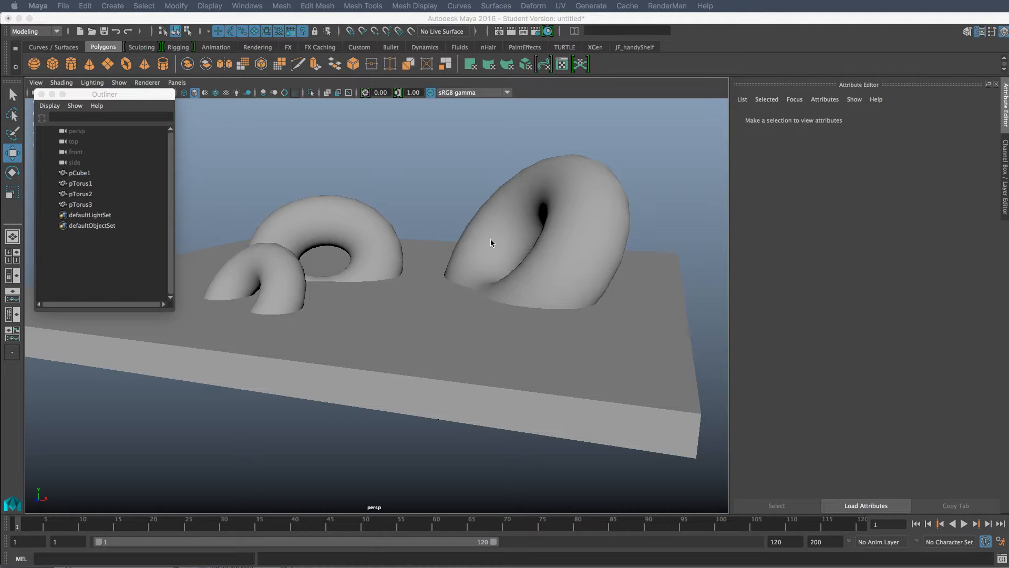
- Rename the flat slab pCube1 beneath the tori as ground
click(446, 201)
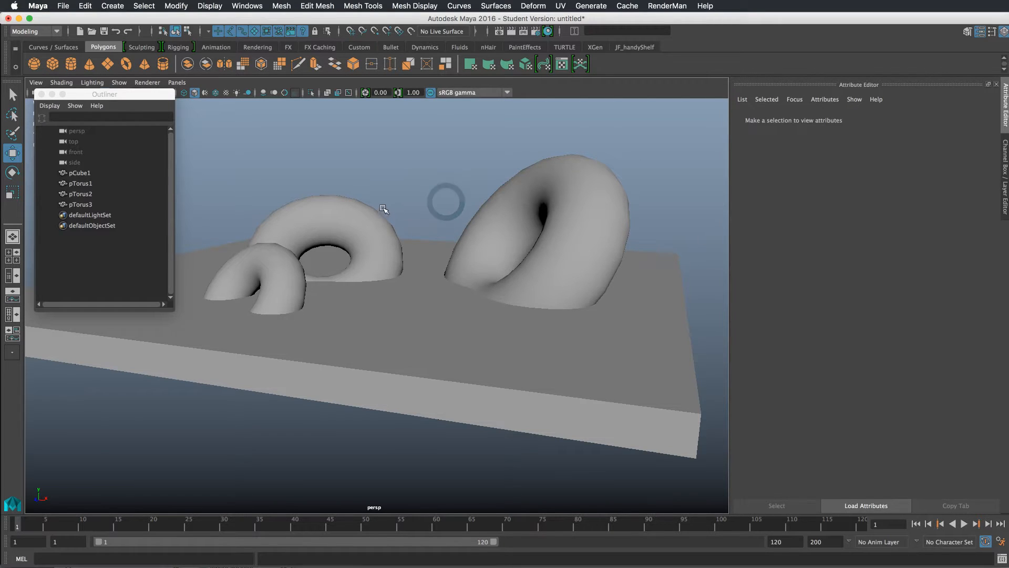
alt+drag(382, 208, 374, 216)
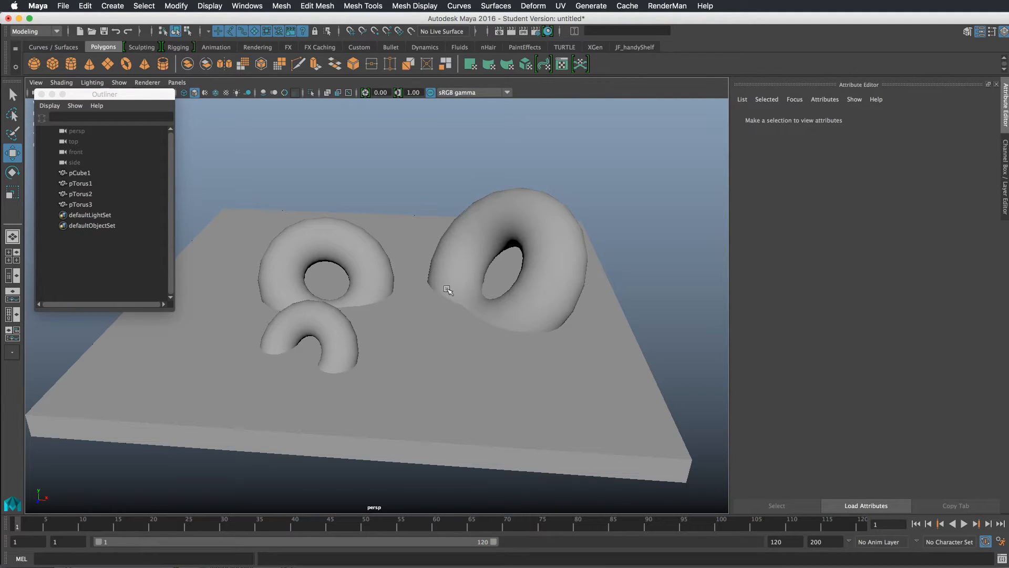
alt+drag(482, 337, 467, 316)
click(499, 312)
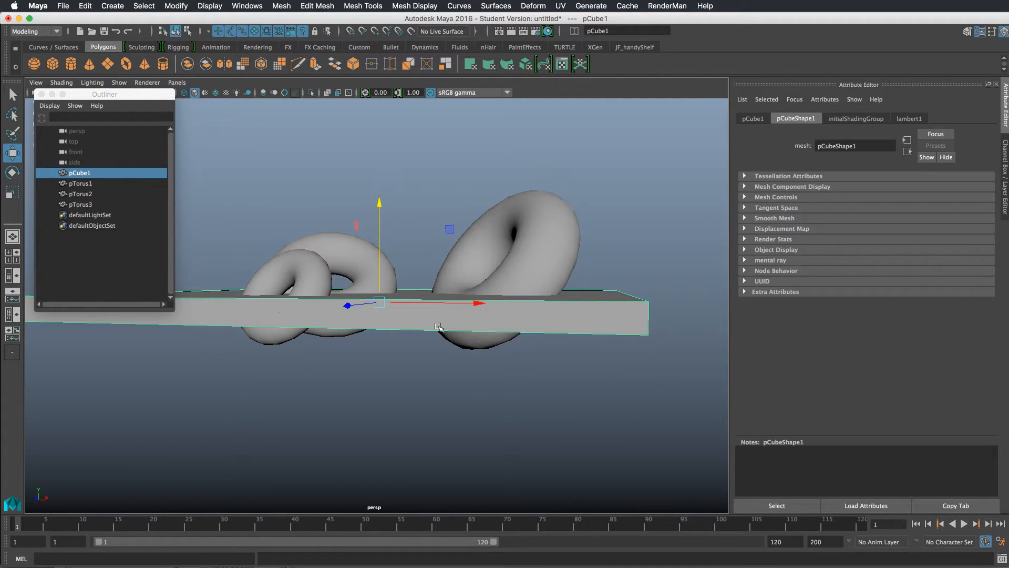
alt+drag(457, 307, 503, 324)
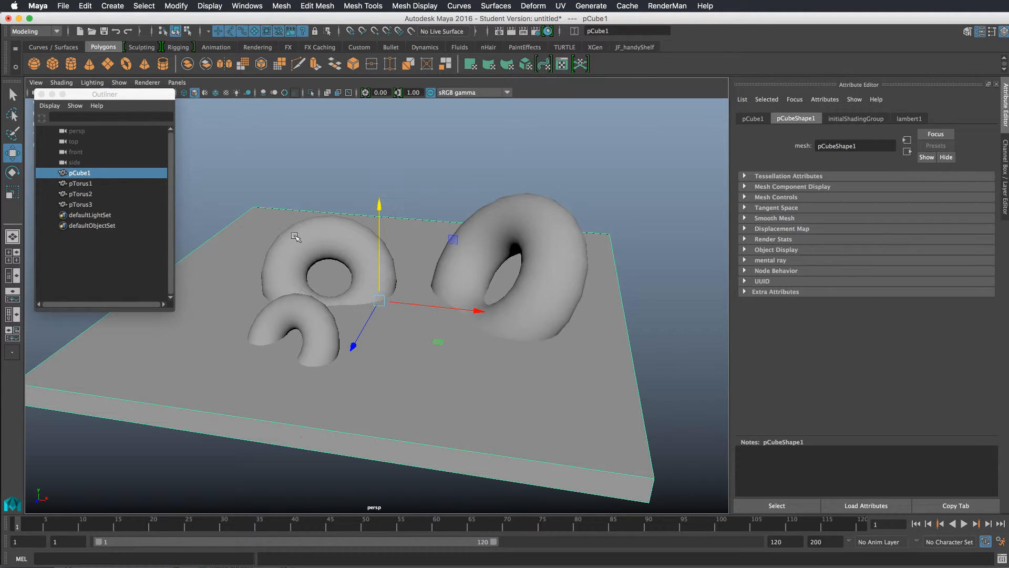
double_click(82, 172)
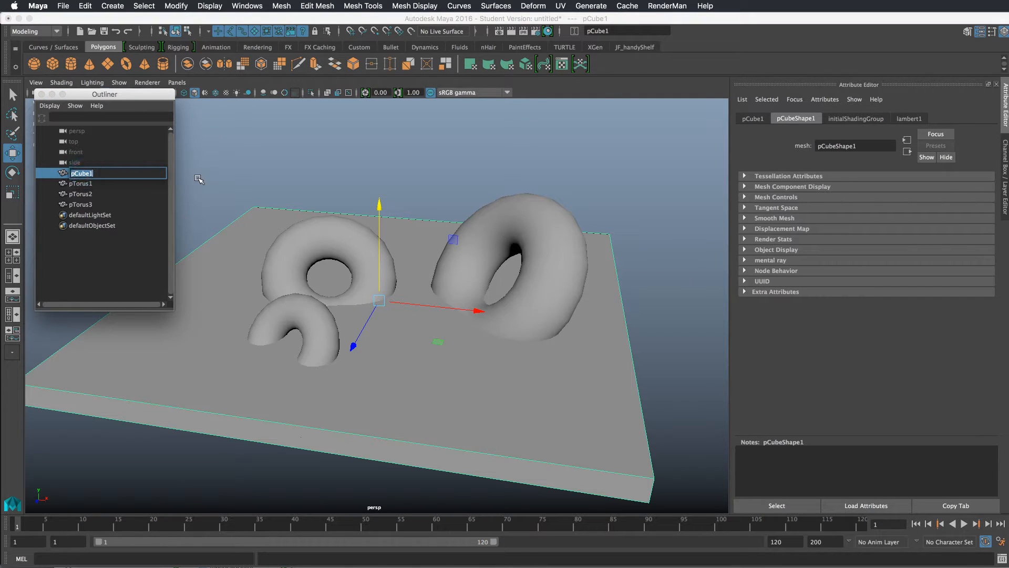
text(ground)
key(Return)
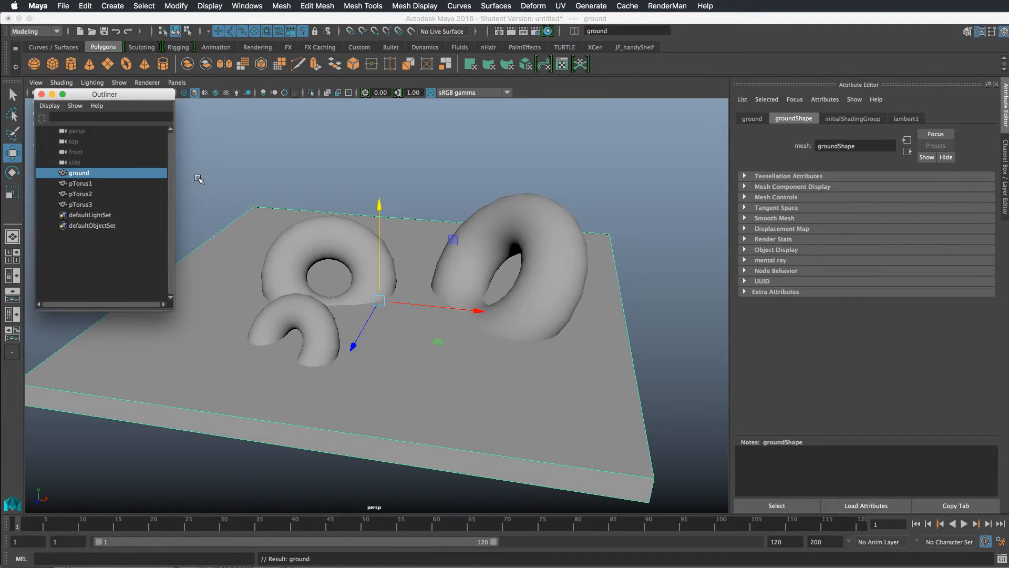
- Select all three tori and rename them together with the base name giantToriod
click(295, 229)
shift+click(289, 305)
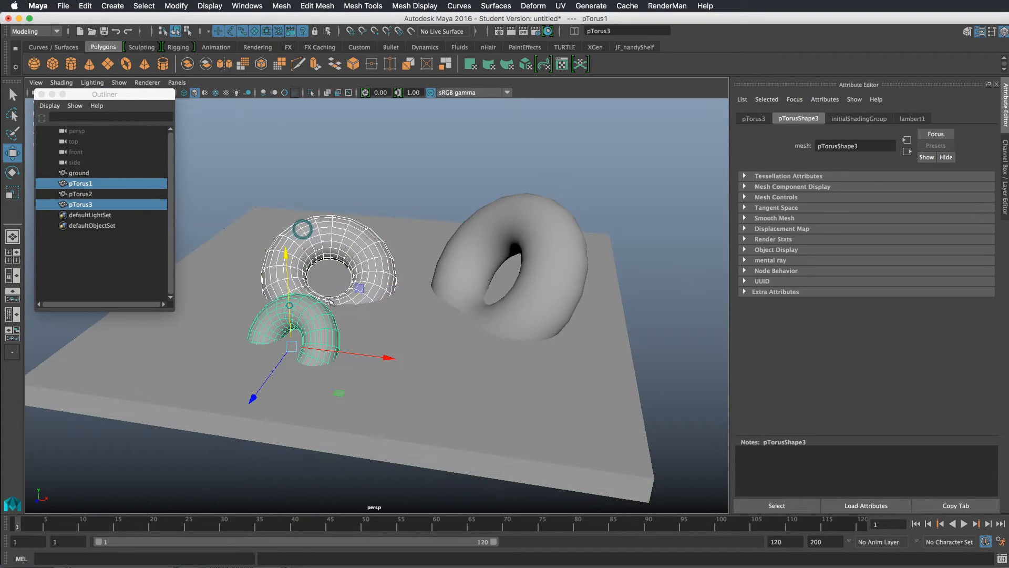
shift+click(470, 242)
click(562, 32)
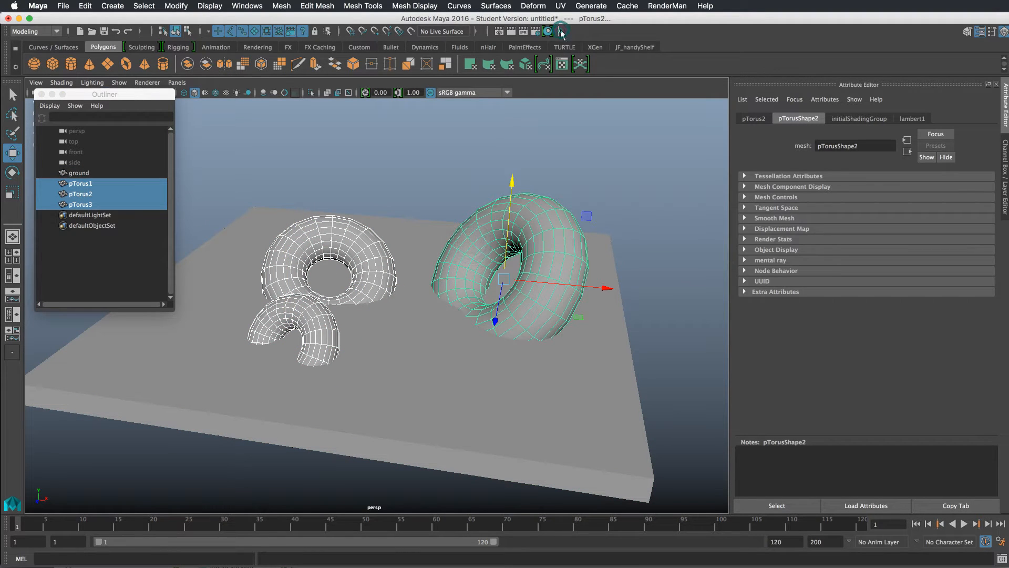
click(561, 32)
click(575, 32)
click(591, 57)
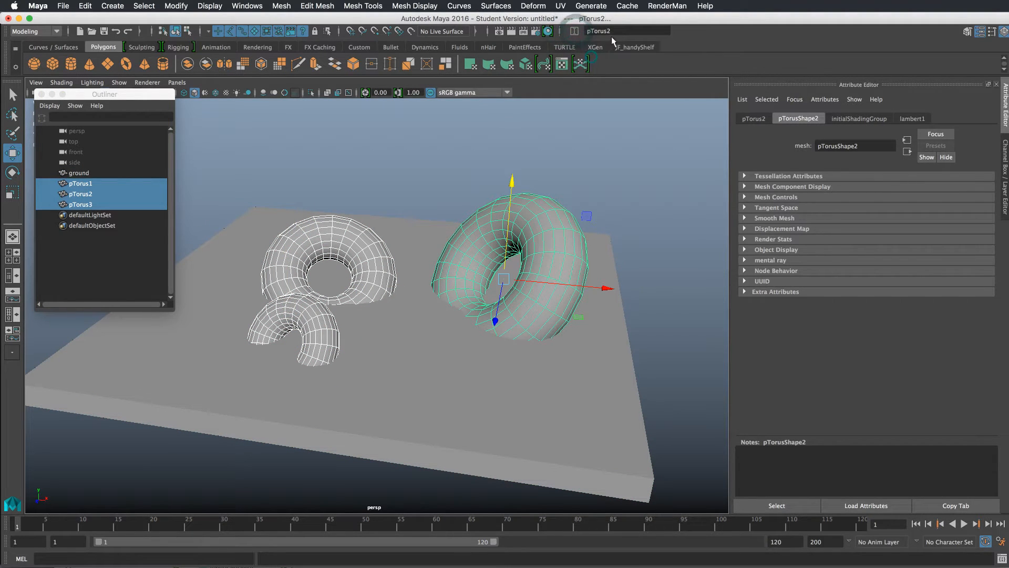
click(622, 31)
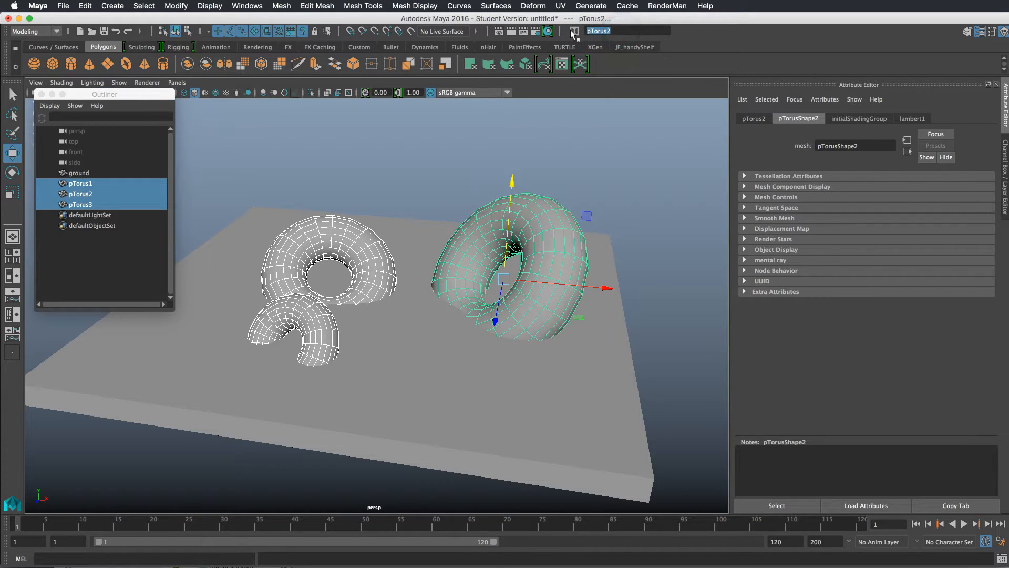
text(giantR)
key(BackSpace)
text(Torioid)
key(BackSpace)
key(BackSpace)
text(d)
key(Return)
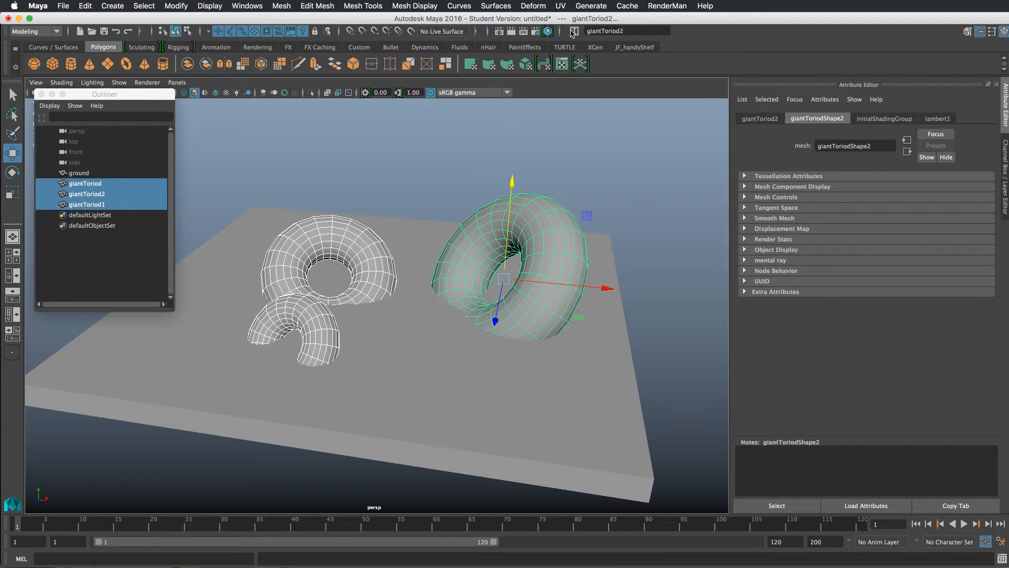
- Select the ground and all three tori and export the selection as an OBJ file named torusLand in the scenes folder
click(336, 188)
click(99, 172)
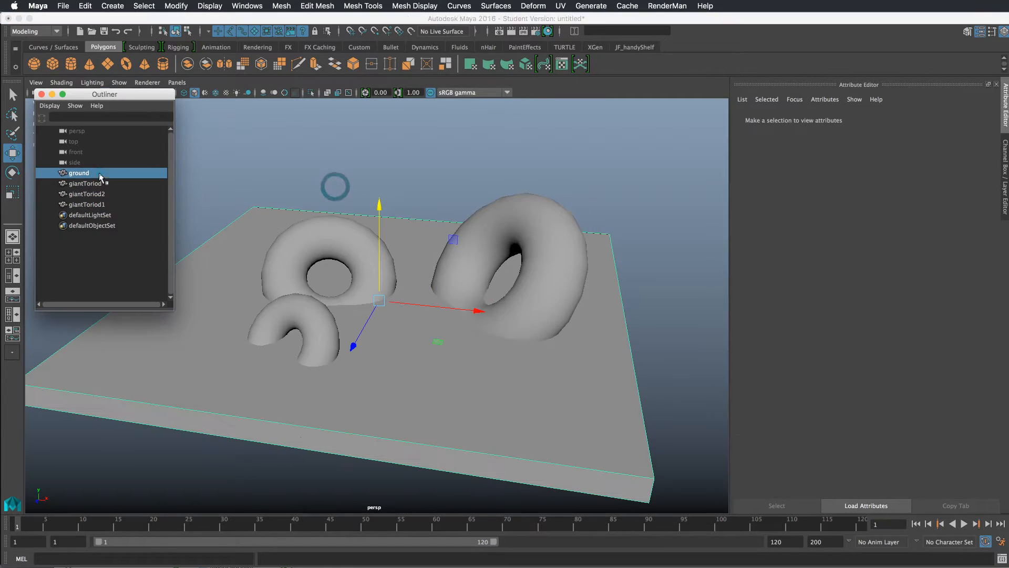
click(99, 194)
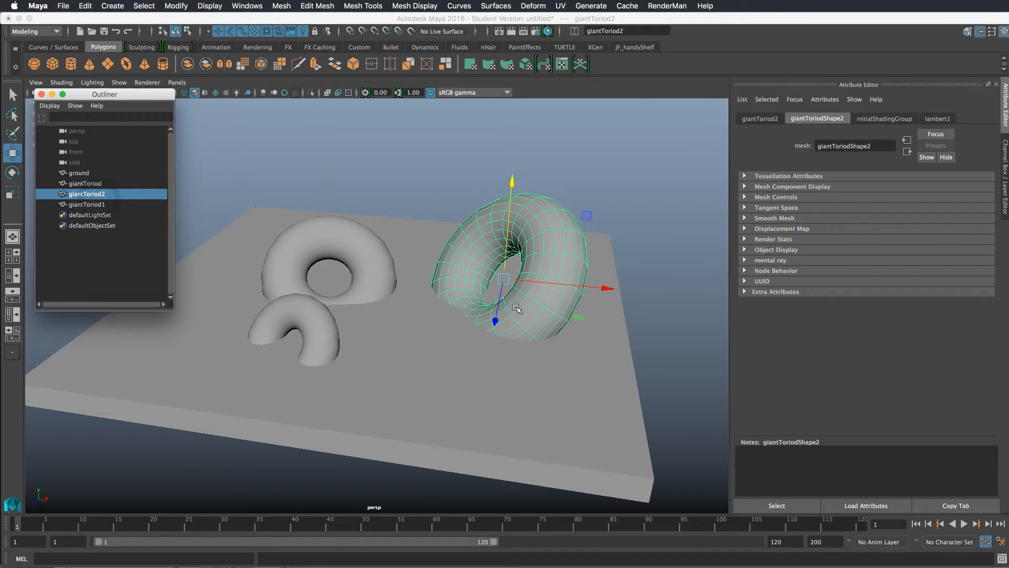
click(407, 184)
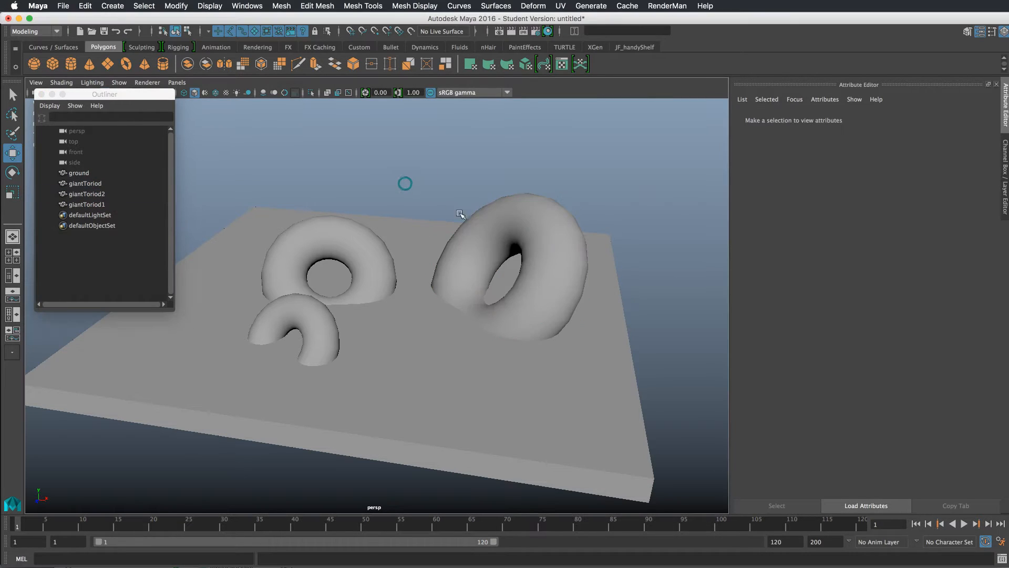
drag(244, 164, 424, 361)
click(63, 7)
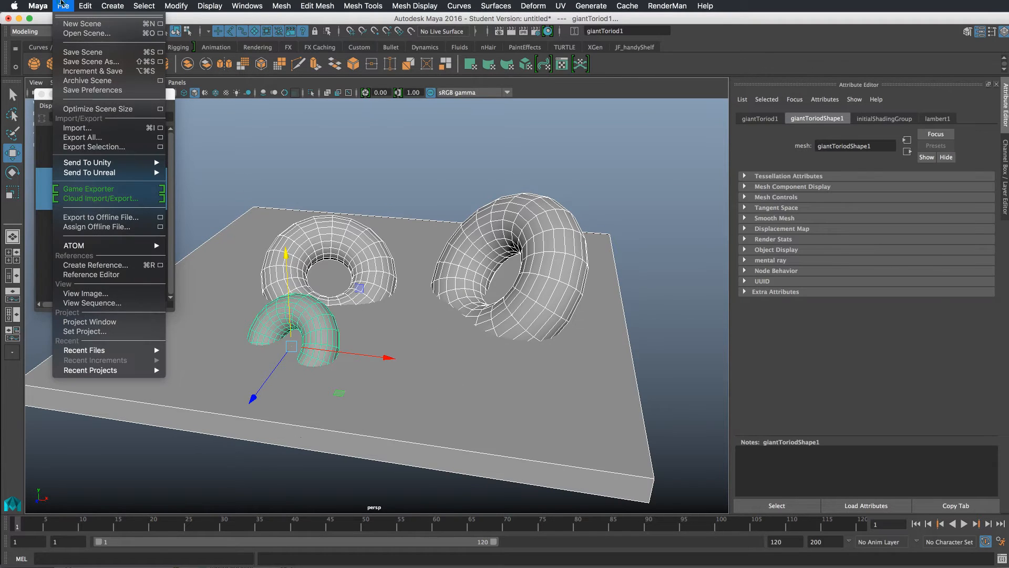
click(93, 147)
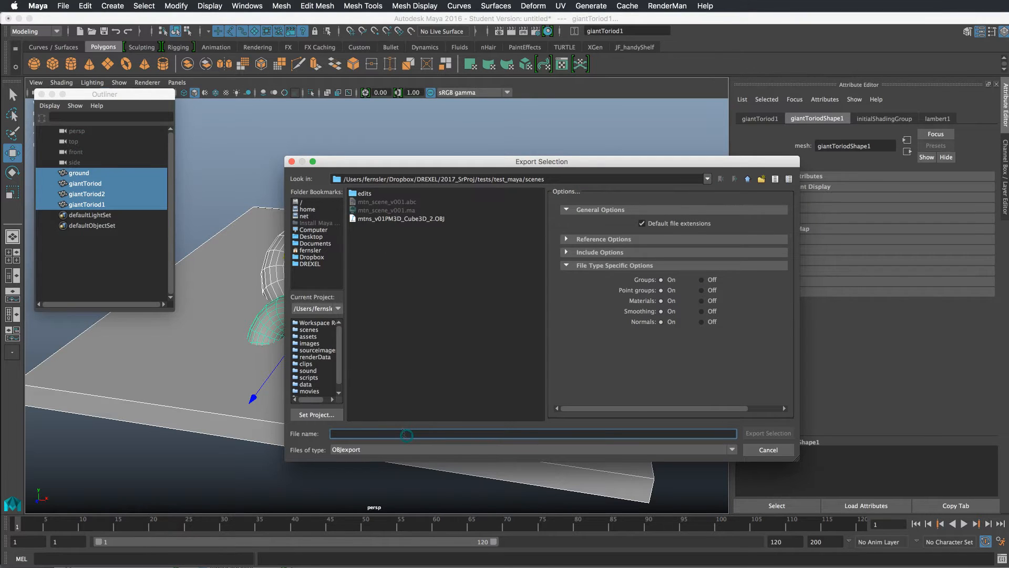
text(torusLand)
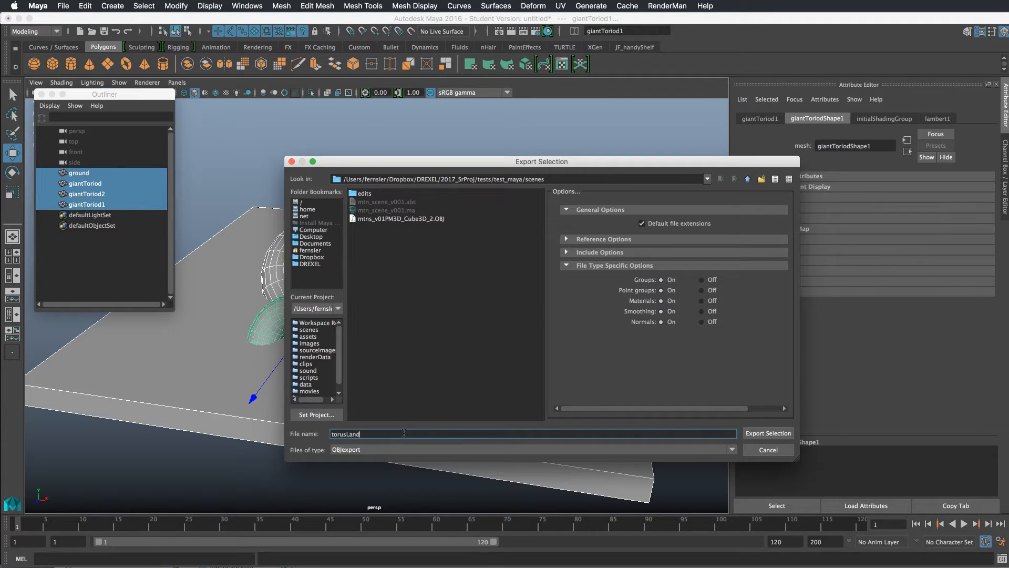
click(769, 433)
alt+drag(444, 322, 451, 301)
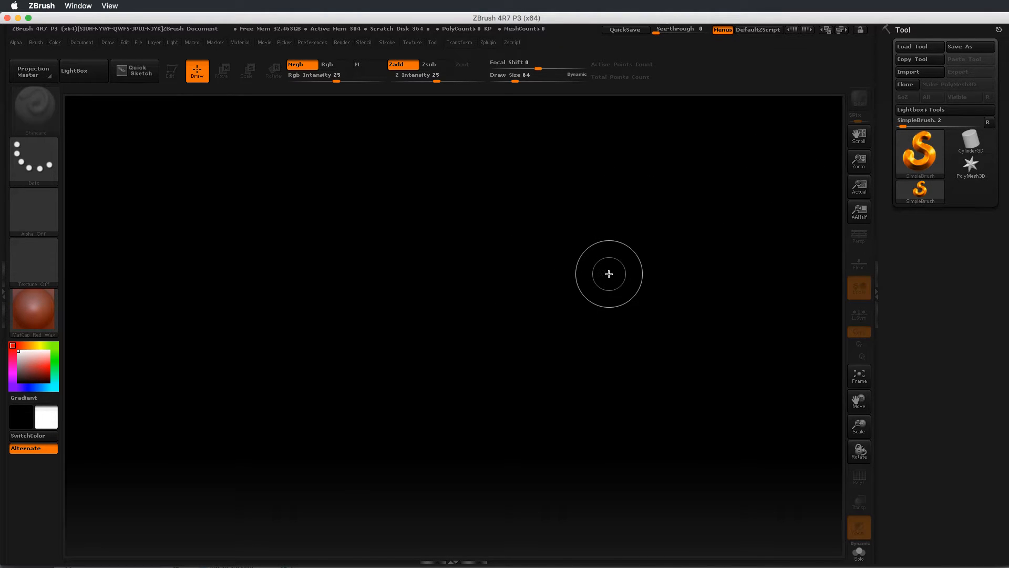
click(929, 163)
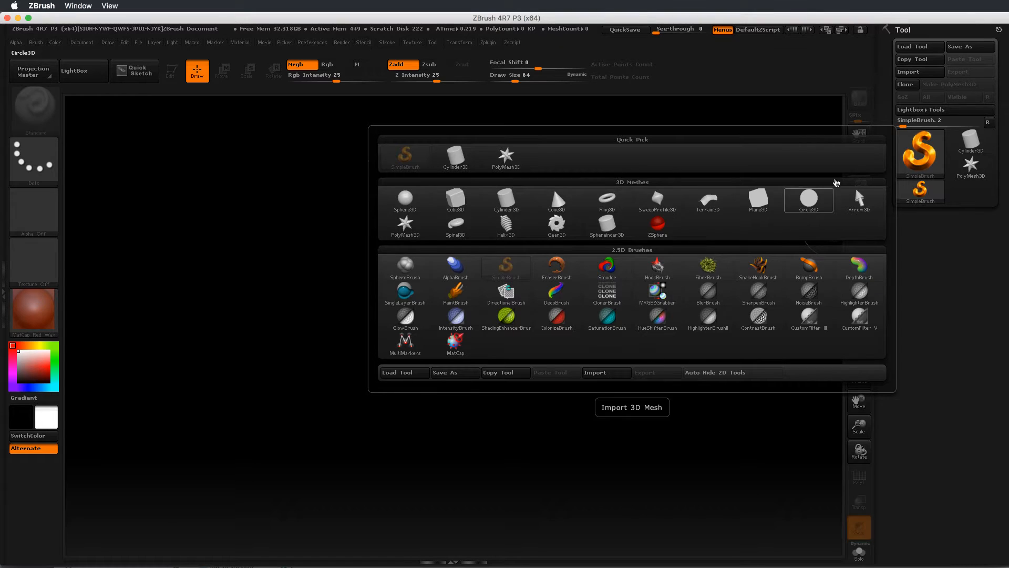
click(917, 75)
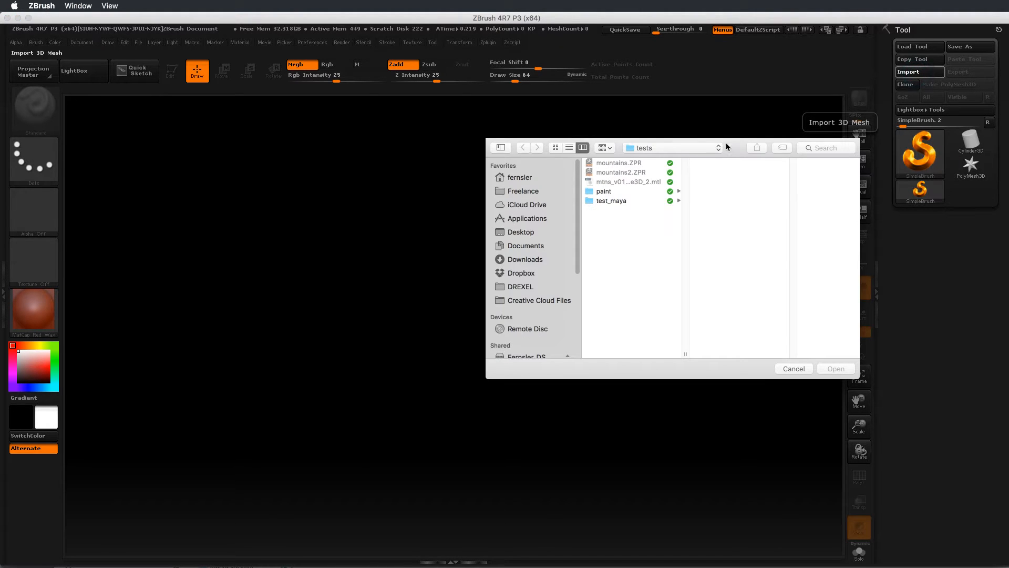
drag(727, 143, 515, 155)
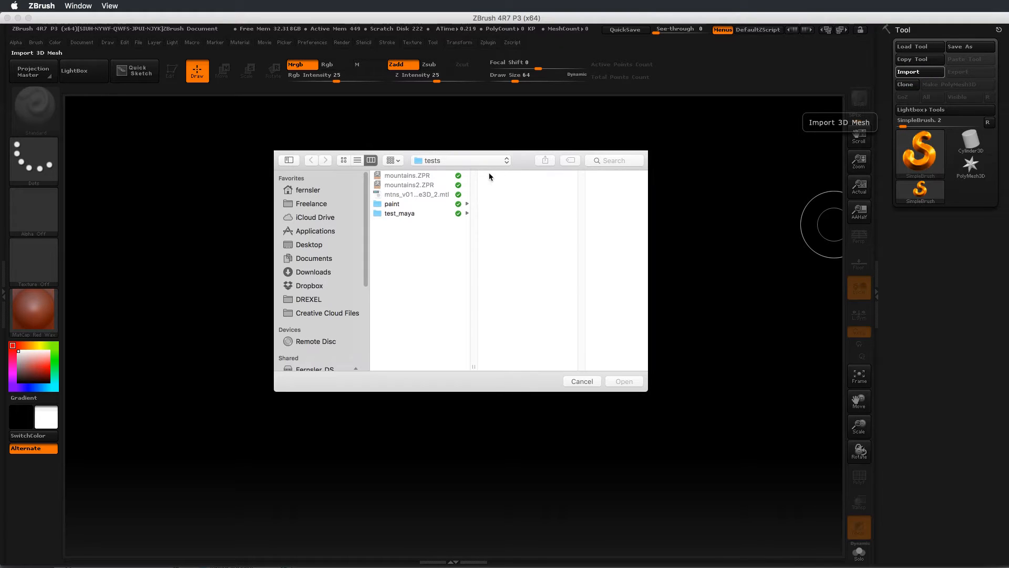
click(447, 161)
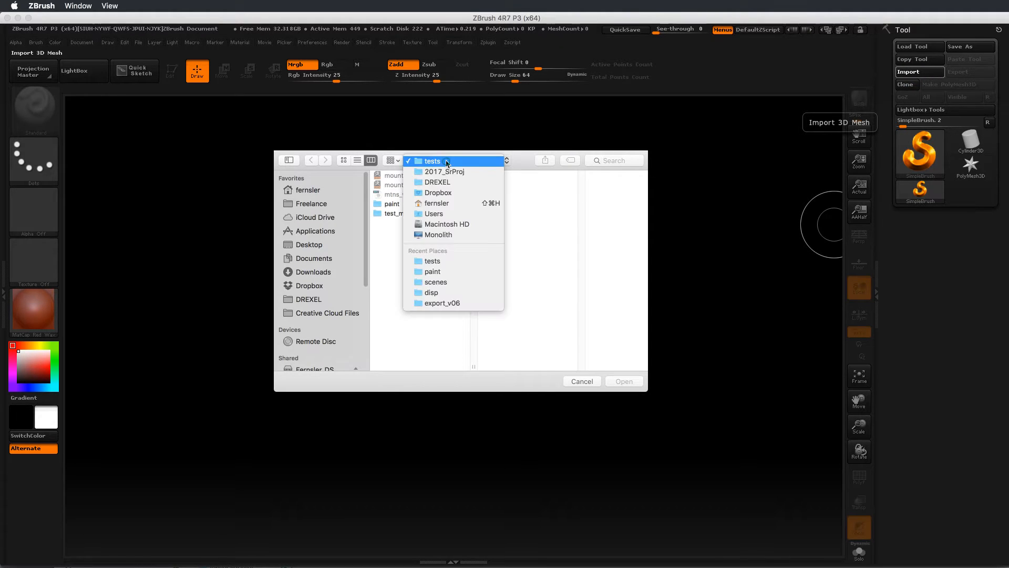
click(447, 171)
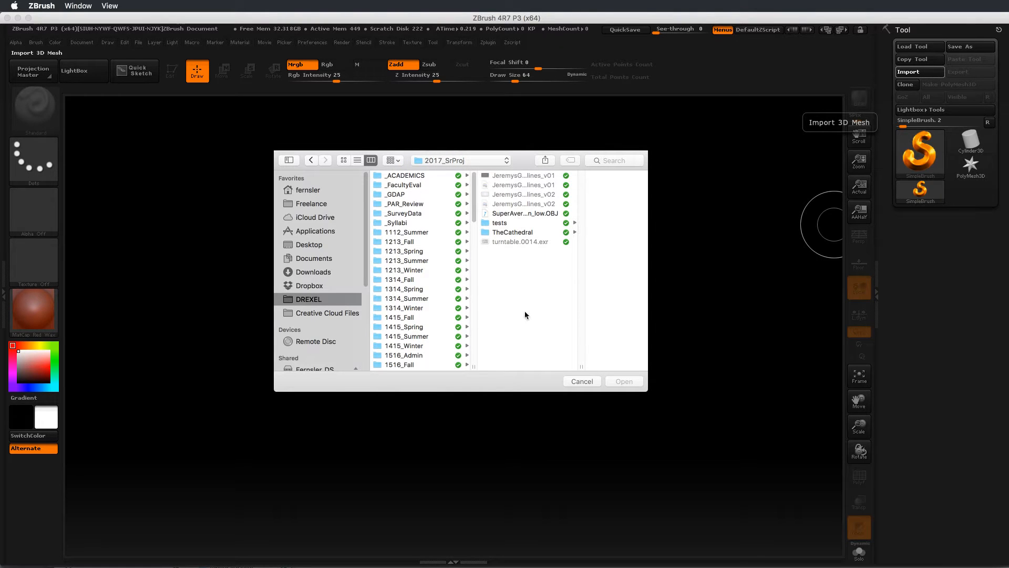
click(584, 381)
- Switch to Maya and check which folder the torusLand export was saved in, without exporting again
key(super+Tab)
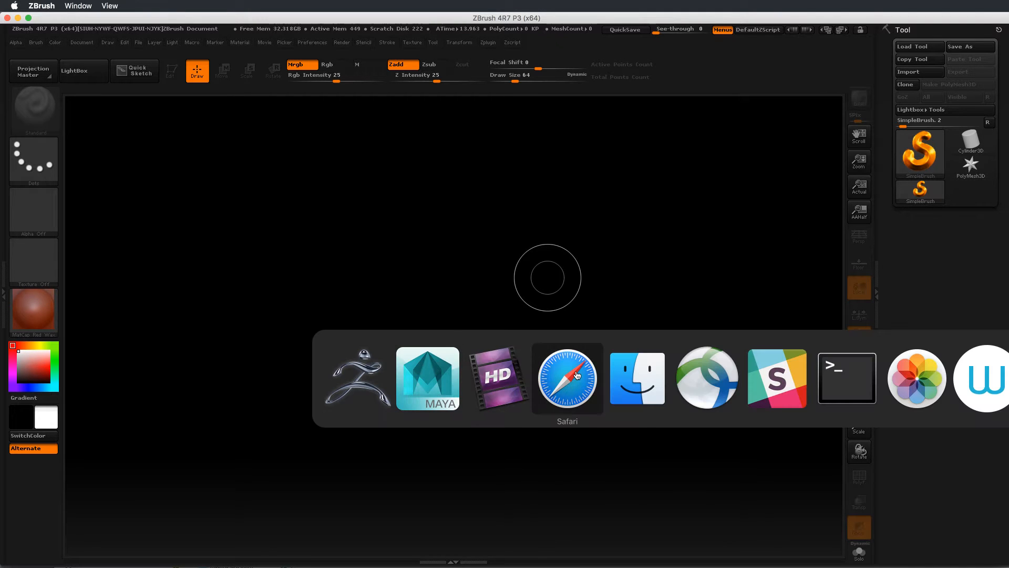
click(423, 373)
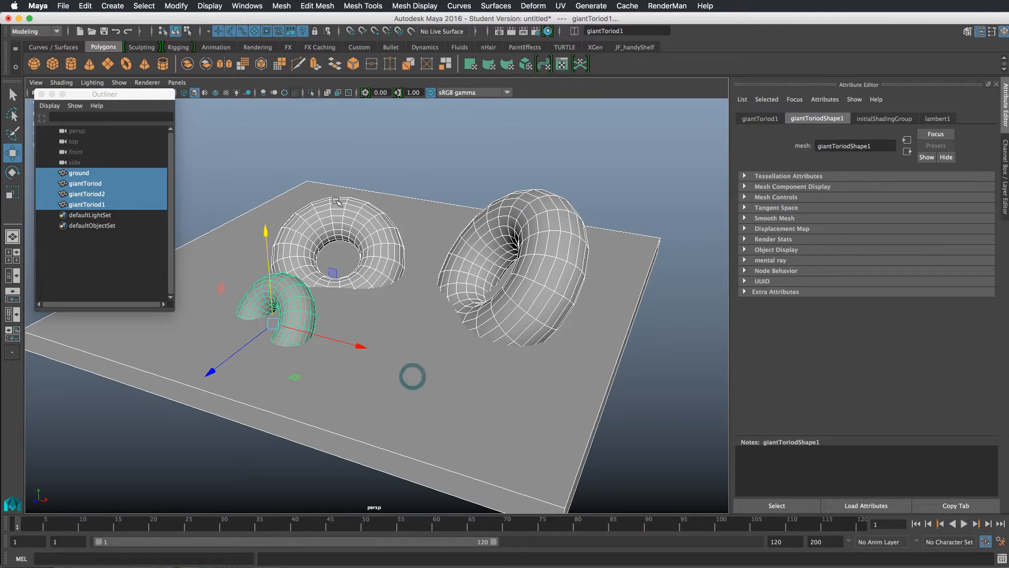
click(63, 6)
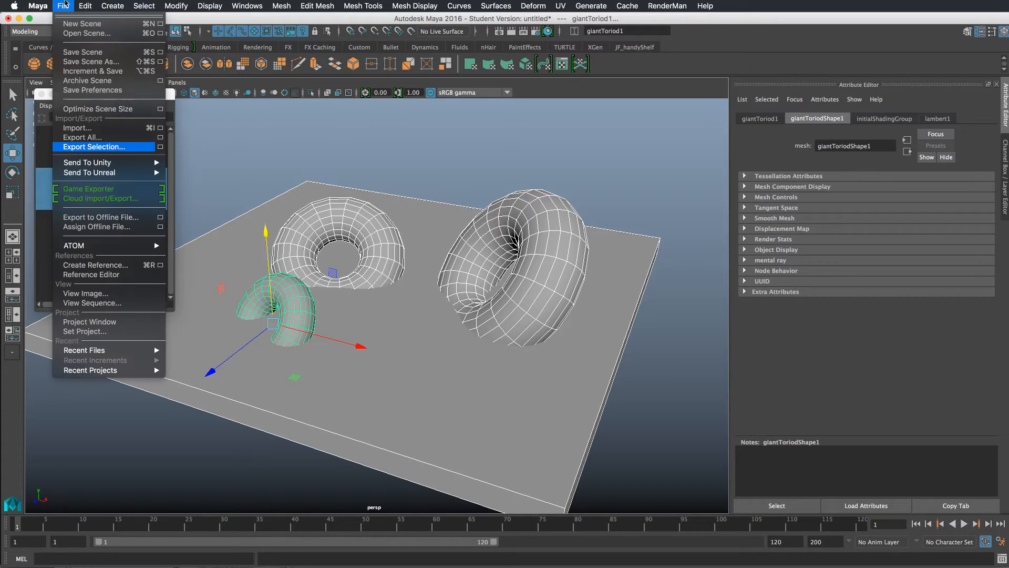
click(93, 148)
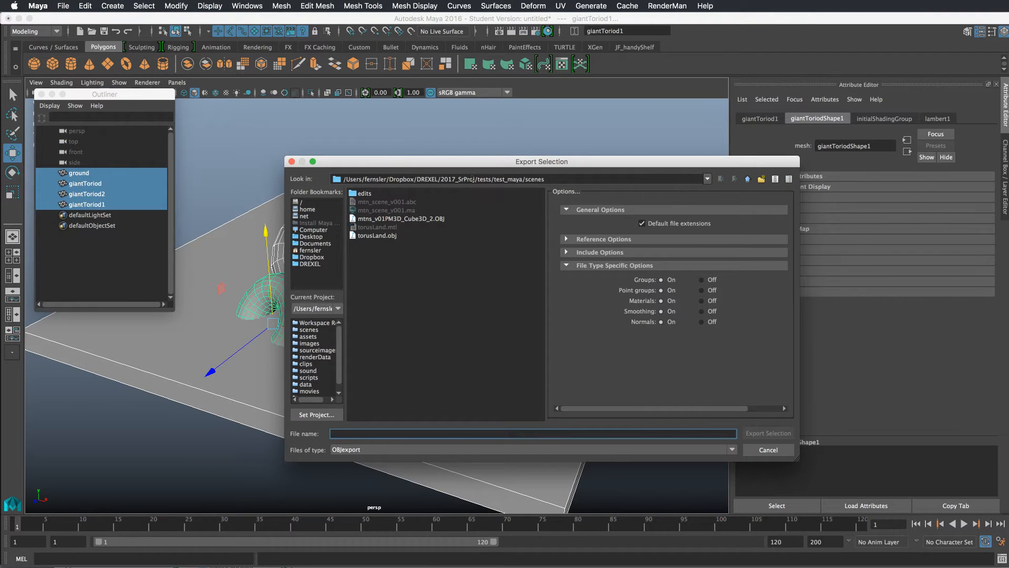
key(Escape)
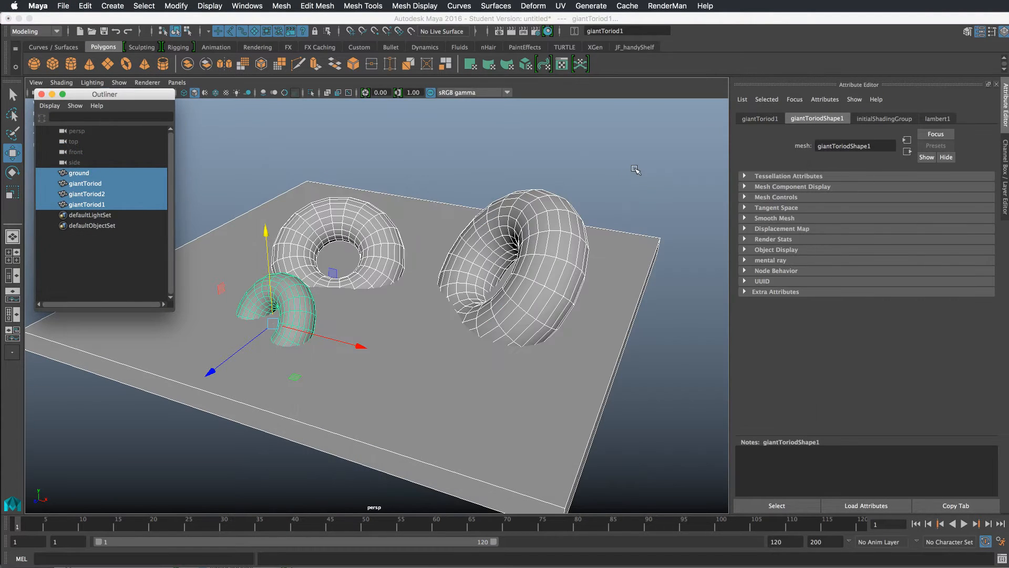
- Switch to ZBrush and import torusLand.obj from the tests/test_maya/scenes folder
key(super+Tab)
click(426, 380)
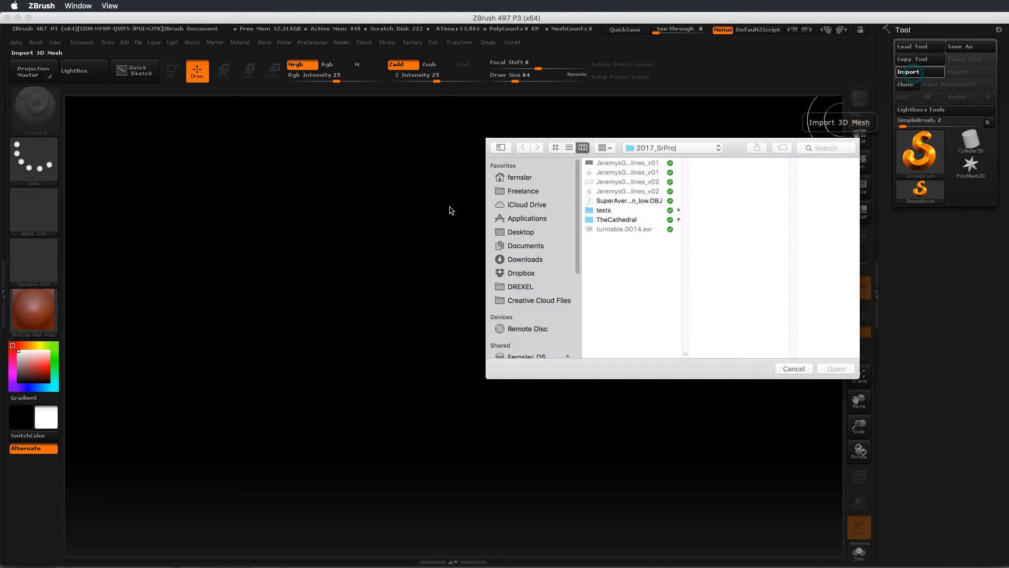
click(602, 210)
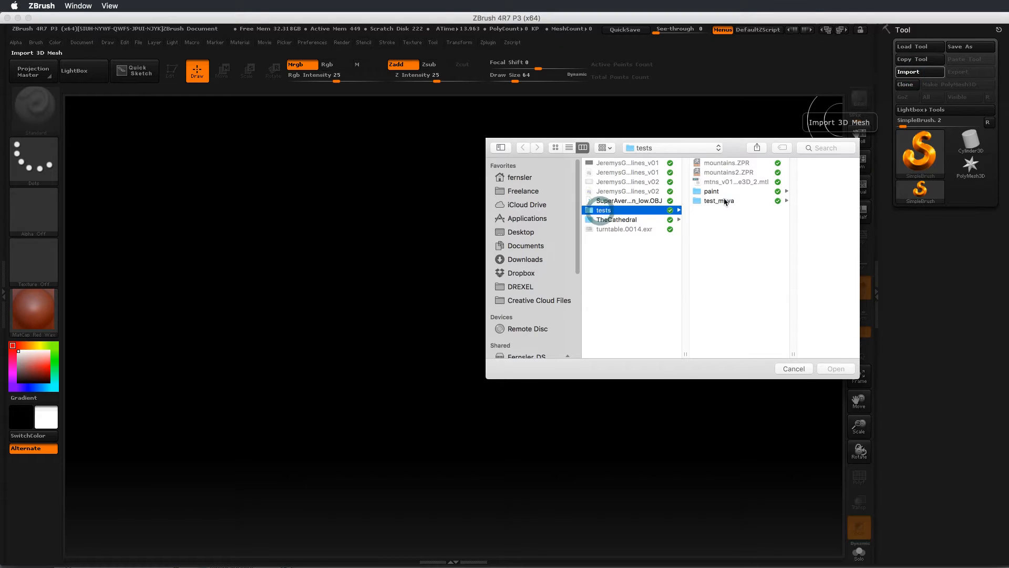
click(719, 201)
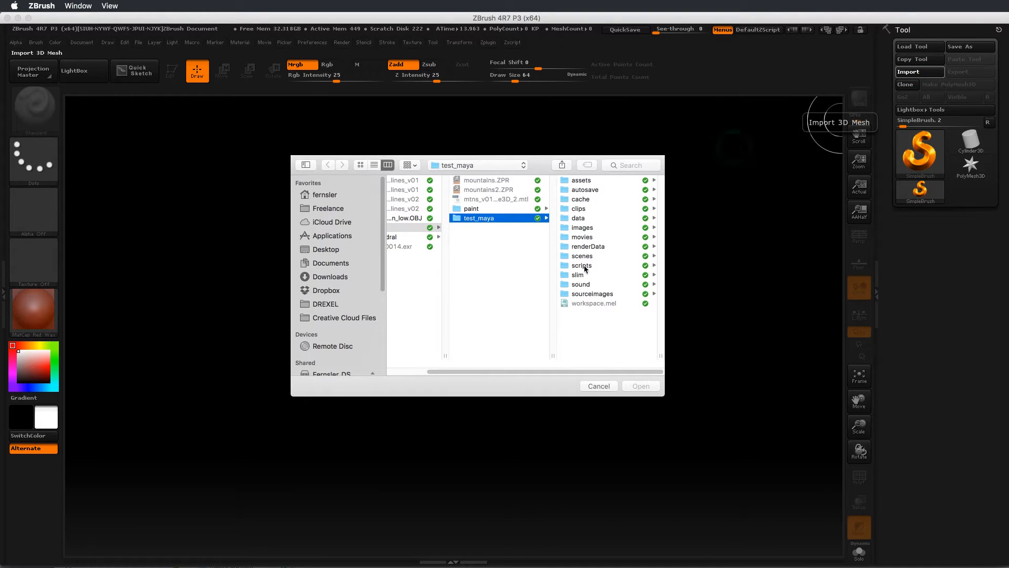
click(582, 255)
click(596, 227)
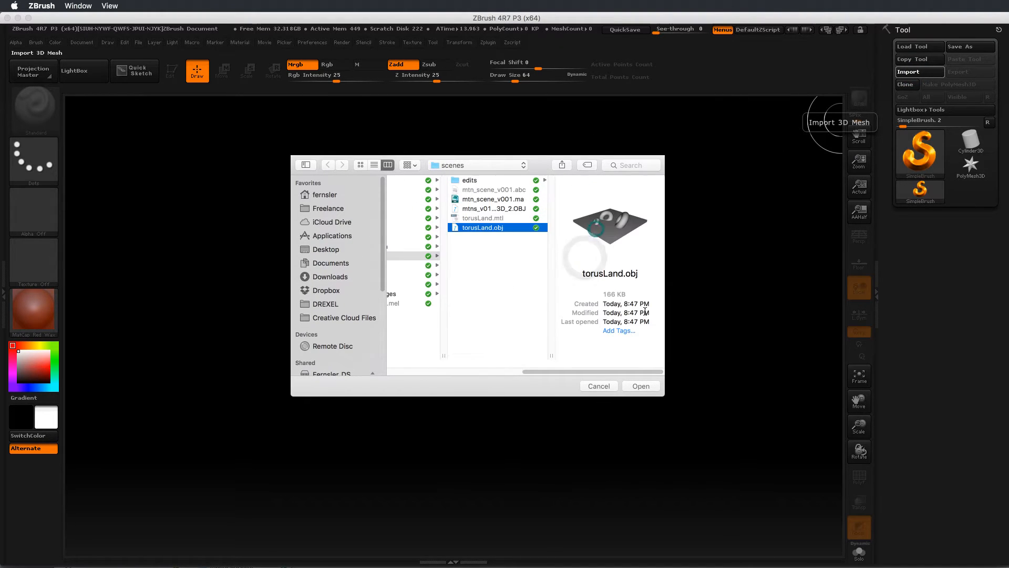
click(641, 386)
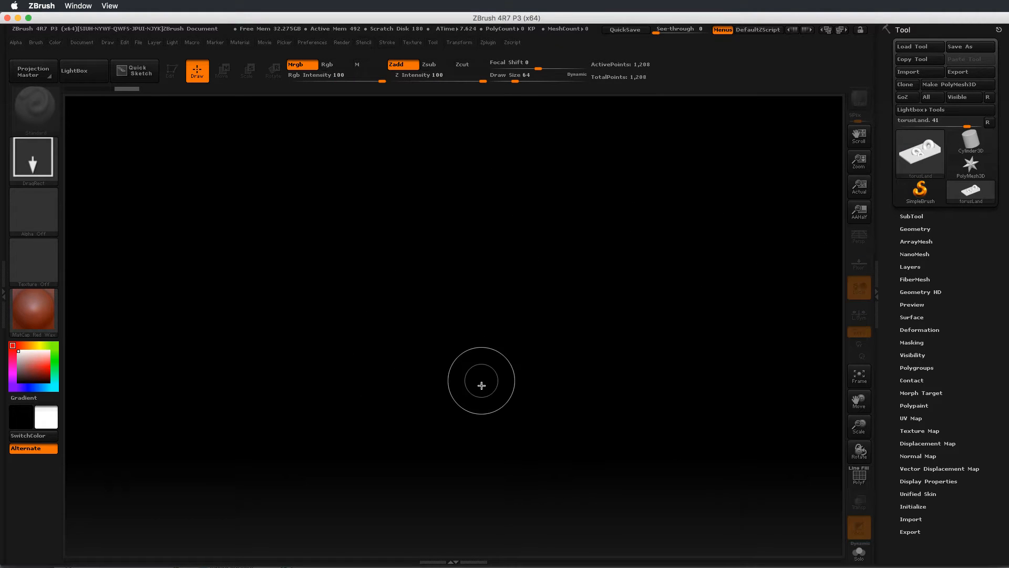
- Draw the imported torusLand mesh on the canvas and turn on Edit mode
mouse_move(424, 345)
mouse_down()
mouse_move(620, 480)
mouse_move(482, 533)
mouse_move(343, 536)
mouse_move(489, 474)
mouse_move(534, 336)
mouse_move(612, 476)
mouse_move(698, 498)
mouse_move(720, 440)
mouse_move(666, 479)
mouse_move(489, 532)
mouse_move(398, 527)
mouse_move(599, 532)
mouse_move(455, 547)
mouse_move(464, 547)
mouse_up()
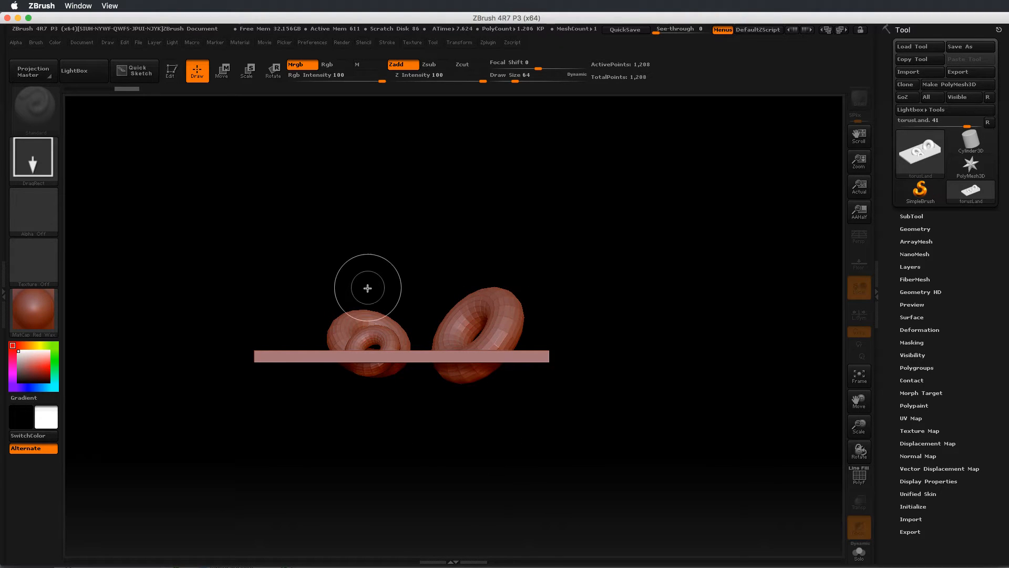
click(172, 76)
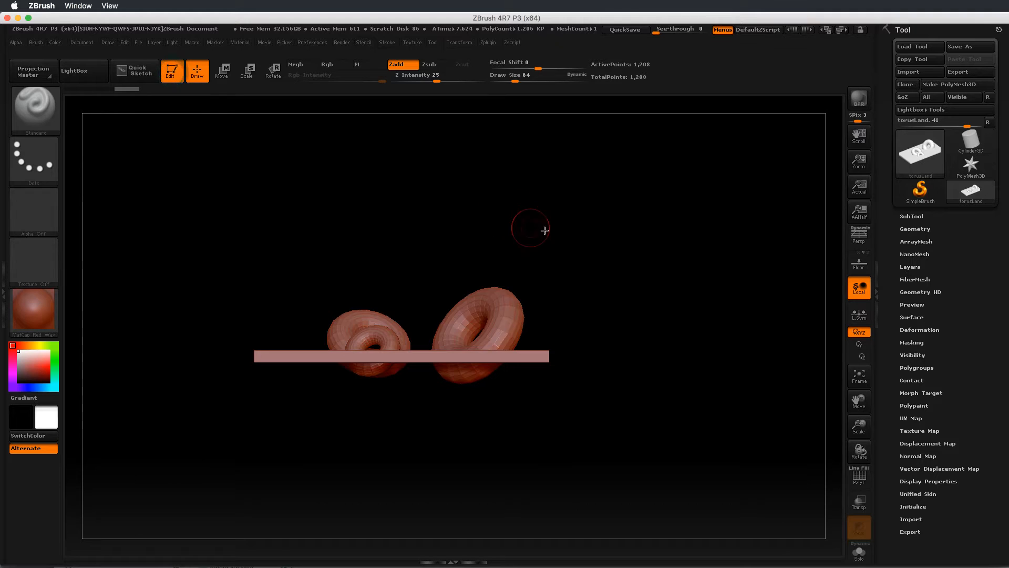
- Turn off Edit mode and draw several extra copies of the torusLand mesh across the canvas at varying sizes and angles
mouse_move(587, 231)
mouse_down()
mouse_move(532, 267)
mouse_move(599, 254)
mouse_move(578, 268)
mouse_move(576, 248)
mouse_up()
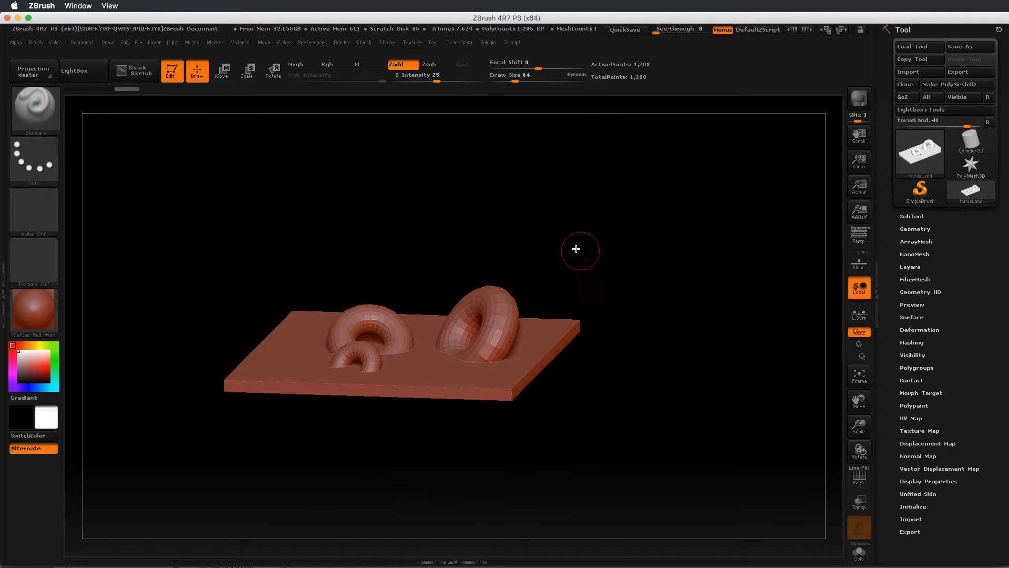
click(171, 71)
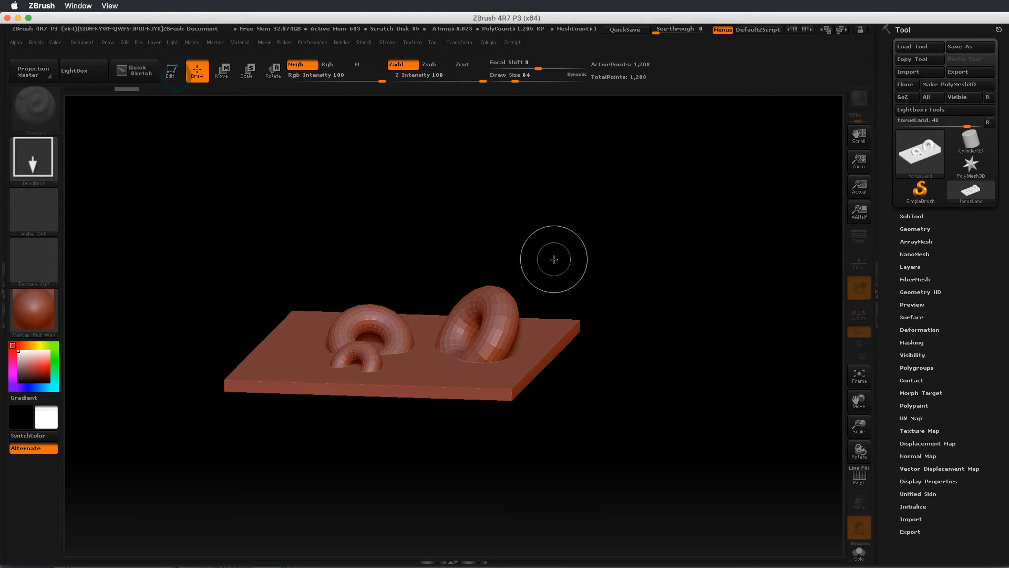
mouse_move(585, 248)
mouse_down()
mouse_move(522, 310)
mouse_move(561, 387)
mouse_up()
drag(416, 250, 437, 295)
drag(447, 340, 337, 313)
drag(425, 361, 360, 320)
drag(343, 321, 293, 301)
drag(390, 326, 337, 334)
drag(407, 348, 358, 334)
drag(462, 322, 447, 295)
drag(473, 305, 491, 269)
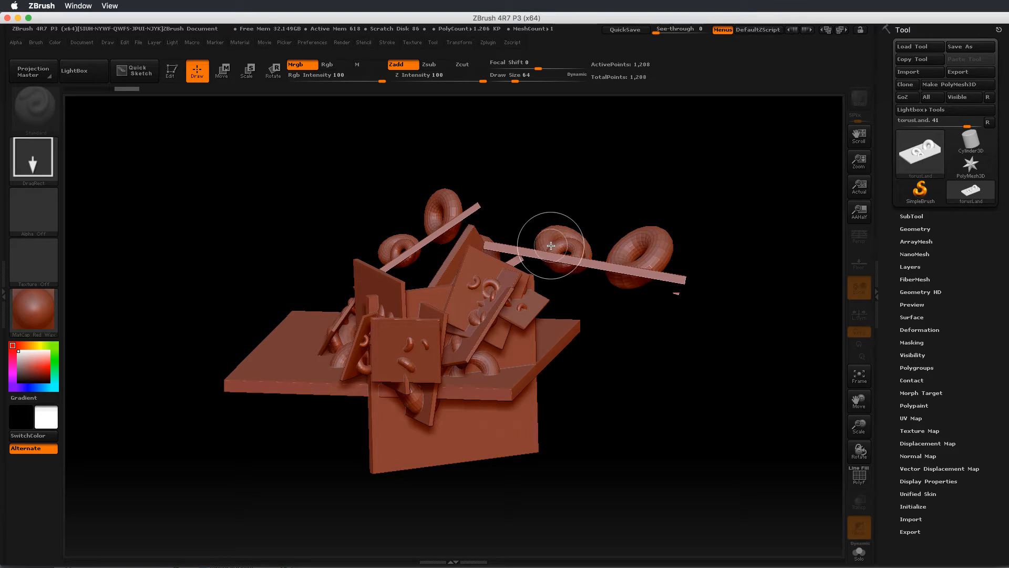
- Clear the canvas, draw a single large torusLand mesh and turn Edit mode back on
key(ctrl+n)
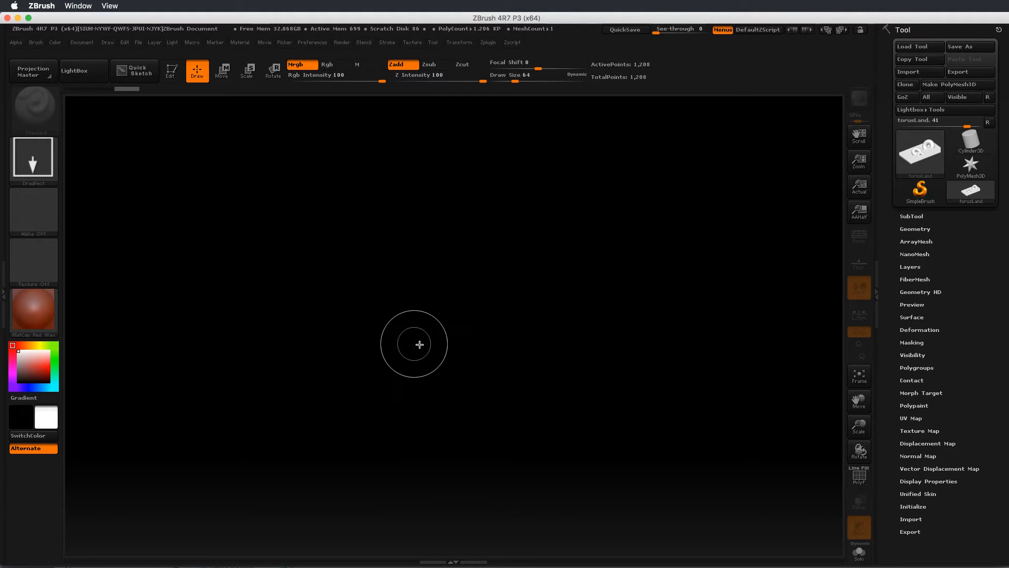
drag(403, 286, 427, 560)
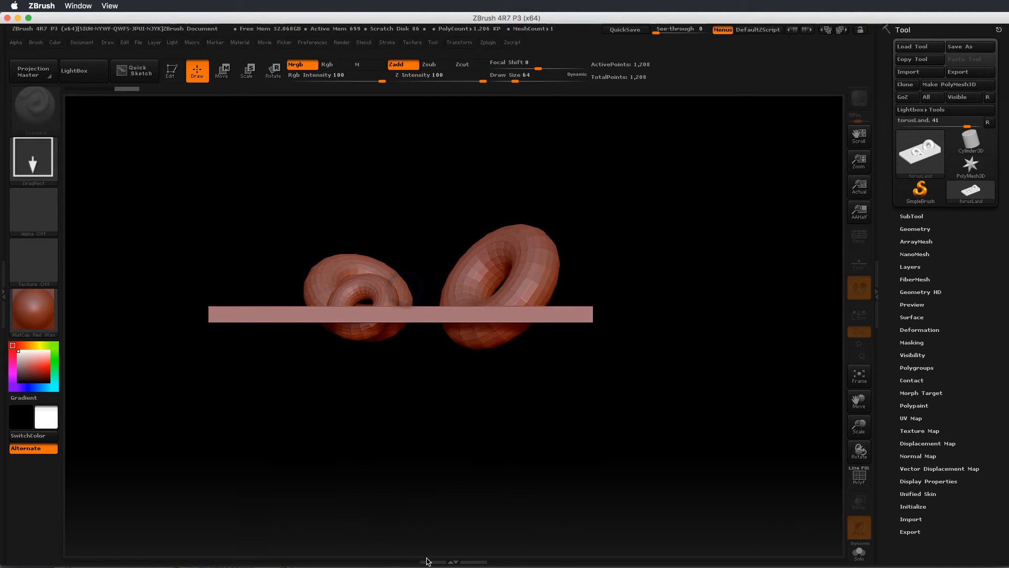
click(172, 71)
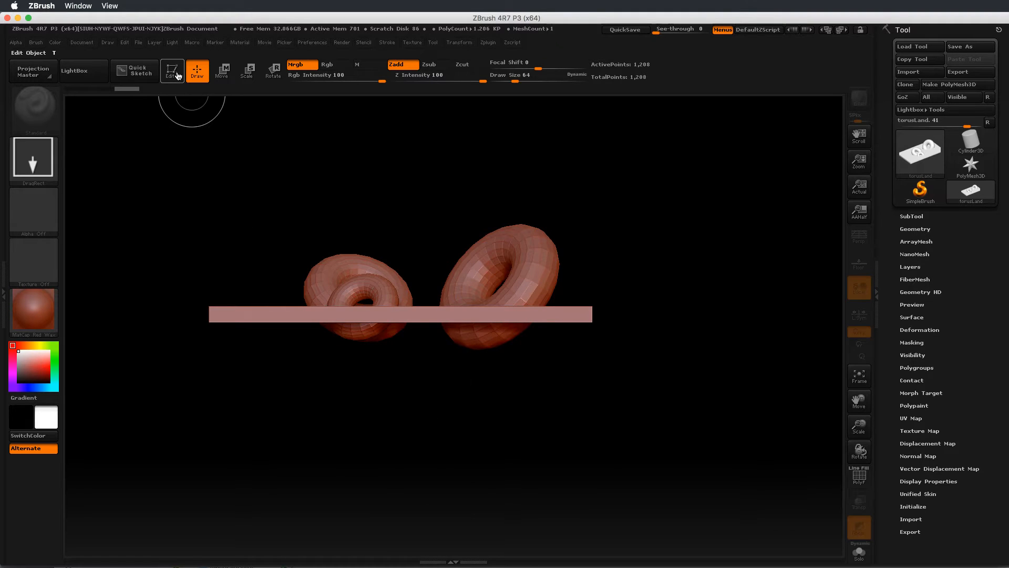
drag(420, 260, 604, 291)
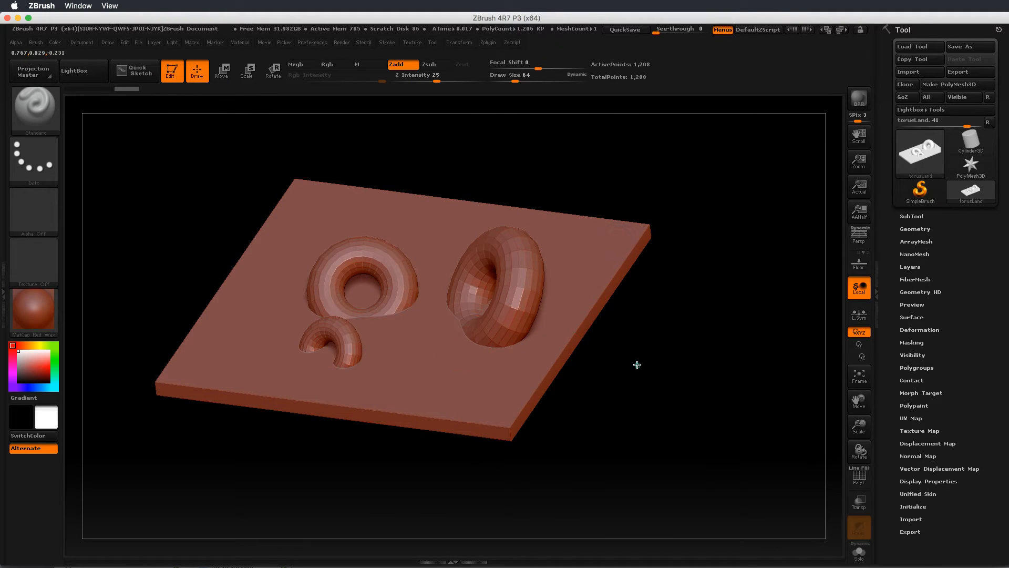
- Examine the torusLand model from several angles and distances by rotating, zooming and panning around it
alt+drag(637, 364, 675, 353)
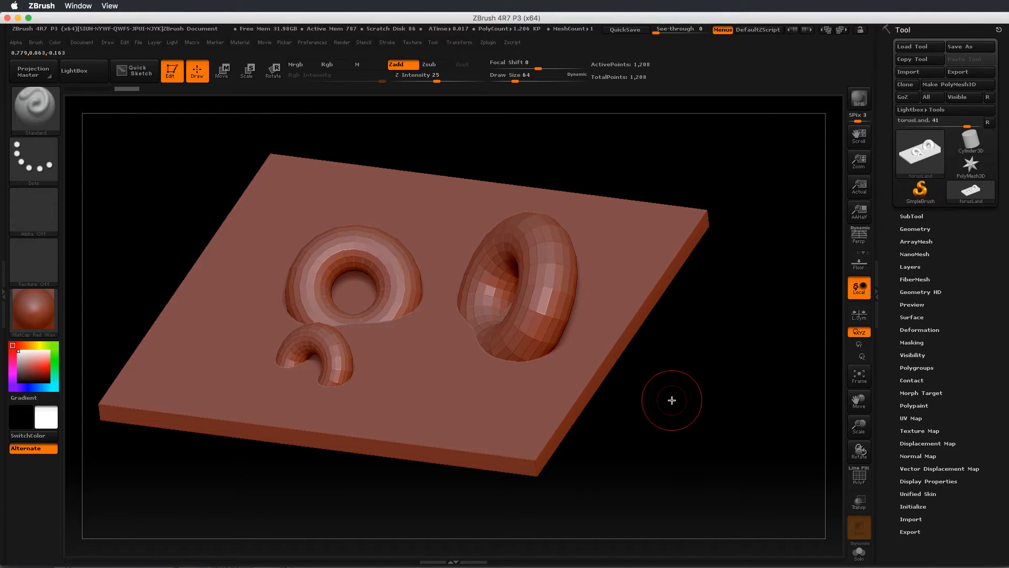
mouse_move(679, 401)
mouse_down()
mouse_move(658, 362)
mouse_move(712, 376)
mouse_move(630, 380)
mouse_move(696, 399)
mouse_move(655, 314)
mouse_move(698, 392)
mouse_move(673, 392)
mouse_move(684, 394)
mouse_move(685, 376)
mouse_move(647, 383)
mouse_move(658, 369)
mouse_up()
mouse_move(647, 356)
mouse_down()
mouse_move(671, 415)
mouse_move(704, 415)
mouse_move(704, 379)
mouse_move(727, 421)
mouse_move(701, 353)
mouse_move(696, 379)
mouse_up()
drag(618, 445, 606, 446)
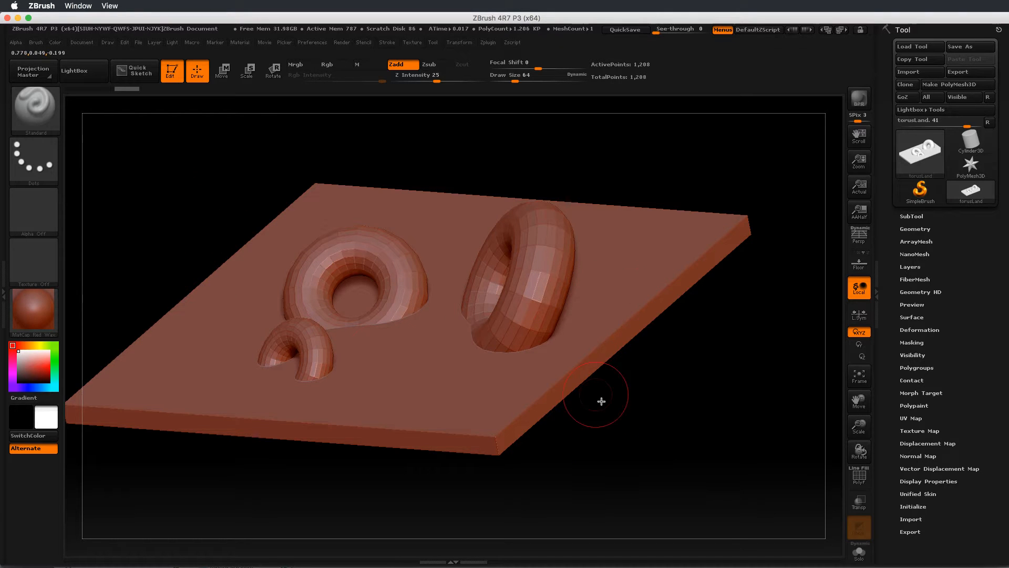
mouse_move(604, 426)
mouse_down()
mouse_move(653, 423)
mouse_move(695, 434)
mouse_move(612, 430)
mouse_move(693, 445)
mouse_up()
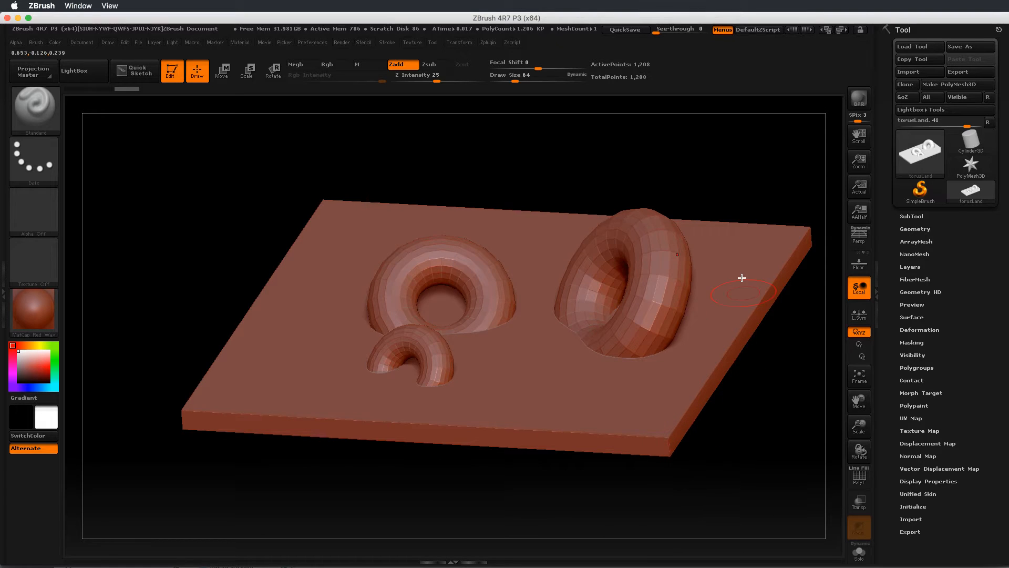
alt+drag(613, 156, 541, 139)
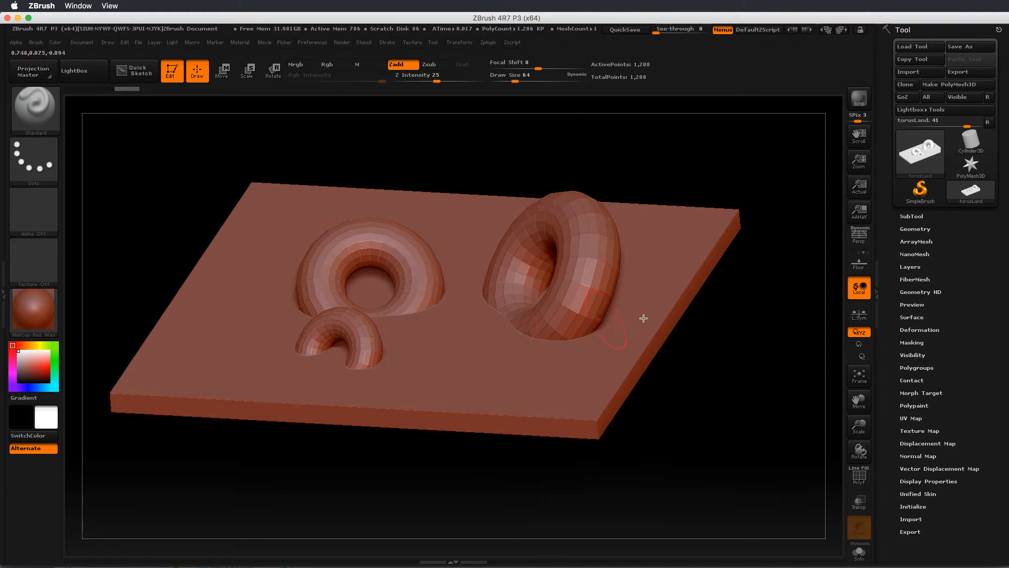
- Expand the SubTool Split options and turn on the PolyFrame display for the torusLand mesh
click(912, 216)
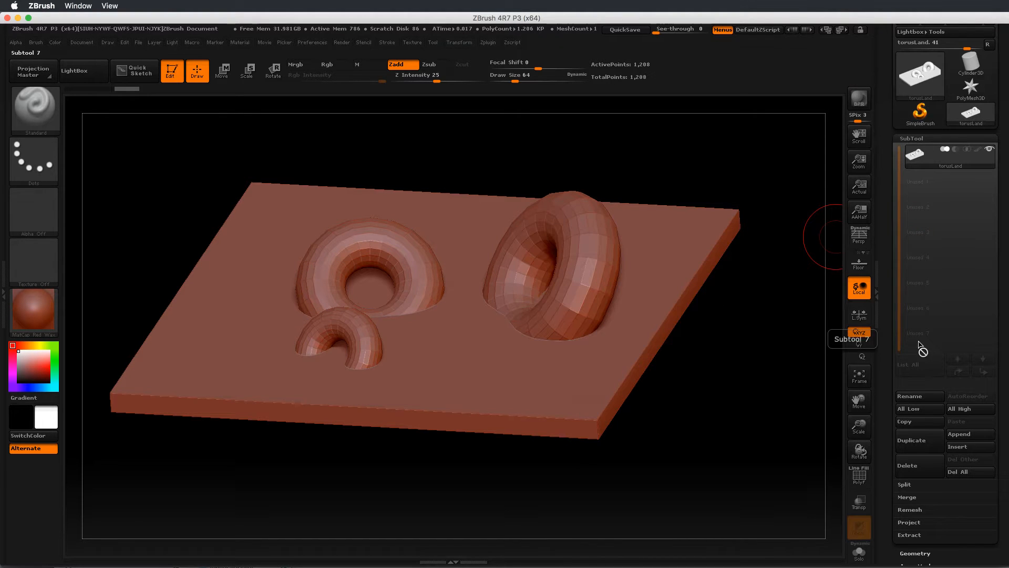
click(913, 486)
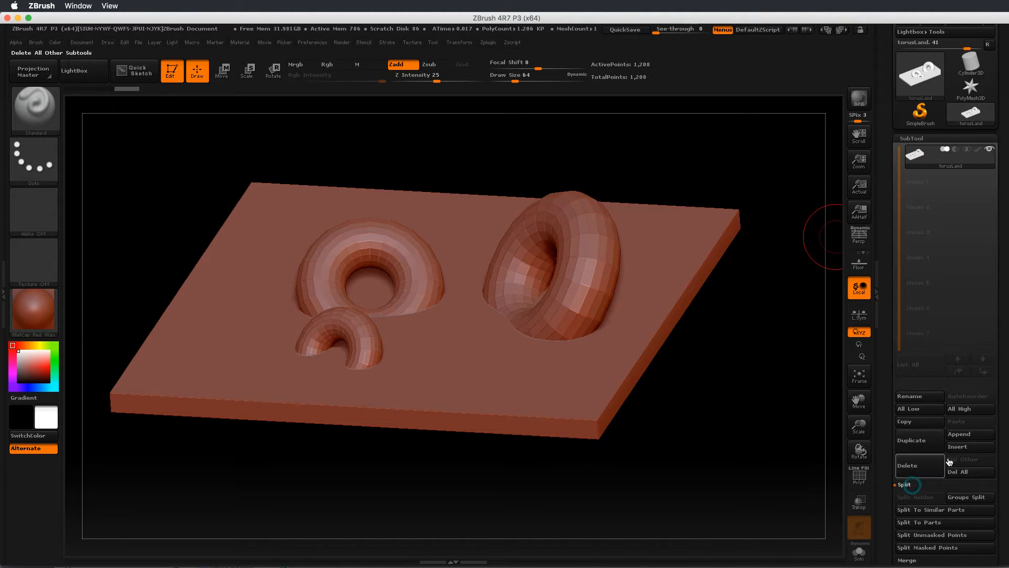
drag(1004, 396, 994, 343)
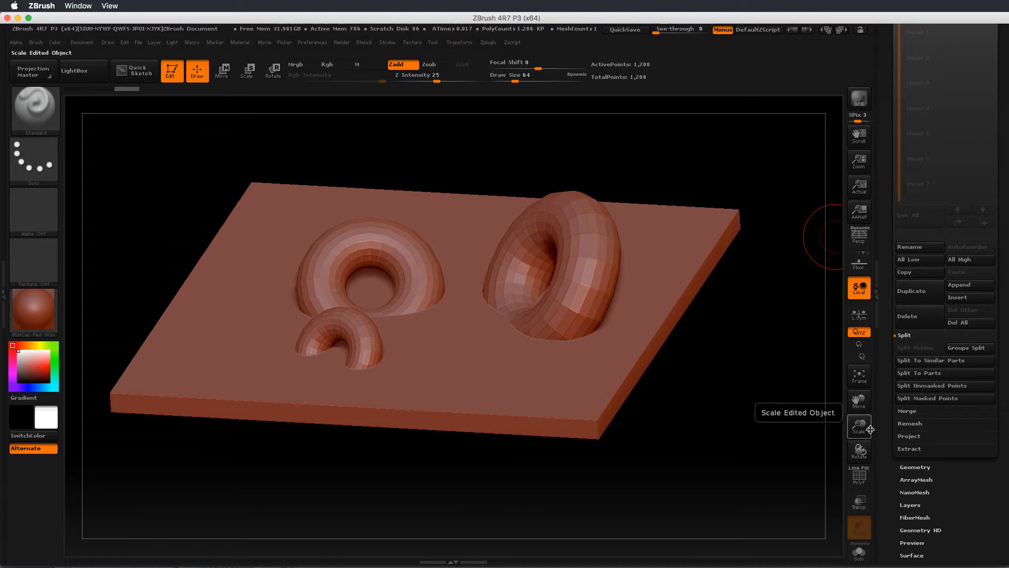
click(862, 483)
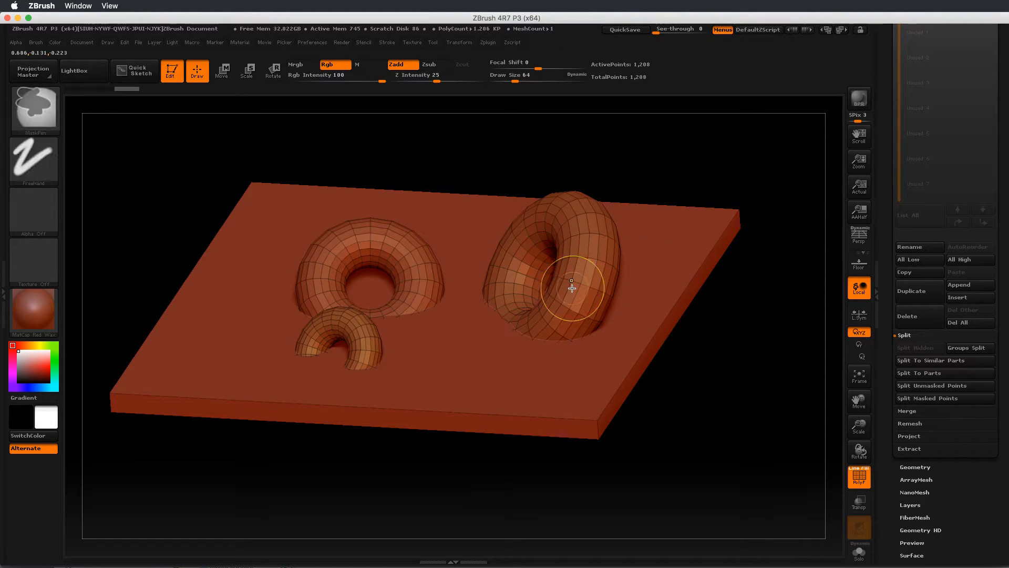
- Isolate the large torus, invert the visibility and hide the other two tori before showing the whole mesh again
ctrl+shift+click(605, 283)
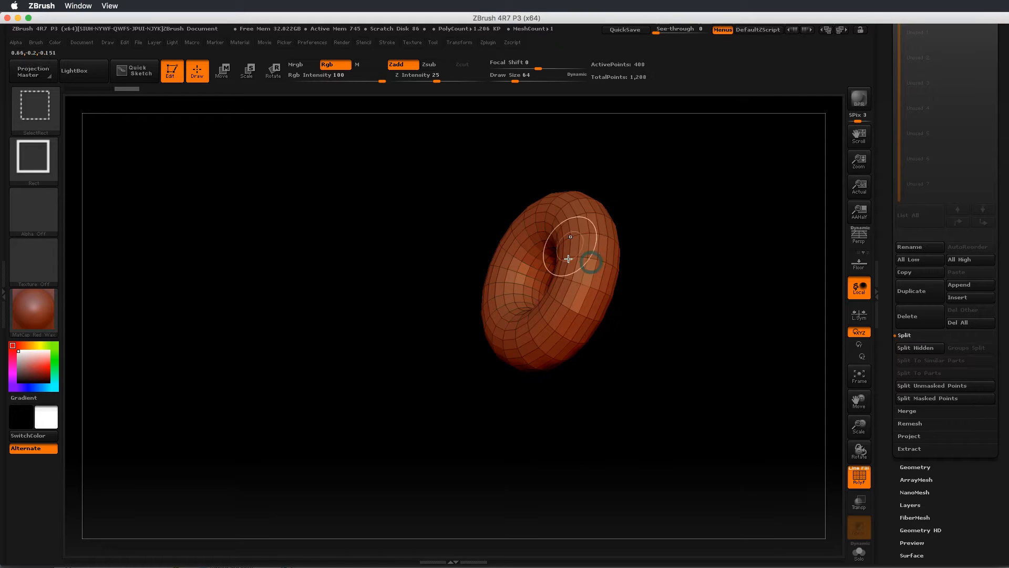
ctrl+shift+click(589, 256)
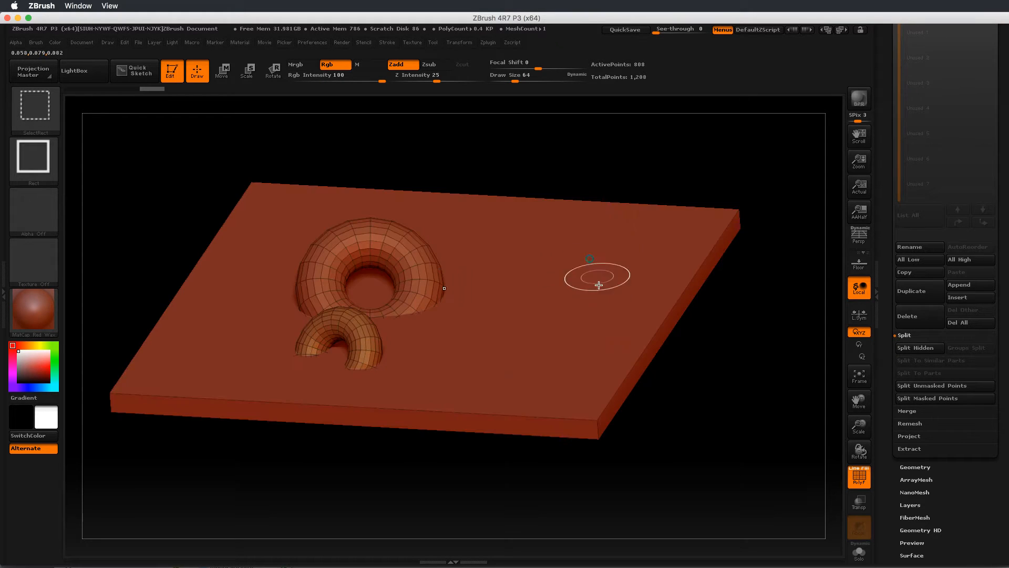
ctrl+shift+click(395, 241)
ctrl+shift+click(362, 328)
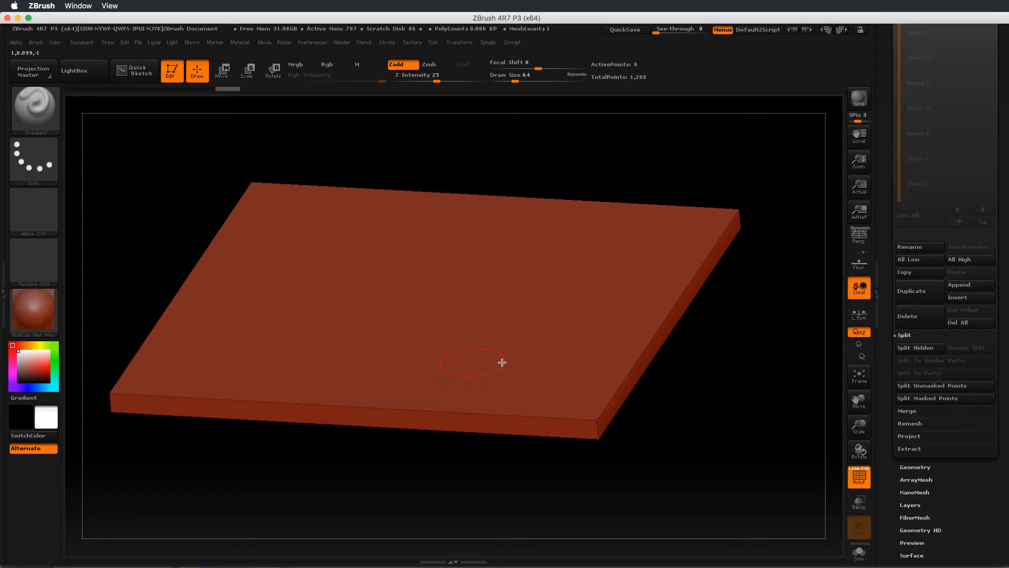
ctrl+shift+click(759, 330)
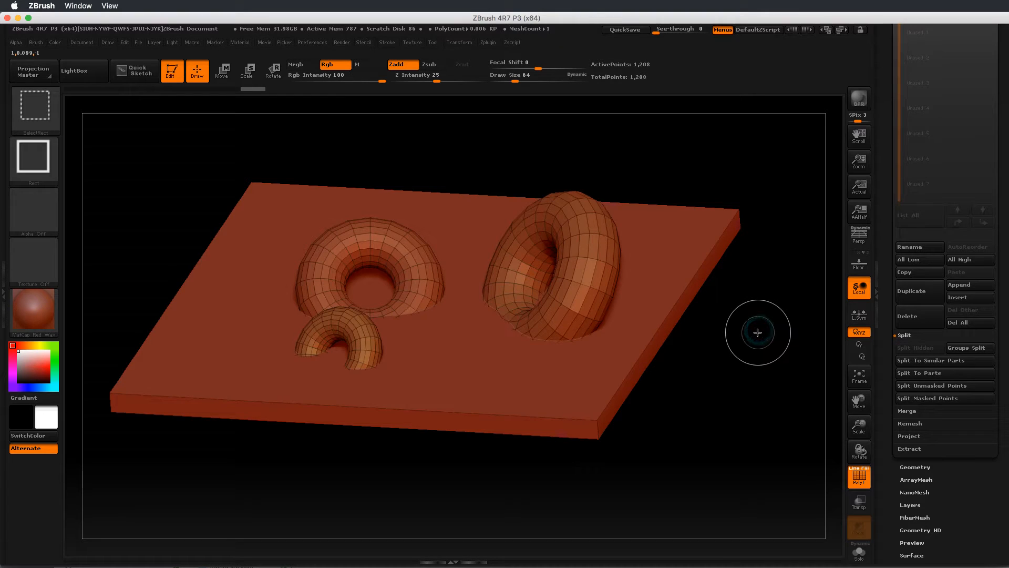
- Hide the small torus, the large torus and the remaining torus one by one, leaving only the ground visible
ctrl+shift+click(458, 353)
ctrl+shift+click(370, 359)
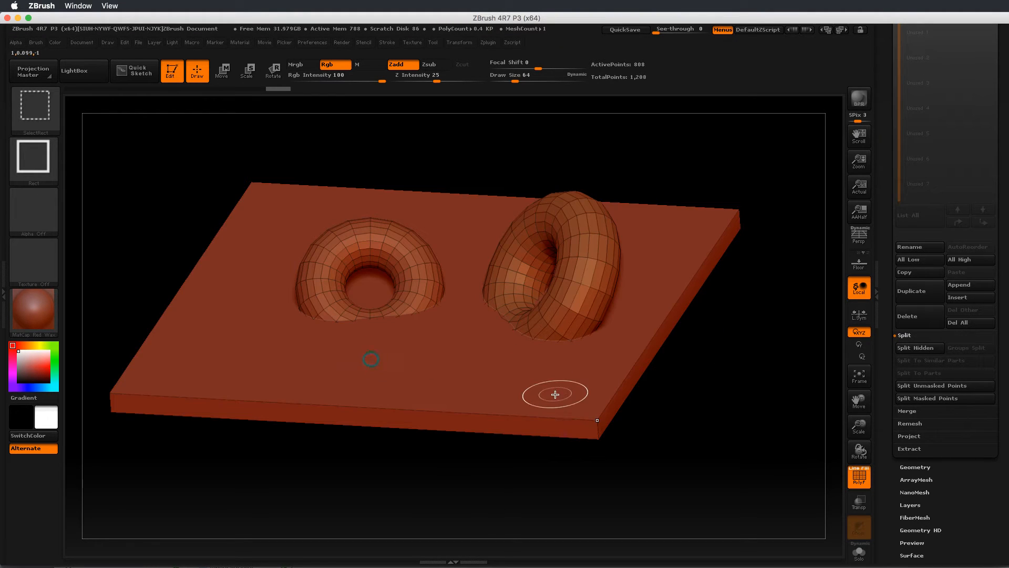
ctrl+shift+click(562, 311)
ctrl+shift+click(425, 272)
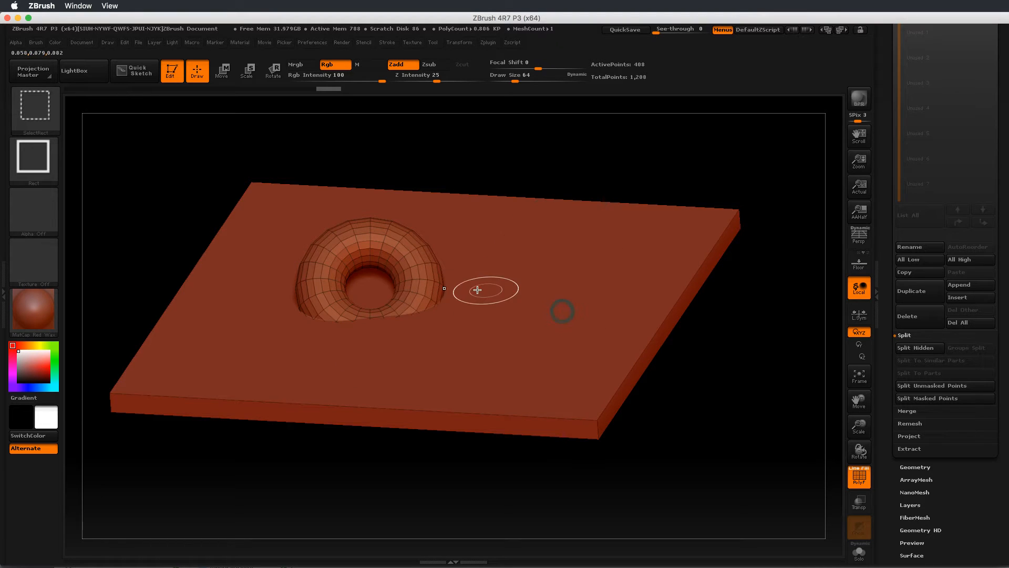
- Invert the visibility to show only the three tori, mask them completely and unhide the ground
ctrl+shift+click(762, 343)
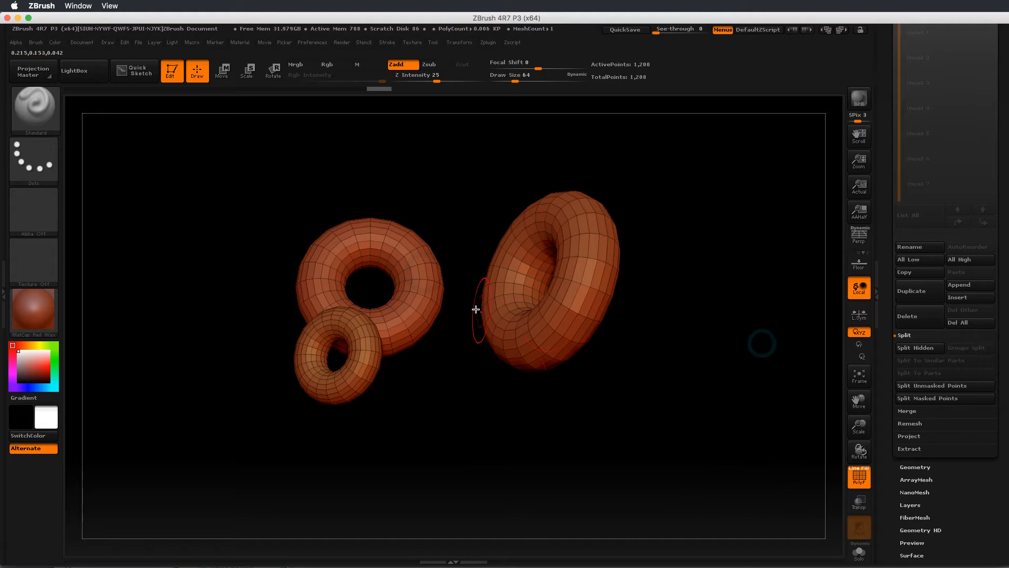
ctrl+click(509, 372)
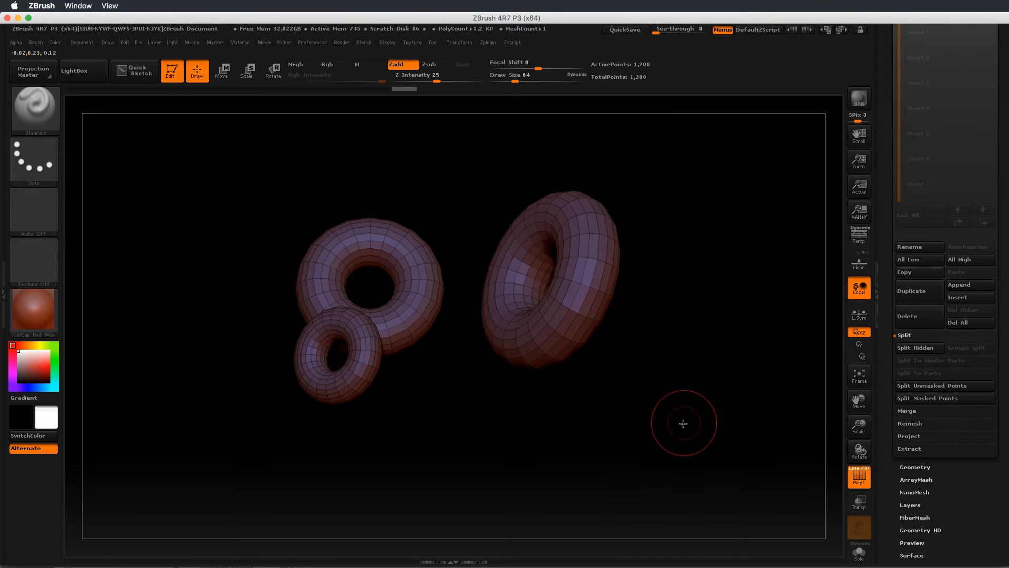
ctrl+shift+click(683, 368)
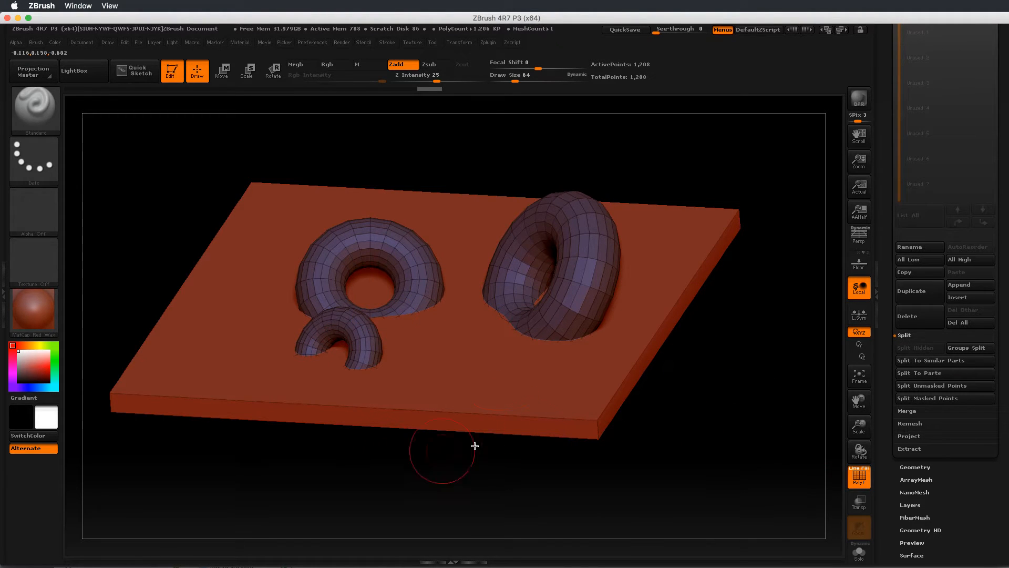
- Preview the temporary MaskPen and SelectRect brushes without changing the mesh
key(ctrl)
key(ctrl)
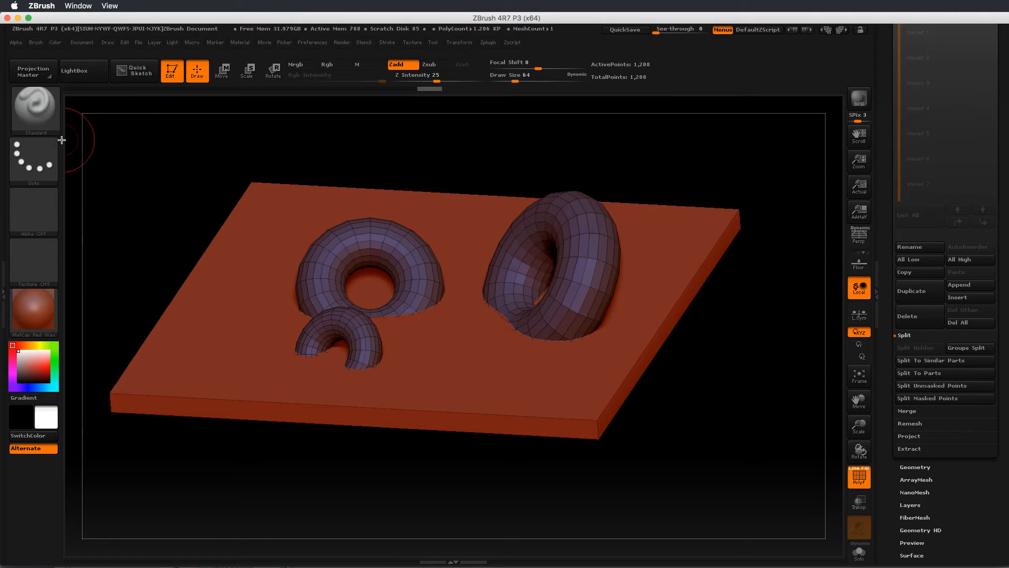
key(ctrl+shift)
key(shift)
key(shift)
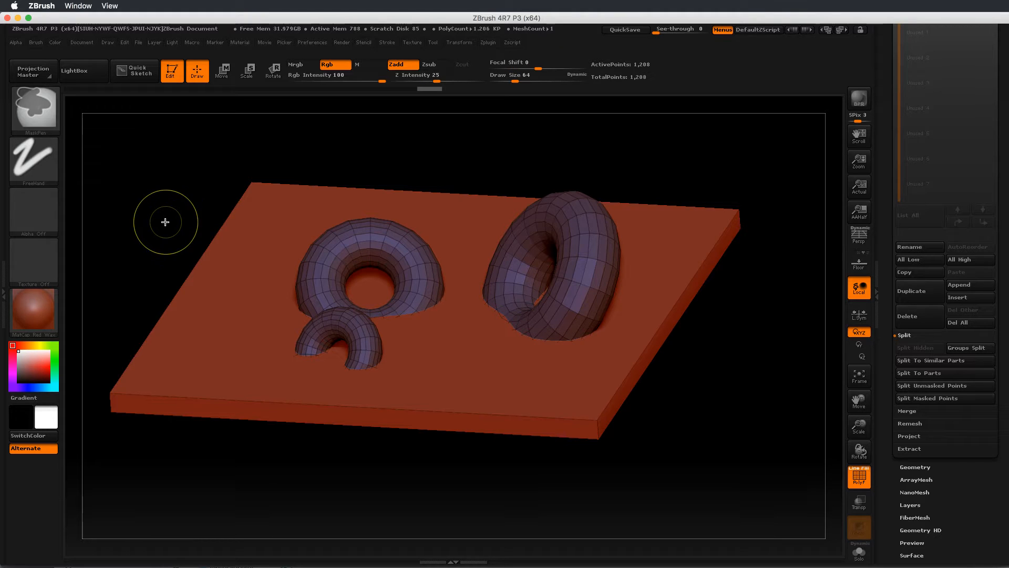
key(ctrl+shift)
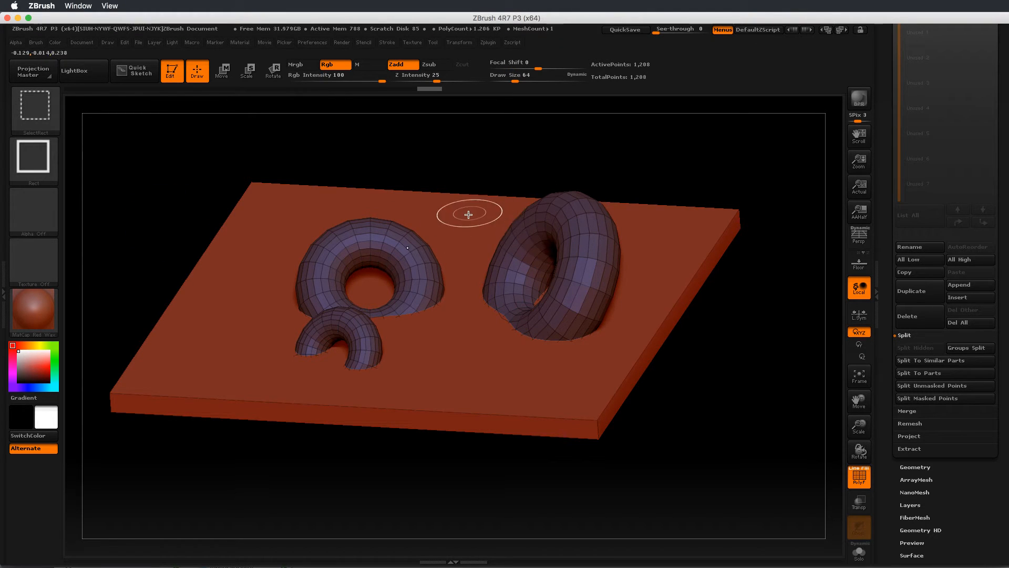
- Isolate the ground, toggle the visibility inversion several times and show the whole mesh again
ctrl+shift+click(738, 211)
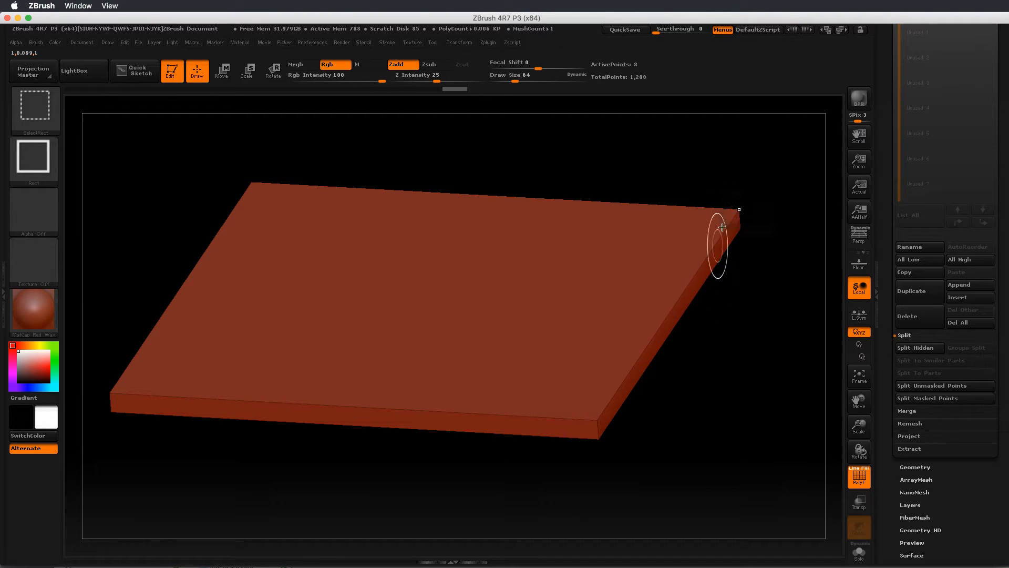
ctrl+shift+click(730, 216)
ctrl+shift+click(730, 215)
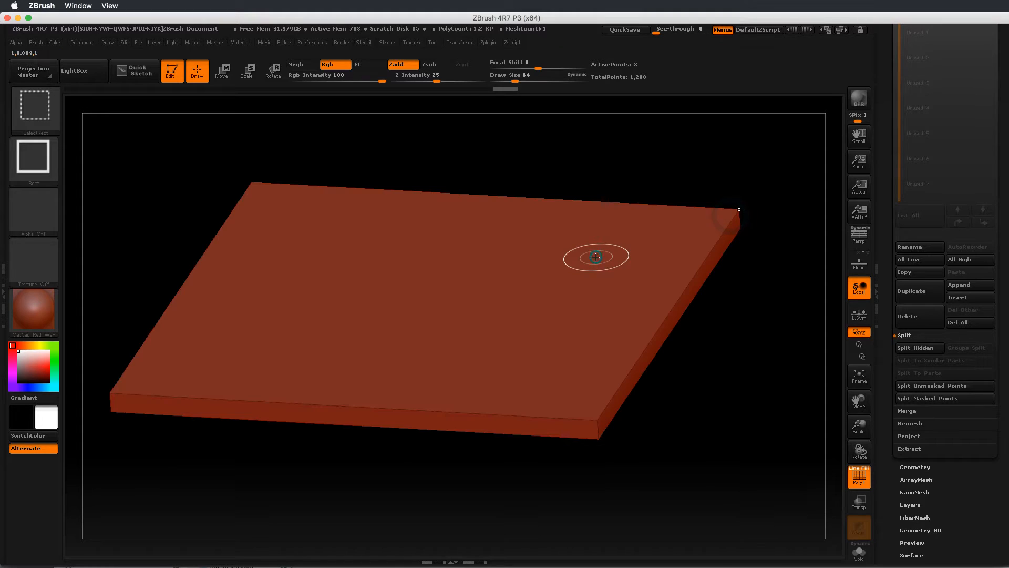
ctrl+shift+click(596, 259)
ctrl+shift+click(595, 260)
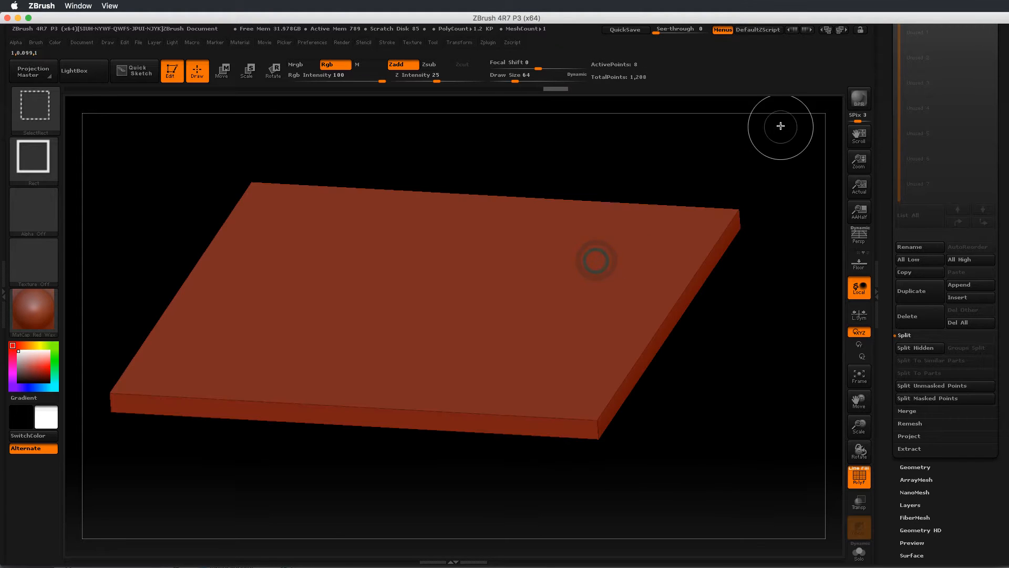
ctrl+shift+click(781, 125)
ctrl+shift+drag(767, 135, 732, 178)
ctrl+shift+click(747, 225)
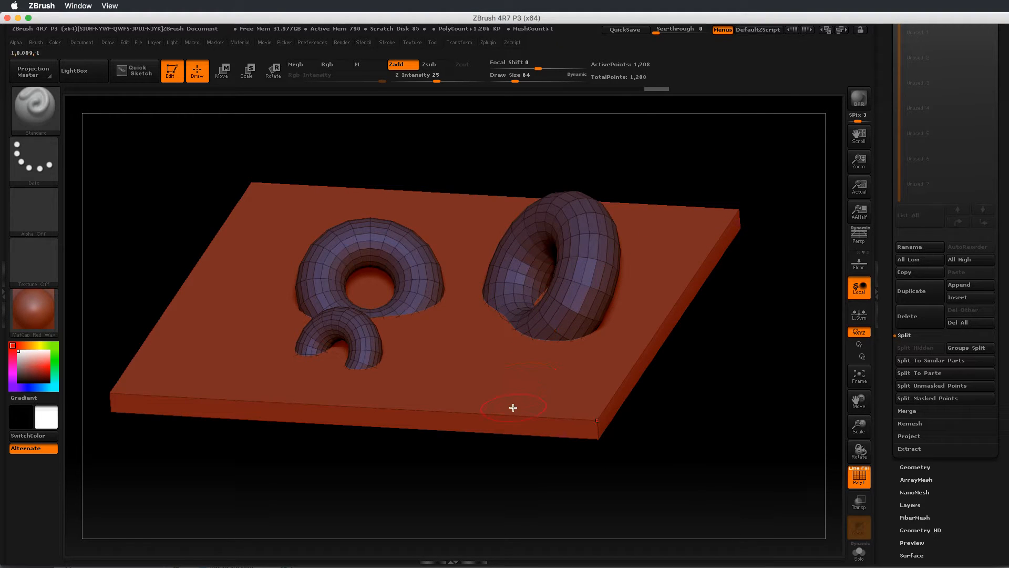
- Split the torusLand mesh into separate subtools with Groups Split, accepting that the operation cannot be undone
drag(711, 400, 732, 399)
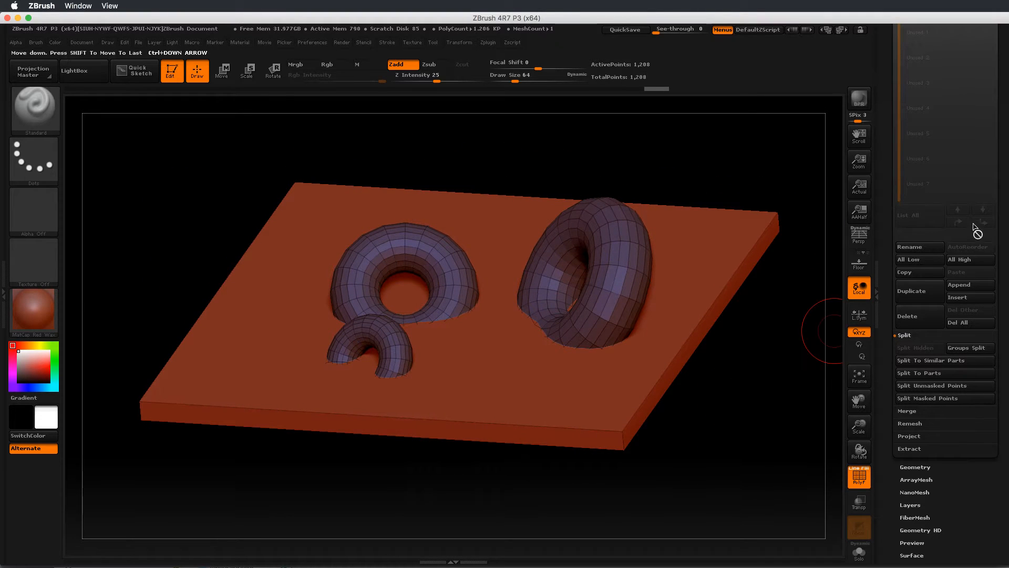
drag(1004, 174, 1000, 305)
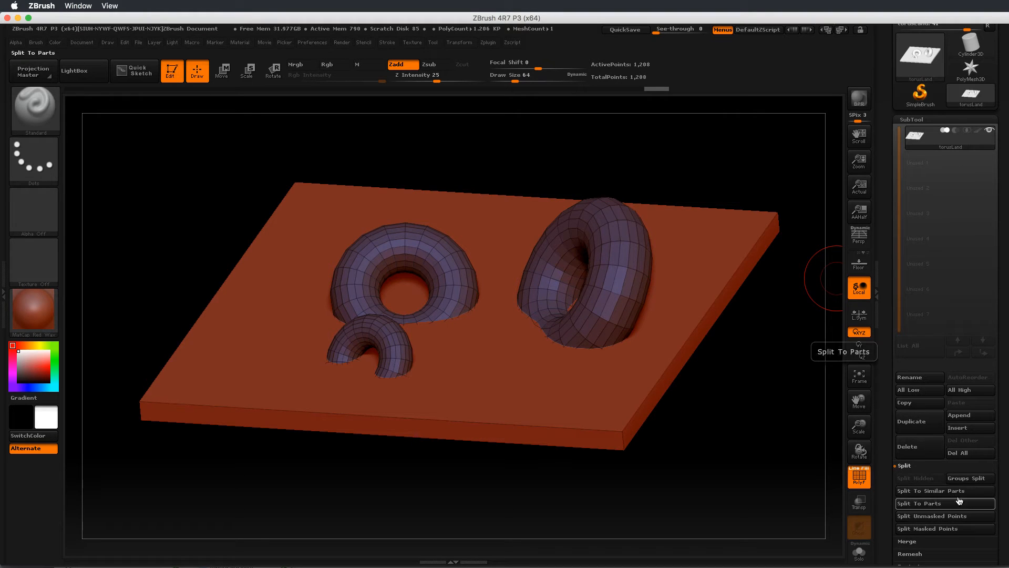
click(970, 478)
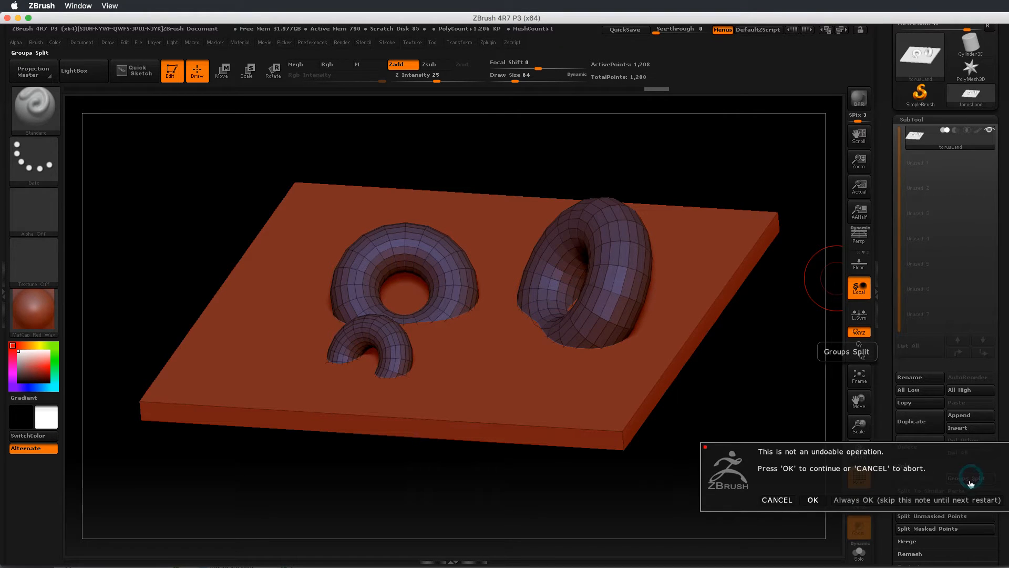
click(813, 500)
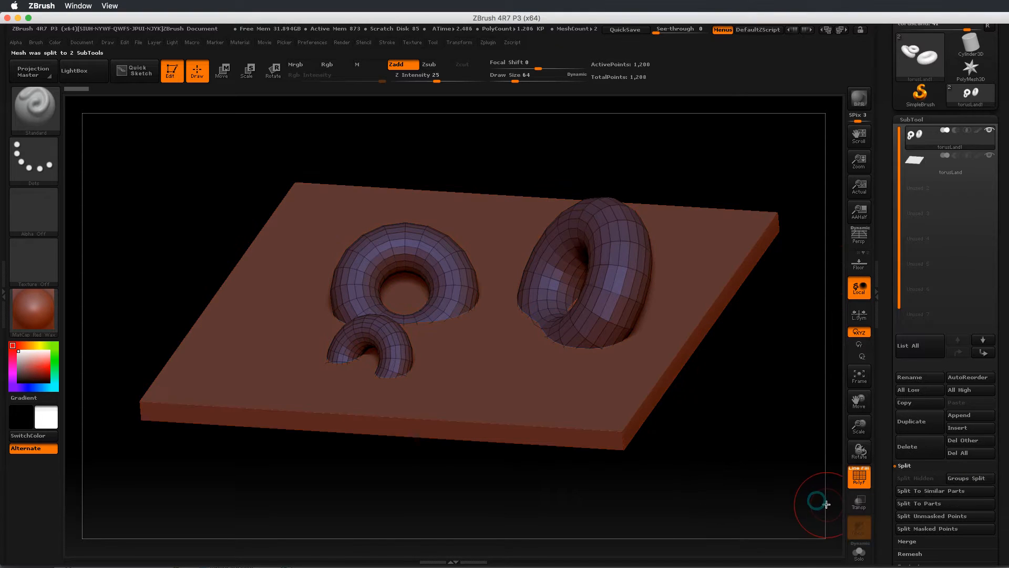
- Switch back and forth between the tori and ground subtools, finishing with the ground subtool torusLand active
click(922, 167)
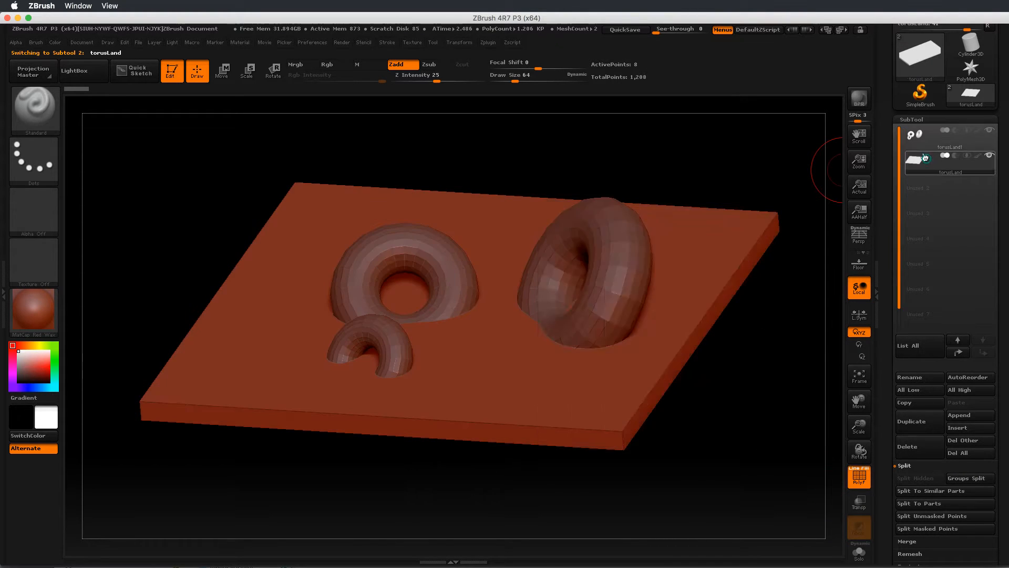
click(917, 142)
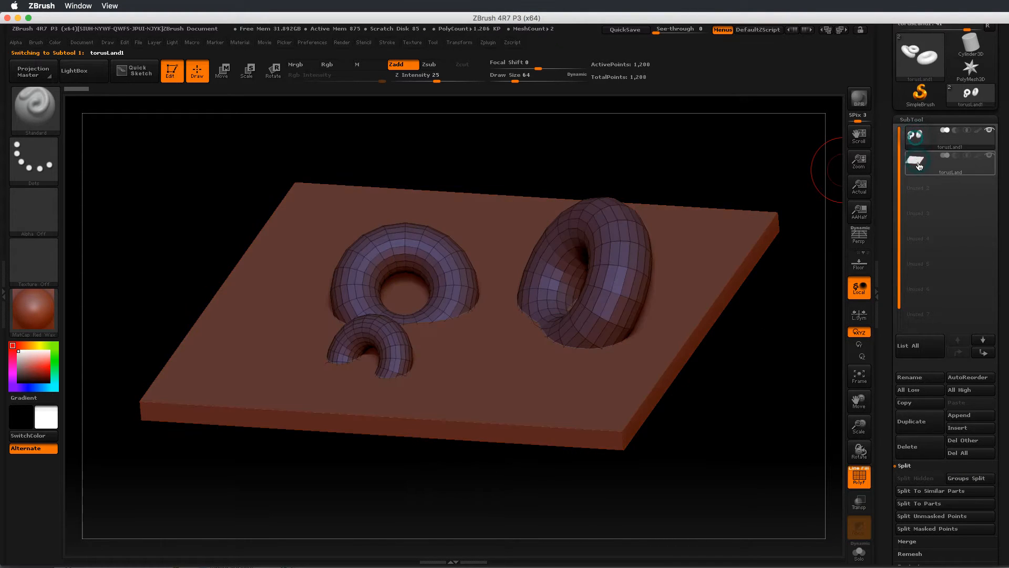
click(917, 163)
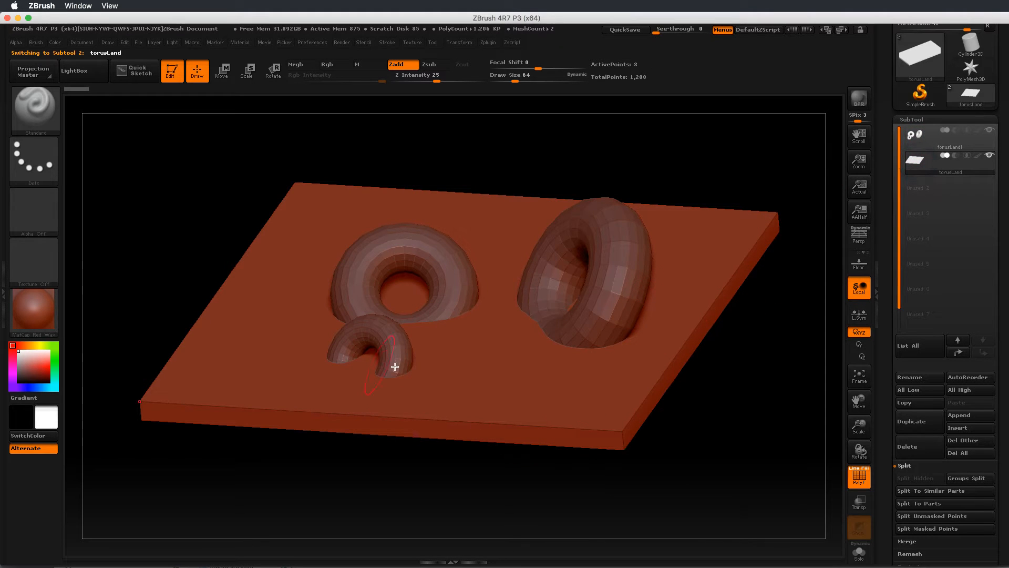
click(905, 138)
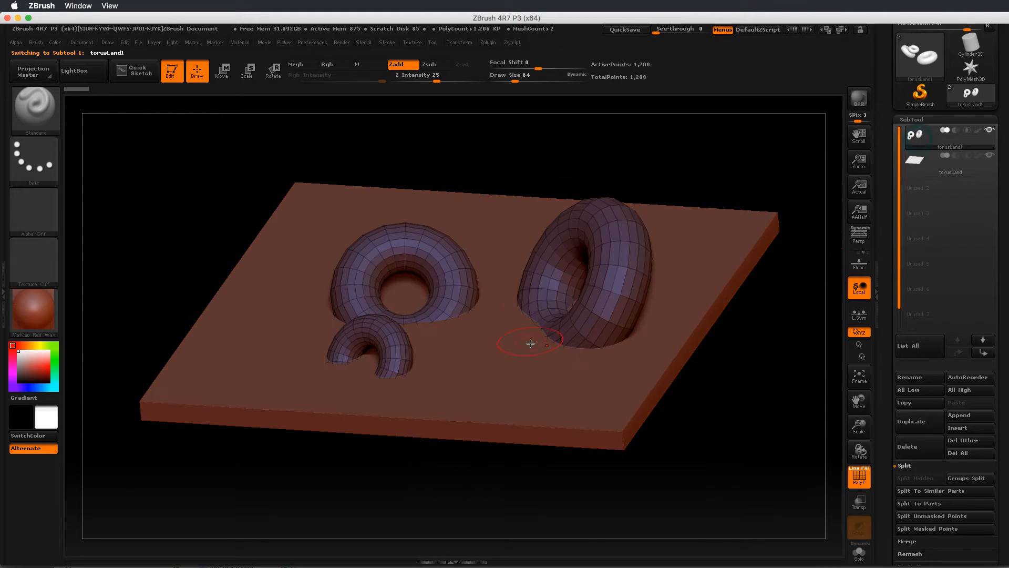
drag(714, 157, 708, 165)
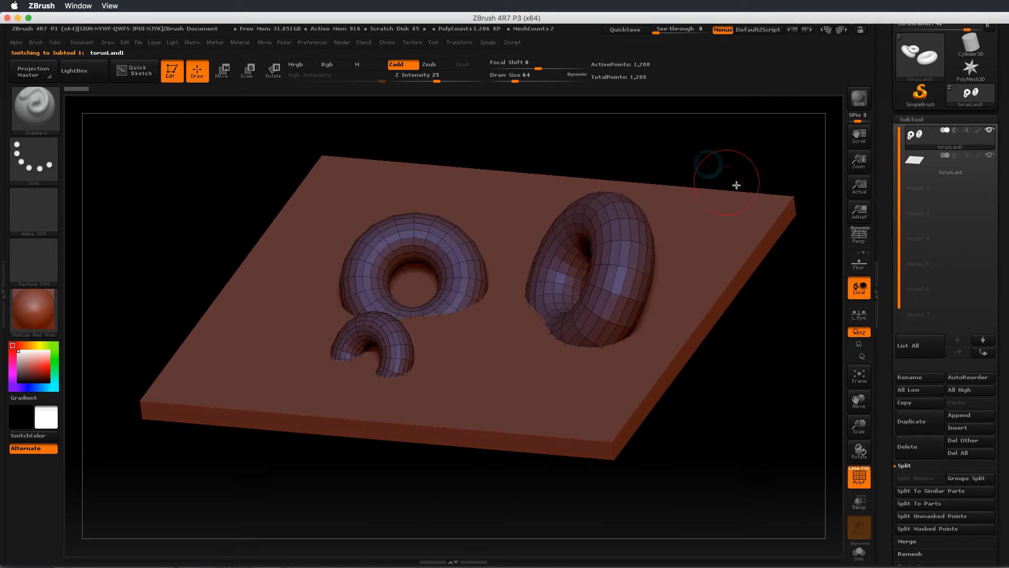
click(926, 169)
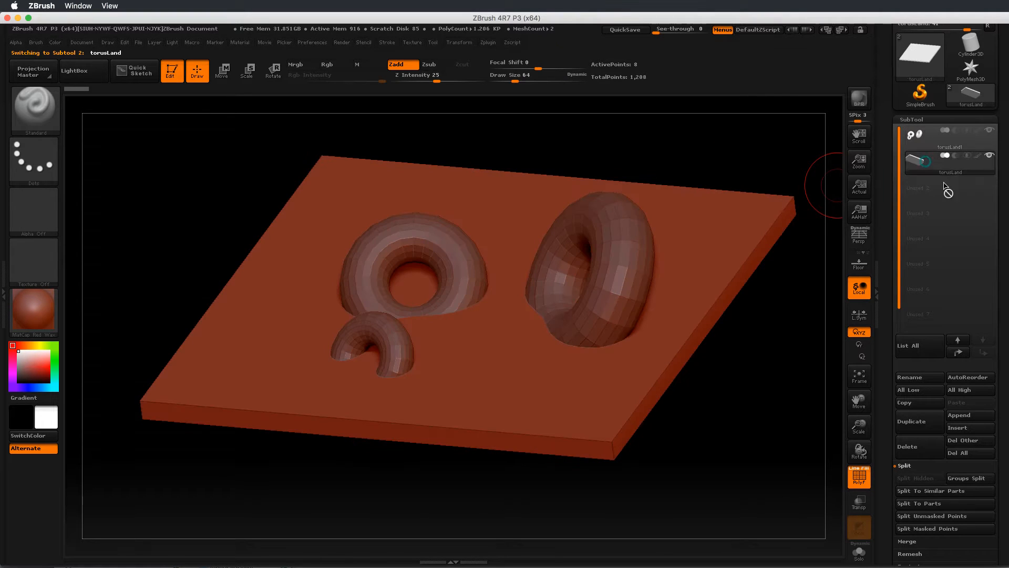
mouse_move(982, 163)
click(989, 131)
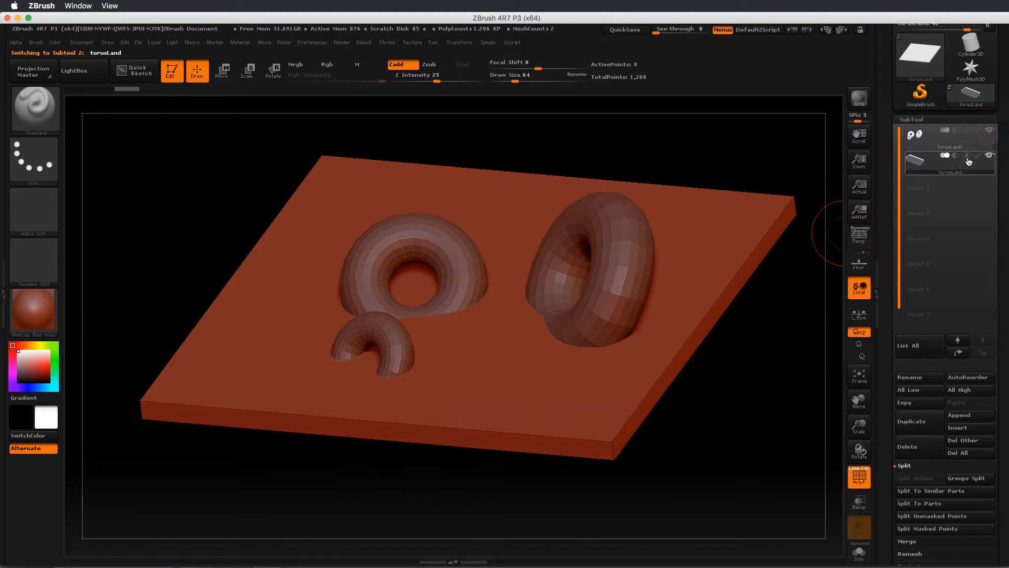
- Compare the view with and without perspective distortion and leave perspective turned on
drag(740, 370, 752, 424)
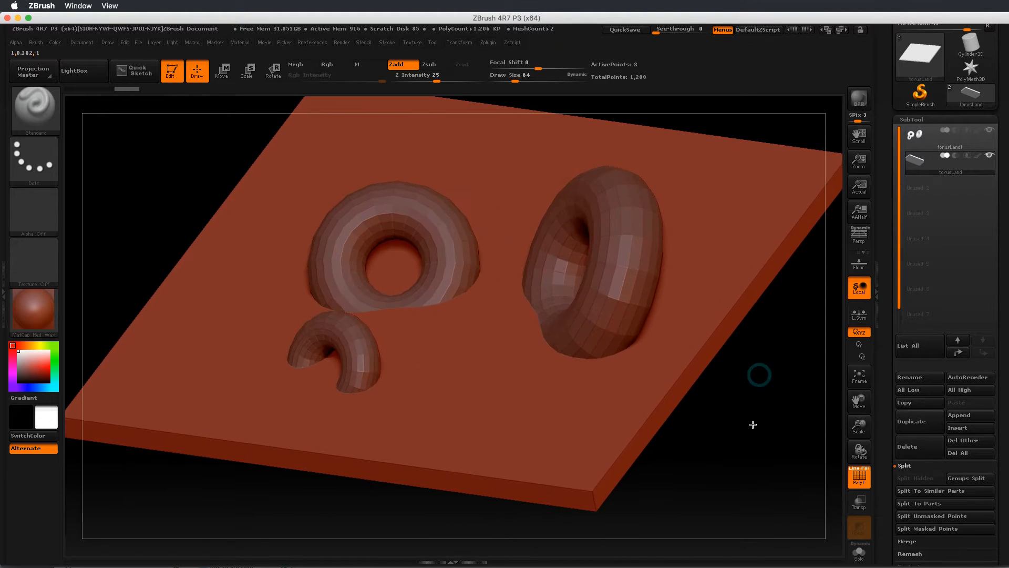
click(858, 240)
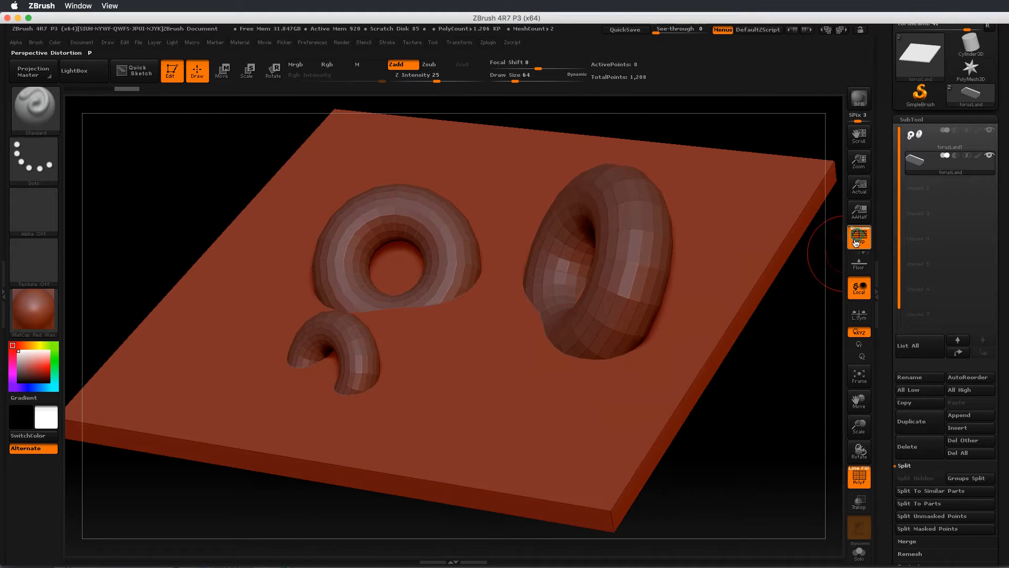
click(859, 241)
click(858, 241)
mouse_move(761, 389)
mouse_down()
mouse_move(777, 353)
mouse_move(766, 376)
mouse_up()
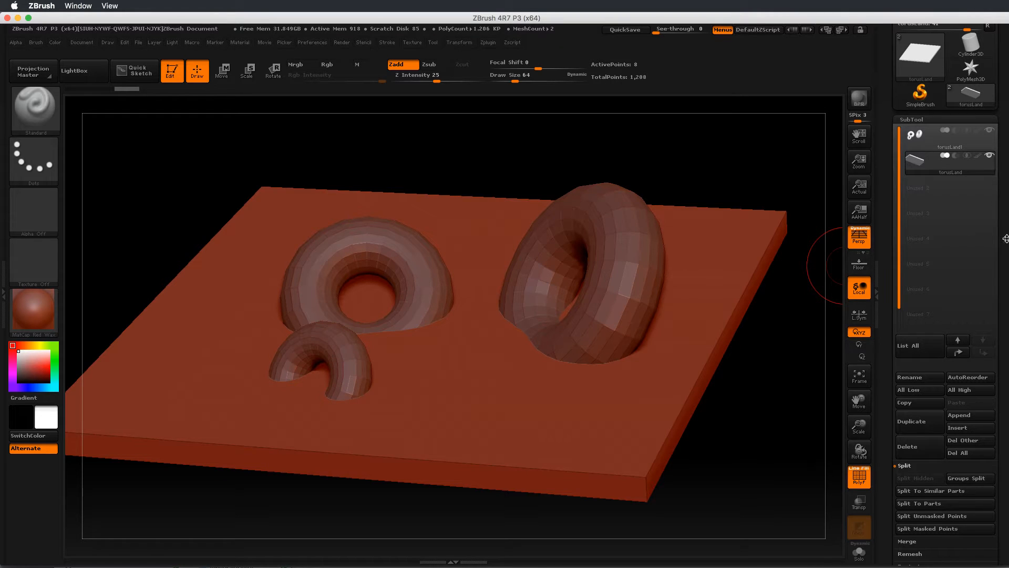
- Convert the ground subtool to a DynaMesh with a resolution of 256
scroll(1003, 236, down, 10)
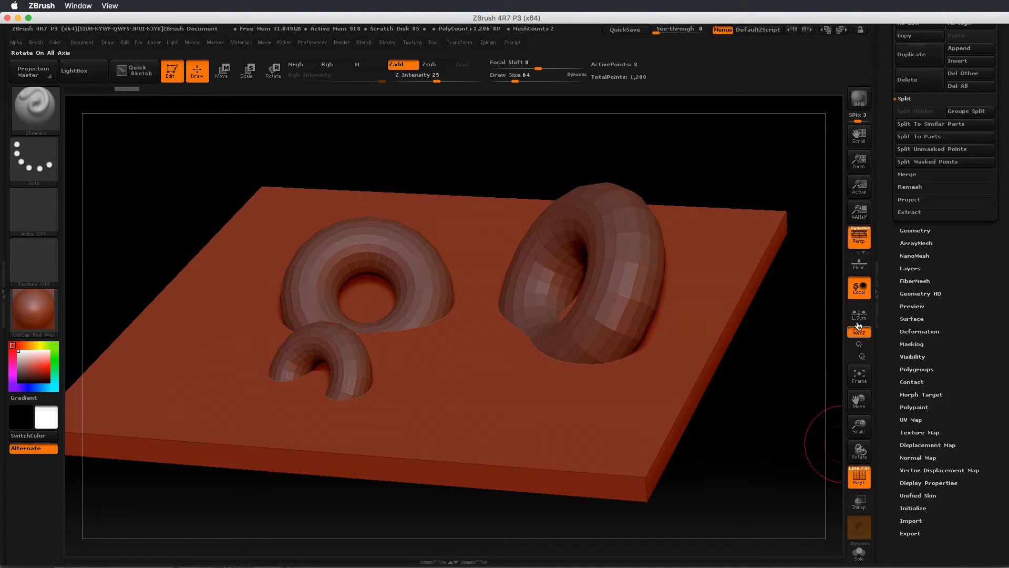
scroll(1002, 215, up, 10)
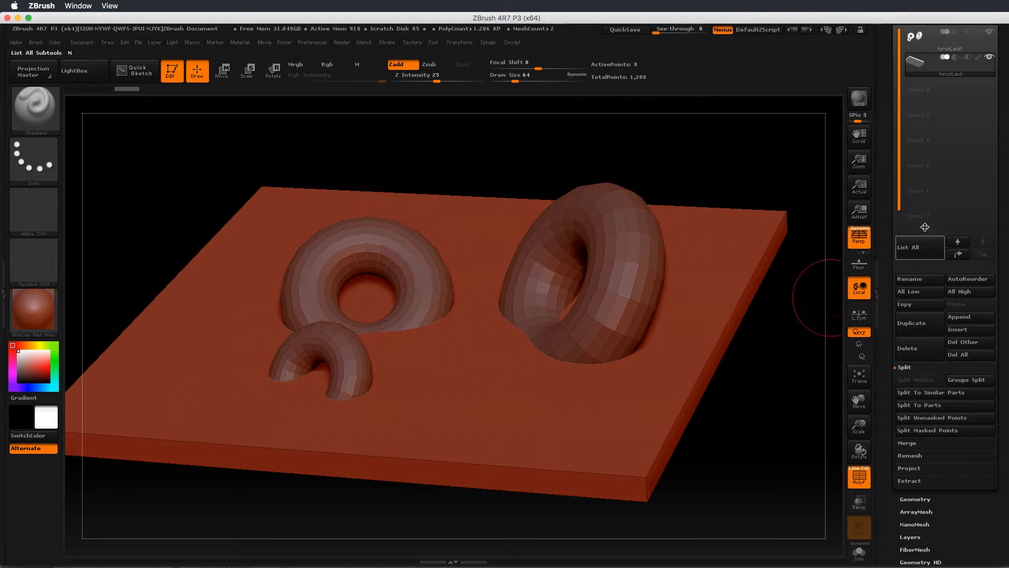
scroll(1005, 316, down, 5)
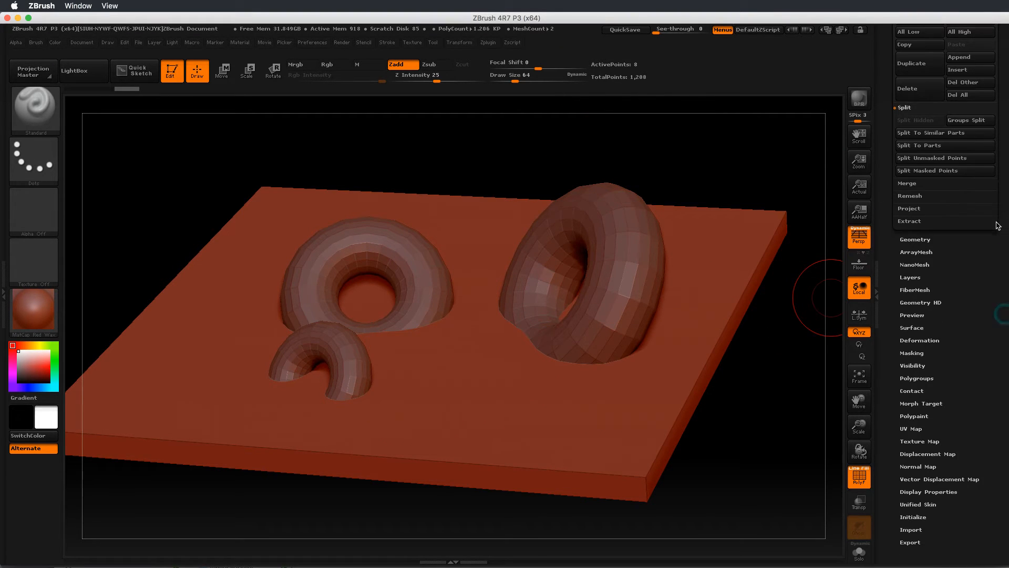
click(908, 240)
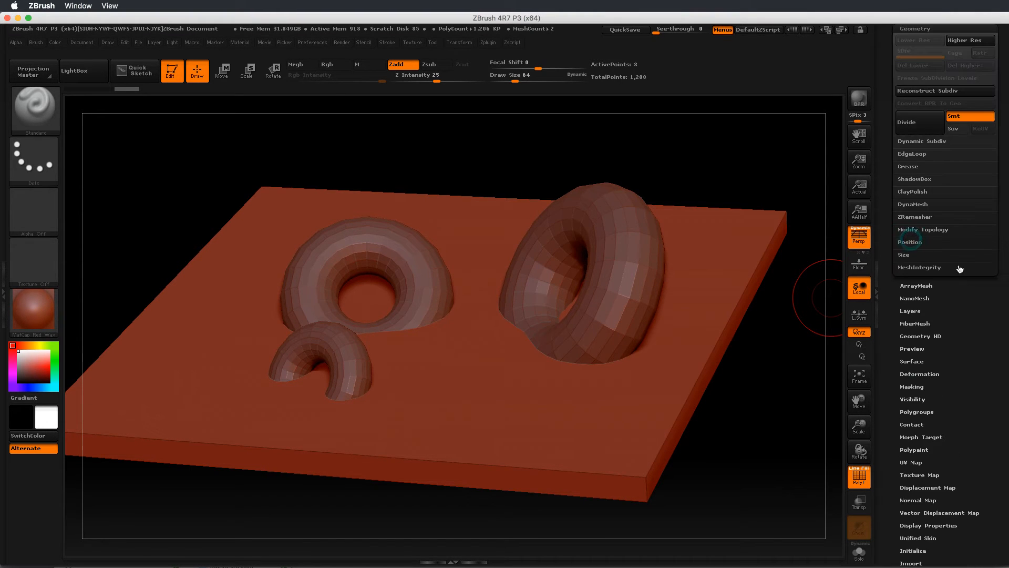
scroll(1005, 168, up, 2)
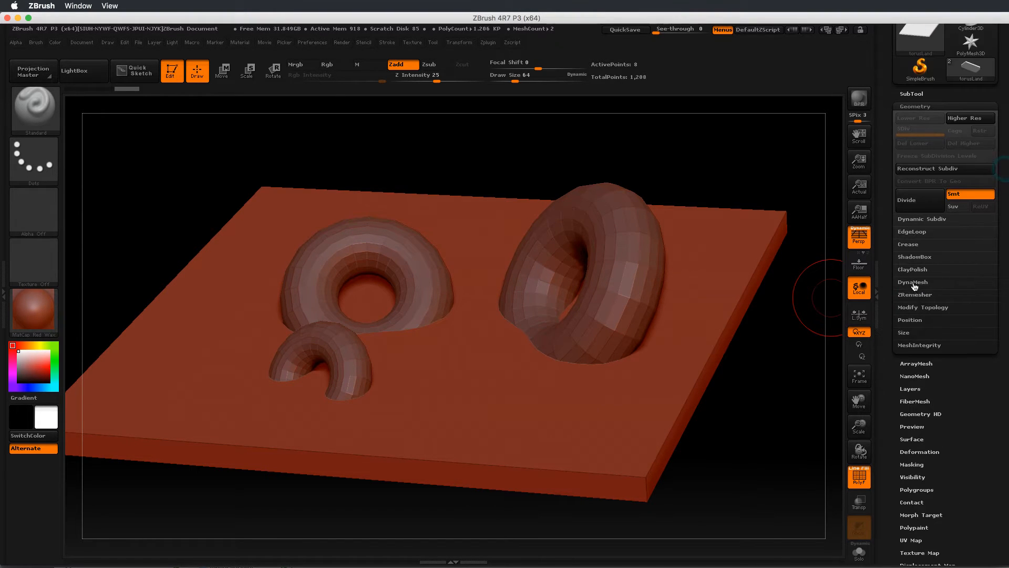
click(913, 282)
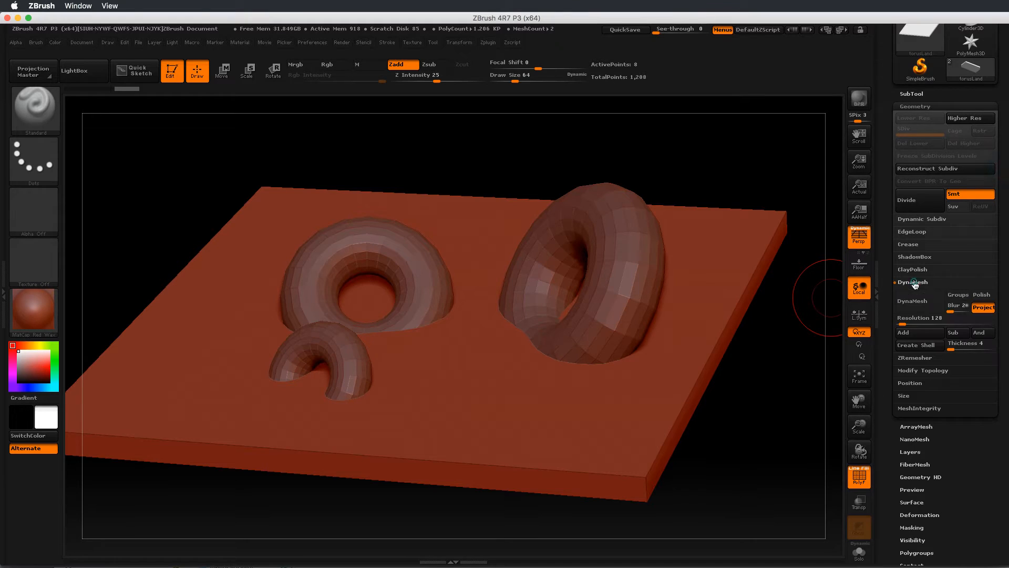
click(904, 318)
click(926, 310)
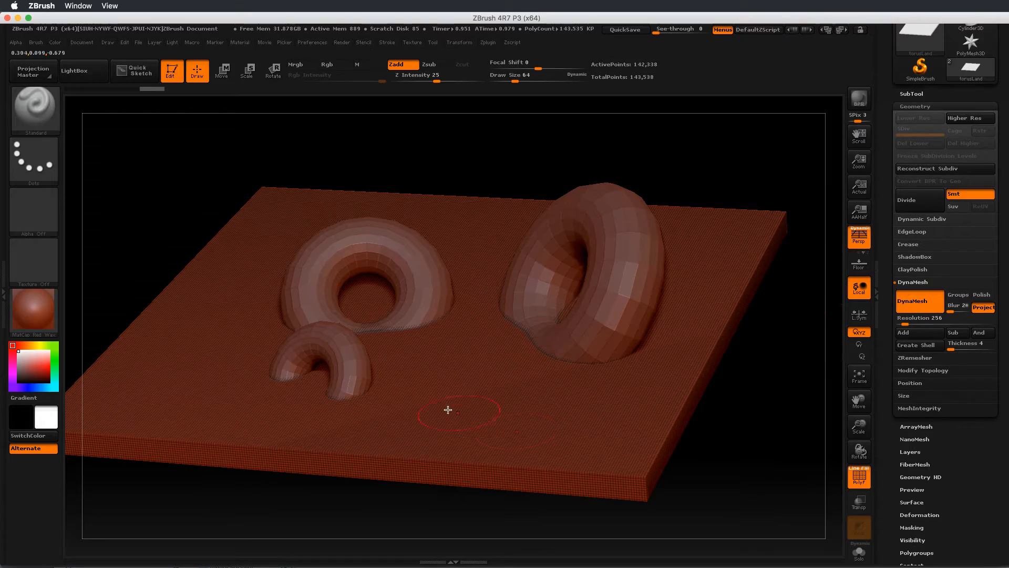
- Inspect the dense ground mesh, turn off its polyframe display and choose the ClayBuildup brush
drag(742, 403, 705, 434)
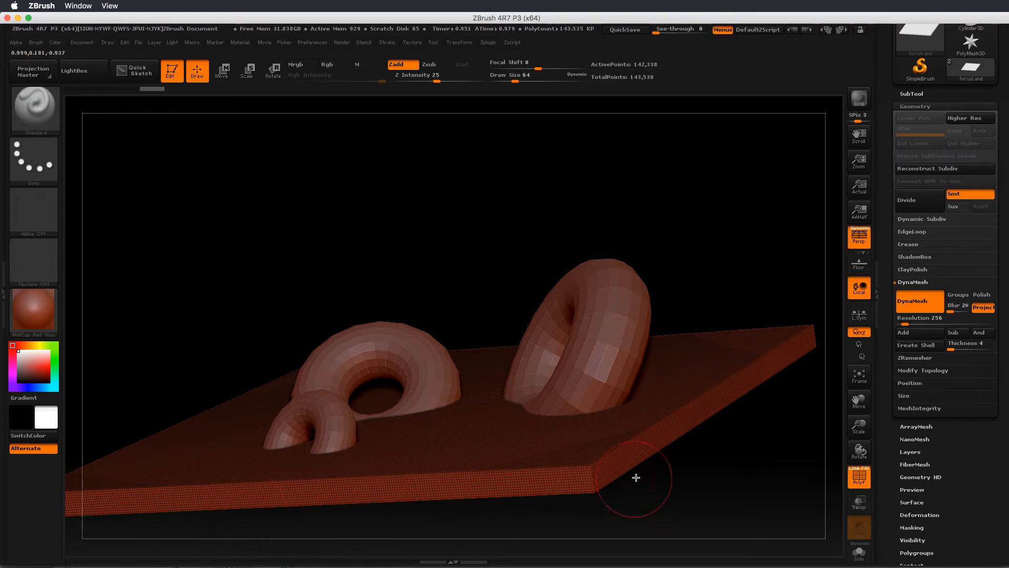
mouse_move(655, 464)
mouse_down()
mouse_move(702, 475)
mouse_move(699, 507)
mouse_move(697, 461)
mouse_up()
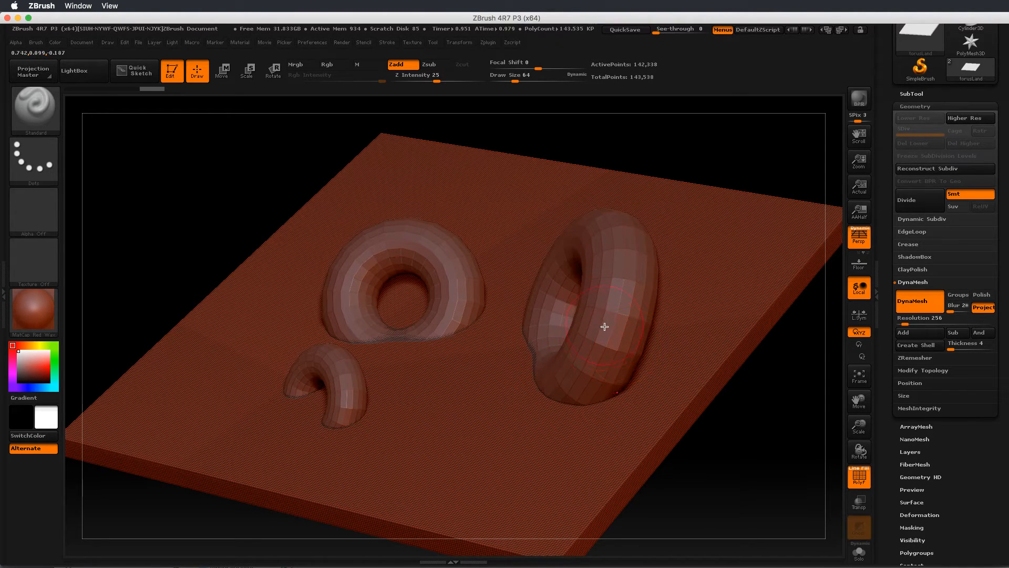
click(860, 476)
drag(725, 444, 699, 374)
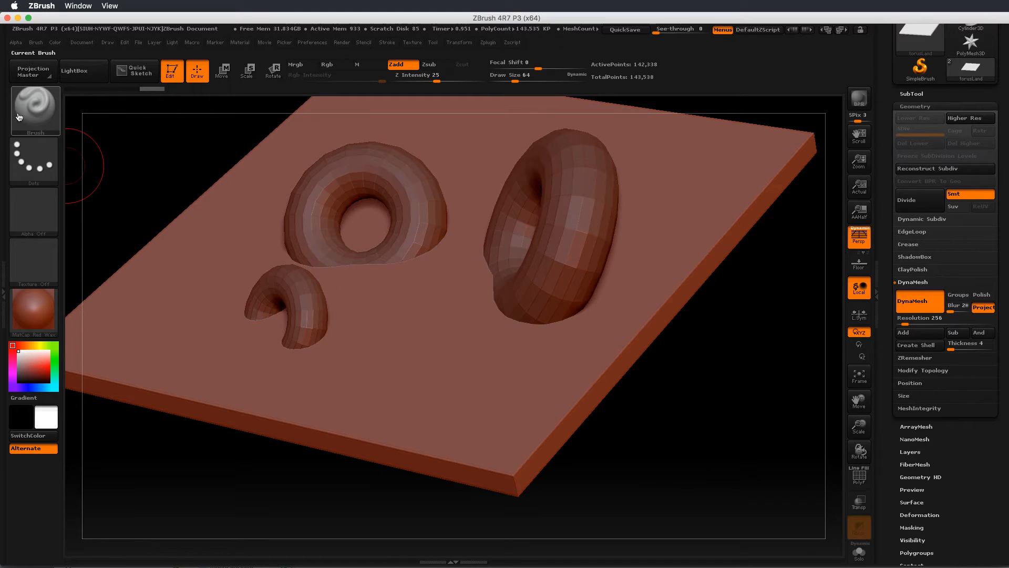
click(42, 108)
click(144, 113)
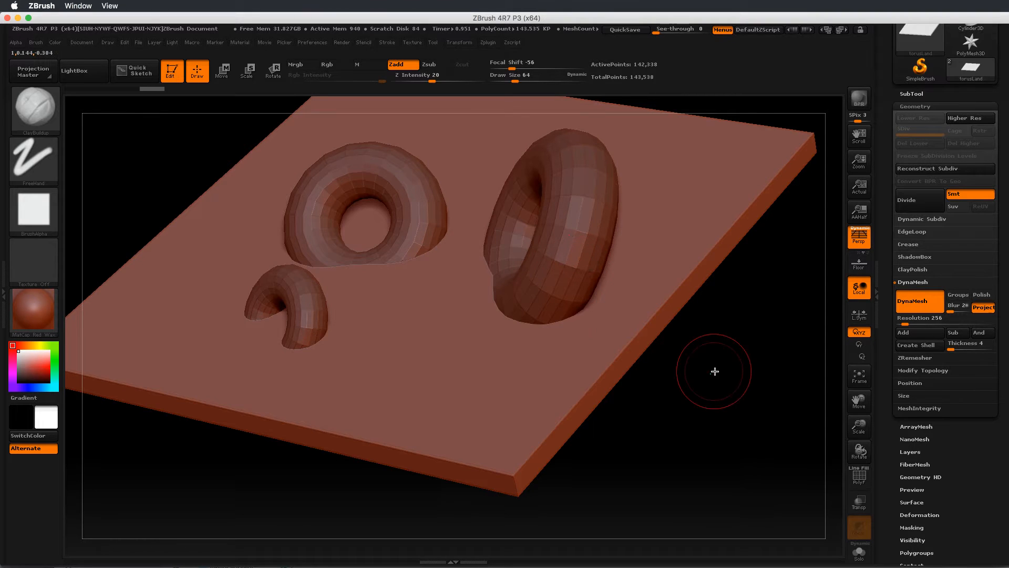
- Try ClayBuildup strokes on the ground beside the large torus and check the slab's underside for distortion
mouse_move(712, 370)
mouse_down()
mouse_move(675, 373)
mouse_move(730, 367)
mouse_move(725, 377)
mouse_move(559, 338)
mouse_move(544, 311)
mouse_up()
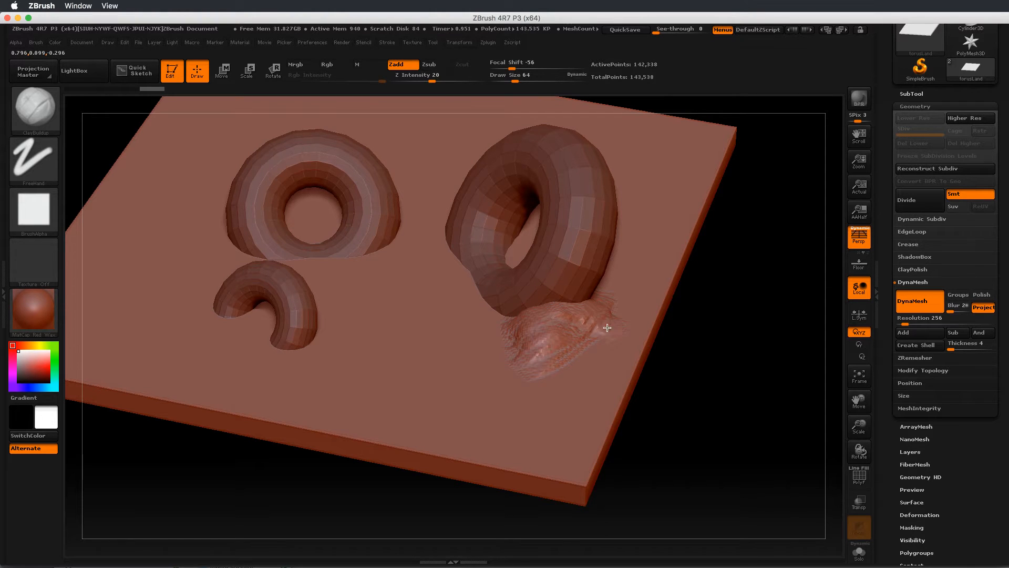
mouse_move(725, 405)
mouse_down()
mouse_move(730, 271)
mouse_move(556, 320)
mouse_up()
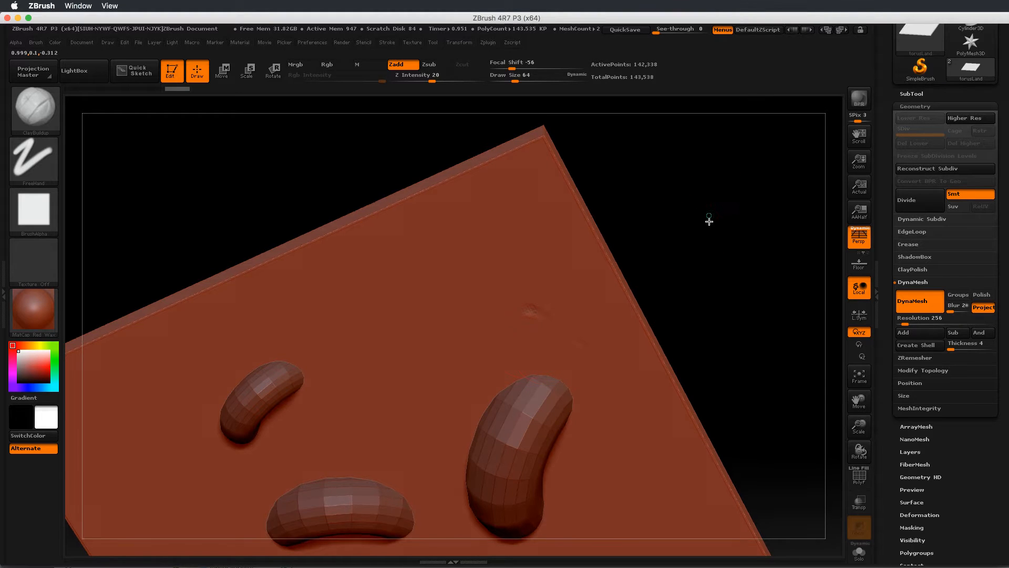
mouse_move(708, 218)
mouse_down()
mouse_move(711, 357)
mouse_move(724, 362)
mouse_move(697, 359)
mouse_up()
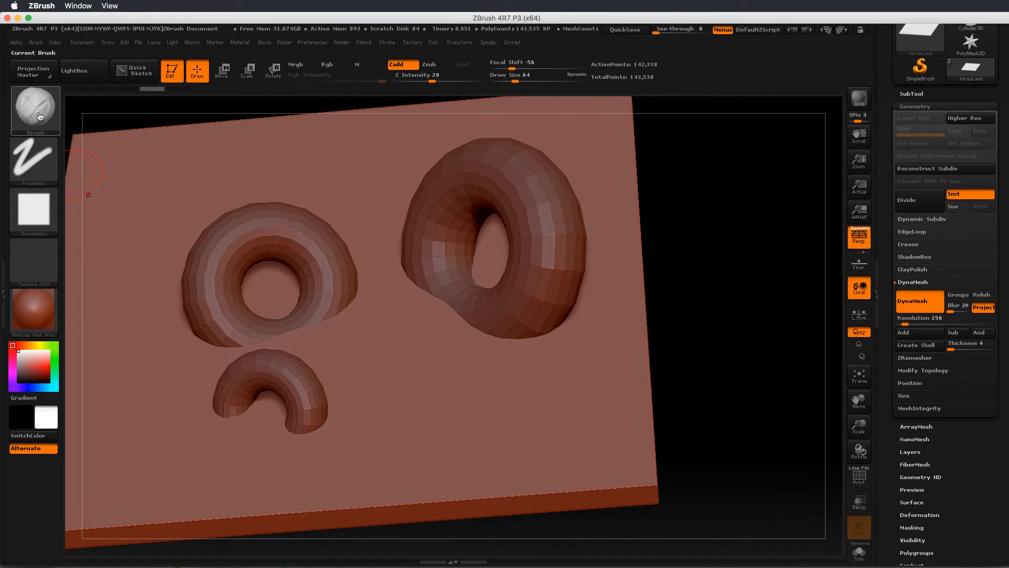
- Enable BackfaceMask in the ClayBuildup brush's auto masking settings
click(37, 45)
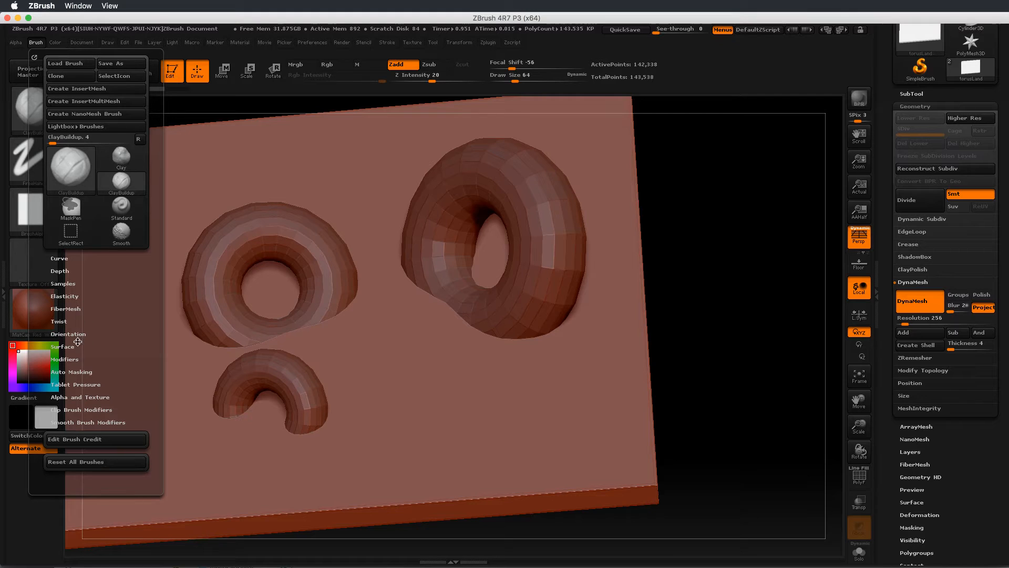
click(83, 372)
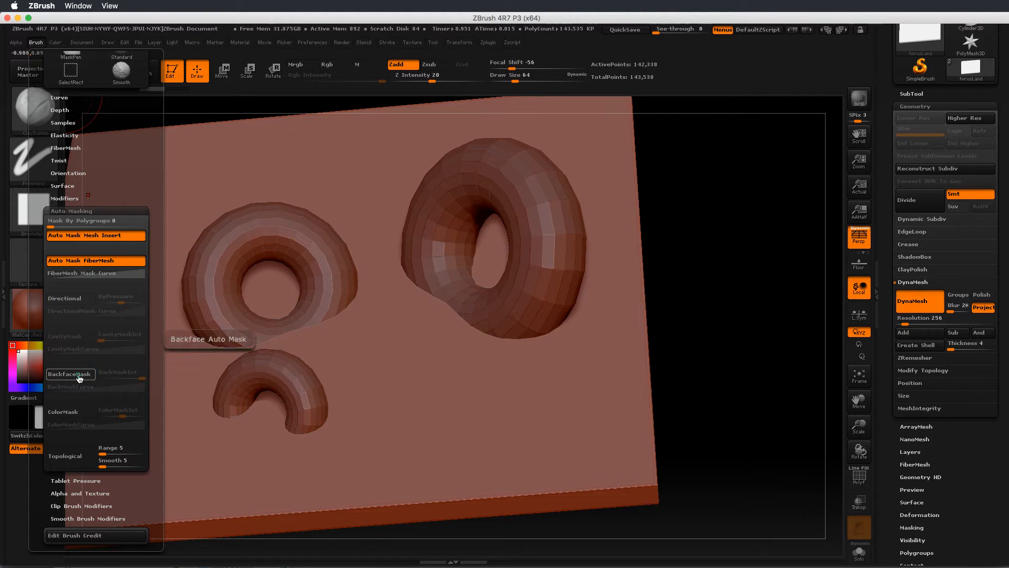
click(77, 376)
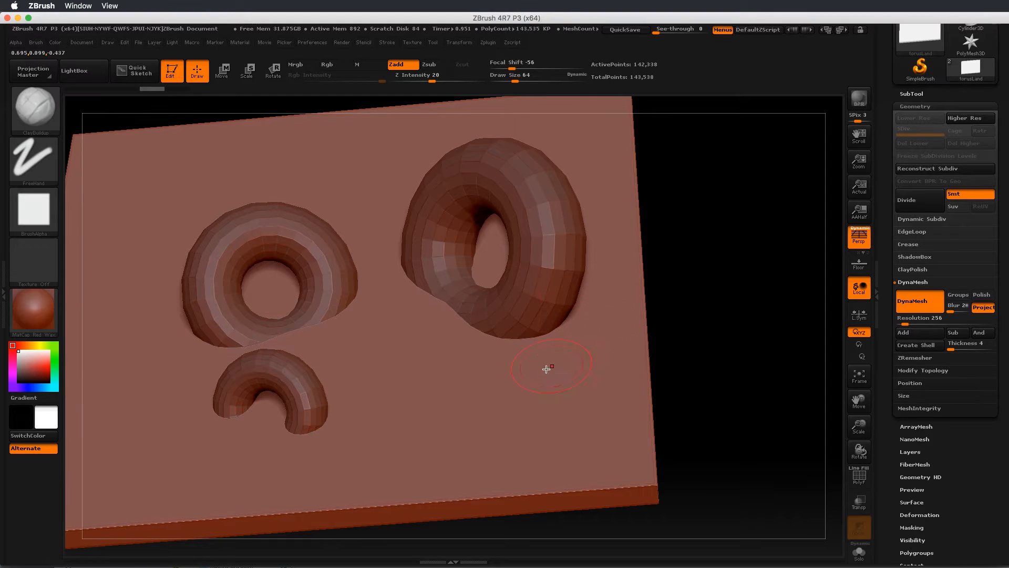
- Test a backface-masked ClayBuildup stroke on the ground just in front of the large torus
mouse_move(498, 389)
mouse_down()
mouse_move(480, 396)
mouse_move(478, 387)
mouse_move(515, 354)
mouse_up()
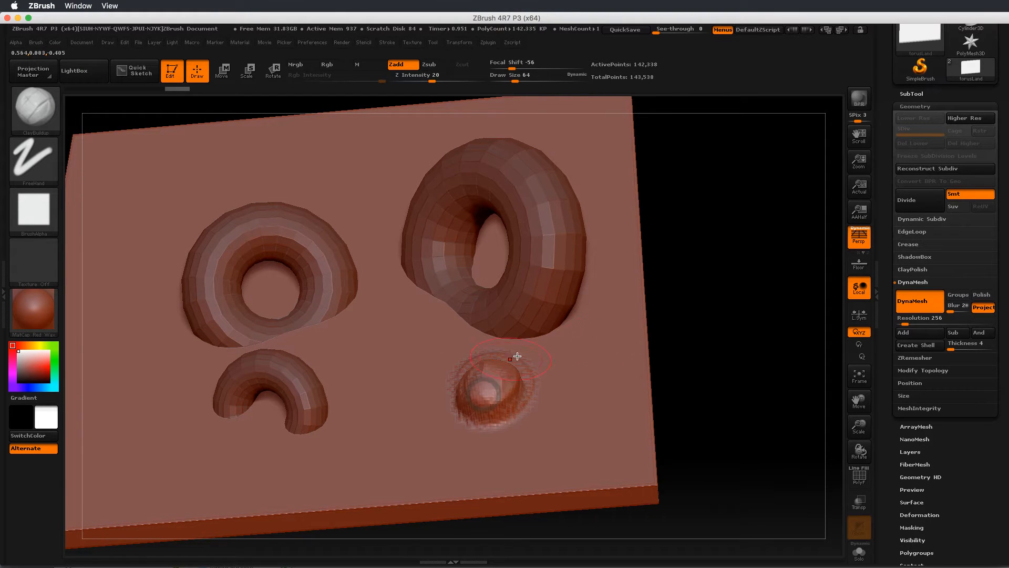
mouse_move(736, 338)
mouse_down()
mouse_move(730, 194)
mouse_move(716, 234)
mouse_move(718, 308)
mouse_move(701, 338)
mouse_up()
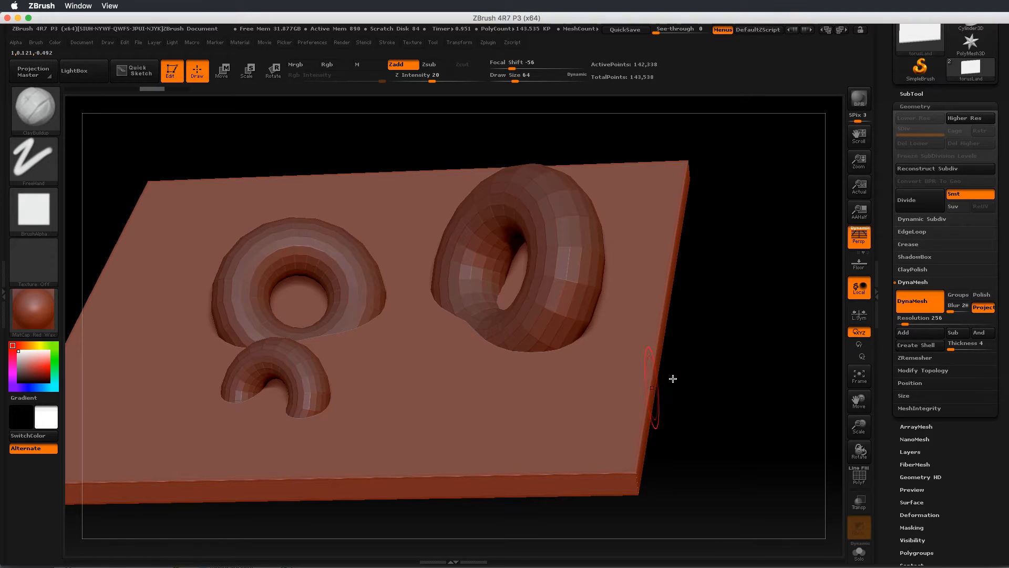
mouse_move(673, 378)
mouse_down()
mouse_move(707, 313)
mouse_move(707, 277)
mouse_move(708, 363)
mouse_move(695, 394)
mouse_up()
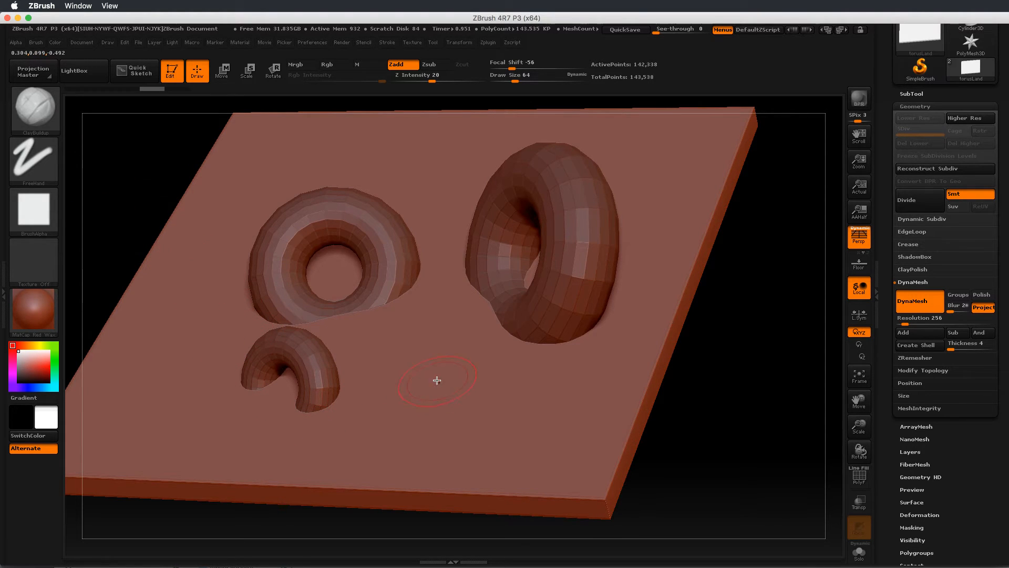
- Set the brush Draw Size to 83 and build up ClayBuildup ridges around the front base of the large torus
key(s)
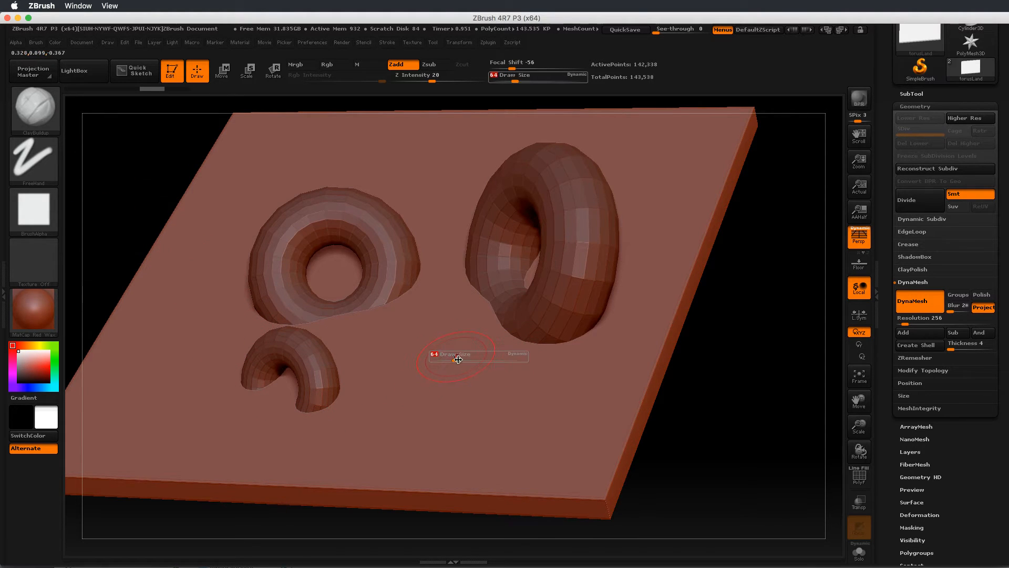
drag(455, 360, 457, 363)
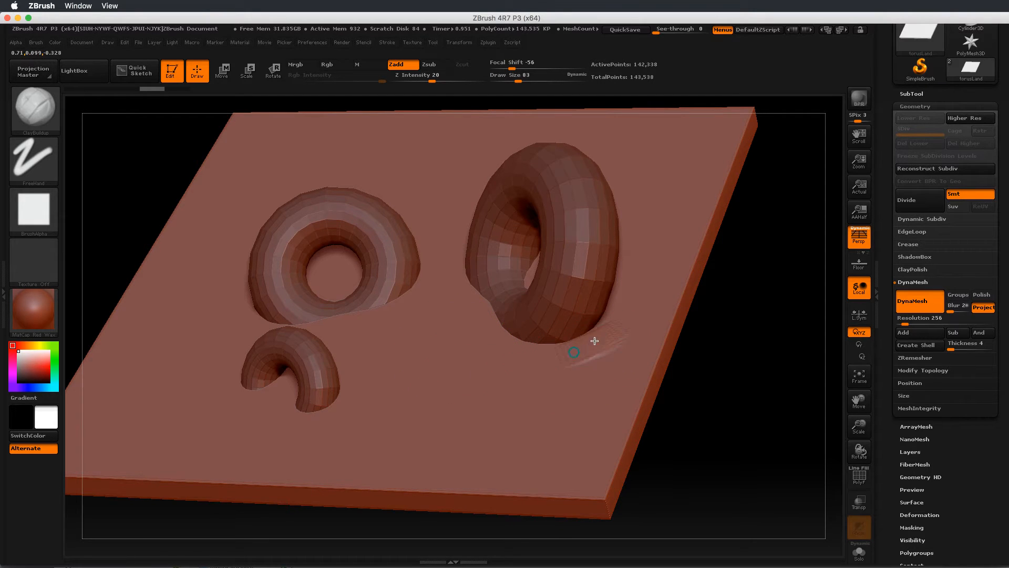
mouse_move(559, 341)
mouse_down()
mouse_move(545, 338)
mouse_move(640, 316)
mouse_move(555, 343)
mouse_move(505, 333)
mouse_move(540, 329)
mouse_move(504, 339)
mouse_move(479, 292)
mouse_up()
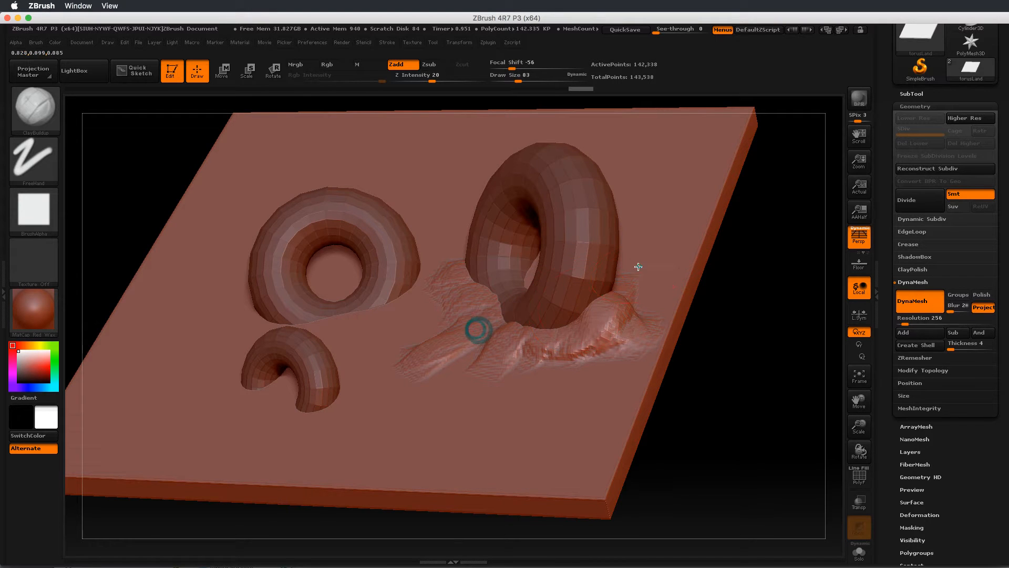
- Build up the ground on the large torus's outer side, filling the strip toward the slab edge
drag(753, 286, 654, 308)
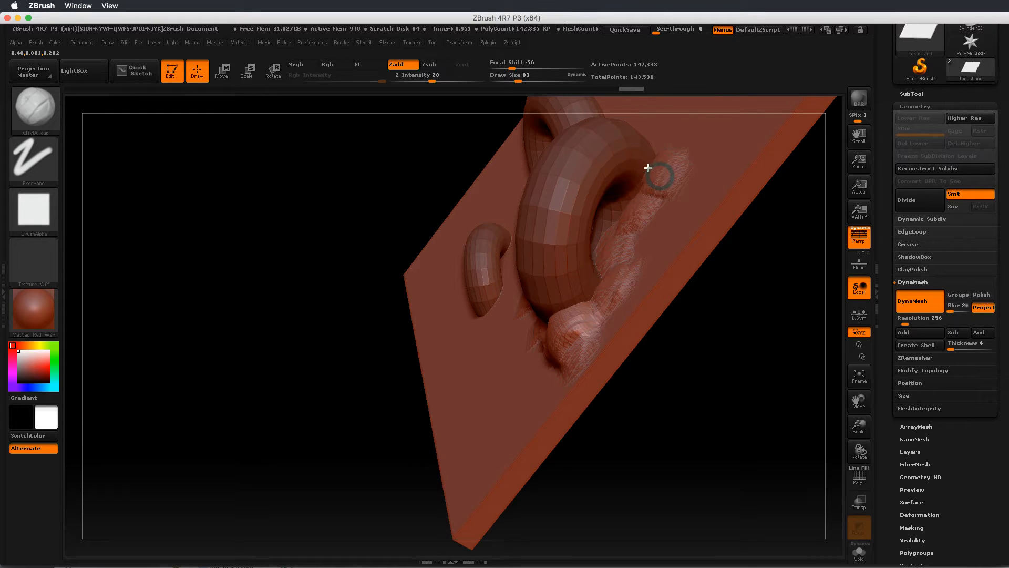
mouse_move(641, 159)
mouse_down()
mouse_move(664, 168)
mouse_move(699, 213)
mouse_move(662, 257)
mouse_up()
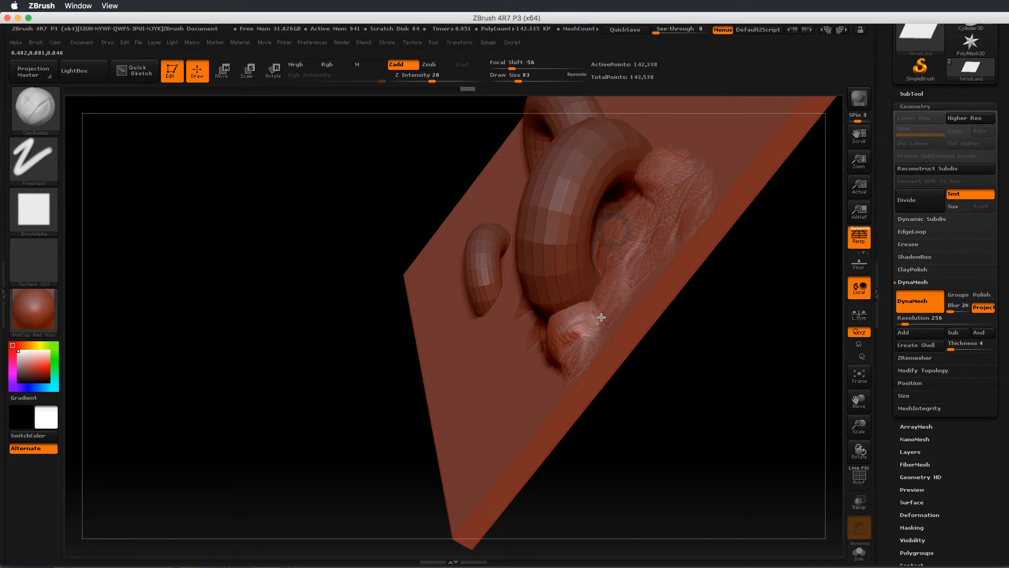
mouse_move(583, 358)
mouse_down()
mouse_move(585, 337)
mouse_move(598, 324)
mouse_move(586, 274)
mouse_move(581, 285)
mouse_up()
mouse_move(665, 430)
mouse_down()
mouse_move(705, 419)
mouse_move(700, 399)
mouse_move(573, 373)
mouse_move(509, 344)
mouse_move(478, 349)
mouse_move(475, 331)
mouse_up()
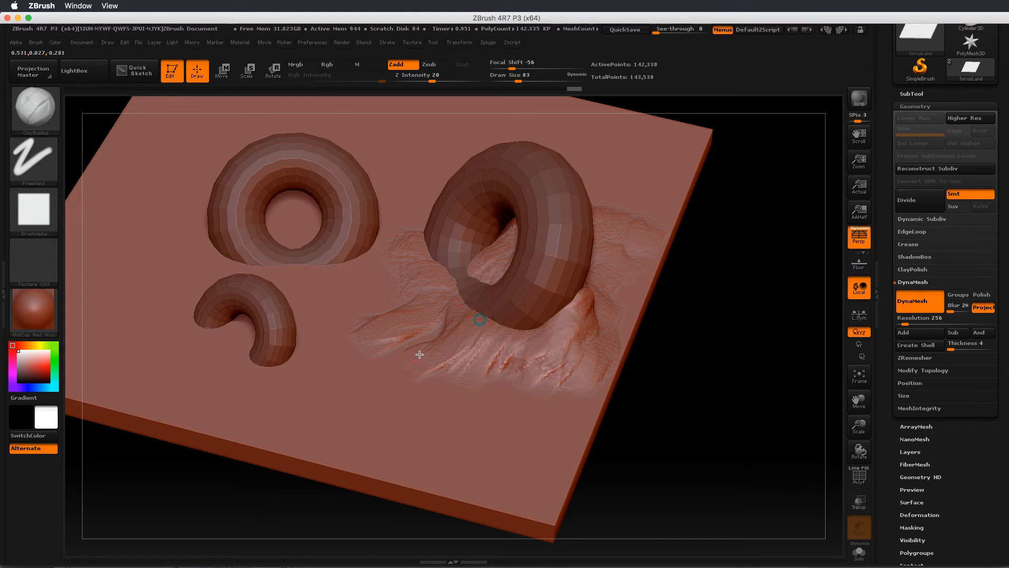
- Sculpt ridges running outward in front of the large torus and heap clay over its front base
drag(427, 311, 405, 329)
drag(473, 342, 456, 420)
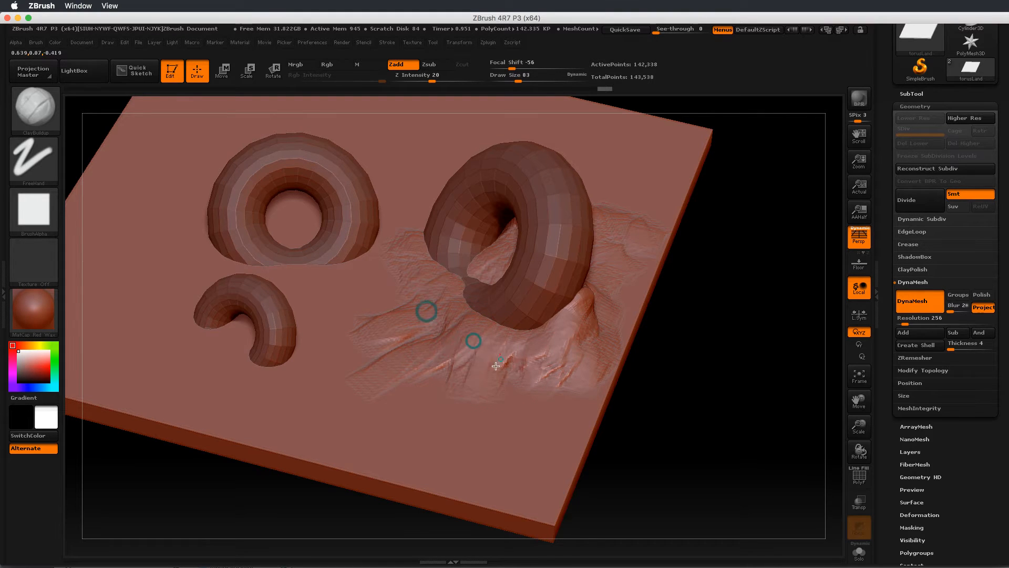
mouse_move(501, 359)
mouse_down()
mouse_move(496, 383)
mouse_move(476, 358)
mouse_move(439, 380)
mouse_up()
drag(464, 266, 423, 307)
mouse_move(457, 269)
mouse_down()
mouse_move(441, 293)
mouse_move(523, 414)
mouse_up()
mouse_move(534, 356)
mouse_down()
mouse_move(537, 390)
mouse_move(573, 347)
mouse_move(573, 390)
mouse_up()
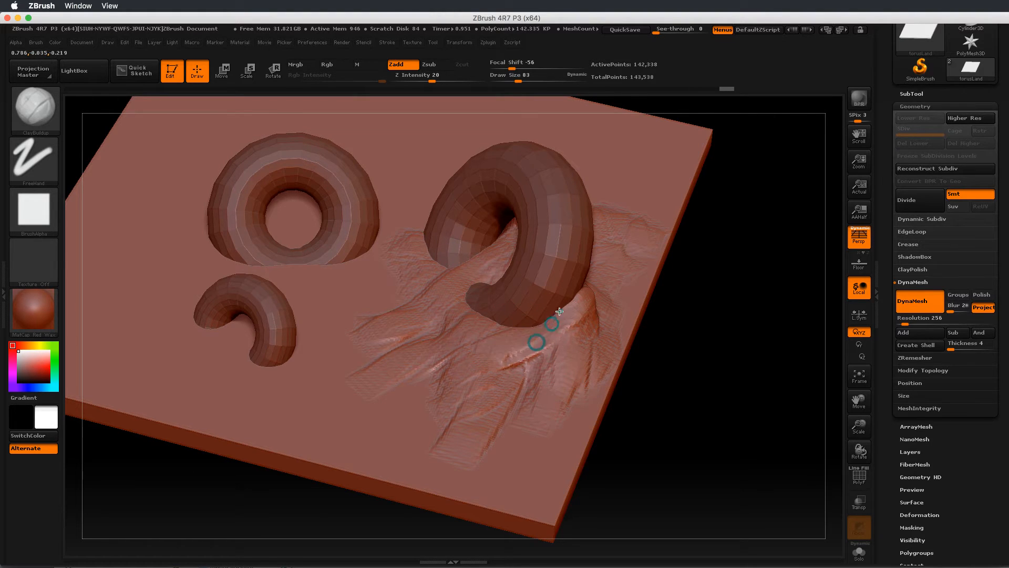
mouse_move(559, 311)
mouse_down()
mouse_move(508, 358)
mouse_move(514, 331)
mouse_move(558, 309)
mouse_up()
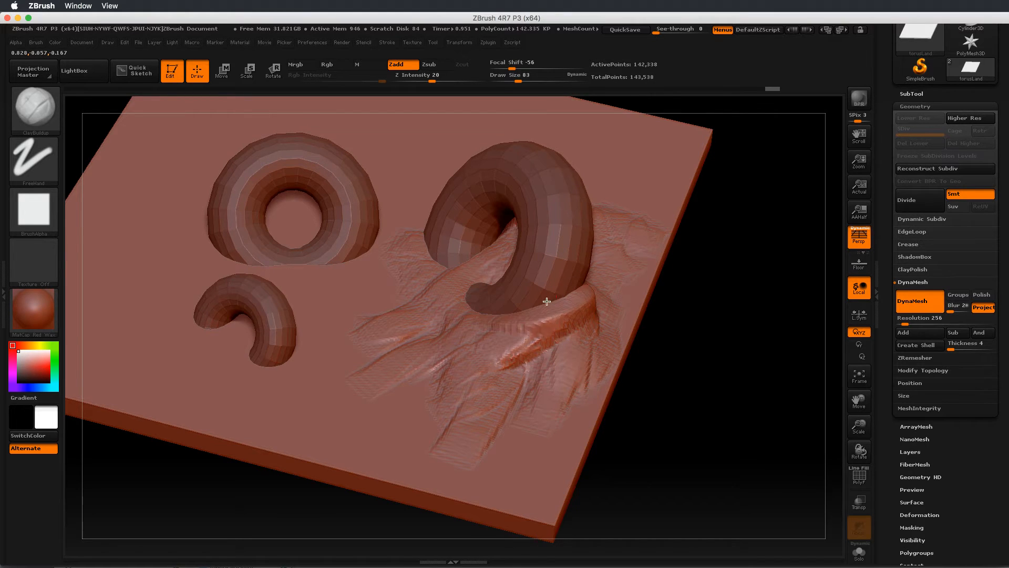
drag(546, 301, 557, 322)
- Examine the stretched polygons on the mound at the large torus's base with the polyframe display, then hide it again
mouse_move(729, 363)
mouse_down()
mouse_move(754, 320)
mouse_move(741, 342)
mouse_move(716, 340)
mouse_move(711, 372)
mouse_move(715, 363)
mouse_up()
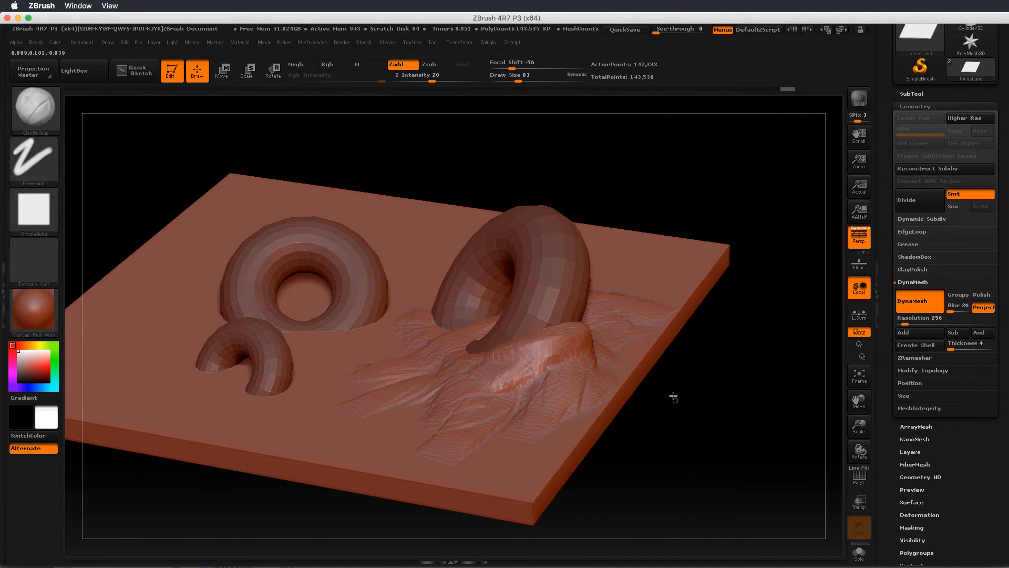
alt+drag(671, 396, 692, 473)
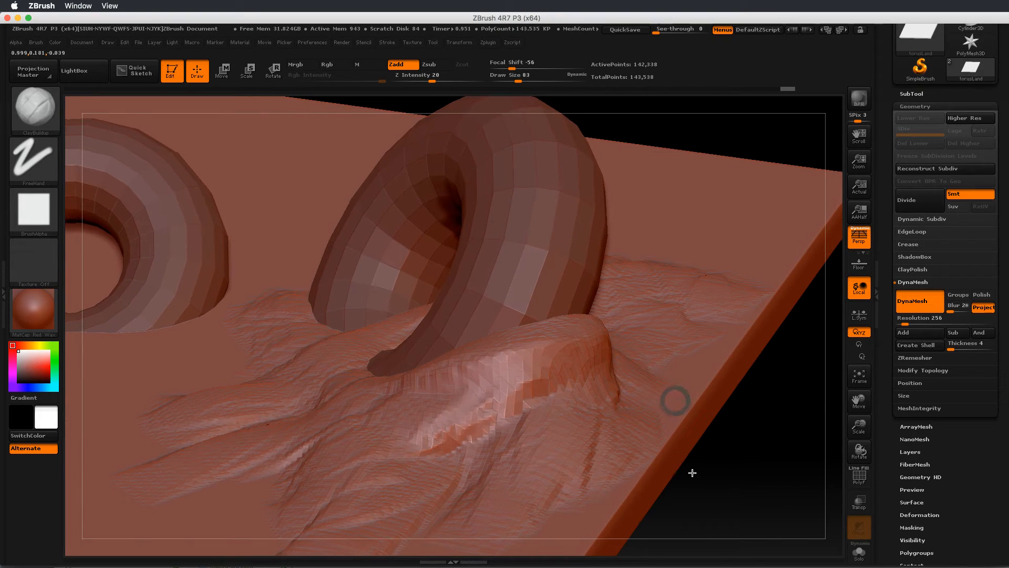
click(860, 478)
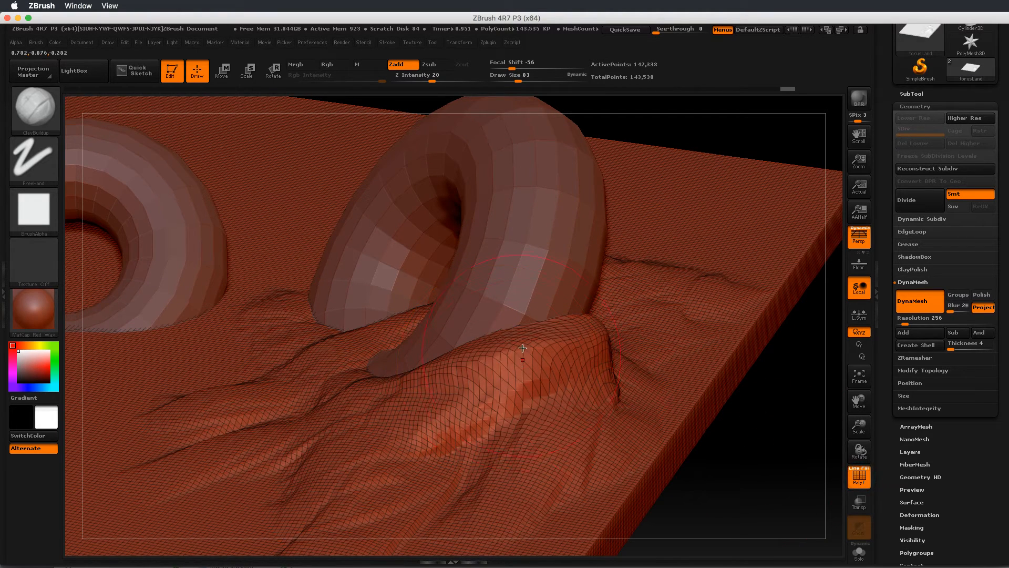
click(867, 473)
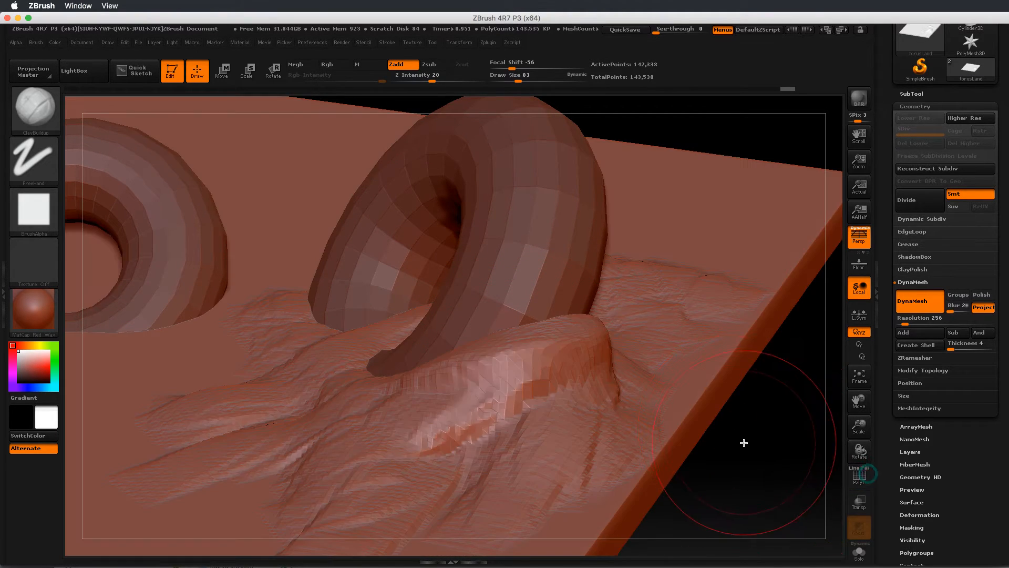
alt+drag(746, 441, 752, 322)
- Raise clay mounds and ridges around the back and far side of the large torus
mouse_move(721, 406)
mouse_down()
mouse_move(740, 392)
mouse_move(746, 356)
mouse_move(737, 300)
mouse_move(746, 389)
mouse_move(687, 319)
mouse_up()
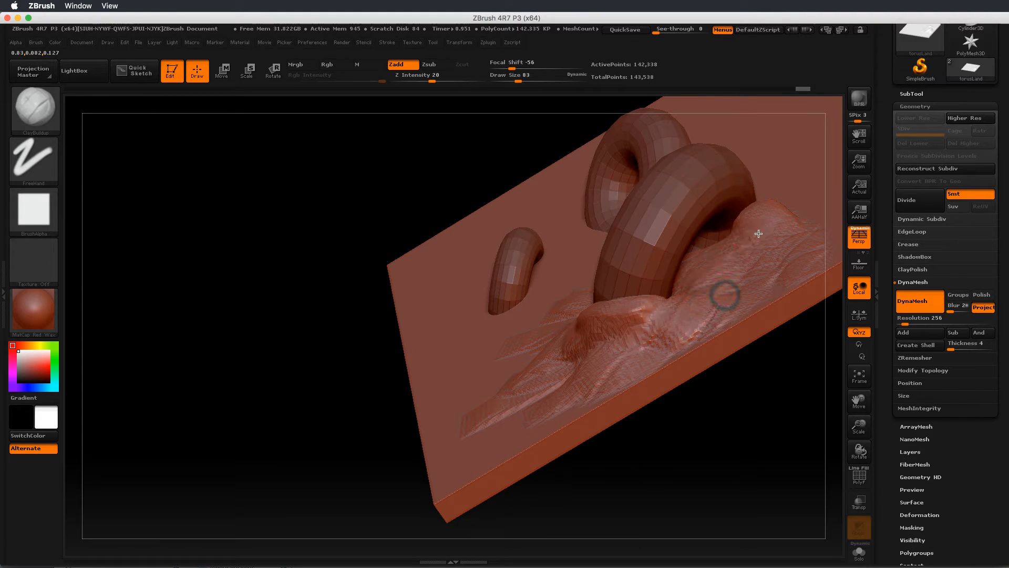
mouse_move(785, 398)
mouse_down()
mouse_move(766, 450)
mouse_move(740, 338)
mouse_move(575, 377)
mouse_move(358, 354)
mouse_move(666, 286)
mouse_move(619, 279)
mouse_move(579, 148)
mouse_move(573, 238)
mouse_move(539, 296)
mouse_up()
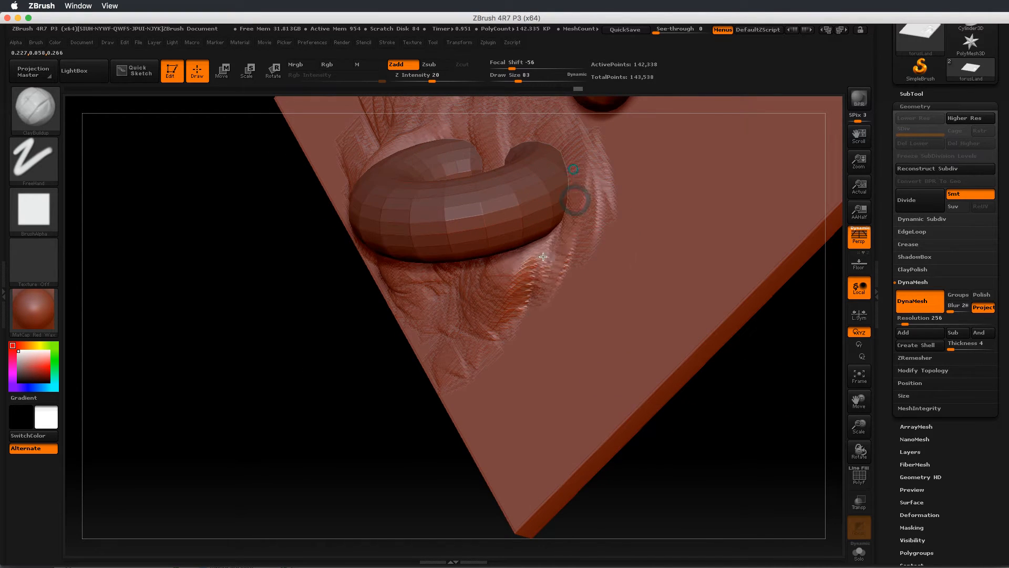
mouse_move(573, 170)
mouse_down()
mouse_move(567, 221)
mouse_move(519, 318)
mouse_move(551, 218)
mouse_move(542, 221)
mouse_move(570, 232)
mouse_move(546, 223)
mouse_move(561, 238)
mouse_up()
mouse_move(560, 204)
mouse_down()
mouse_move(527, 273)
mouse_move(547, 302)
mouse_up()
drag(555, 227, 574, 315)
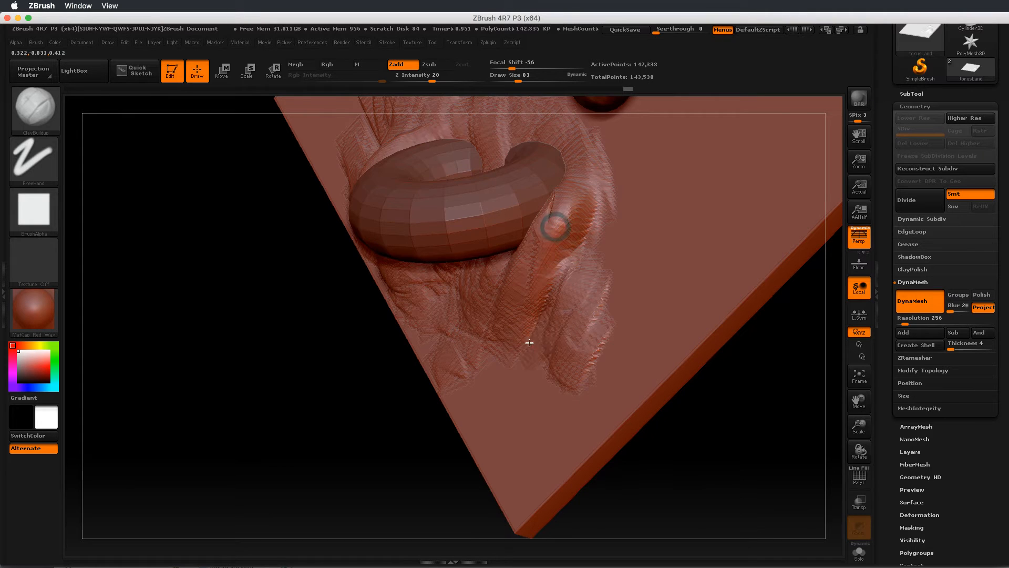
- Sculpt ridges from the large torus across the ground to the front of the smallest torus
drag(721, 424, 761, 401)
drag(293, 420, 557, 361)
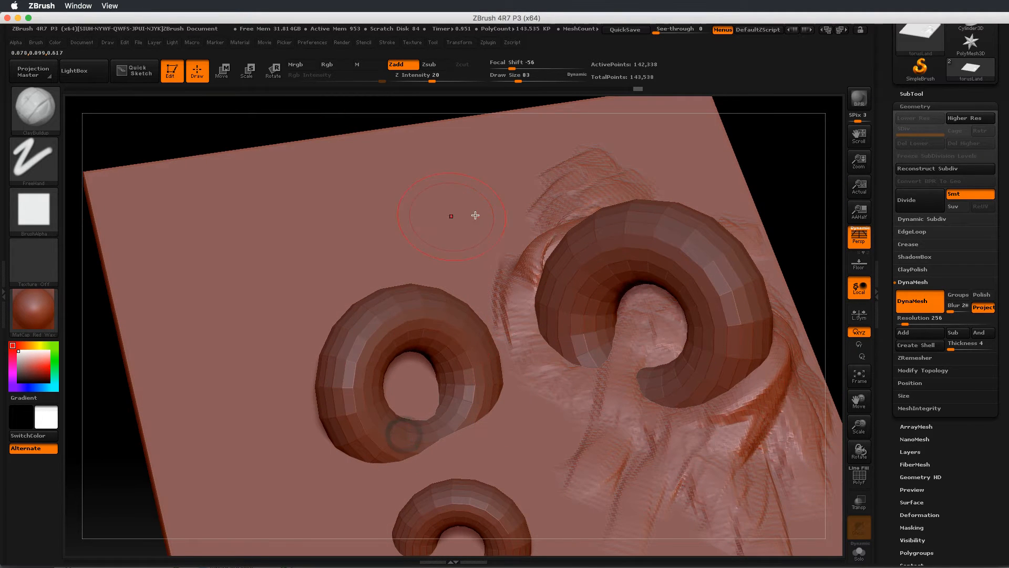
mouse_move(806, 210)
mouse_down()
mouse_move(531, 441)
mouse_move(469, 419)
mouse_move(495, 421)
mouse_move(525, 396)
mouse_move(583, 379)
mouse_up()
mouse_move(495, 413)
mouse_down()
mouse_move(456, 426)
mouse_move(392, 421)
mouse_move(399, 432)
mouse_up()
mouse_move(371, 432)
mouse_down()
mouse_move(355, 424)
mouse_move(389, 407)
mouse_up()
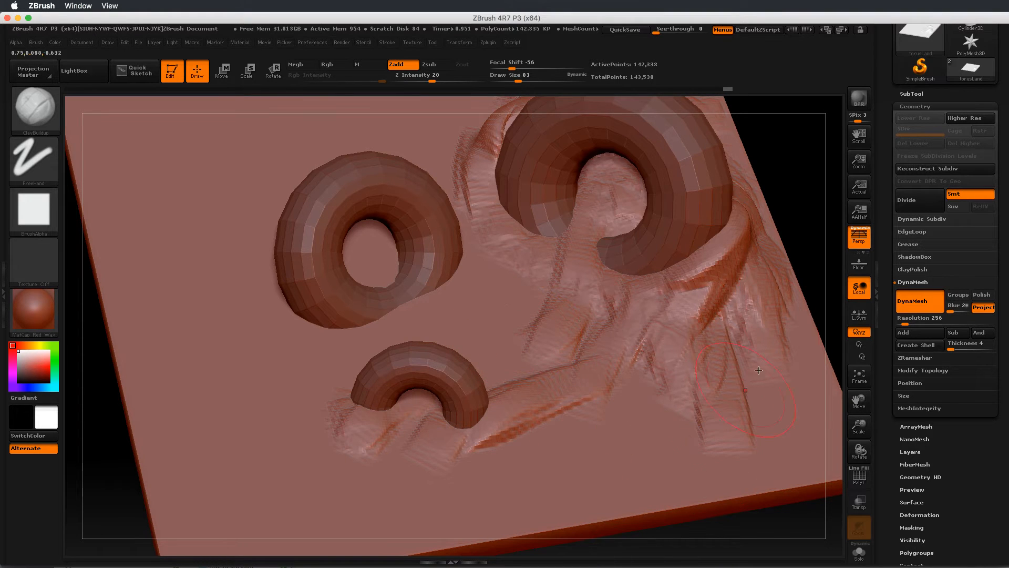
- Fill the ground between the three tori with ClayBuildup strokes and bury the lower edge of the medium torus
drag(796, 220, 782, 278)
mouse_move(427, 349)
mouse_down()
mouse_move(478, 333)
mouse_move(489, 360)
mouse_move(469, 387)
mouse_up()
mouse_move(465, 438)
mouse_down()
mouse_move(494, 412)
mouse_move(484, 375)
mouse_move(559, 351)
mouse_move(521, 380)
mouse_up()
mouse_move(545, 359)
mouse_down()
mouse_move(588, 351)
mouse_move(462, 317)
mouse_move(419, 284)
mouse_move(413, 265)
mouse_move(315, 325)
mouse_move(298, 303)
mouse_move(445, 265)
mouse_move(490, 227)
mouse_move(499, 194)
mouse_move(490, 147)
mouse_move(512, 213)
mouse_move(541, 244)
mouse_move(520, 252)
mouse_move(524, 198)
mouse_move(570, 139)
mouse_move(589, 213)
mouse_move(507, 221)
mouse_up()
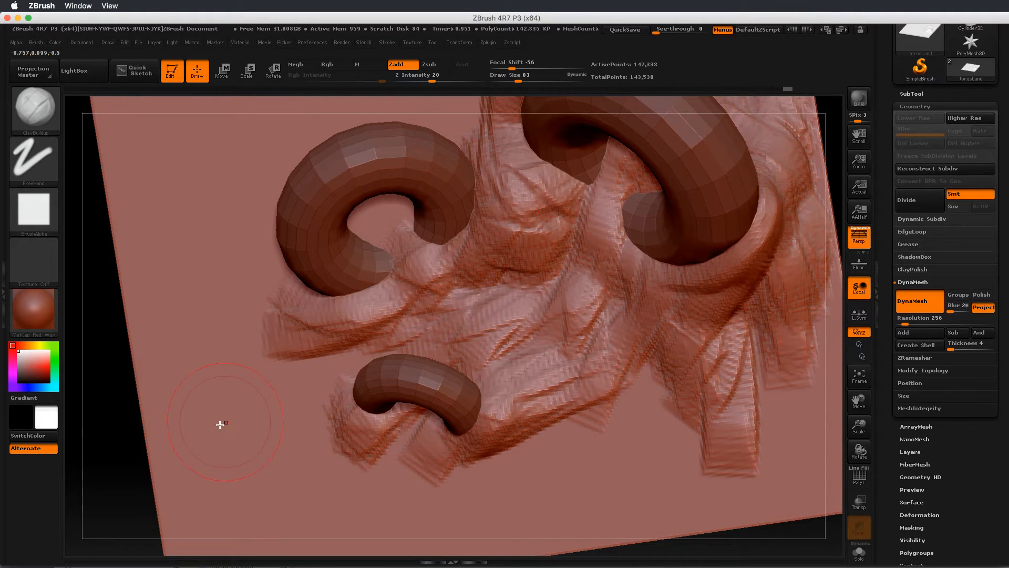
- Extend the sculpted terrain around the outer side of the medium torus and in front of the smallest torus
mouse_move(127, 483)
mouse_down()
mouse_move(128, 424)
mouse_move(141, 388)
mouse_move(163, 428)
mouse_move(127, 425)
mouse_up()
mouse_move(679, 298)
mouse_down()
mouse_move(589, 268)
mouse_move(598, 336)
mouse_move(637, 413)
mouse_move(547, 431)
mouse_move(428, 416)
mouse_move(326, 452)
mouse_move(326, 342)
mouse_move(279, 292)
mouse_move(221, 373)
mouse_up()
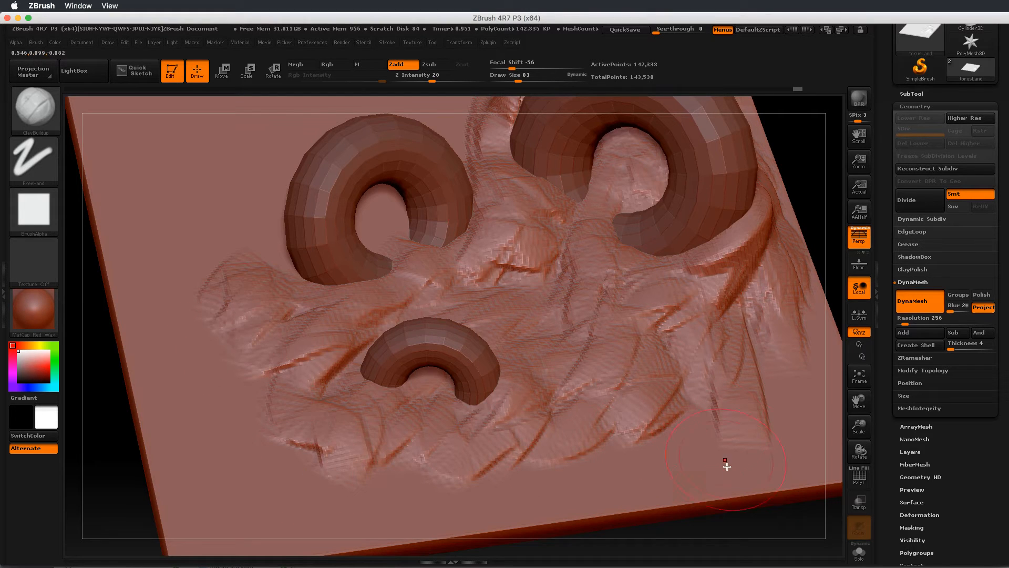
mouse_move(774, 518)
mouse_down()
mouse_move(766, 466)
mouse_move(521, 478)
mouse_move(466, 426)
mouse_move(511, 434)
mouse_up()
- Extend the ClayBuildup terrain toward the slab's front edge, from the large torus across to the smallest one
alt+drag(793, 256, 766, 319)
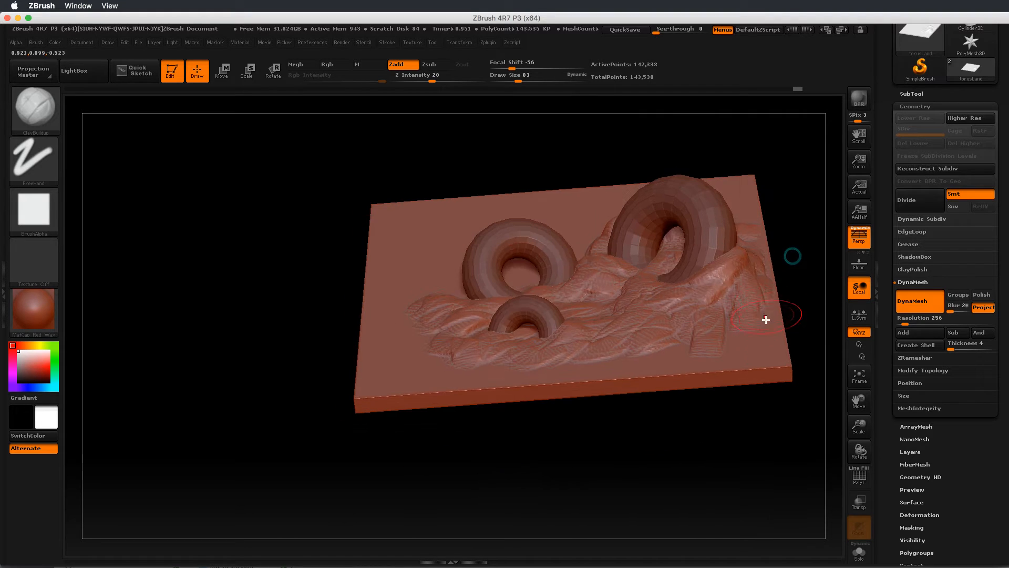
mouse_move(732, 304)
shift+mouse_down()
mouse_move(710, 283)
mouse_move(729, 241)
shift+mouse_up()
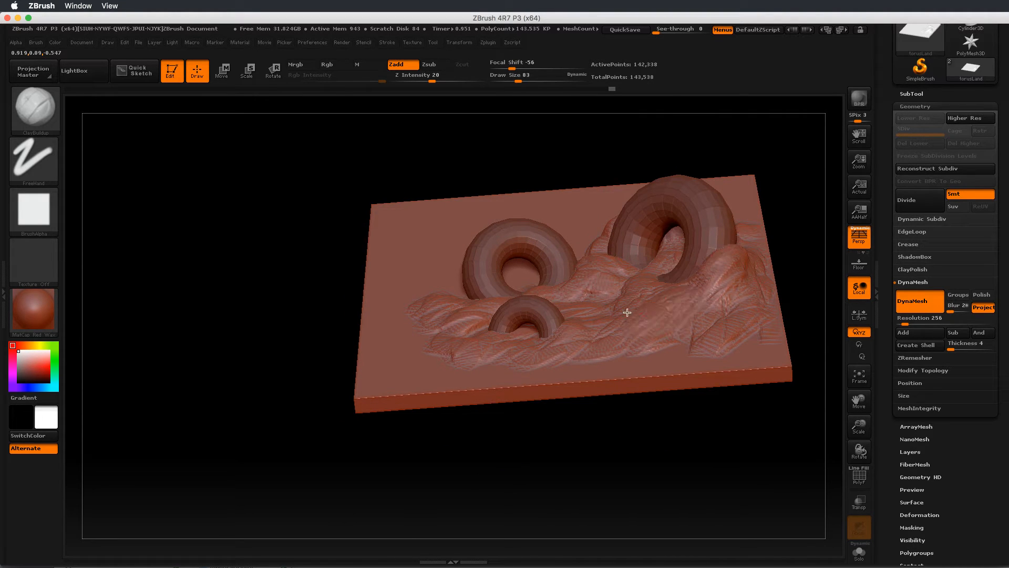
shift+drag(648, 322, 597, 346)
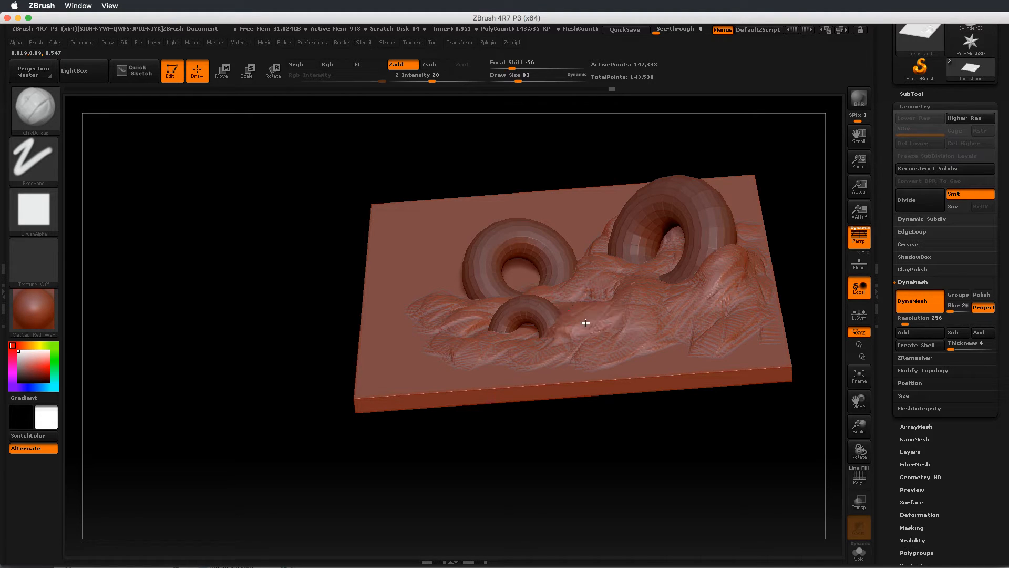
shift+drag(491, 364, 487, 357)
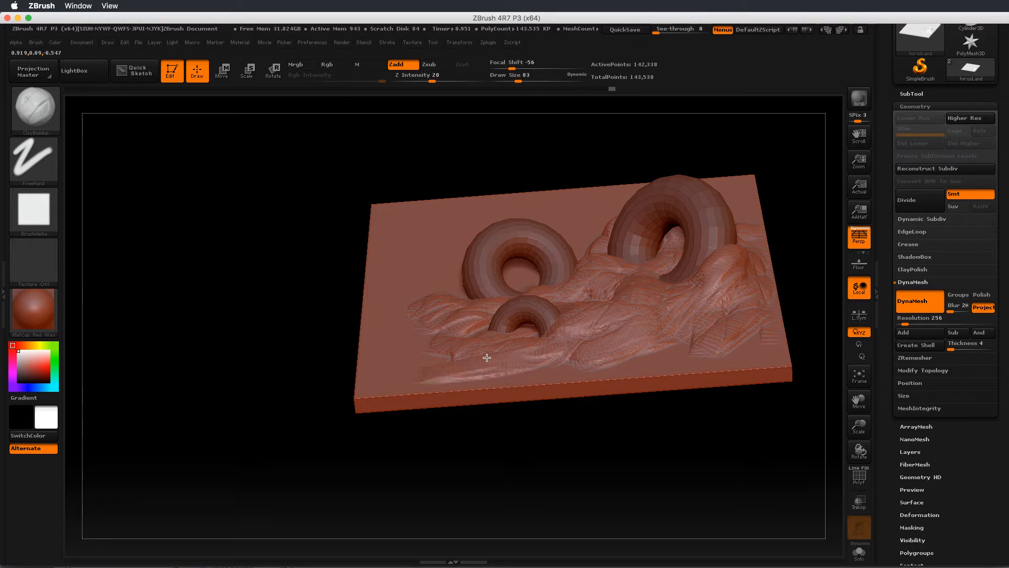
- Build up more clay around both ends and inside the hole of the medium torus
drag(608, 455, 608, 444)
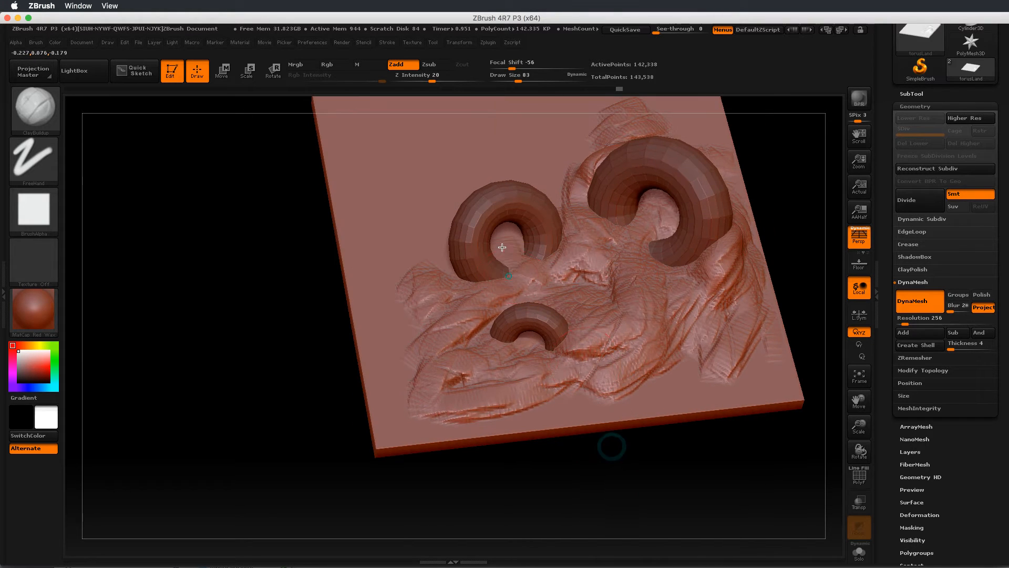
shift+drag(522, 233, 563, 206)
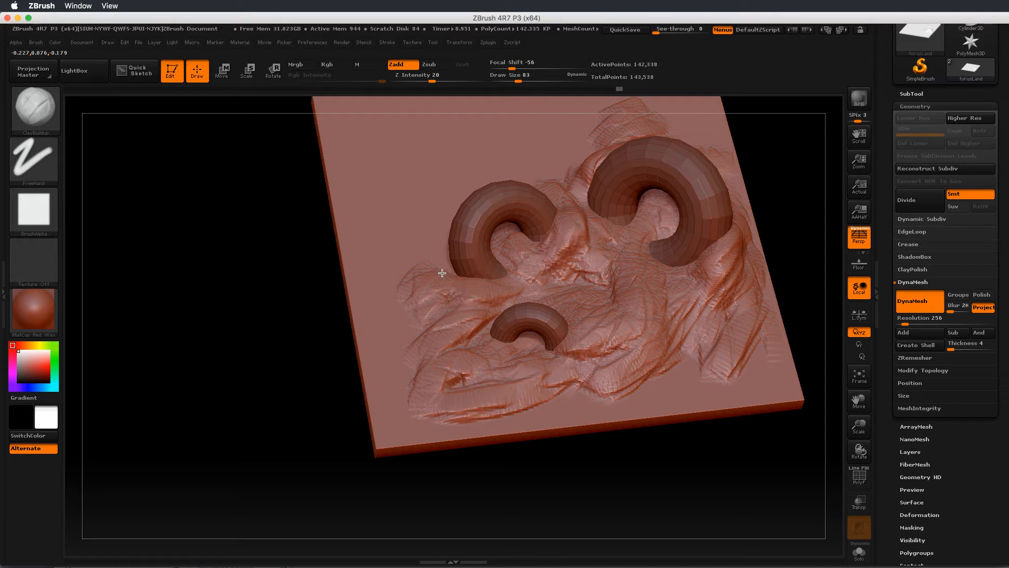
mouse_move(442, 273)
shift+mouse_down()
mouse_move(454, 274)
mouse_move(435, 310)
shift+mouse_up()
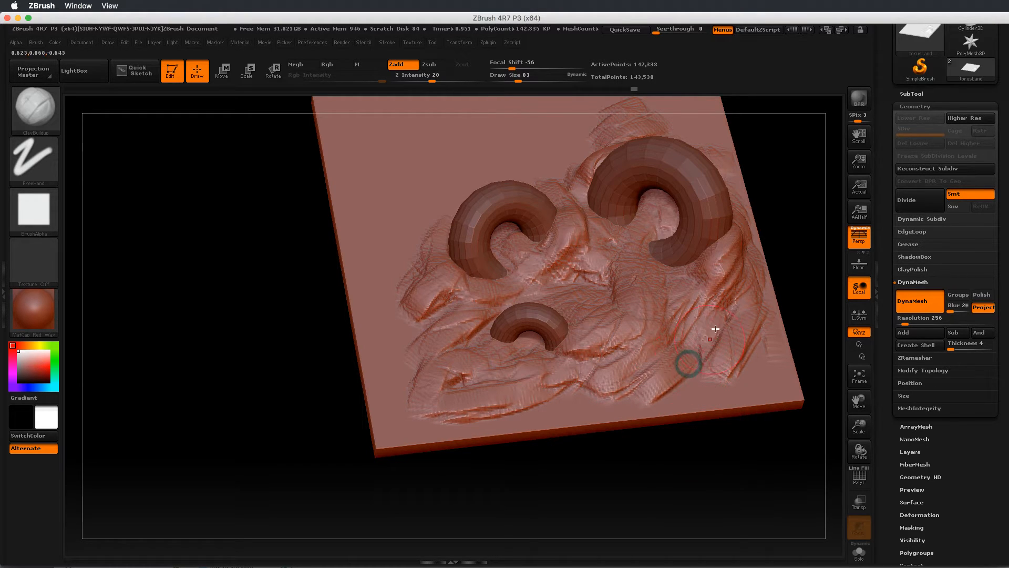
- Smooth the rough clay ridges on the terrain around all three tori
shift+drag(667, 386, 692, 323)
shift+drag(628, 294, 638, 242)
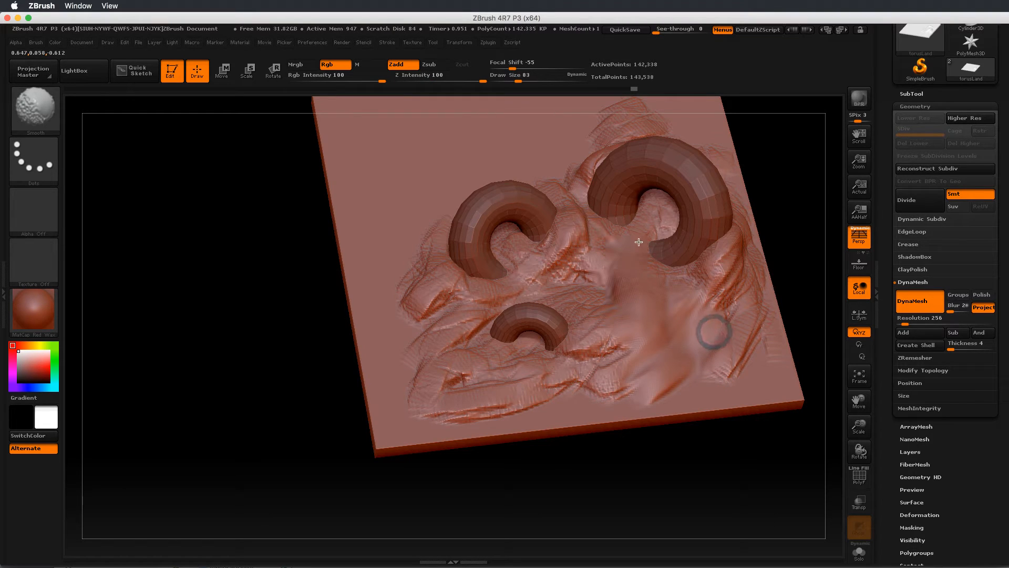
shift+drag(704, 304, 734, 293)
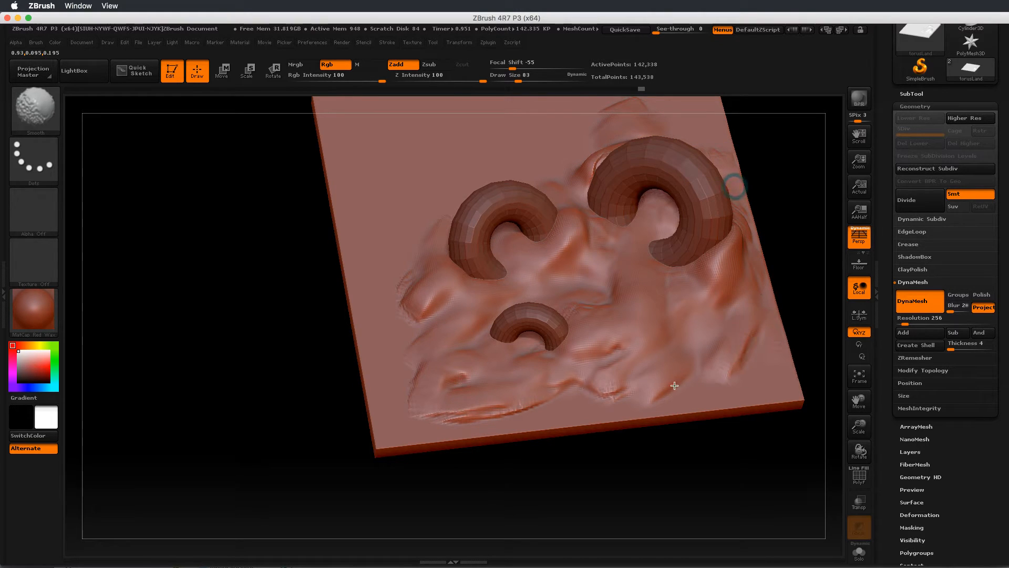
- Add fresh ClayBuildup strokes over the smoothed ground around and in front of the smallest torus
mouse_move(677, 432)
mouse_down()
mouse_move(676, 378)
mouse_move(605, 386)
mouse_up()
mouse_move(553, 292)
mouse_down()
mouse_move(582, 304)
mouse_move(483, 330)
mouse_up()
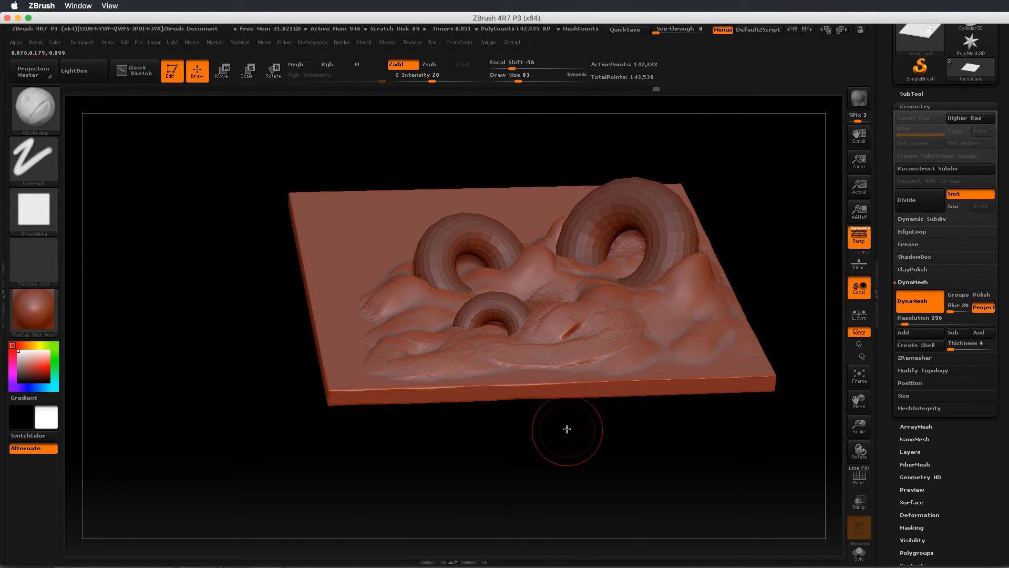
mouse_move(569, 427)
mouse_down()
mouse_move(579, 439)
mouse_move(593, 380)
mouse_up()
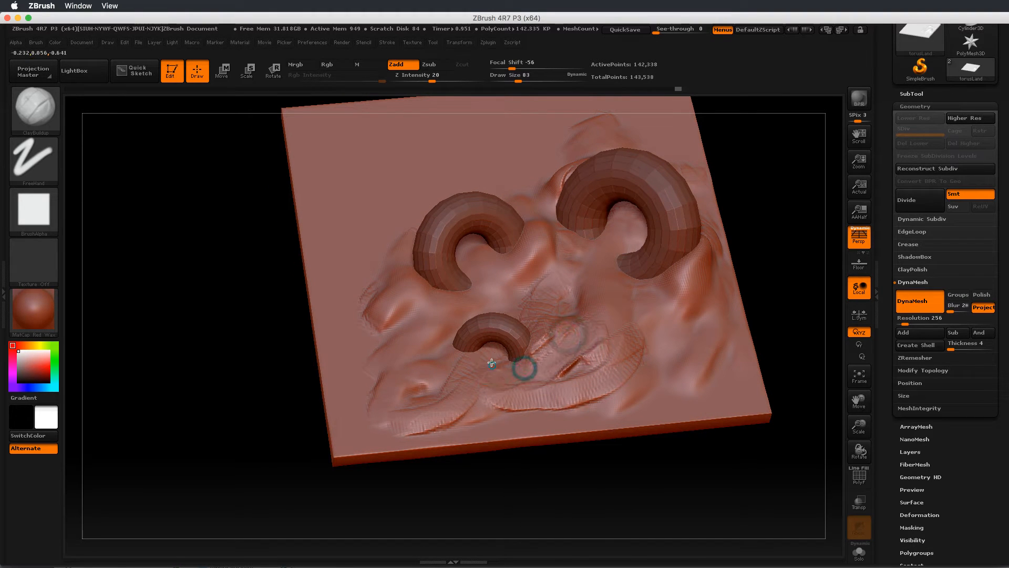
- Carve channels into the ground between the tori and clear the holes of the large and medium tori
alt+drag(612, 240, 584, 270)
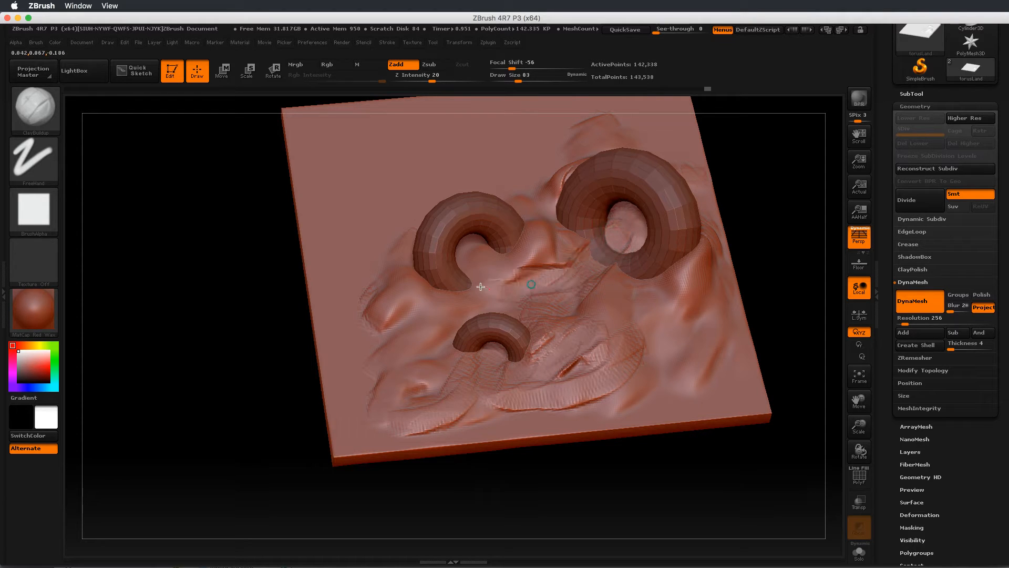
mouse_move(481, 286)
mouse_down()
mouse_move(529, 286)
mouse_move(516, 270)
mouse_up()
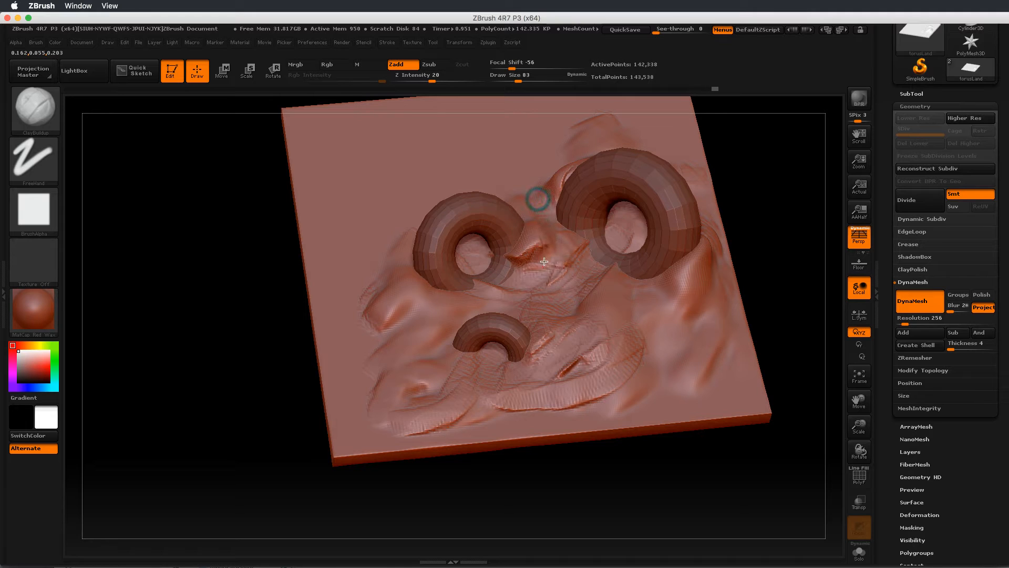
drag(543, 262, 526, 248)
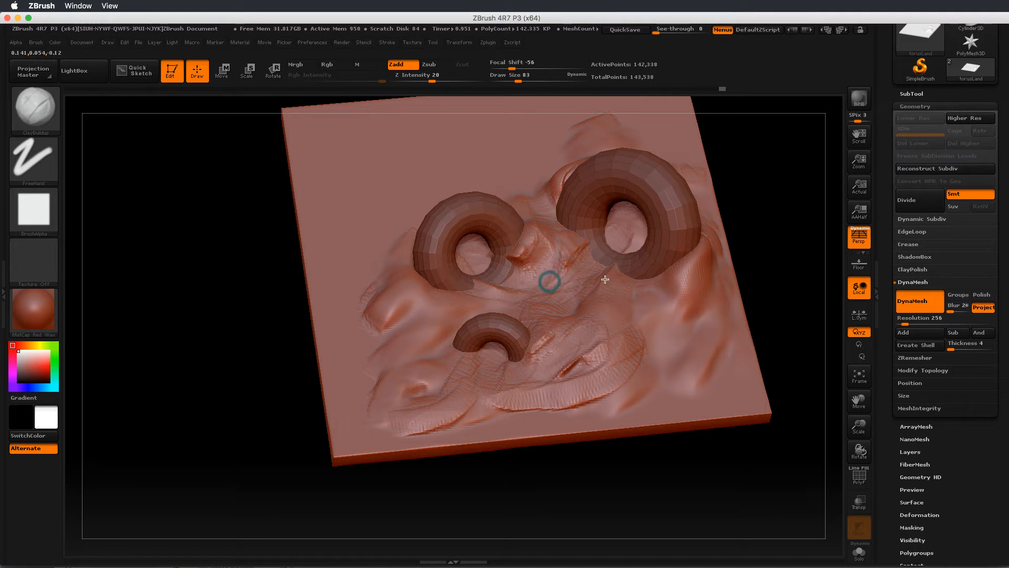
- Rework the terrain with ClayBuildup strokes from the large torus across the front to the medium torus's outer side
drag(605, 279, 612, 271)
mouse_move(622, 288)
mouse_down()
mouse_move(672, 263)
mouse_move(705, 268)
mouse_move(674, 314)
mouse_move(652, 318)
mouse_up()
drag(620, 379, 439, 416)
mouse_move(431, 395)
mouse_down()
mouse_move(431, 353)
mouse_move(391, 332)
mouse_move(383, 294)
mouse_move(472, 293)
mouse_up()
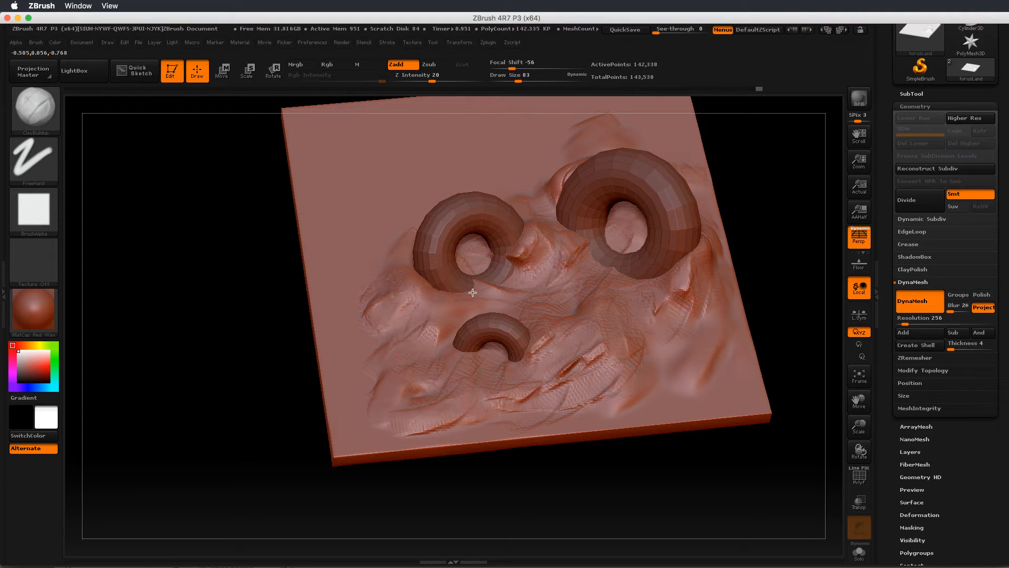
- Switch to the SnakeHook brush with a draw size of 132 and open the brush's auto masking settings
mouse_move(746, 457)
mouse_down()
mouse_move(761, 408)
mouse_move(749, 403)
mouse_move(756, 326)
mouse_move(661, 353)
mouse_move(705, 329)
mouse_move(734, 284)
mouse_move(643, 378)
mouse_up()
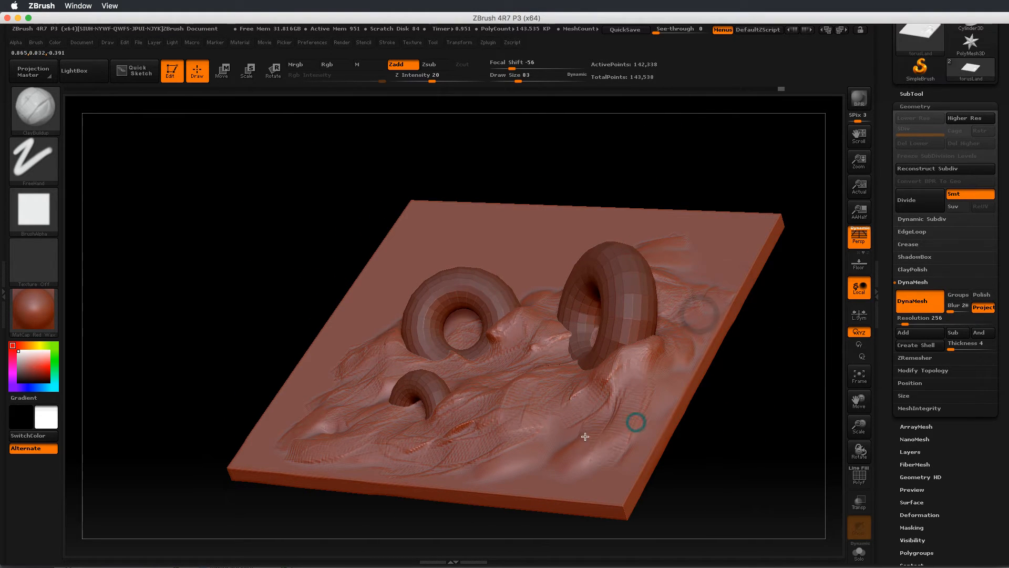
drag(752, 424, 737, 423)
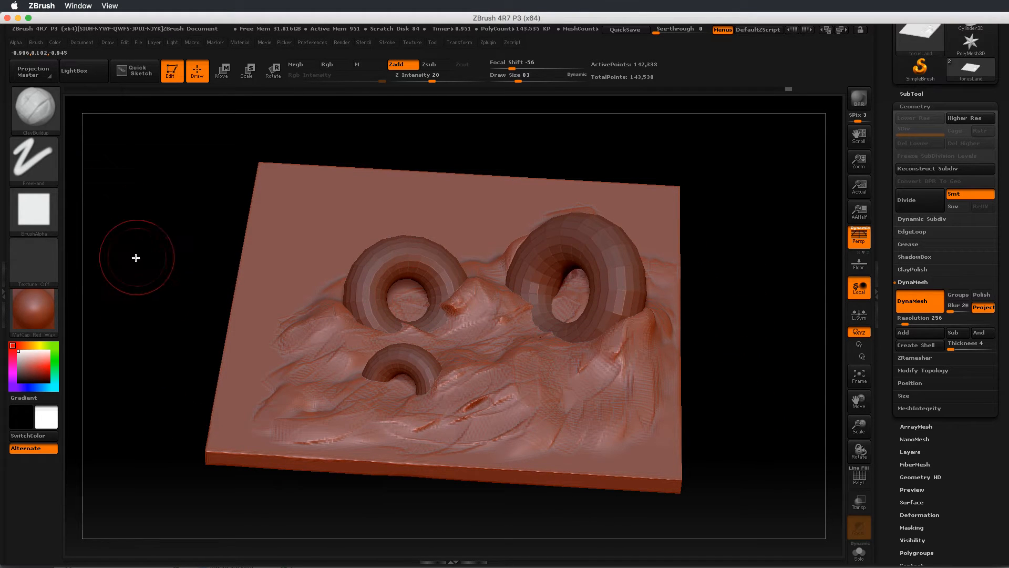
click(43, 113)
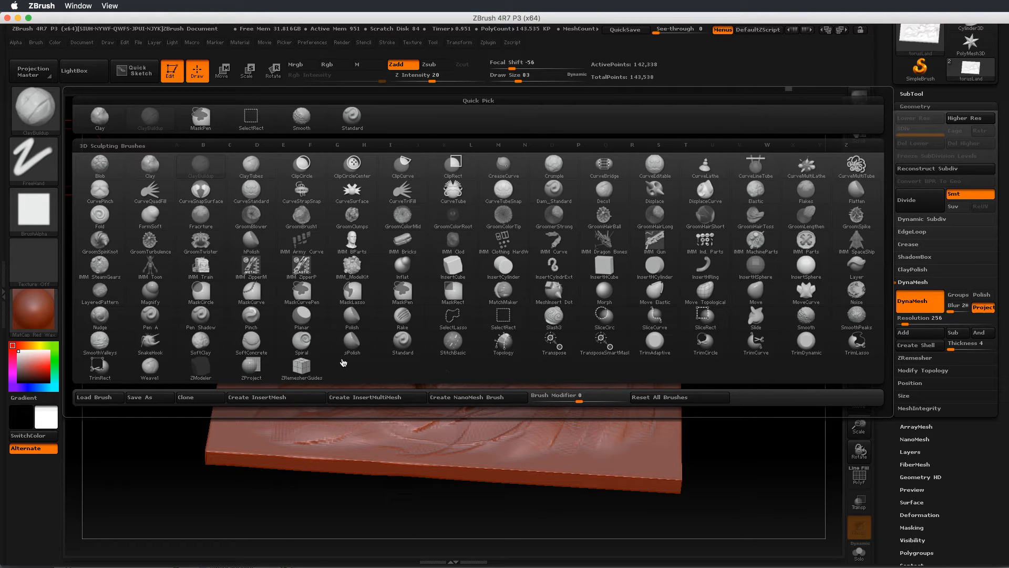
click(166, 344)
mouse_move(180, 295)
mouse_down()
mouse_move(181, 395)
mouse_move(189, 344)
mouse_move(179, 349)
mouse_up()
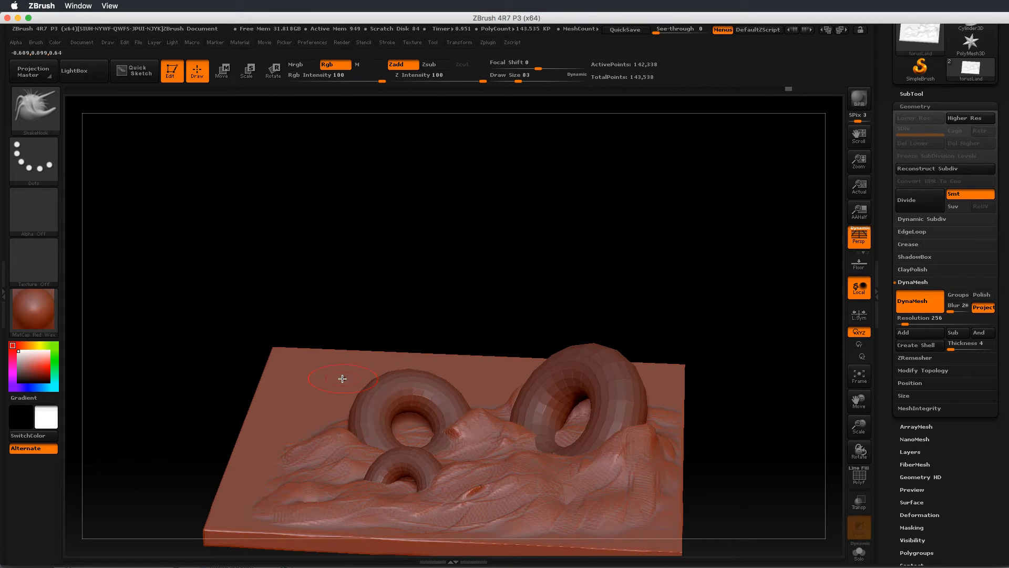
key(s)
drag(333, 381, 341, 377)
key(s)
click(37, 43)
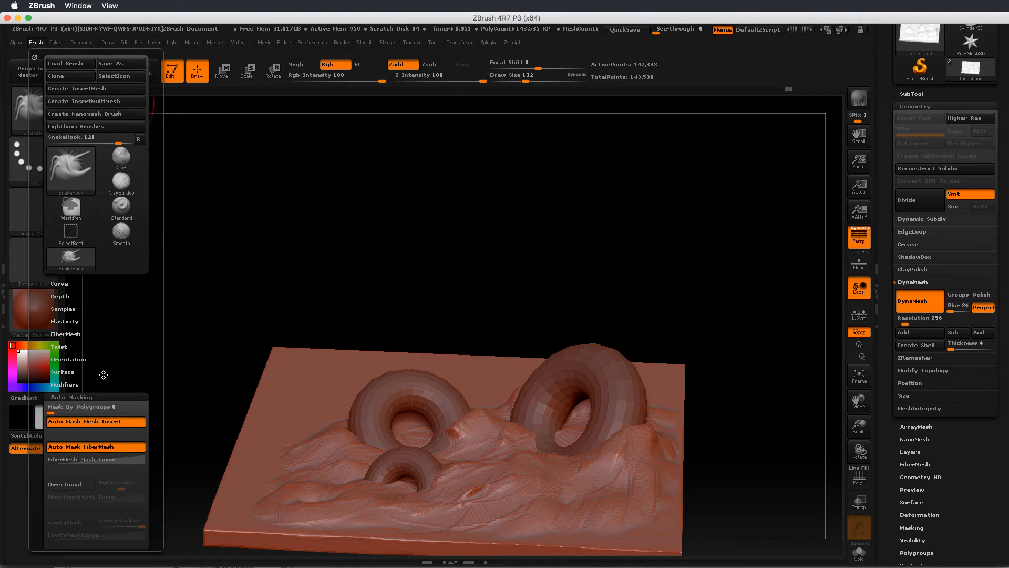
scroll(106, 336, down, 5)
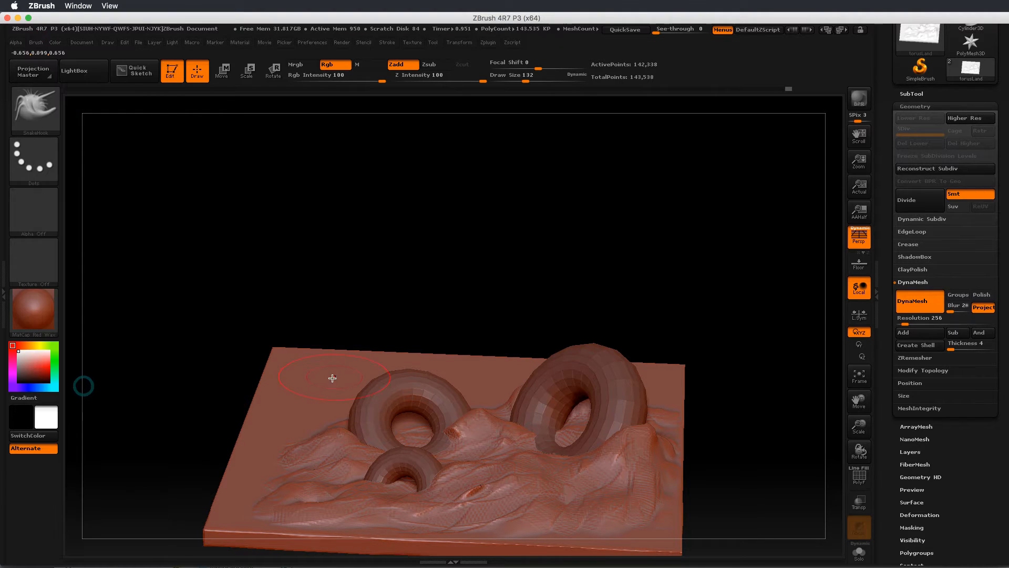
- Enlarge the brush to draw size 172 and pull a tall curved horn from the flat ground behind the medium torus
key(s)
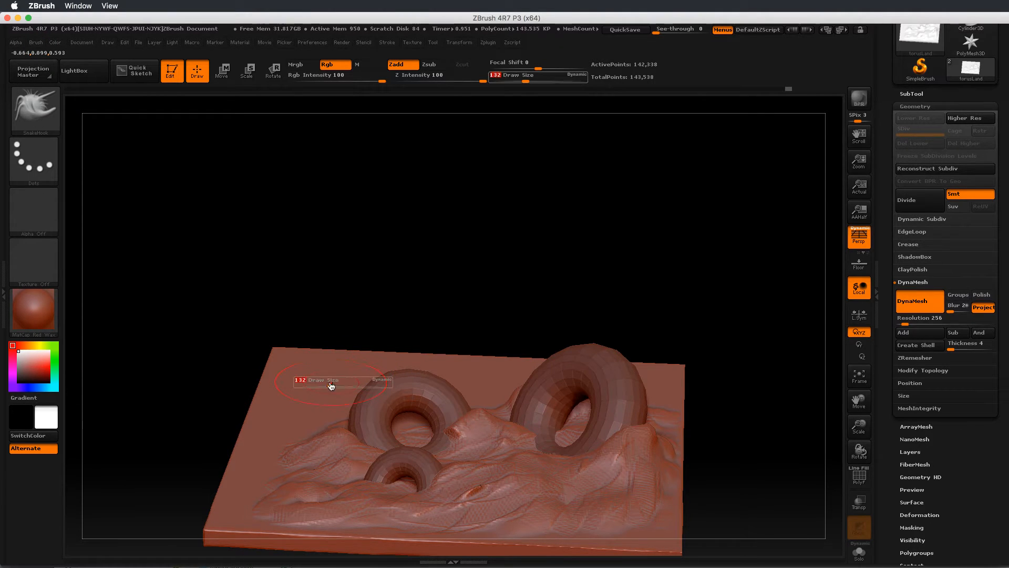
mouse_move(331, 383)
mouse_down()
mouse_move(367, 319)
mouse_move(433, 249)
mouse_up()
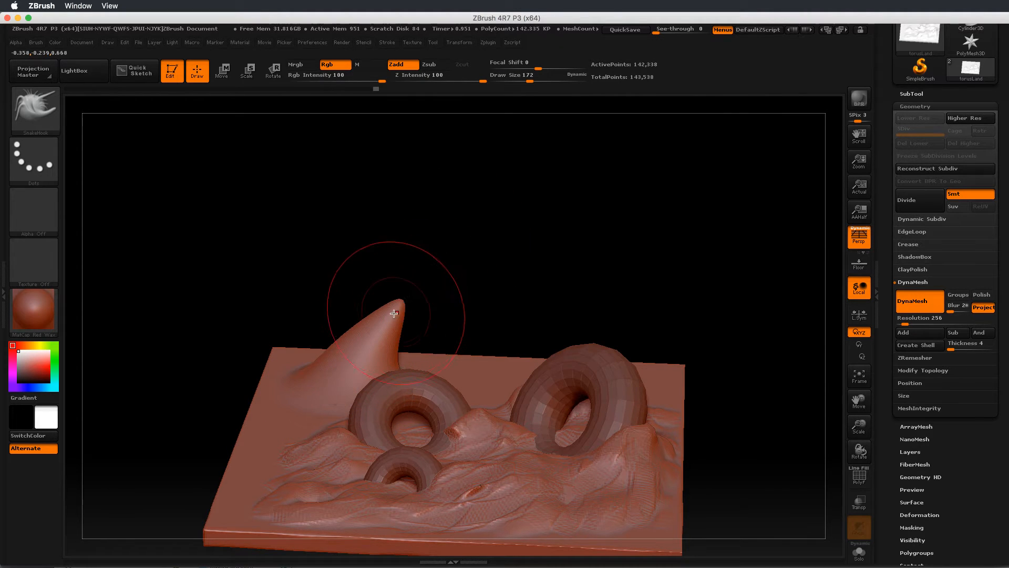
drag(398, 304, 471, 243)
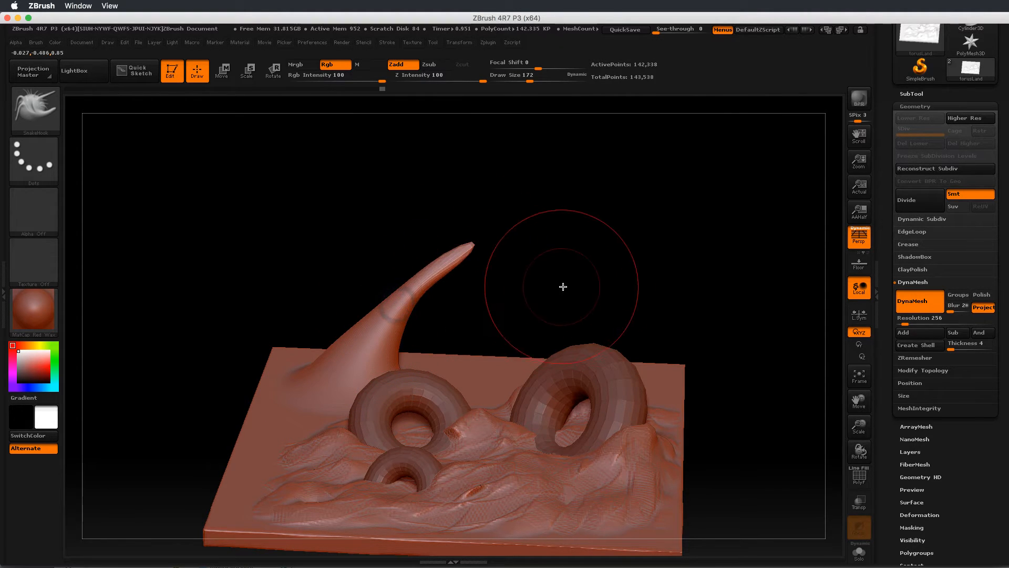
mouse_move(622, 283)
mouse_down()
mouse_move(682, 277)
mouse_move(653, 198)
mouse_move(623, 236)
mouse_move(621, 284)
mouse_move(616, 253)
mouse_move(622, 275)
mouse_up()
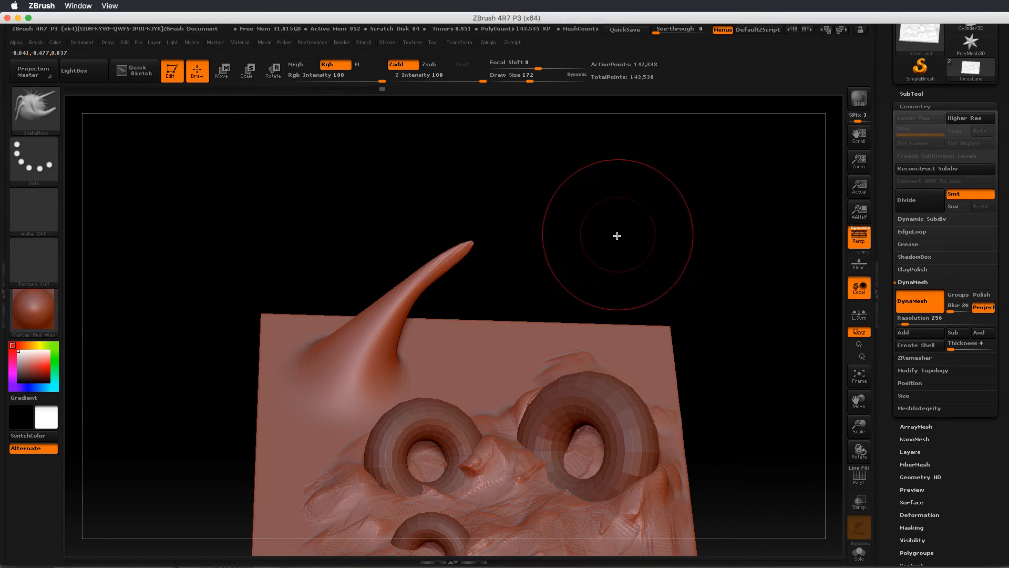
mouse_move(614, 231)
mouse_down()
mouse_move(594, 156)
mouse_move(586, 173)
mouse_up()
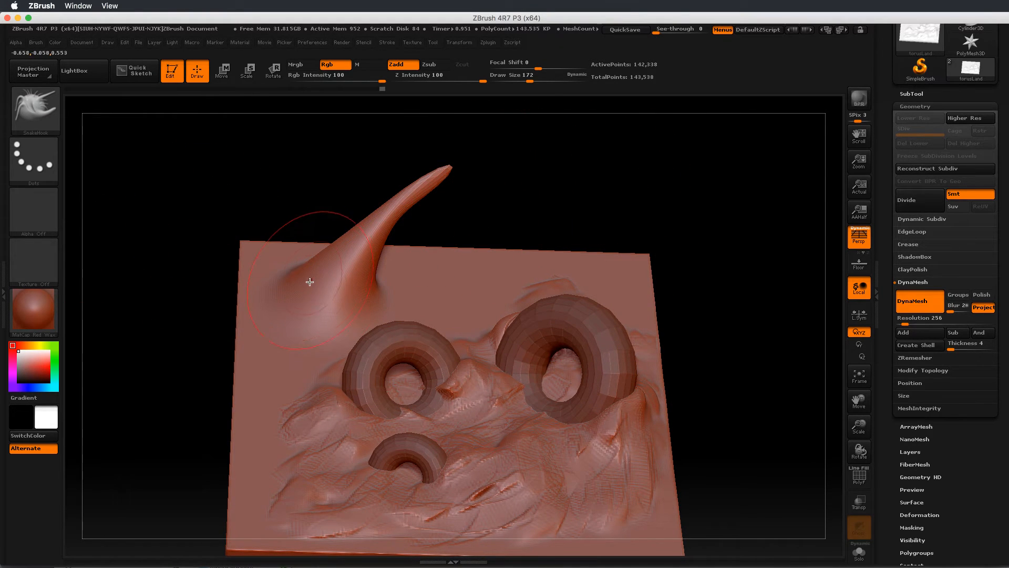
- Switch back to the ClayBuildup brush
key(b)
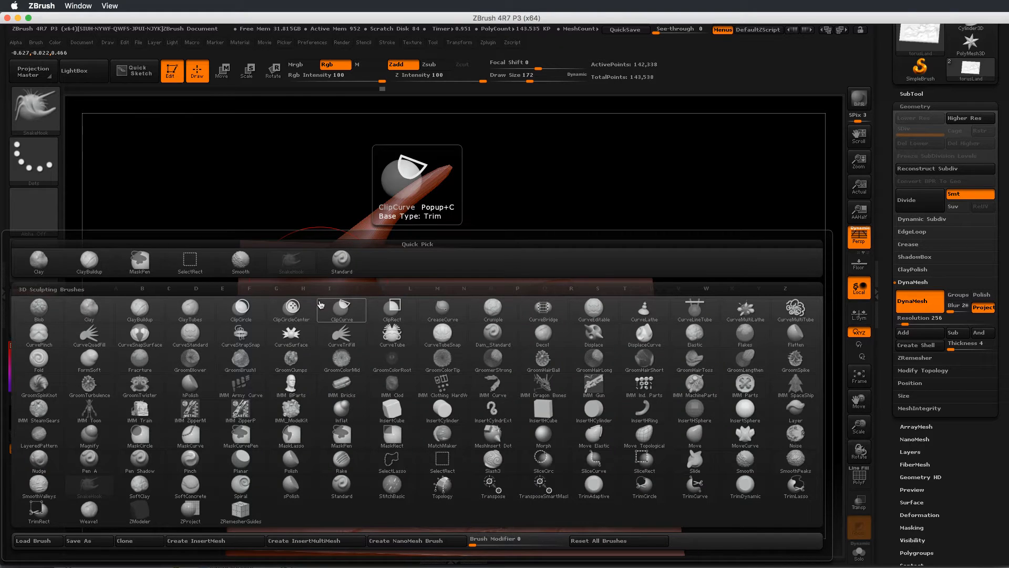
key(c)
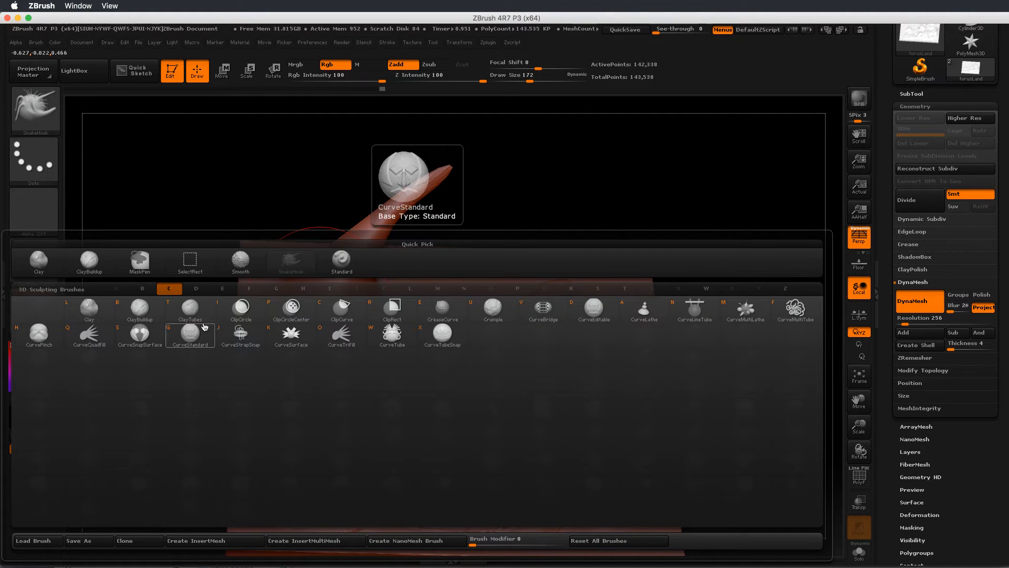
click(120, 307)
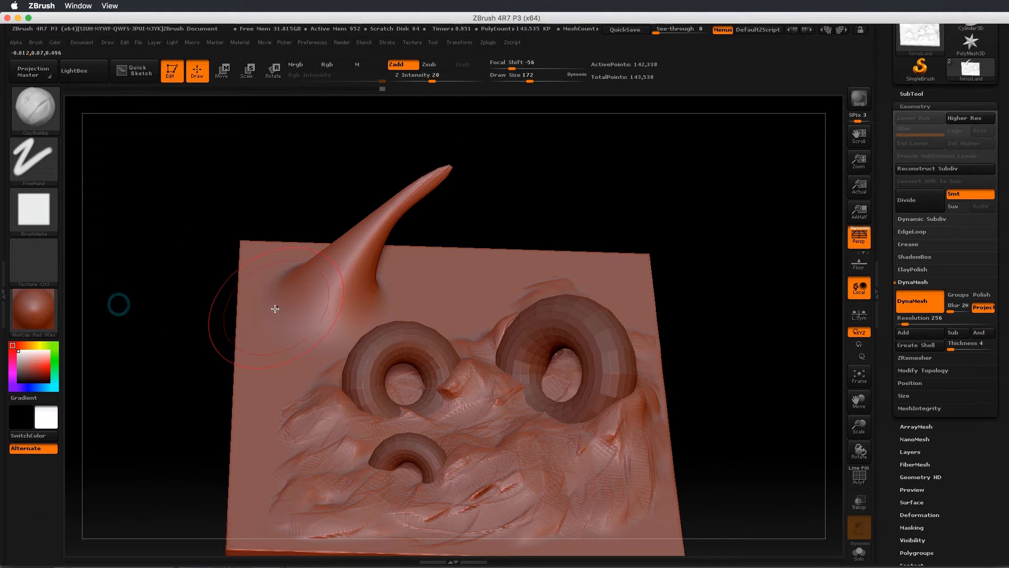
- Show the ground's wireframe and update its DynaMesh to even out the stretched polygons on the horn
mouse_move(734, 306)
mouse_down()
mouse_move(736, 273)
mouse_move(741, 293)
mouse_up()
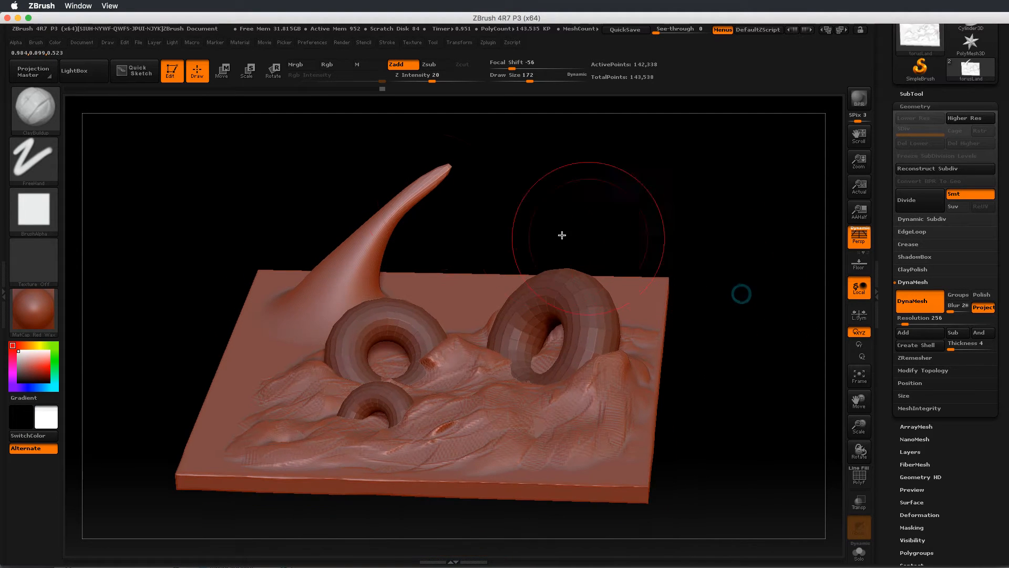
click(859, 478)
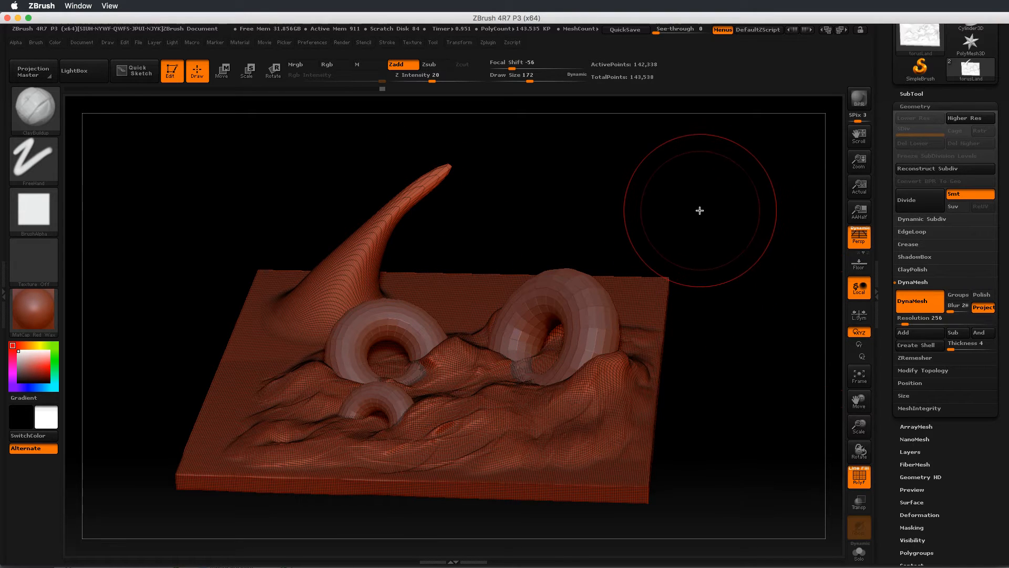
key(ctrl)
mouse_move(752, 160)
ctrl+mouse_down()
mouse_move(698, 225)
mouse_move(667, 214)
mouse_move(660, 242)
ctrl+mouse_up()
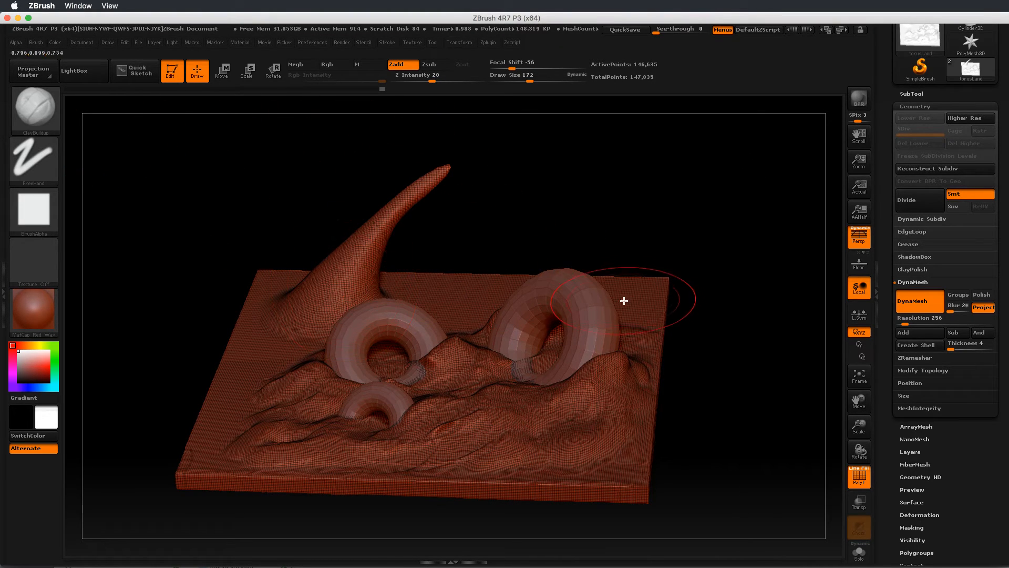
- Hide the wireframe and build up clay on the horn and its base with ClayBuildup at draw size 62
key(s)
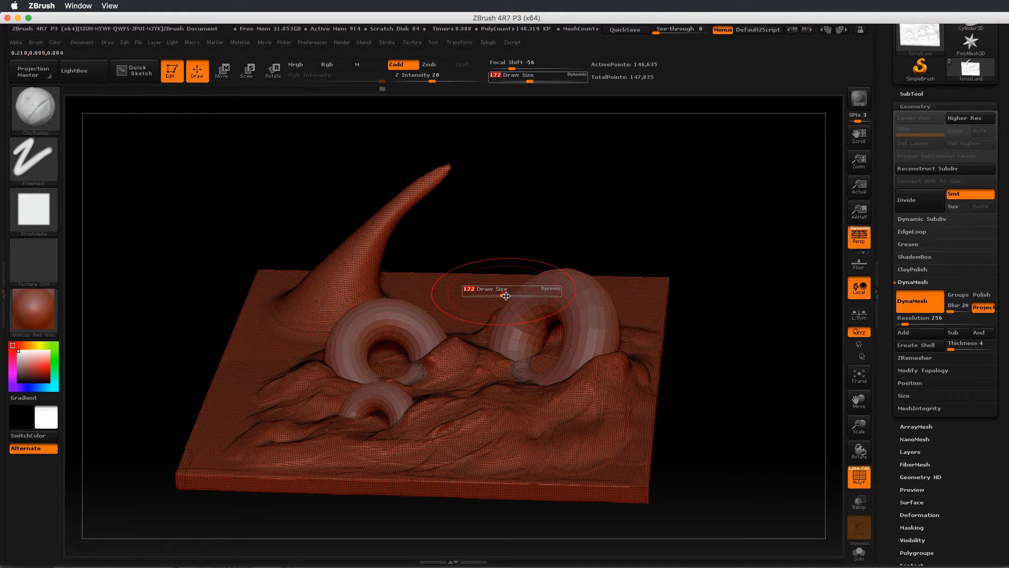
drag(507, 293, 488, 293)
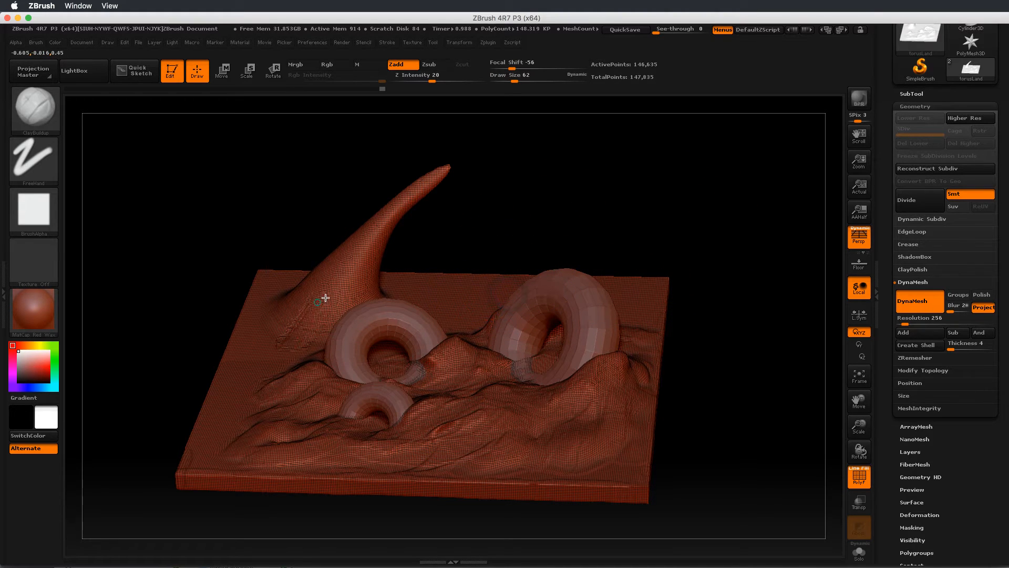
click(859, 475)
mouse_move(623, 184)
mouse_down()
mouse_move(647, 203)
mouse_move(332, 291)
mouse_move(336, 247)
mouse_move(359, 305)
mouse_move(310, 268)
mouse_move(274, 260)
mouse_move(341, 369)
mouse_move(277, 310)
mouse_up()
mouse_move(355, 229)
mouse_down()
mouse_move(320, 236)
mouse_move(362, 207)
mouse_move(343, 289)
mouse_up()
drag(623, 160, 573, 173)
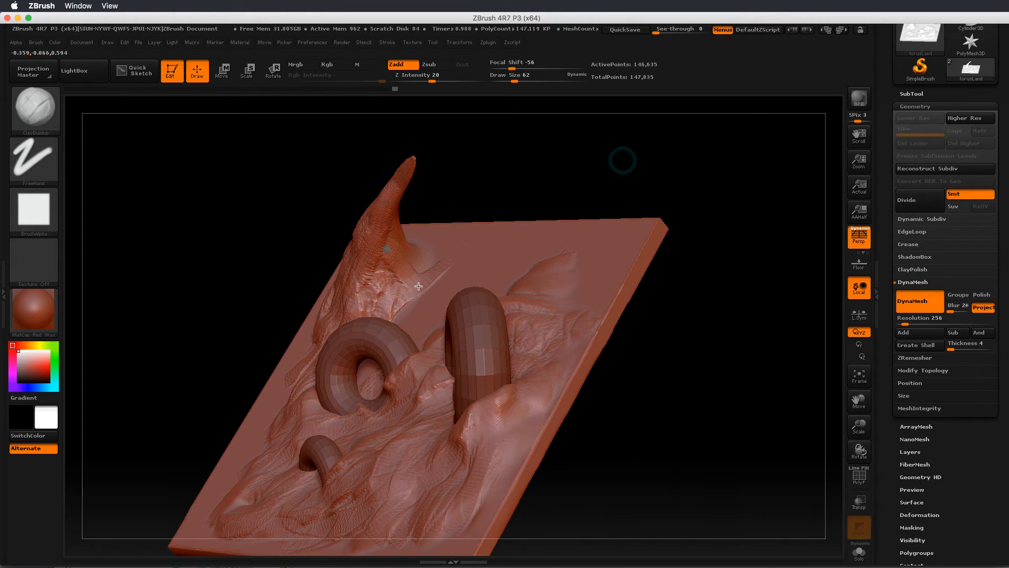
- Lay ClayBuildup strokes from the horn's base outward over the flat ground behind the medium and large tori
mouse_move(405, 281)
mouse_down()
mouse_move(409, 298)
mouse_move(435, 313)
mouse_move(429, 289)
mouse_move(419, 300)
mouse_up()
mouse_move(592, 159)
mouse_down()
mouse_move(586, 191)
mouse_move(547, 224)
mouse_up()
mouse_move(435, 235)
mouse_down()
mouse_move(419, 210)
mouse_move(471, 289)
mouse_move(448, 275)
mouse_up()
drag(527, 235, 572, 219)
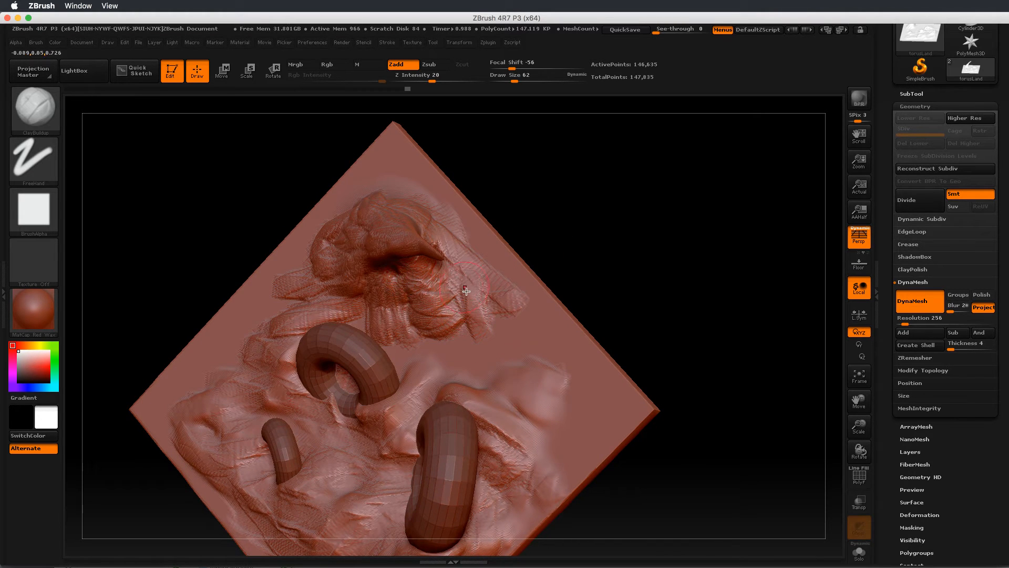
drag(446, 282, 563, 364)
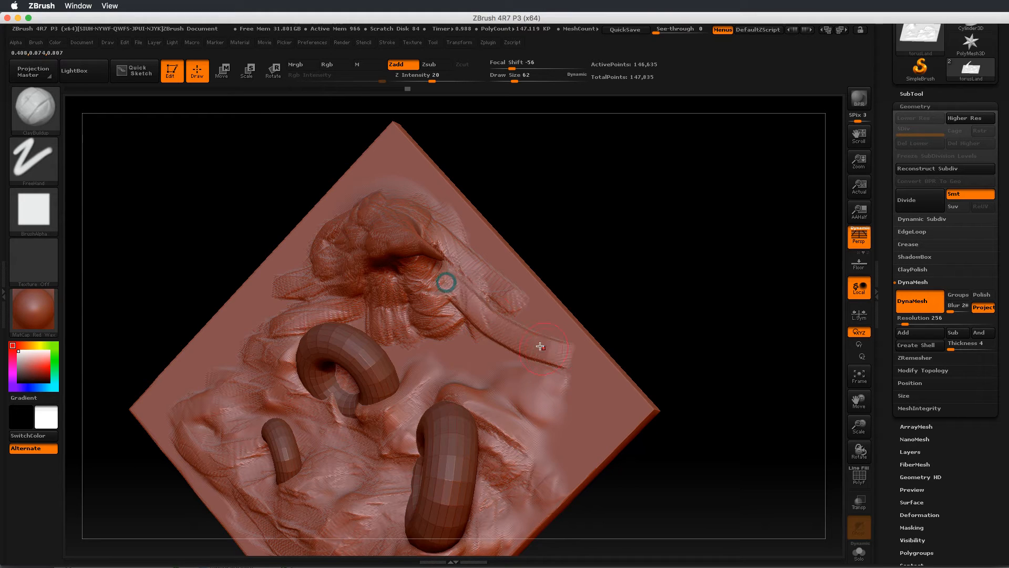
drag(433, 283, 557, 351)
- Build up more clay on the ridges around the horn's base, working from several sides
mouse_move(615, 243)
mouse_down()
mouse_move(640, 184)
mouse_move(628, 203)
mouse_up()
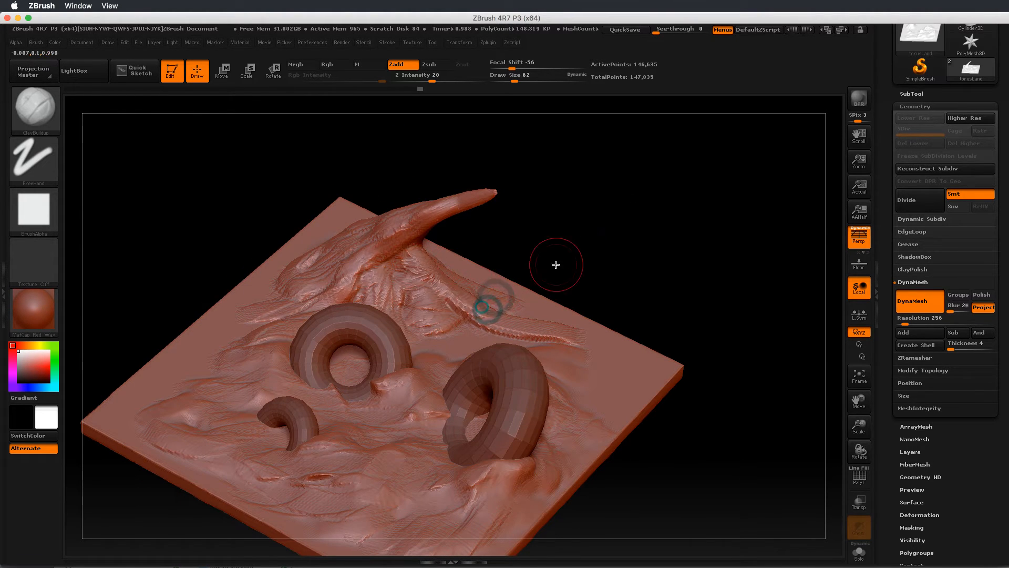
mouse_move(556, 266)
mouse_down()
mouse_move(615, 160)
mouse_move(583, 200)
mouse_move(597, 205)
mouse_move(548, 336)
mouse_move(465, 292)
mouse_move(472, 259)
mouse_up()
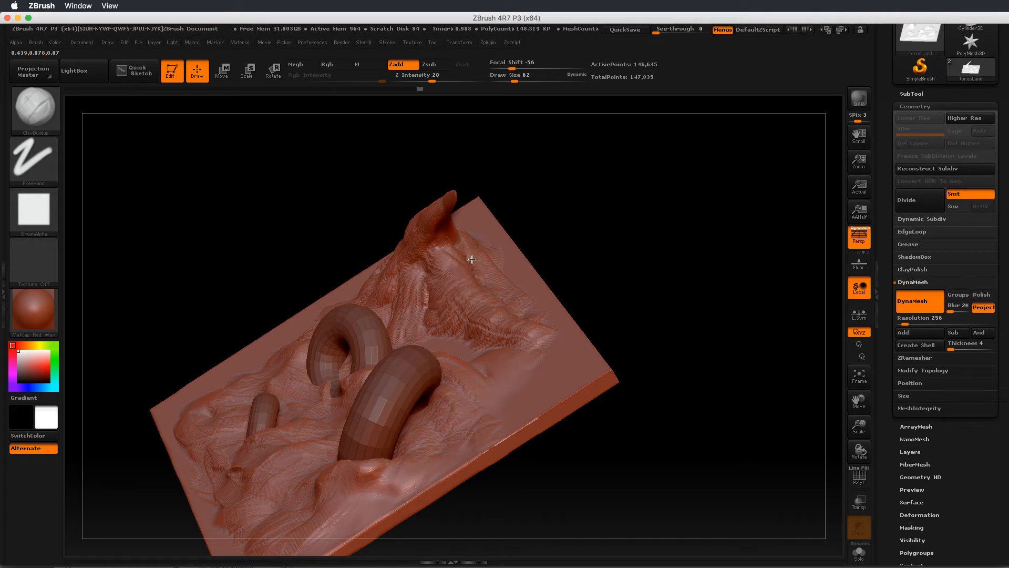
mouse_move(619, 176)
mouse_down()
mouse_move(592, 162)
mouse_move(581, 173)
mouse_move(678, 182)
mouse_move(613, 272)
mouse_up()
mouse_move(579, 325)
mouse_down()
mouse_move(563, 344)
mouse_move(572, 336)
mouse_move(590, 377)
mouse_up()
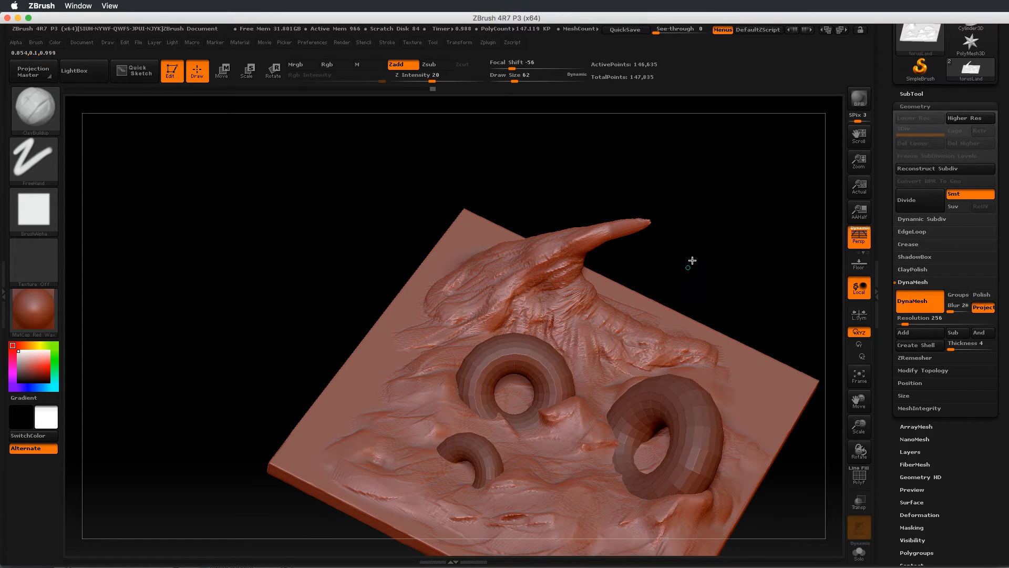
drag(690, 262, 649, 278)
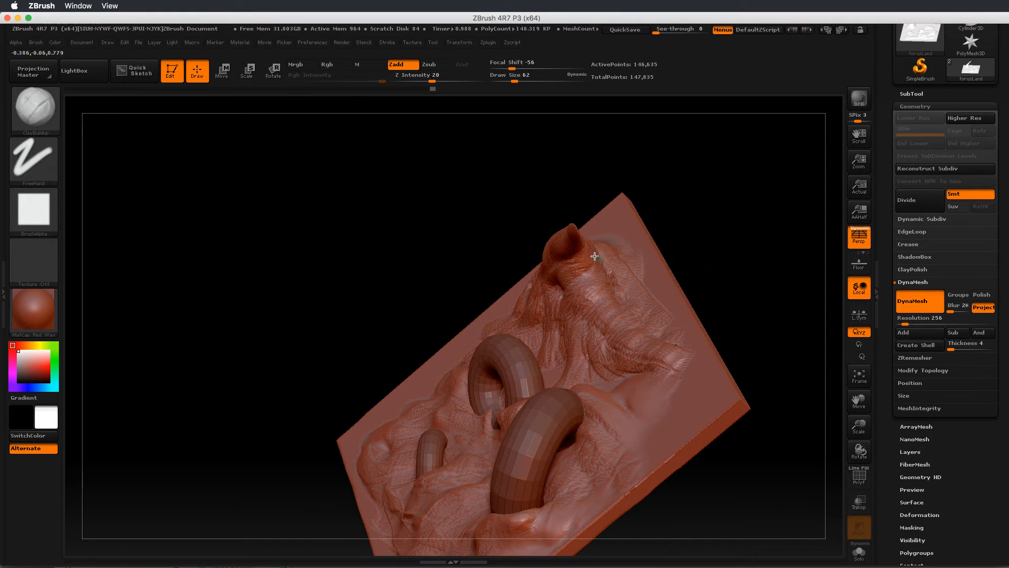
drag(722, 202, 641, 219)
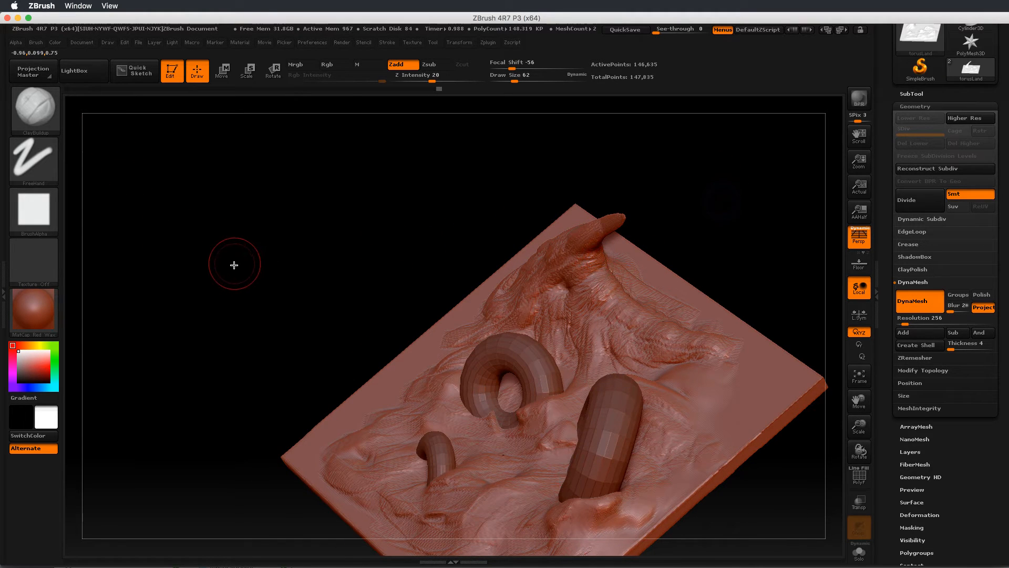
key(b)
key(t)
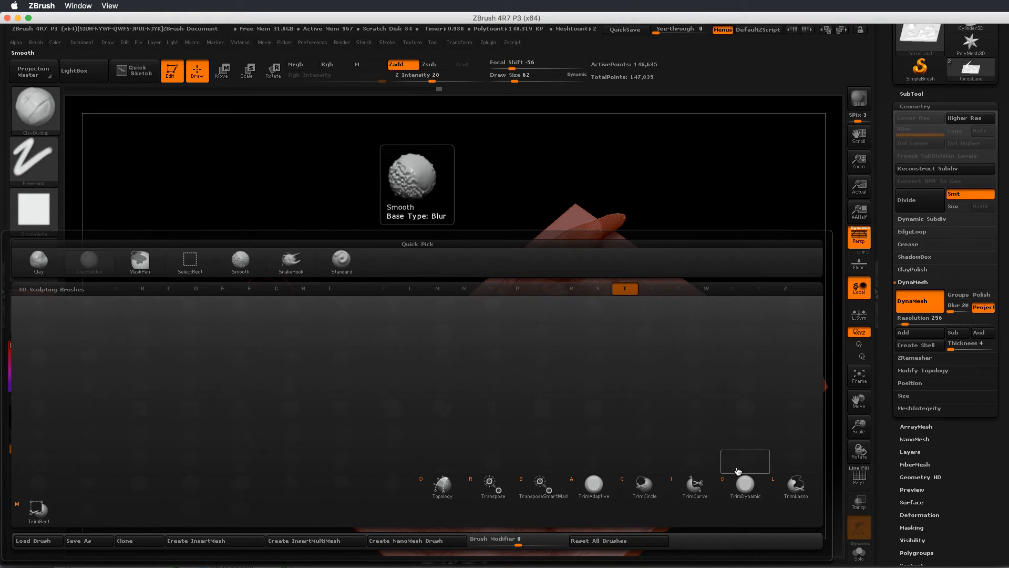
key(r)
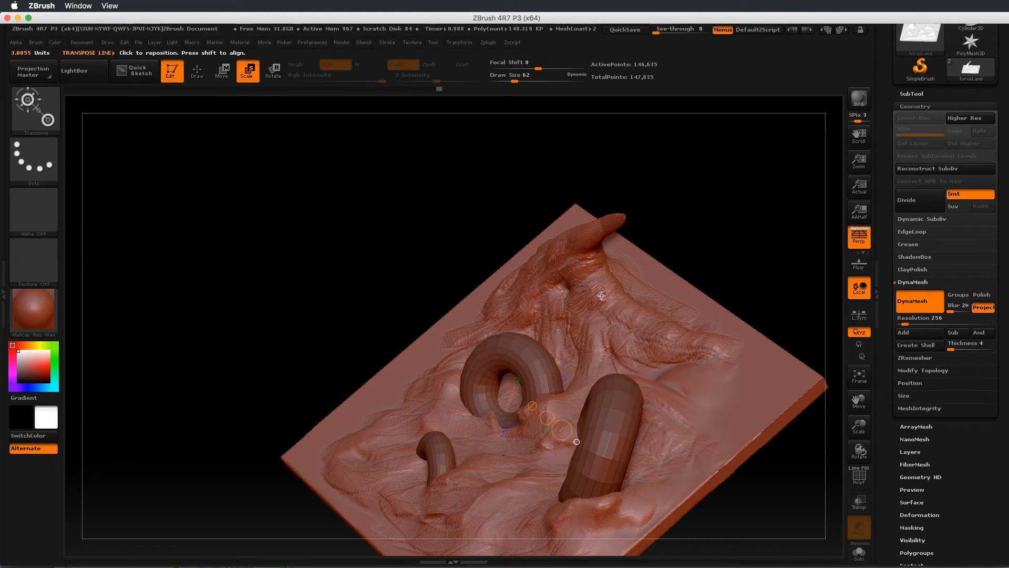
- Flatten the rough clay on the horn and the slopes around its base with the TrimDynamic brush
key(b)
key(t)
key(d)
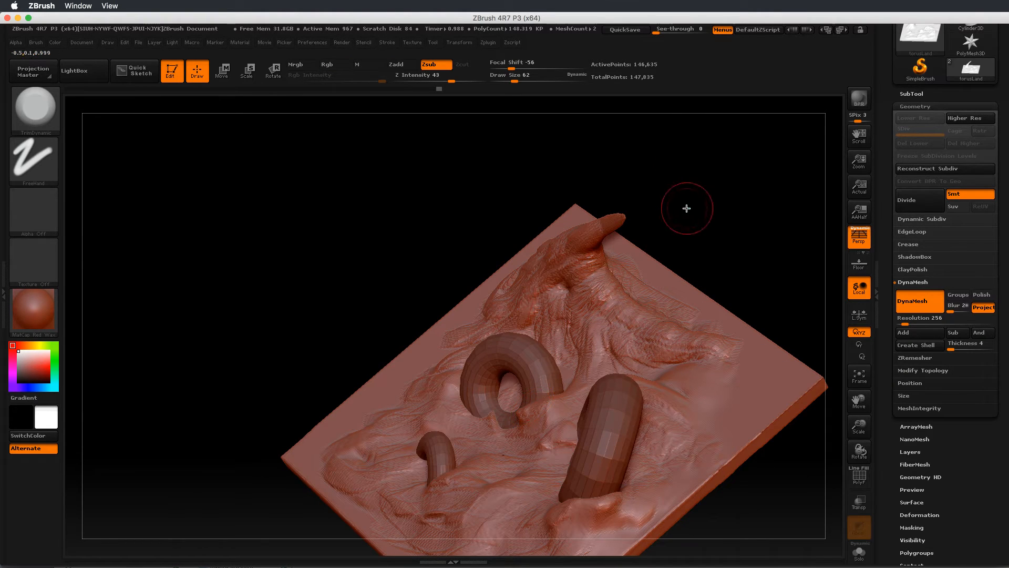
drag(687, 208, 604, 229)
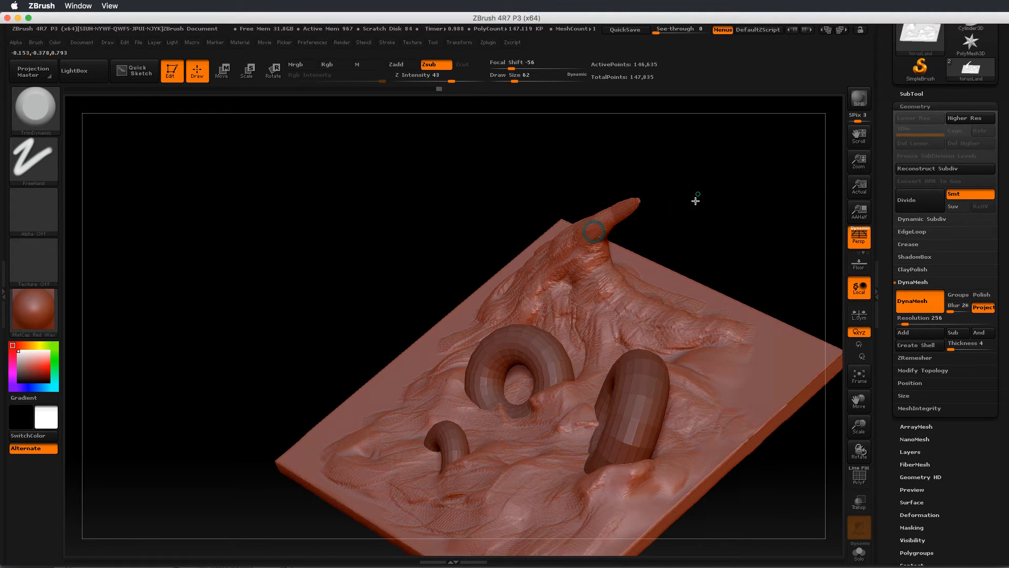
drag(697, 195, 629, 216)
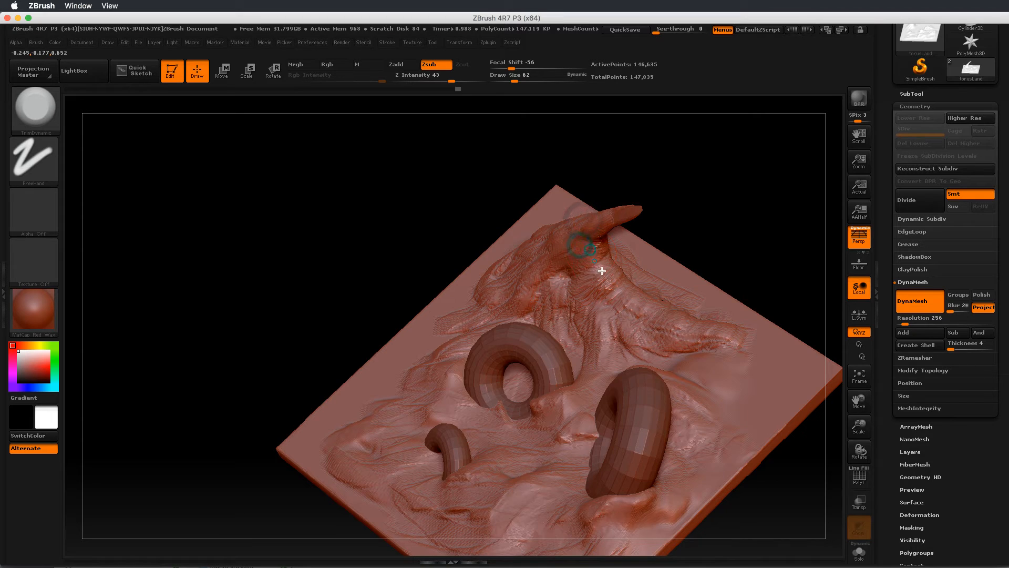
mouse_move(610, 279)
mouse_down()
mouse_move(624, 300)
mouse_move(581, 300)
mouse_move(522, 279)
mouse_up()
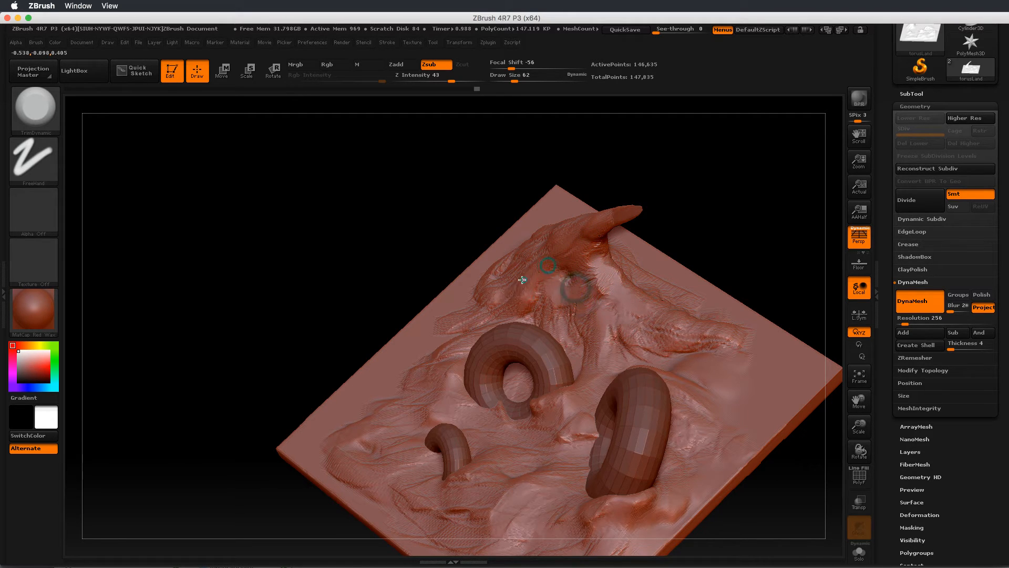
drag(338, 293, 357, 315)
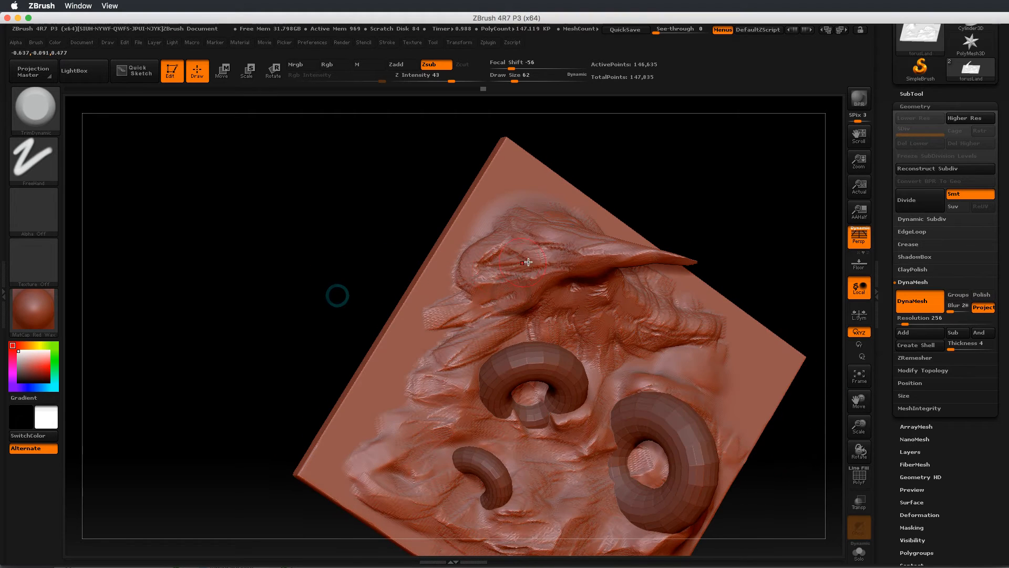
mouse_move(520, 253)
mouse_down()
mouse_move(539, 234)
mouse_move(492, 244)
mouse_up()
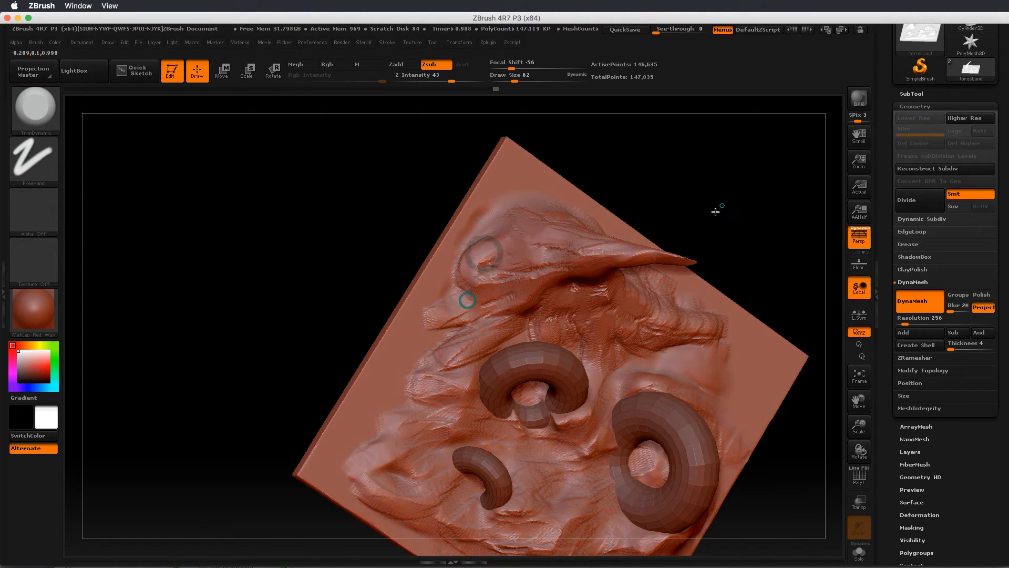
- Flatten the long ridge running from the horn's base behind the tori with TrimDynamic strokes
drag(721, 206, 683, 241)
mouse_move(553, 283)
mouse_down()
mouse_move(555, 264)
mouse_move(594, 289)
mouse_up()
drag(570, 293, 614, 321)
drag(612, 312, 626, 319)
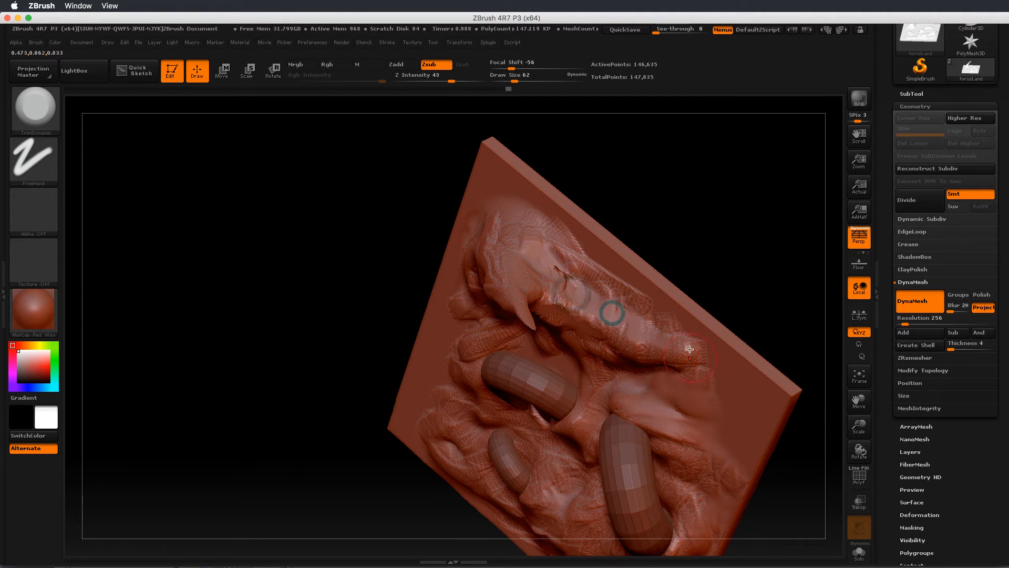
mouse_move(729, 239)
mouse_down()
mouse_move(737, 205)
mouse_move(728, 226)
mouse_up()
mouse_move(647, 330)
mouse_down()
mouse_move(621, 341)
mouse_move(690, 347)
mouse_up()
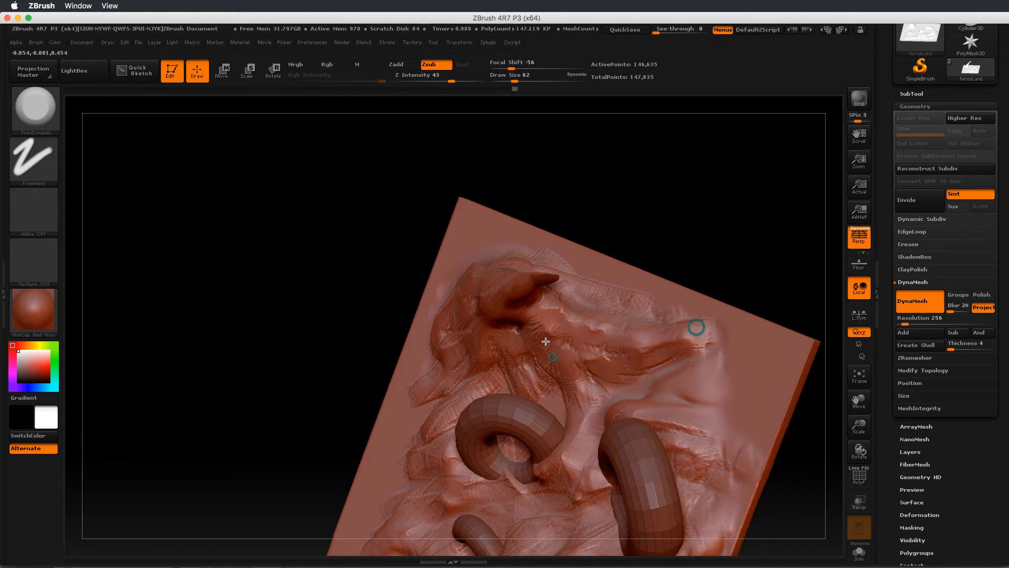
mouse_move(673, 205)
mouse_down()
mouse_move(694, 175)
mouse_move(689, 220)
mouse_move(712, 196)
mouse_move(568, 318)
mouse_up()
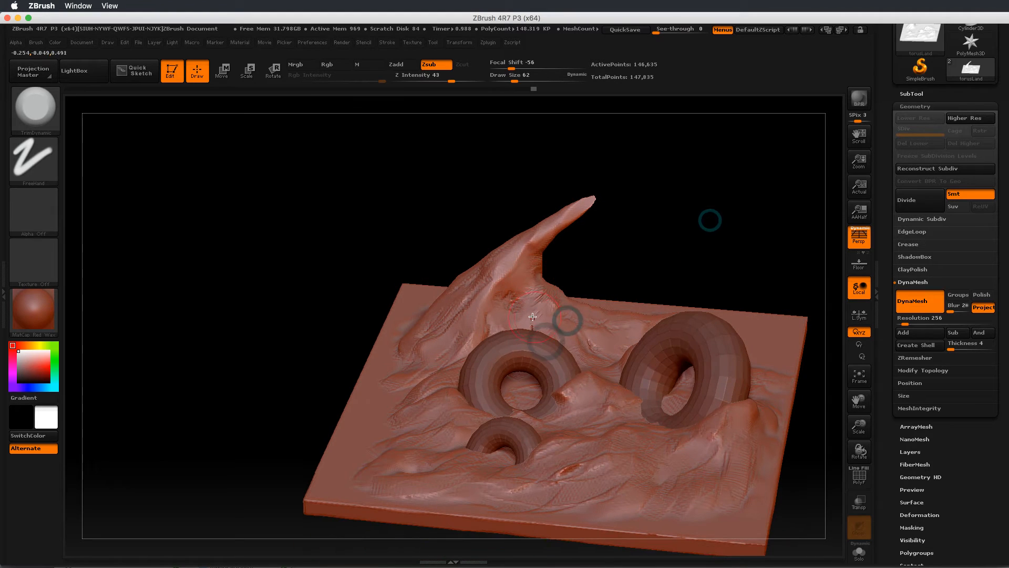
- Flatten the rough clay on the mounds beside the medium and large tori and on the ground in front of them
drag(435, 368, 409, 388)
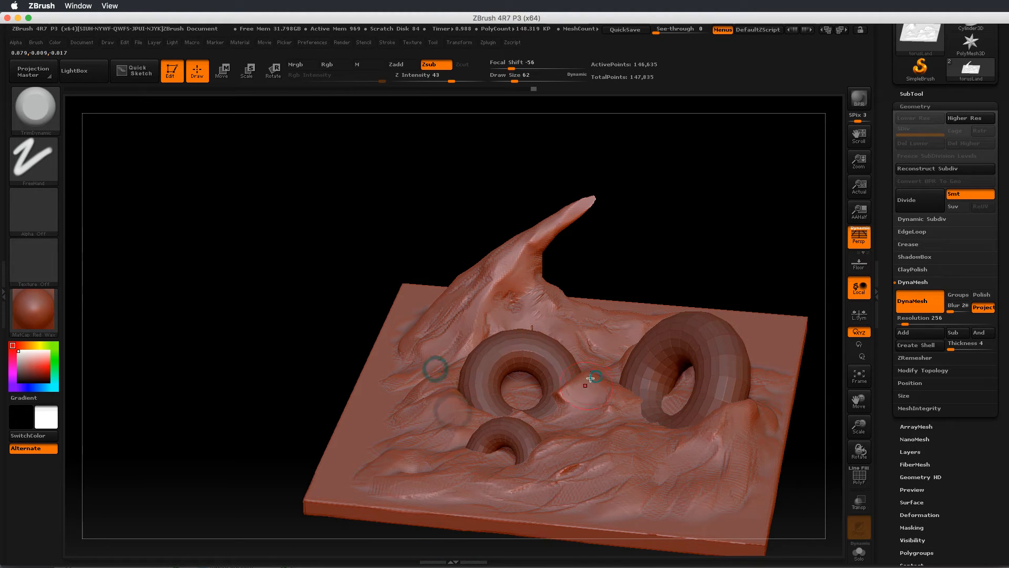
mouse_move(596, 376)
mouse_down()
mouse_move(572, 391)
mouse_move(602, 382)
mouse_up()
drag(665, 245, 567, 383)
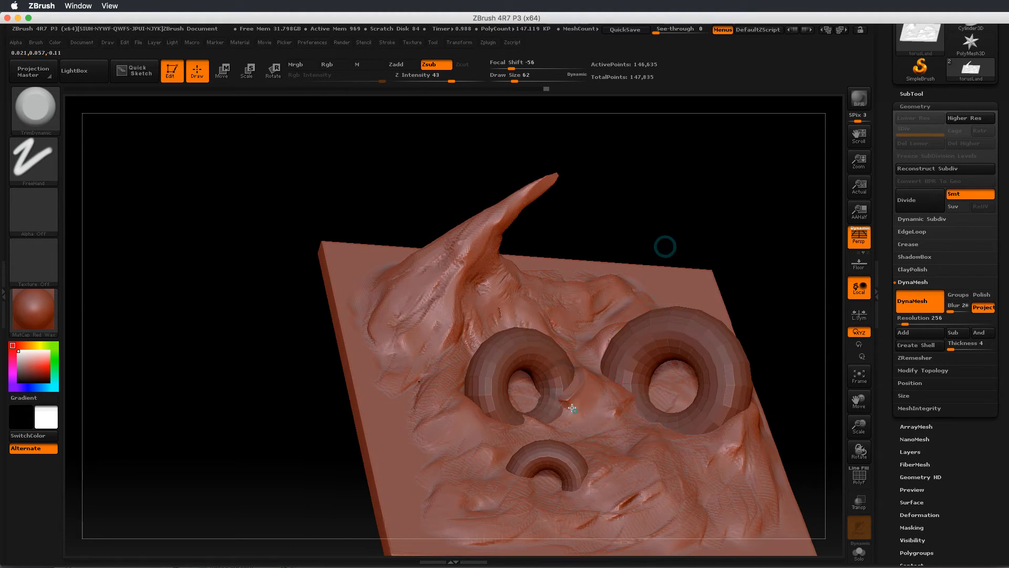
drag(534, 426, 521, 428)
mouse_move(615, 392)
mouse_down()
mouse_move(620, 411)
mouse_move(630, 409)
mouse_up()
mouse_move(746, 429)
mouse_down()
mouse_move(731, 481)
mouse_move(675, 486)
mouse_up()
drag(721, 448, 609, 515)
mouse_move(698, 461)
mouse_down()
mouse_move(588, 512)
mouse_move(516, 504)
mouse_up()
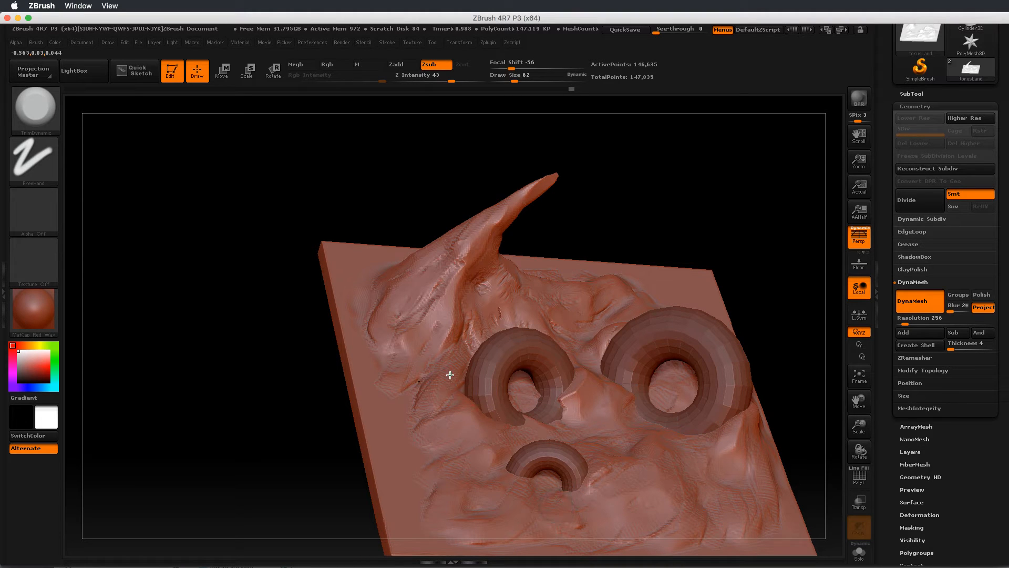
- Plane down the horn's flank and the slope running down behind the medium torus with TrimDynamic
drag(461, 324, 448, 347)
drag(483, 239, 454, 284)
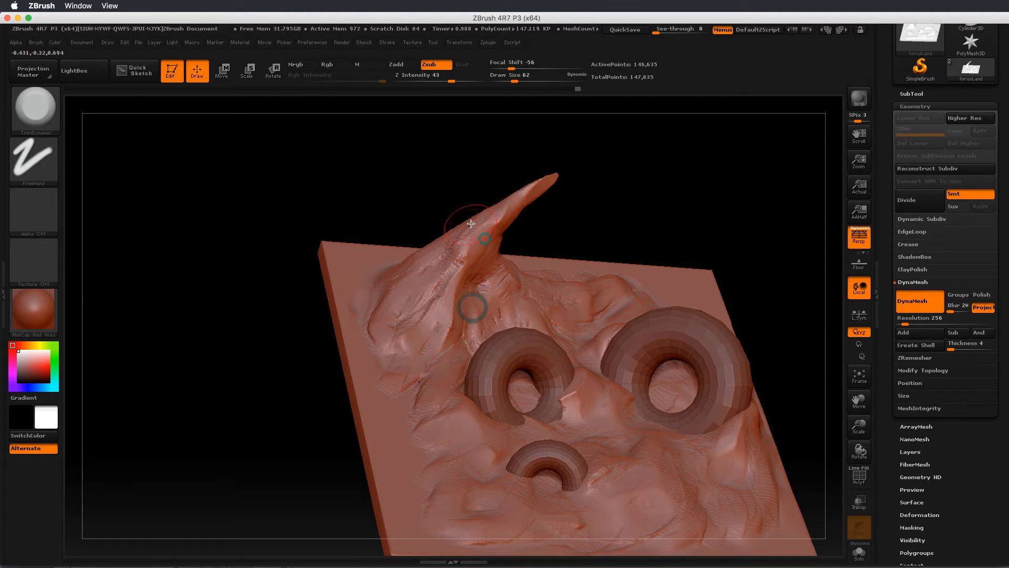
drag(477, 216, 436, 259)
mouse_move(683, 193)
mouse_down()
mouse_move(658, 176)
mouse_move(678, 165)
mouse_move(655, 167)
mouse_move(648, 180)
mouse_move(671, 179)
mouse_move(642, 281)
mouse_up()
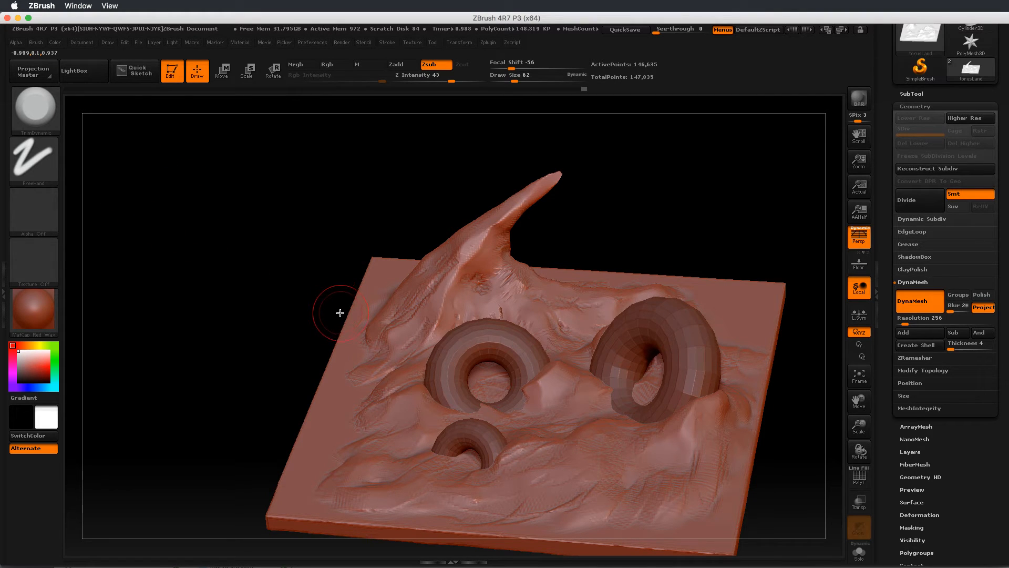
- Carve creases into the rocks beside the medium and large tori with Dam_Standard at draw size 23, undoing the stray ground stroke
key(b)
key(d)
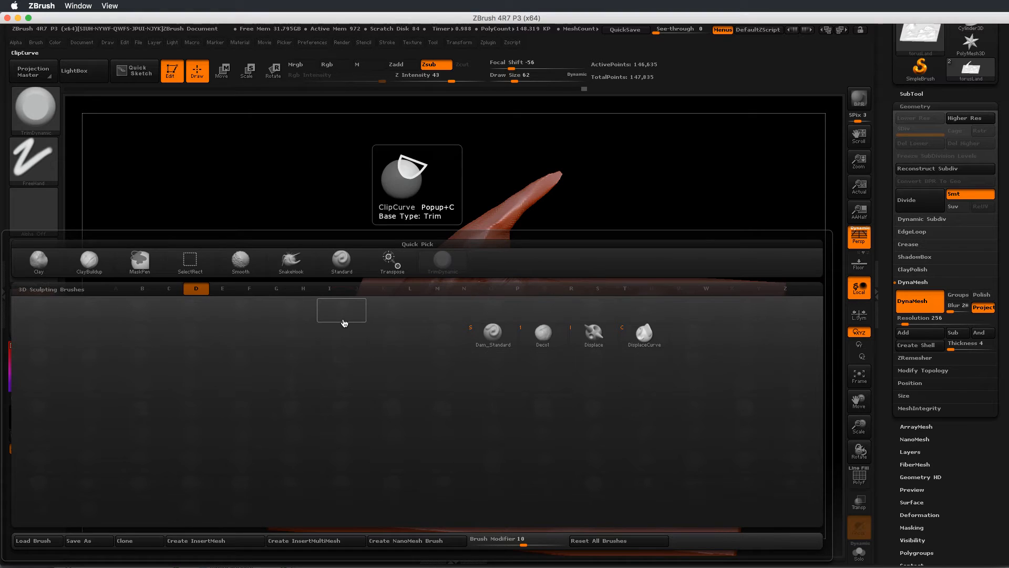
click(492, 333)
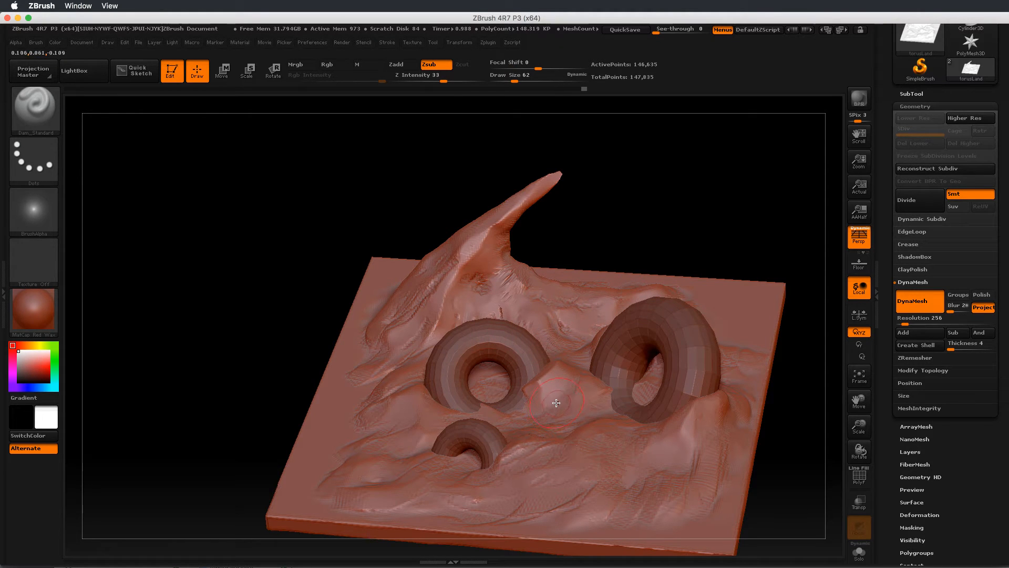
key(s)
drag(558, 404, 531, 416)
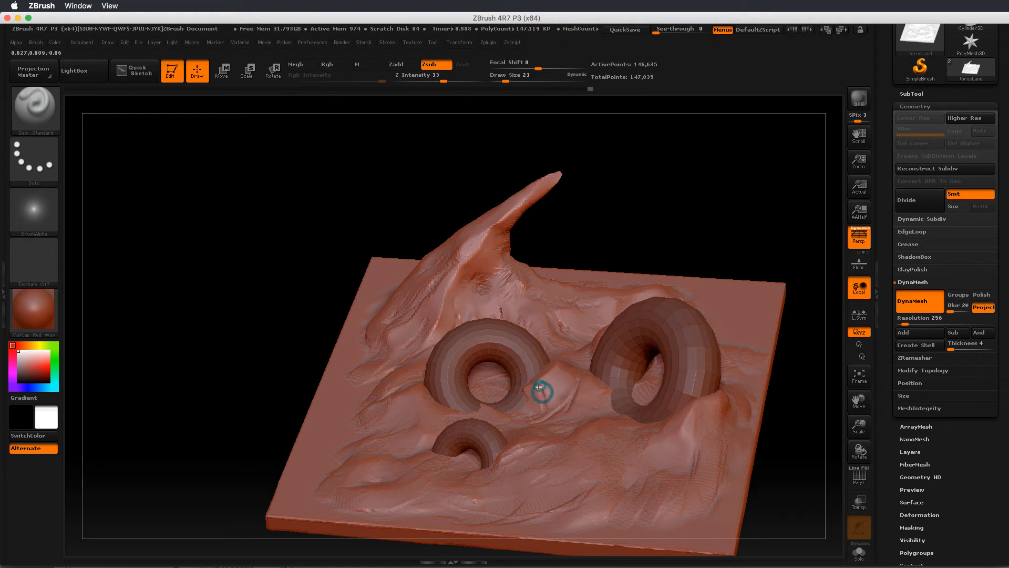
drag(634, 226, 648, 248)
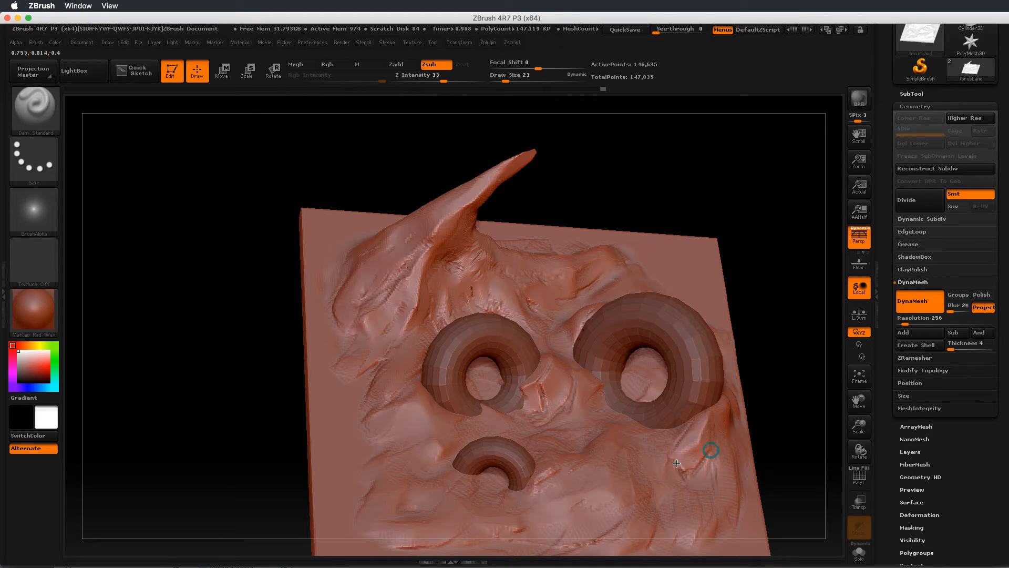
key(ctrl)
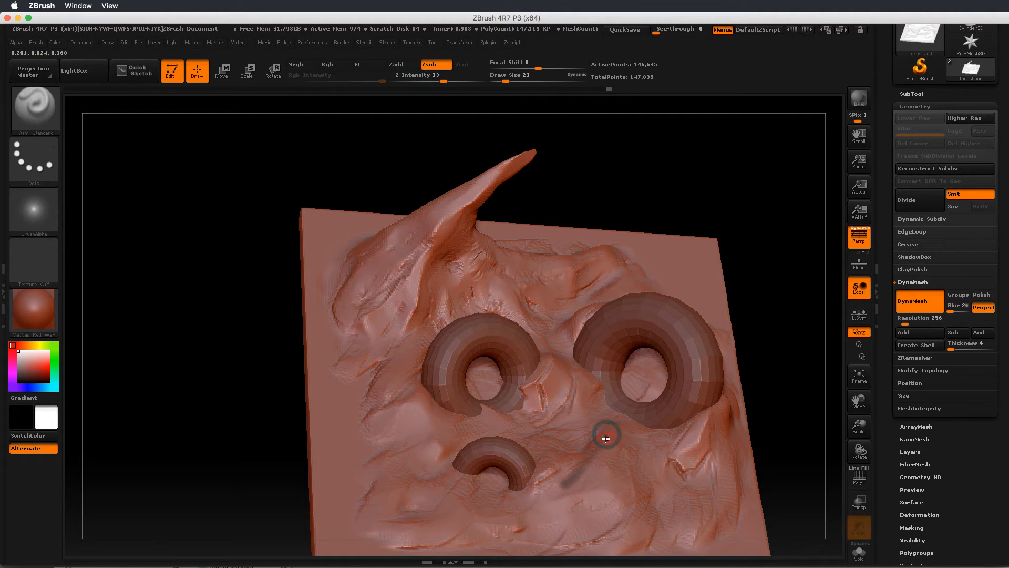
key(ctrl+z)
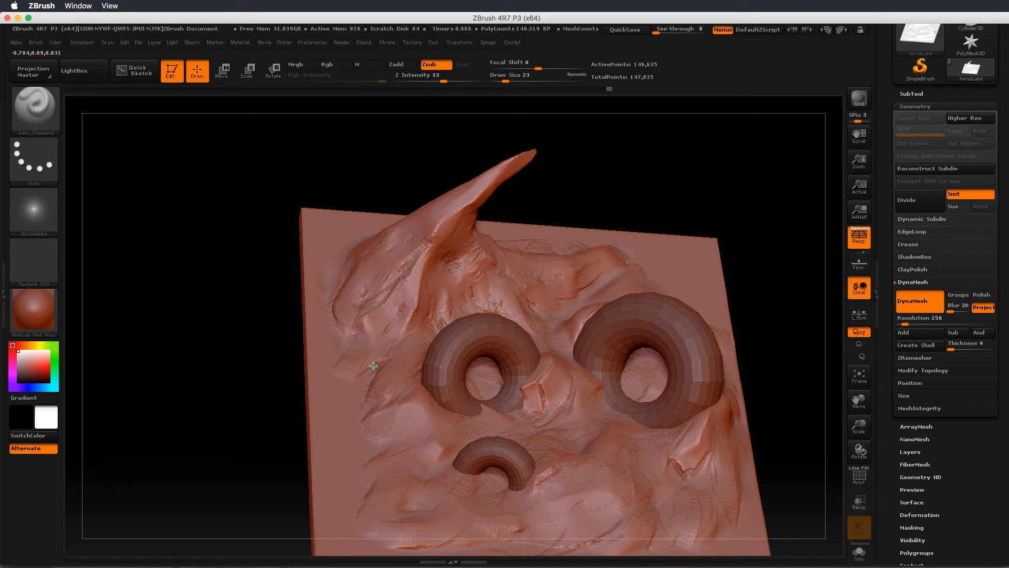
- Carve Dam_Standard creases along the horn's edge and down into the slope at its base
mouse_move(279, 445)
mouse_down()
mouse_move(259, 427)
mouse_move(247, 383)
mouse_move(399, 305)
mouse_up()
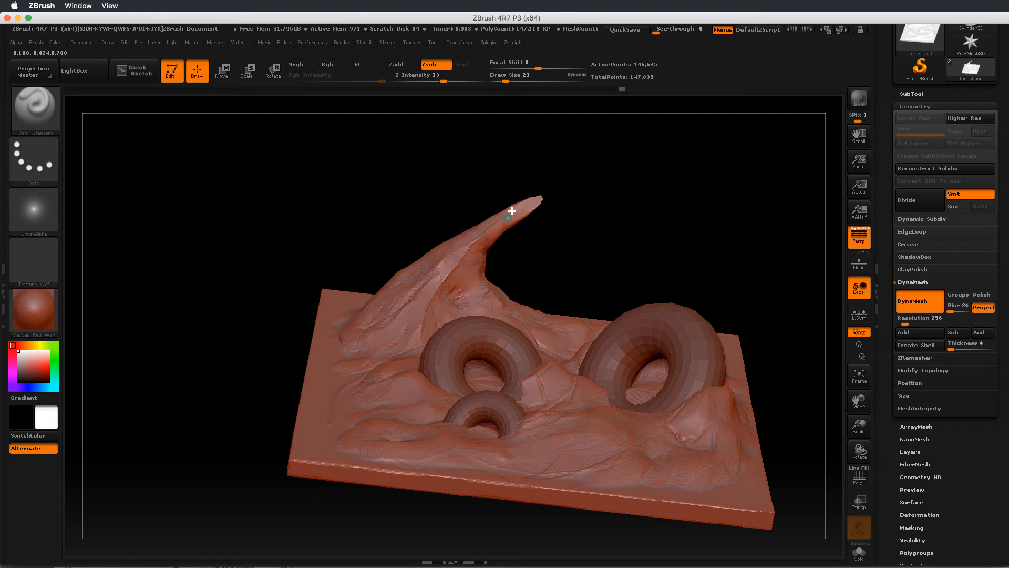
drag(592, 188, 516, 250)
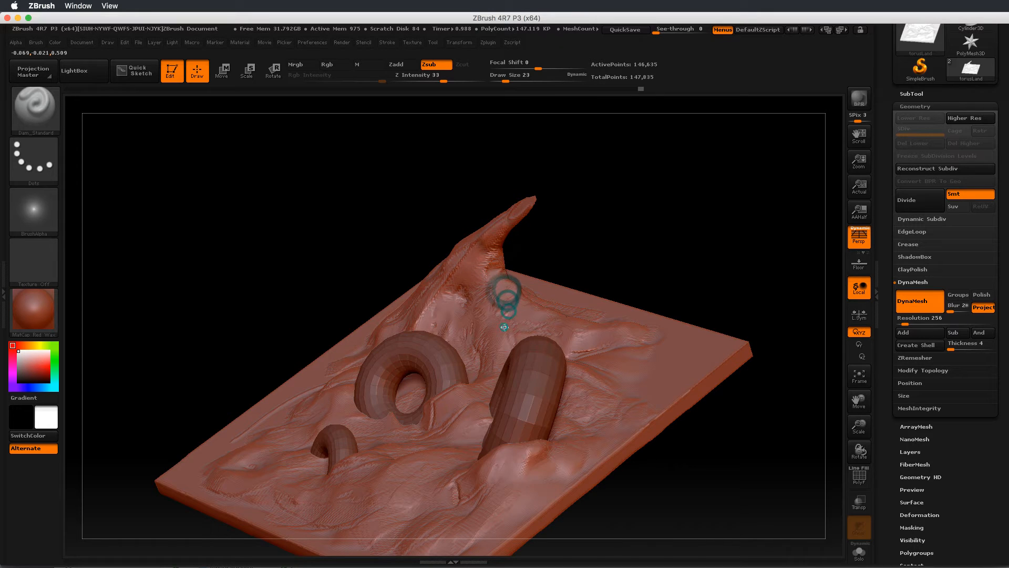
mouse_move(620, 239)
mouse_down()
mouse_move(644, 223)
mouse_move(647, 192)
mouse_move(658, 214)
mouse_move(638, 218)
mouse_move(629, 236)
mouse_up()
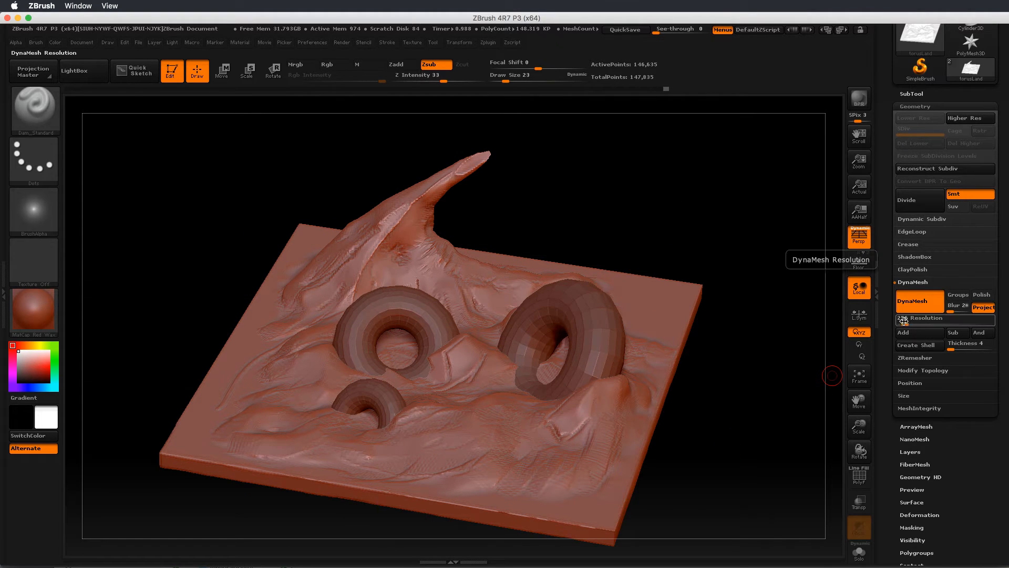
- Raise the DynaMesh resolution to 512, re-DynaMesh the ground and check its density with the wireframe
drag(905, 324, 901, 324)
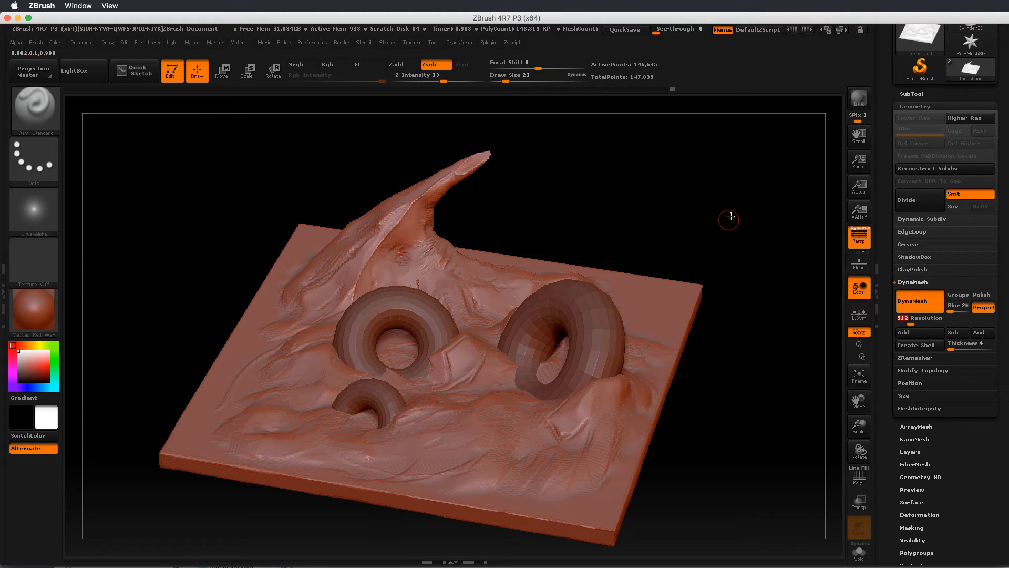
key(ctrl)
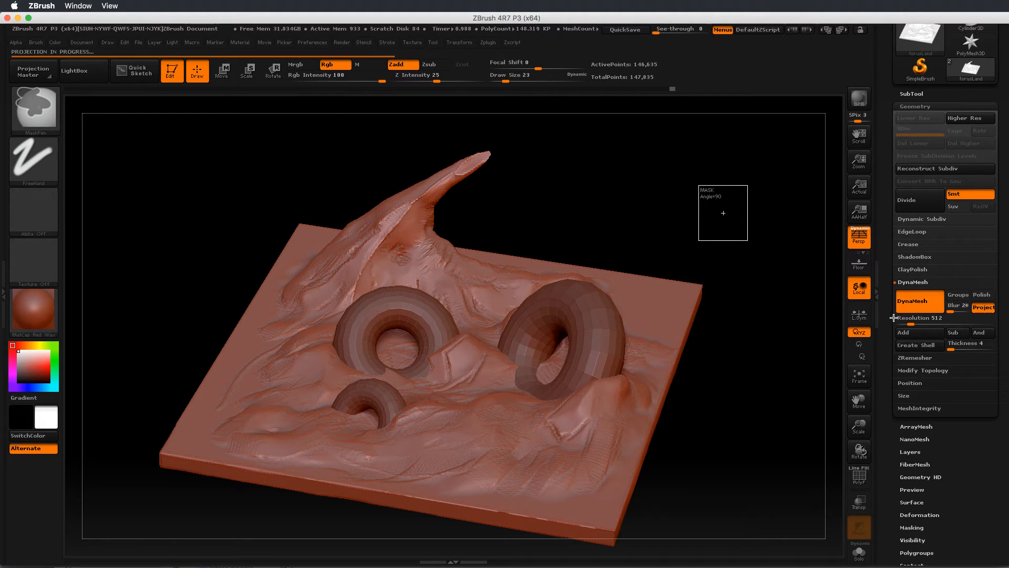
click(860, 479)
mouse_move(700, 421)
alt+mouse_down()
mouse_move(725, 489)
mouse_move(714, 424)
alt+mouse_up()
click(858, 484)
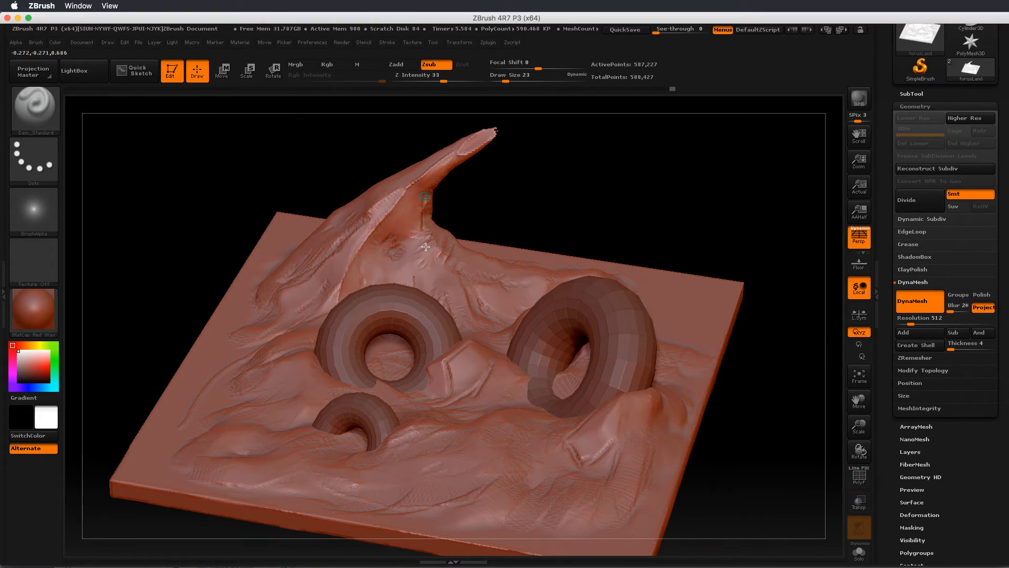
- Carve finer Dam_Standard cracks into the horn's base, the rock beside the medium torus and the ground before the large torus
mouse_move(434, 241)
mouse_down()
mouse_move(427, 258)
mouse_move(481, 334)
mouse_move(445, 395)
mouse_up()
drag(488, 429, 535, 425)
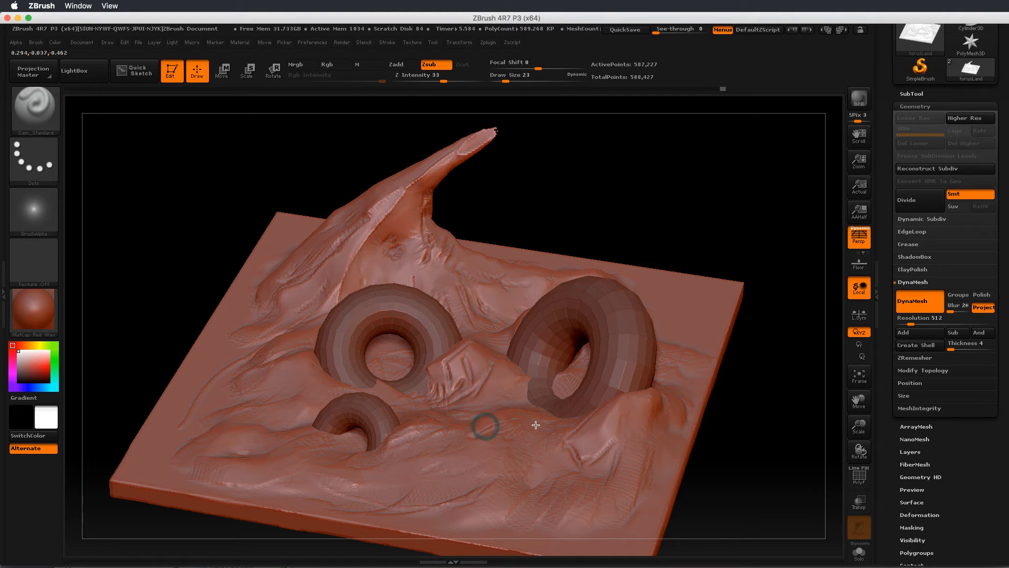
mouse_move(717, 202)
alt+mouse_down()
mouse_move(728, 174)
mouse_move(729, 209)
alt+mouse_up()
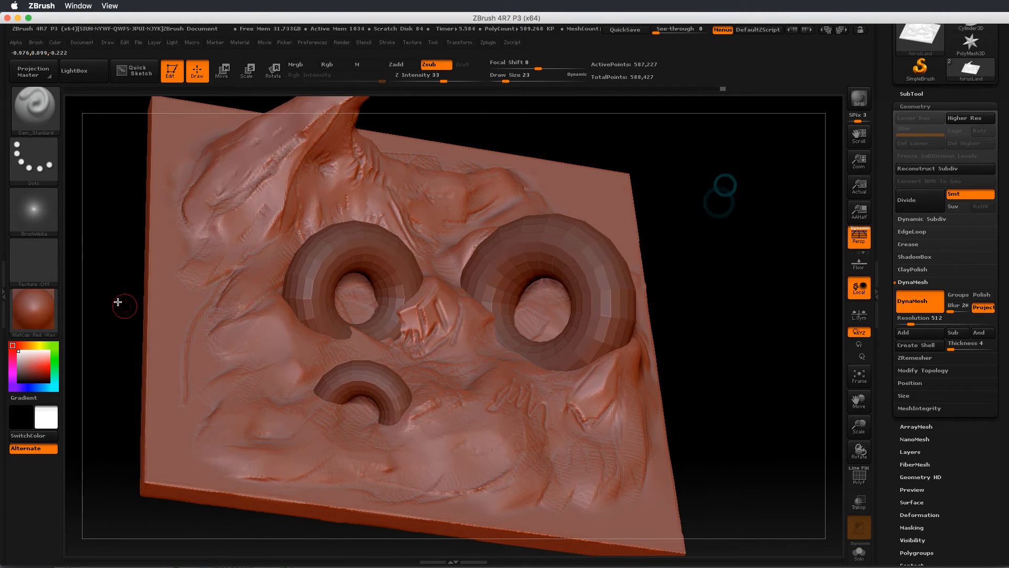
- Switch to the Standard brush with a DragRect stroke and the noisy Alpha 31
click(41, 110)
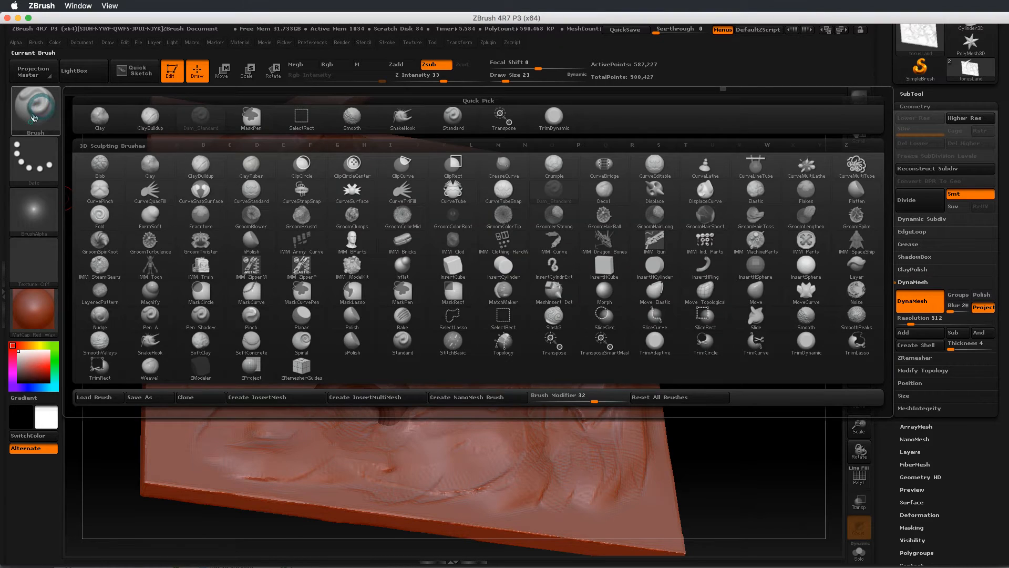
click(34, 118)
click(35, 164)
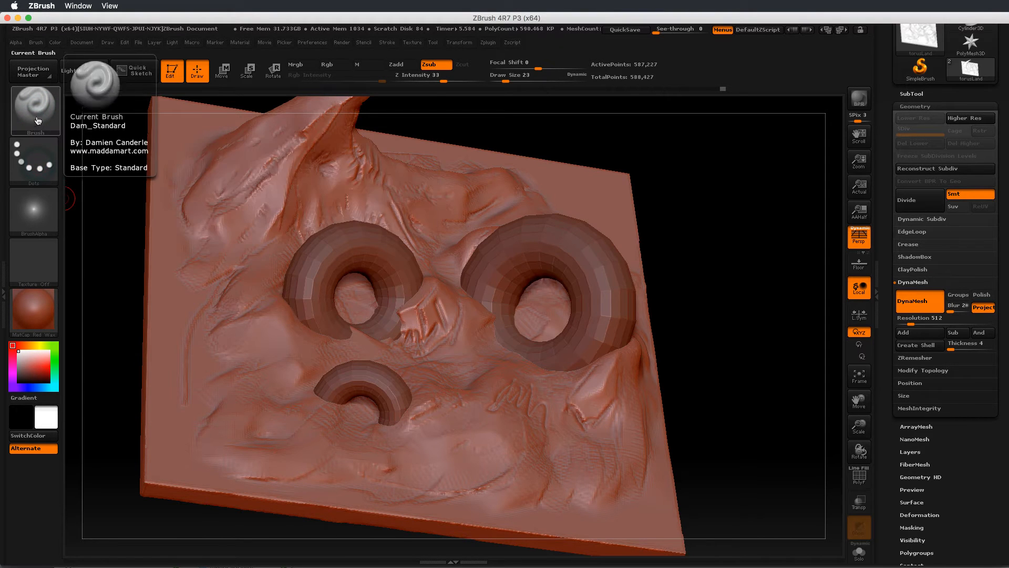
click(37, 121)
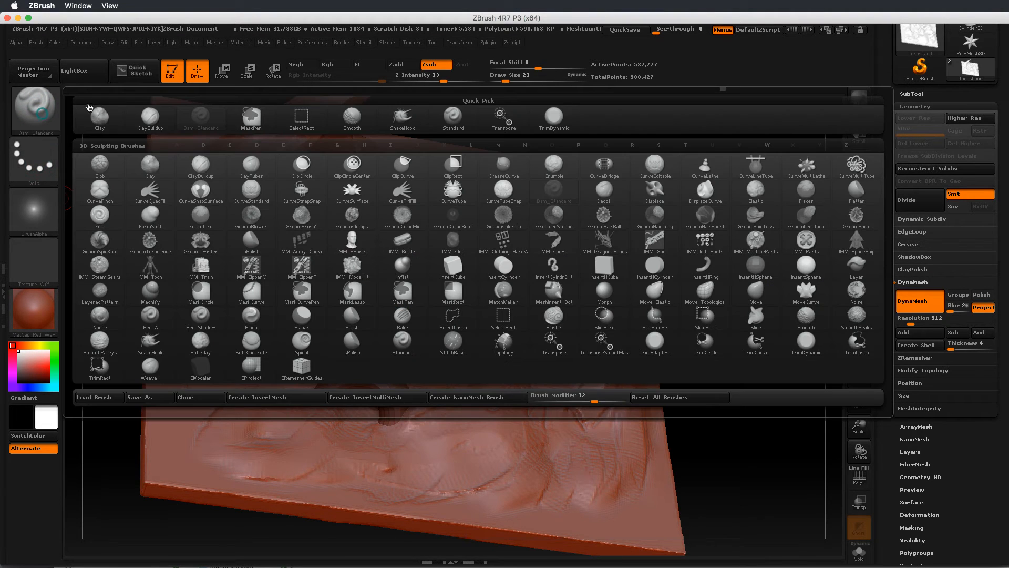
click(453, 131)
click(38, 164)
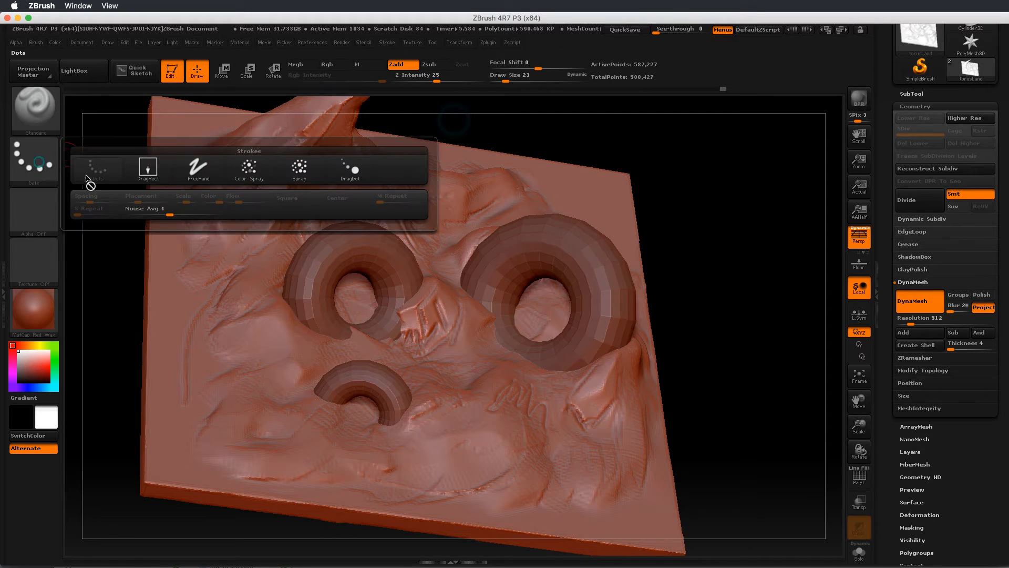
click(148, 169)
click(33, 210)
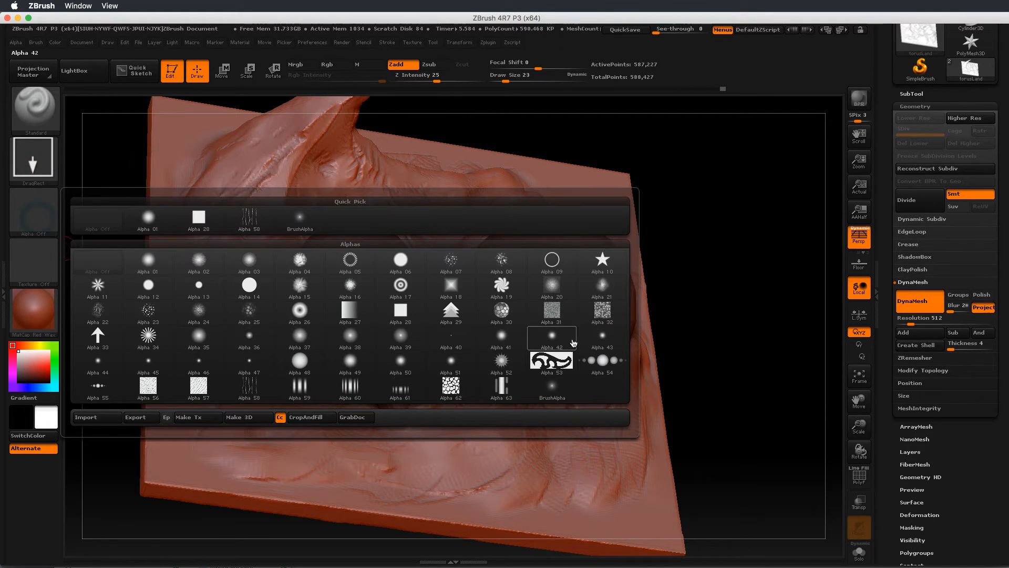
click(550, 314)
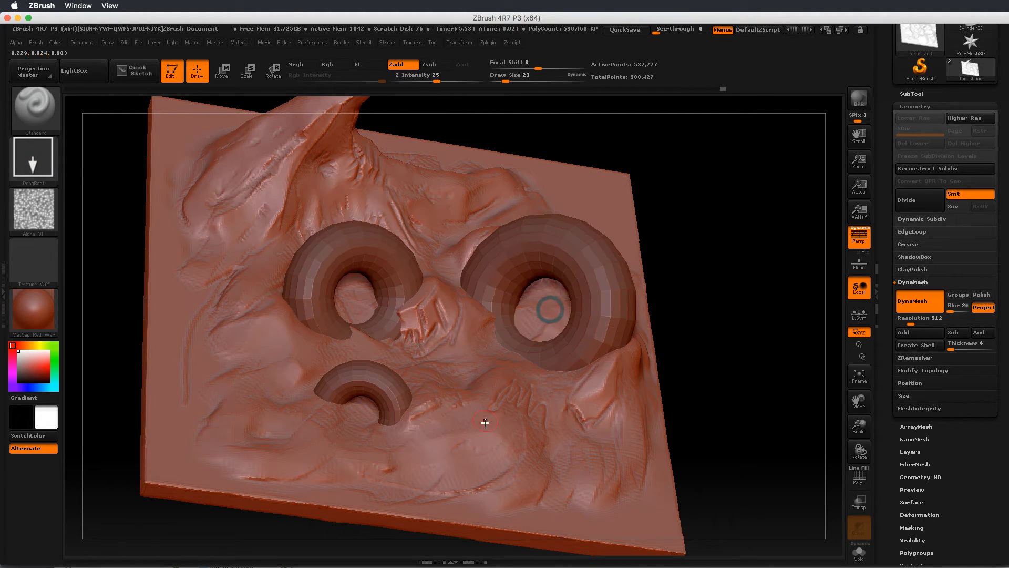
- Stamp the noise alpha in several patches on the ground between the small and large tori
drag(484, 423, 520, 455)
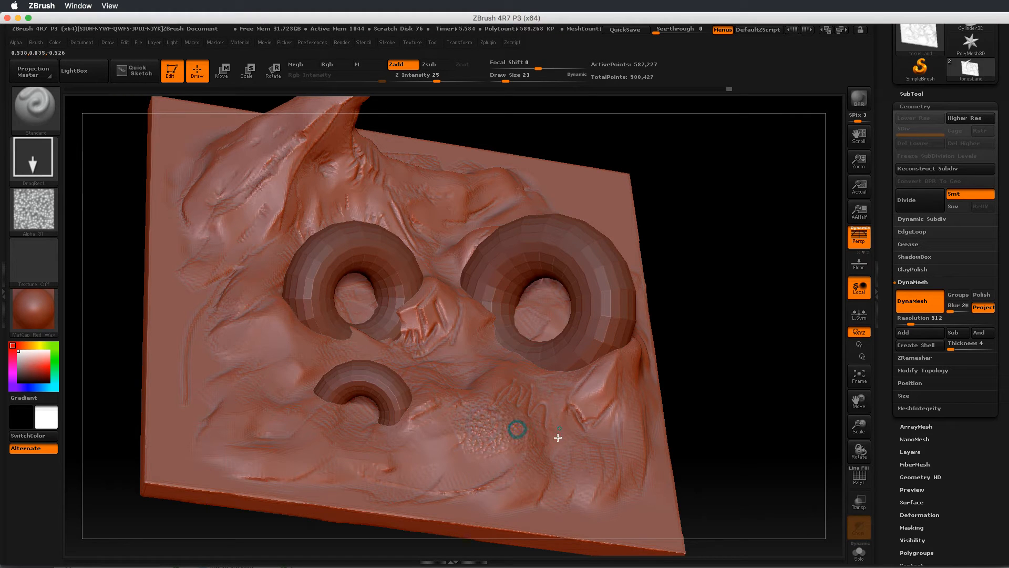
drag(473, 388, 472, 420)
drag(456, 418, 440, 389)
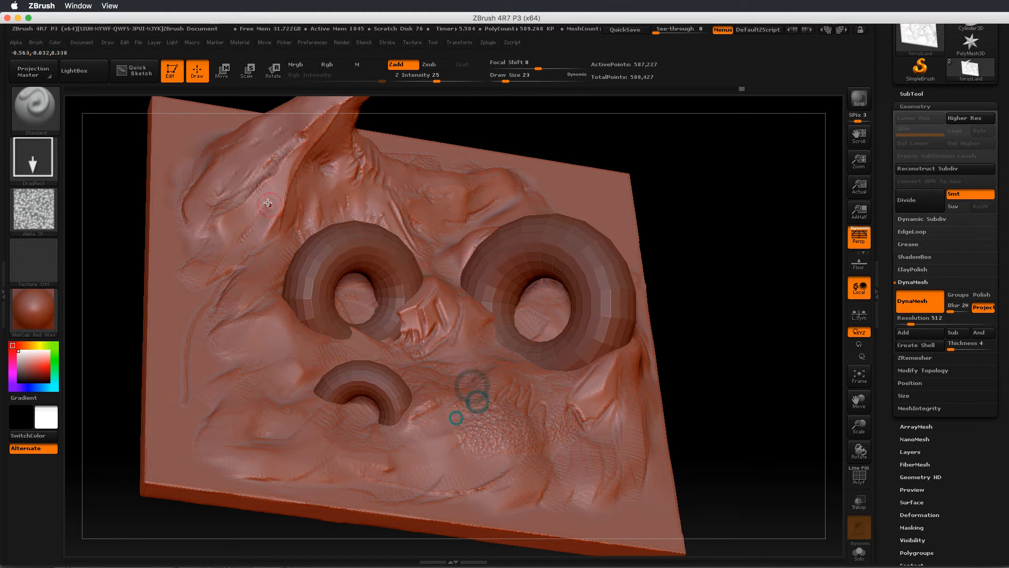
- Stamp overlapping patches of the noise alpha along the horn's flank and down the slope below it
mouse_move(257, 201)
mouse_down()
mouse_move(239, 222)
mouse_move(253, 211)
mouse_up()
mouse_move(275, 178)
mouse_down()
mouse_move(264, 205)
mouse_move(274, 190)
mouse_up()
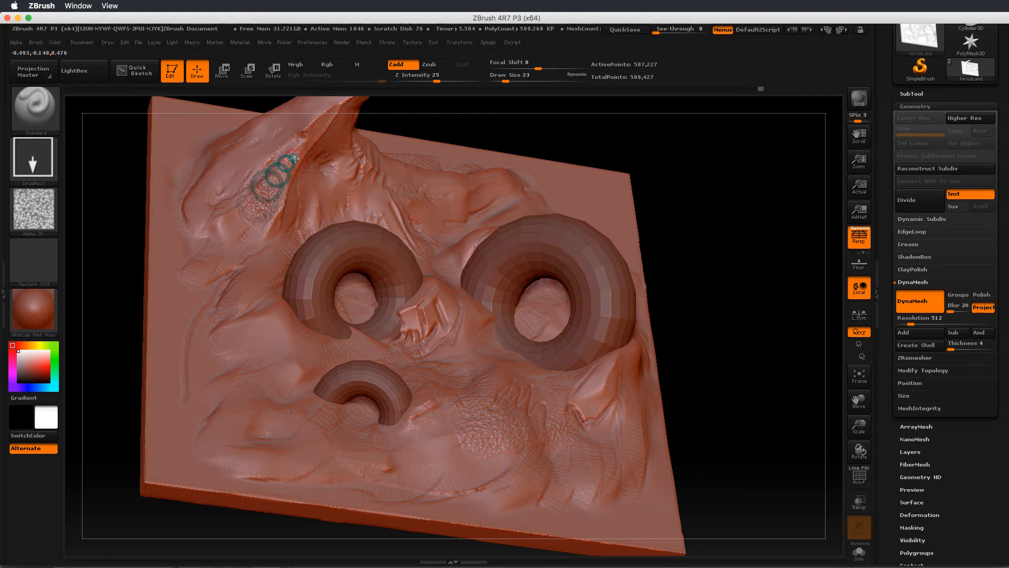
drag(294, 158, 286, 185)
drag(303, 146, 224, 267)
drag(227, 253, 218, 279)
drag(745, 299, 717, 288)
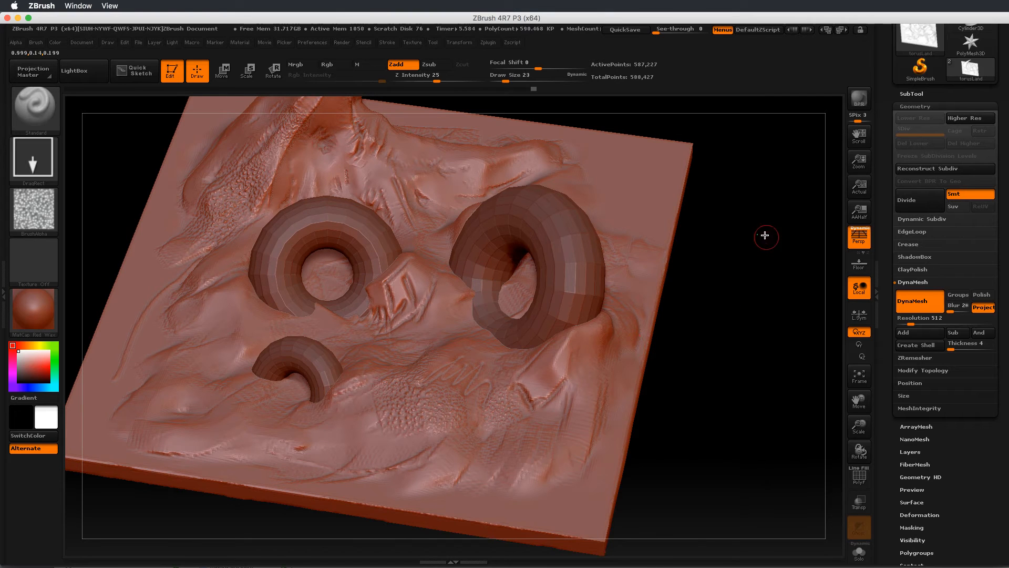
- Mask the horn's smooth flank from its base toward the tip, and invert the mask
drag(761, 235, 765, 469)
drag(565, 270, 510, 208)
mouse_move(474, 238)
alt+mouse_down()
mouse_move(476, 222)
mouse_move(477, 235)
alt+mouse_up()
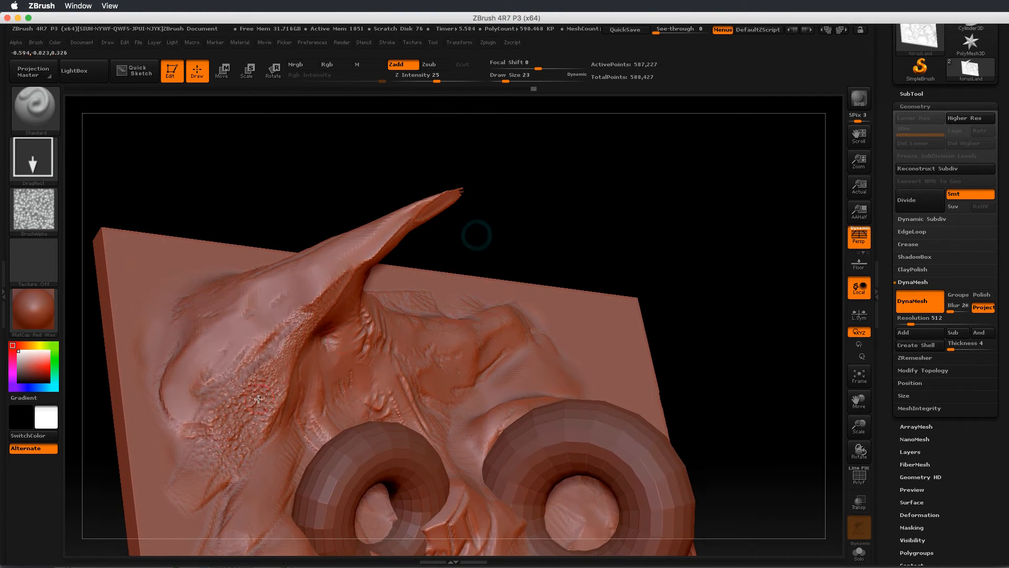
key(ctrl)
mouse_move(285, 301)
ctrl+mouse_down()
mouse_move(252, 331)
mouse_move(315, 273)
mouse_move(329, 280)
ctrl+mouse_up()
mouse_move(287, 311)
ctrl+mouse_down()
mouse_move(308, 278)
mouse_move(264, 296)
ctrl+mouse_up()
mouse_move(244, 330)
ctrl+mouse_down()
mouse_move(190, 379)
mouse_move(178, 406)
ctrl+mouse_up()
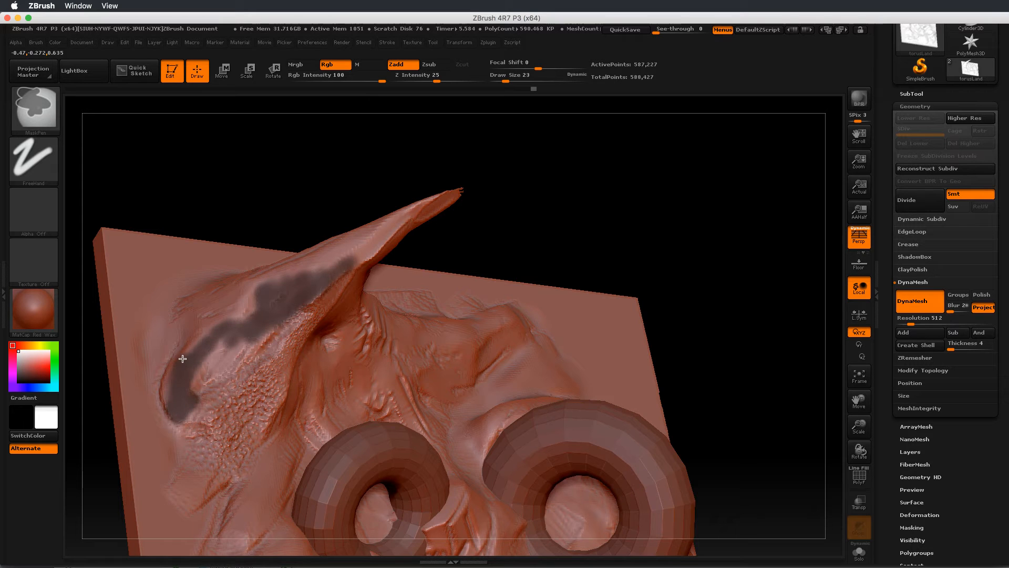
ctrl+drag(181, 375, 232, 347)
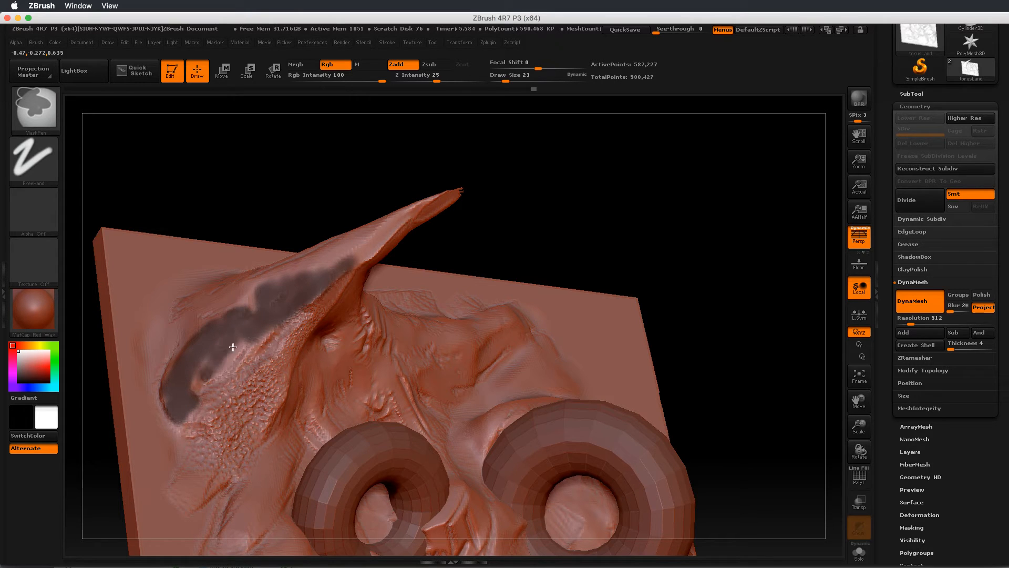
ctrl+drag(281, 287, 395, 222)
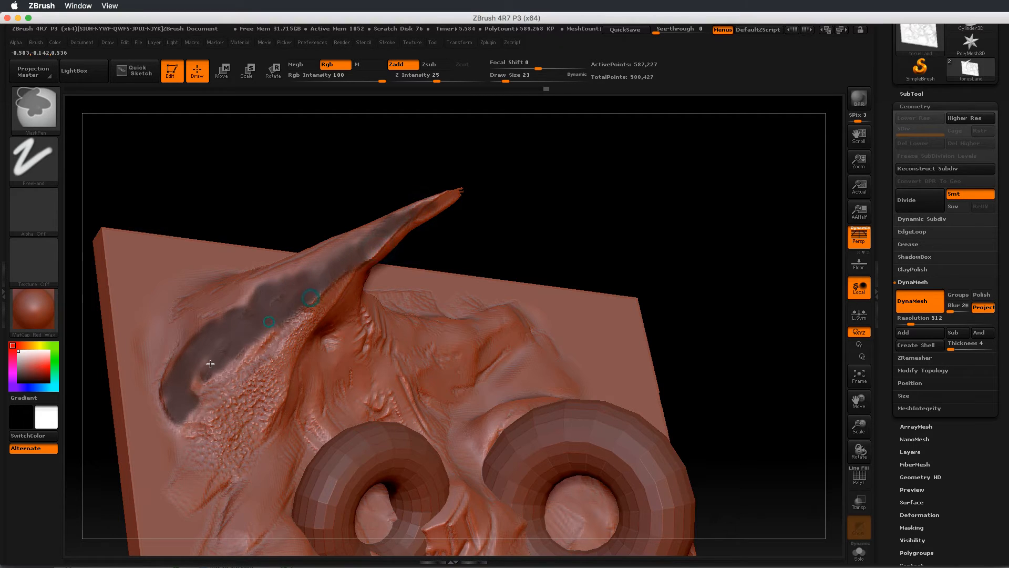
ctrl+click(626, 207)
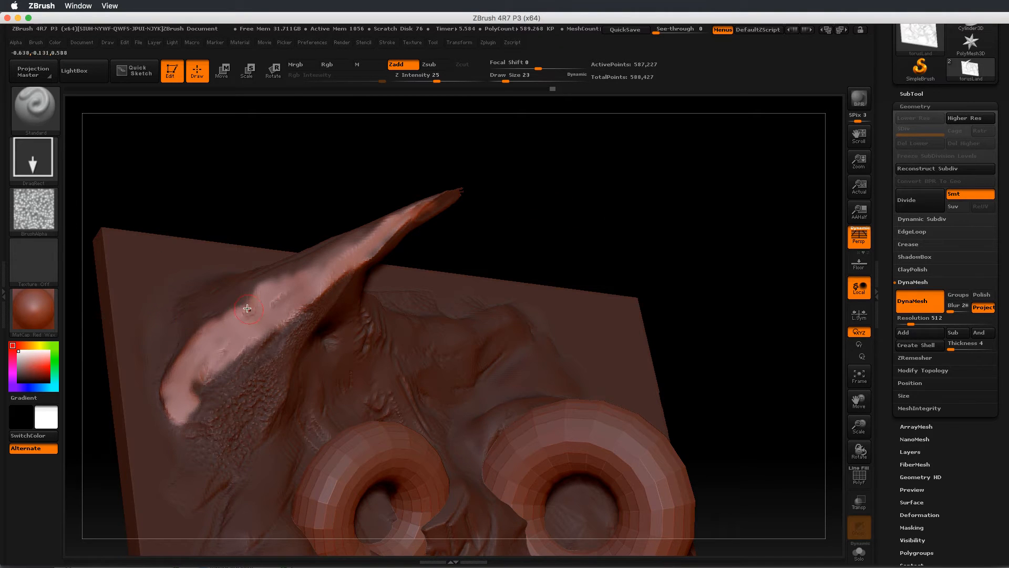
- Stamp the noise alpha over the unmasked strip of the horn from base to tip, and clear the mask
mouse_move(254, 326)
mouse_down()
mouse_move(218, 342)
mouse_move(181, 387)
mouse_move(194, 358)
mouse_move(176, 392)
mouse_move(240, 326)
mouse_move(282, 305)
mouse_move(262, 299)
mouse_move(357, 271)
mouse_move(362, 239)
mouse_move(392, 221)
mouse_move(368, 247)
mouse_move(403, 231)
mouse_up()
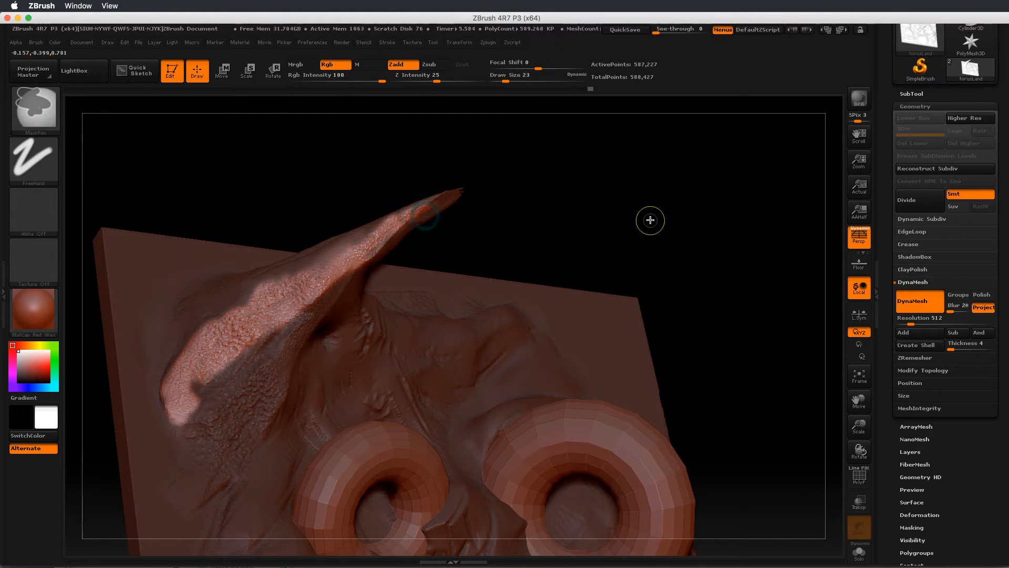
ctrl+click(659, 235)
mouse_move(691, 216)
ctrl+mouse_down()
mouse_move(704, 243)
mouse_move(716, 210)
mouse_move(734, 198)
mouse_move(695, 196)
mouse_move(695, 212)
mouse_move(693, 127)
ctrl+mouse_up()
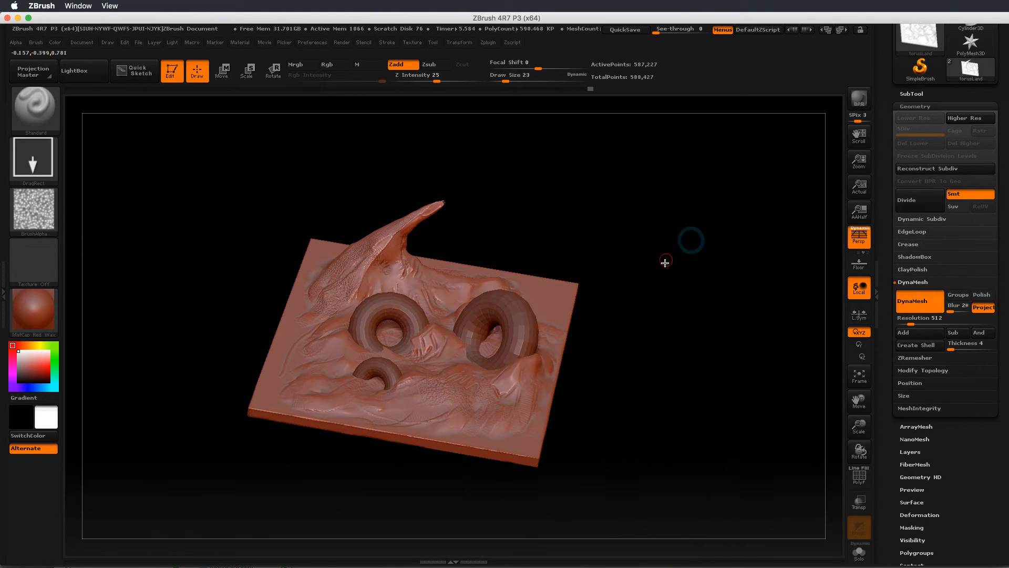
- Examine the textured horn and the terrain around the tori from several angles
drag(665, 275, 657, 344)
drag(690, 294, 689, 284)
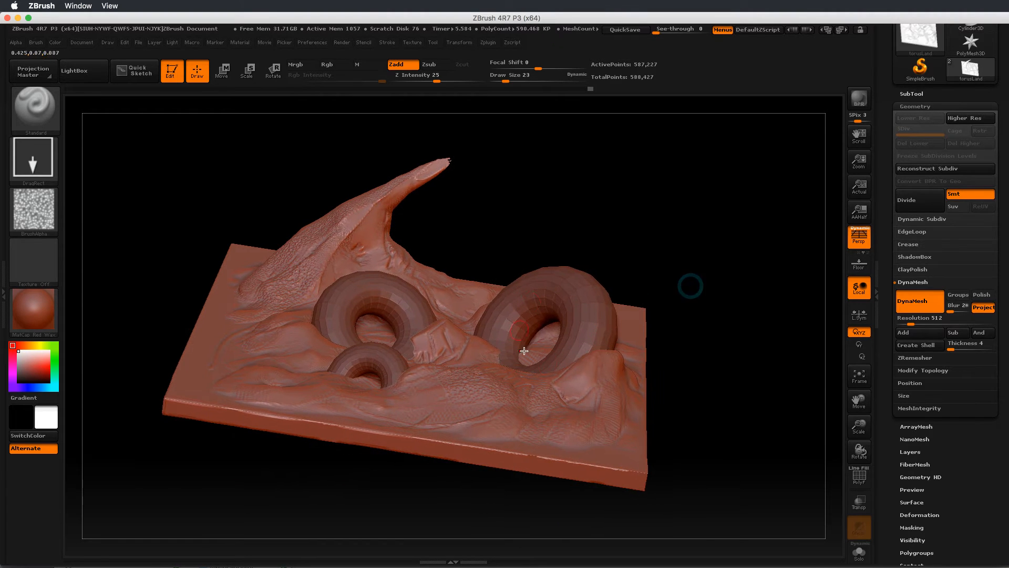
mouse_move(671, 205)
mouse_down()
mouse_move(696, 219)
mouse_move(671, 227)
mouse_up()
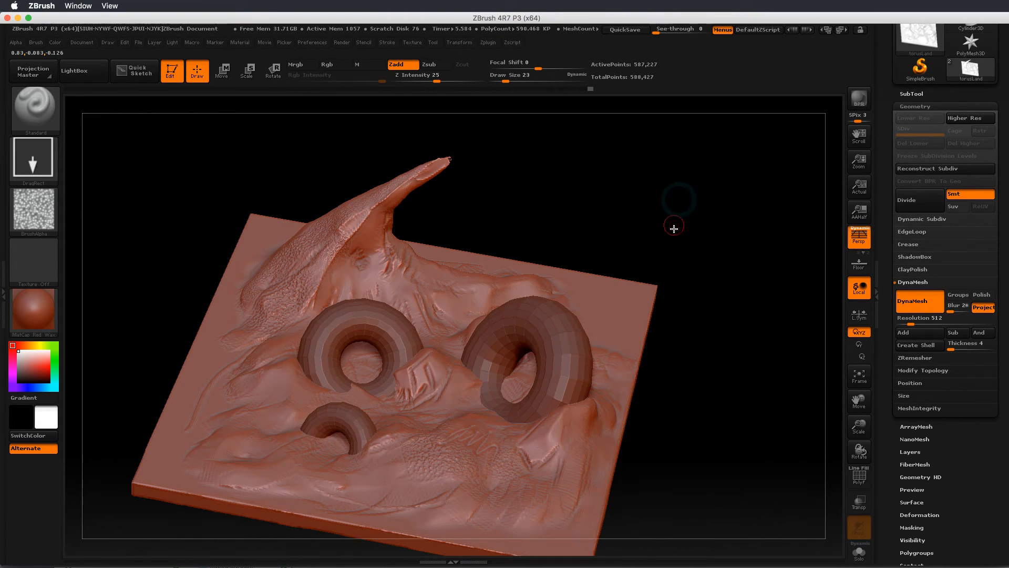
mouse_move(704, 330)
mouse_down()
mouse_move(716, 295)
mouse_move(716, 349)
mouse_move(653, 401)
mouse_up()
drag(708, 242, 738, 289)
alt+drag(747, 211, 736, 136)
alt+drag(739, 201, 755, 270)
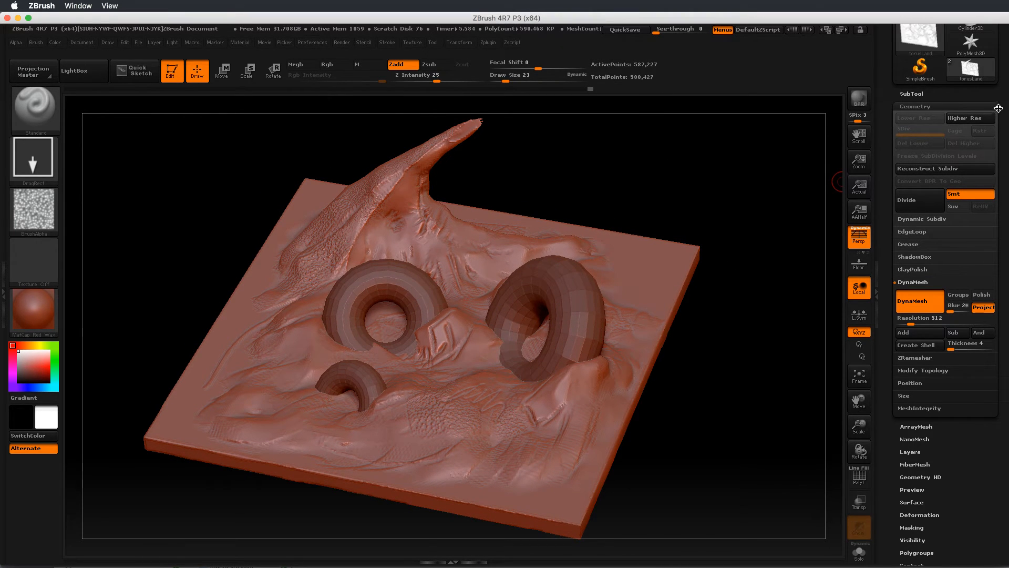
- Hide the tori subtool so that only the sculpted ground is displayed
drag(1003, 100, 1003, 185)
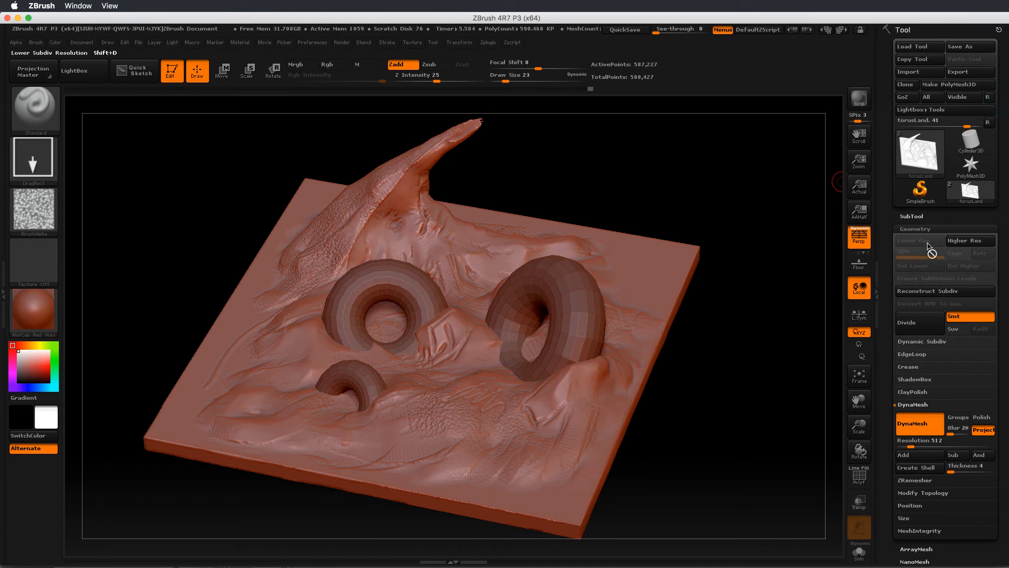
click(917, 217)
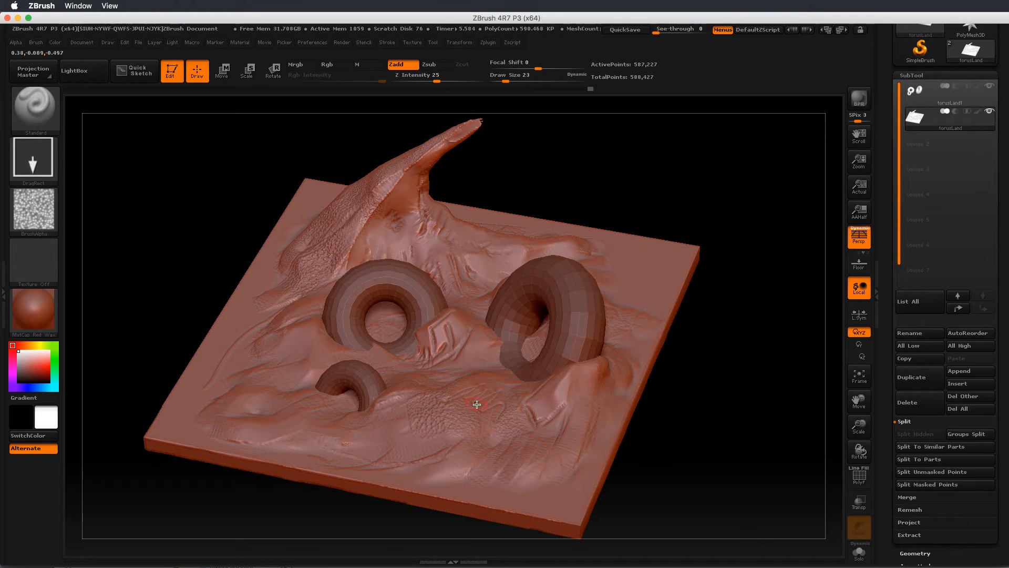
drag(724, 379, 728, 361)
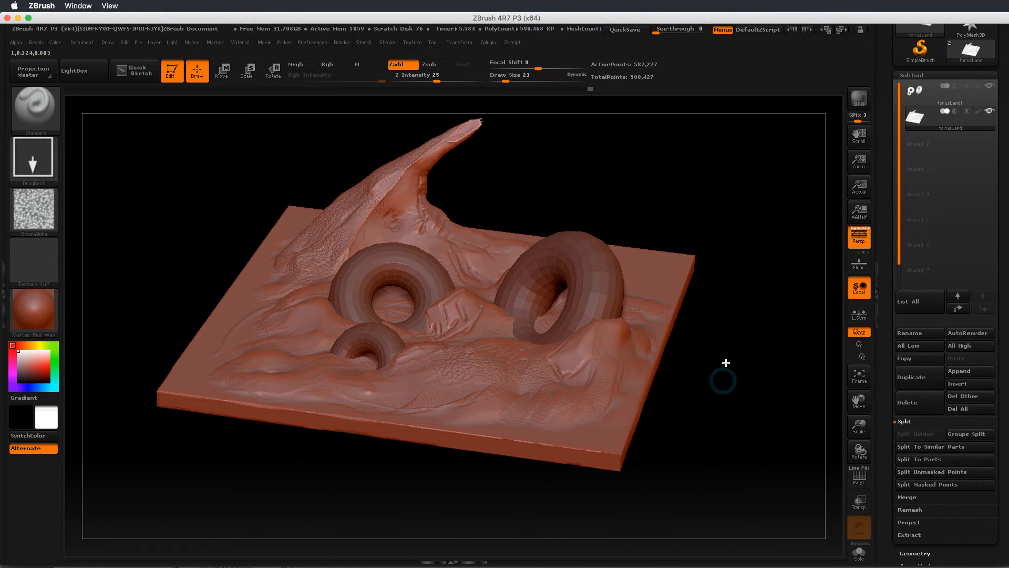
click(989, 84)
drag(702, 345, 707, 367)
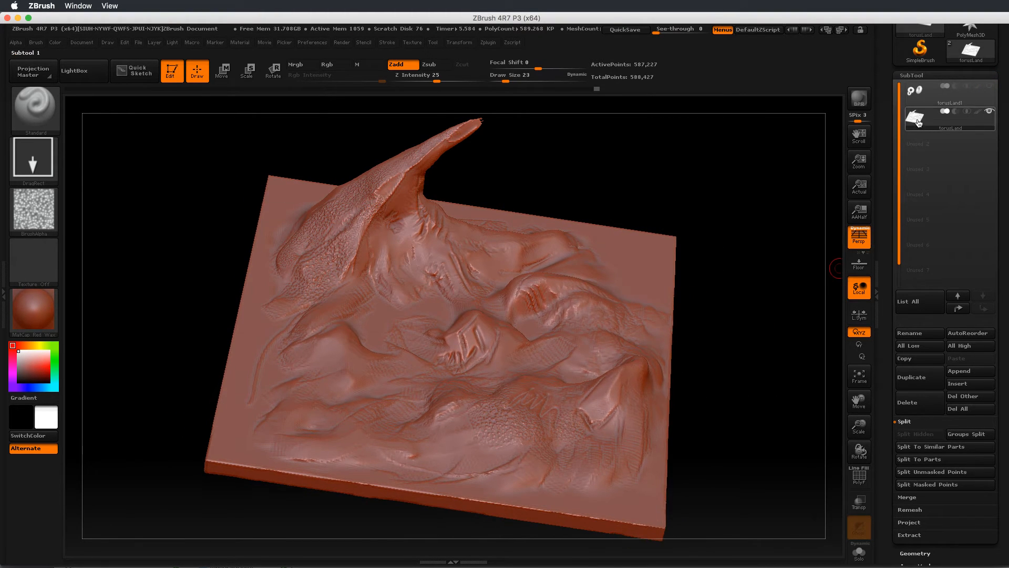
- Turn off DynaMesh for the sculpted ground subtool
click(915, 397)
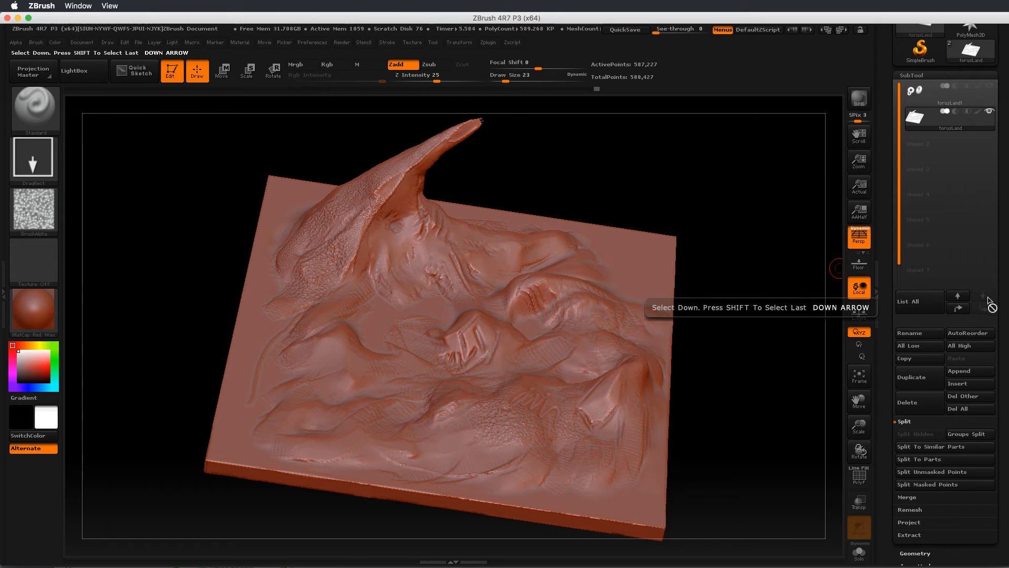
scroll(991, 305, down, 5)
drag(1008, 201, 1007, 203)
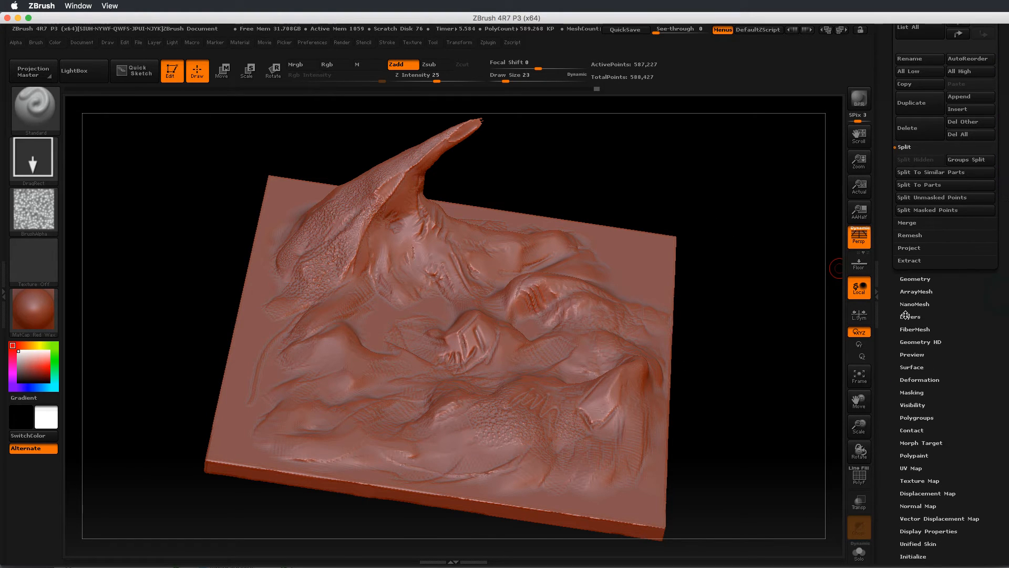
click(920, 279)
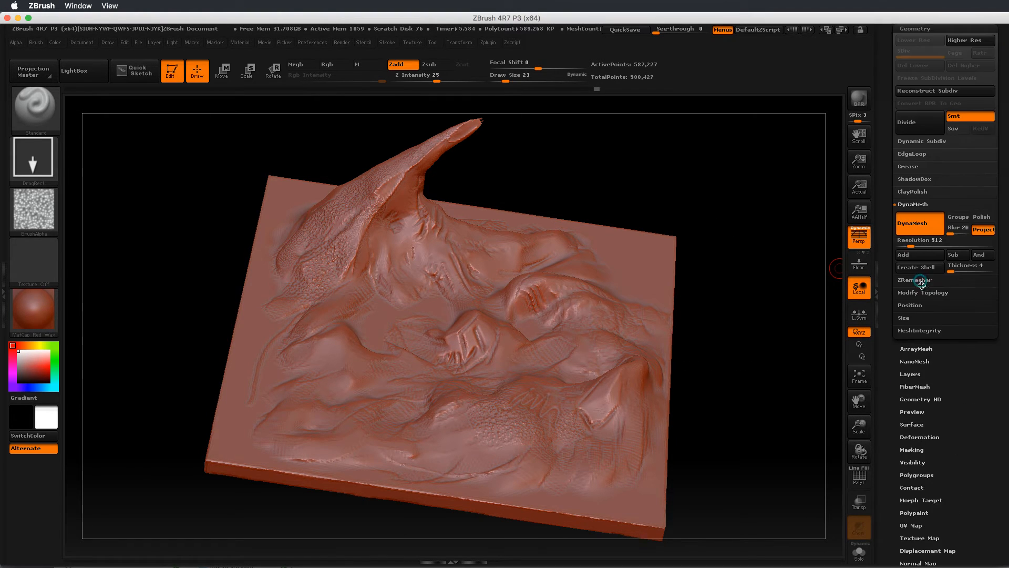
click(917, 223)
scroll(1001, 279, up, 5)
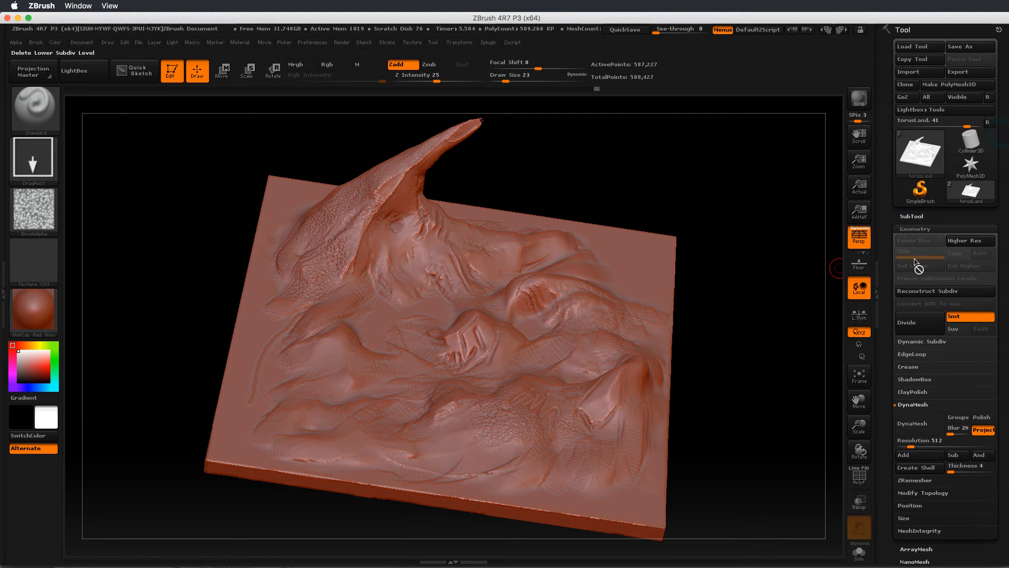
- Duplicate the ground subtool, keeping only the lowest subtool in the list selected and visible
click(911, 216)
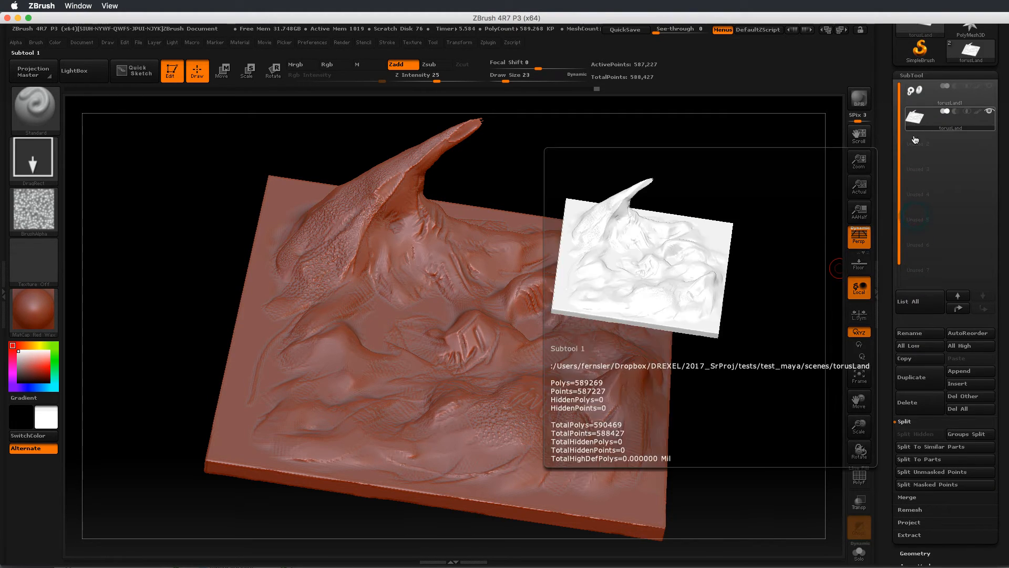
click(919, 380)
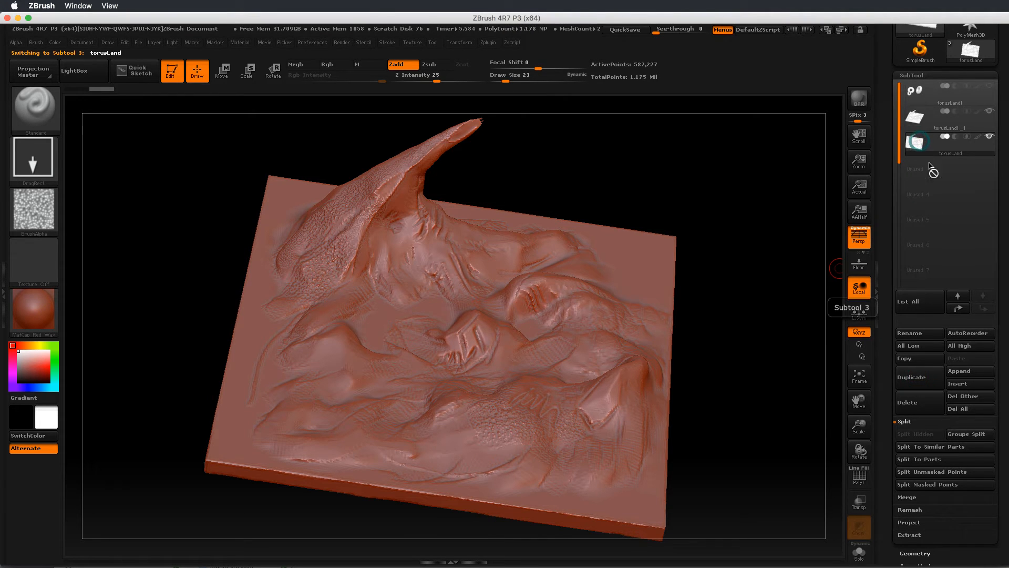
click(990, 110)
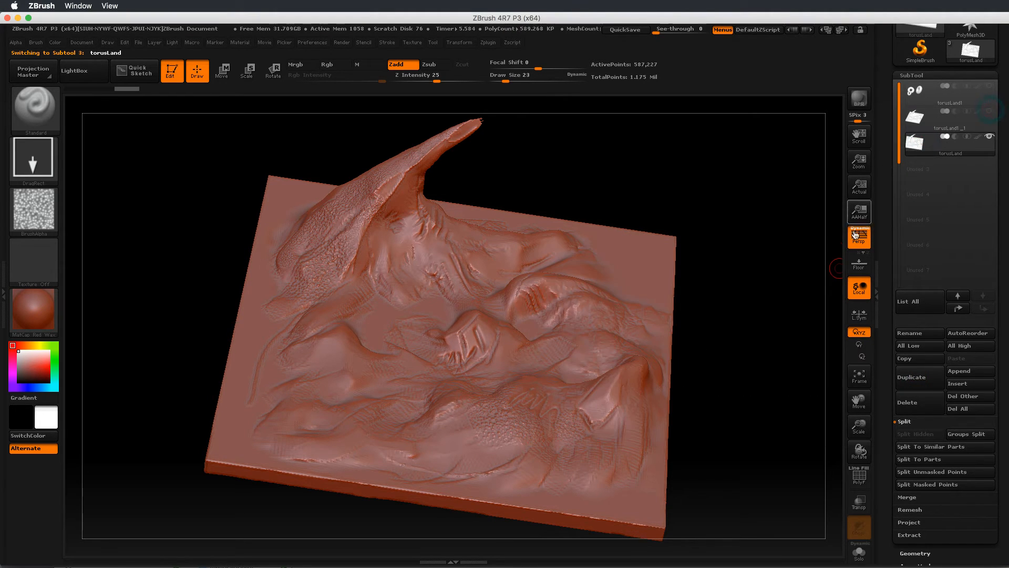
drag(741, 305, 746, 279)
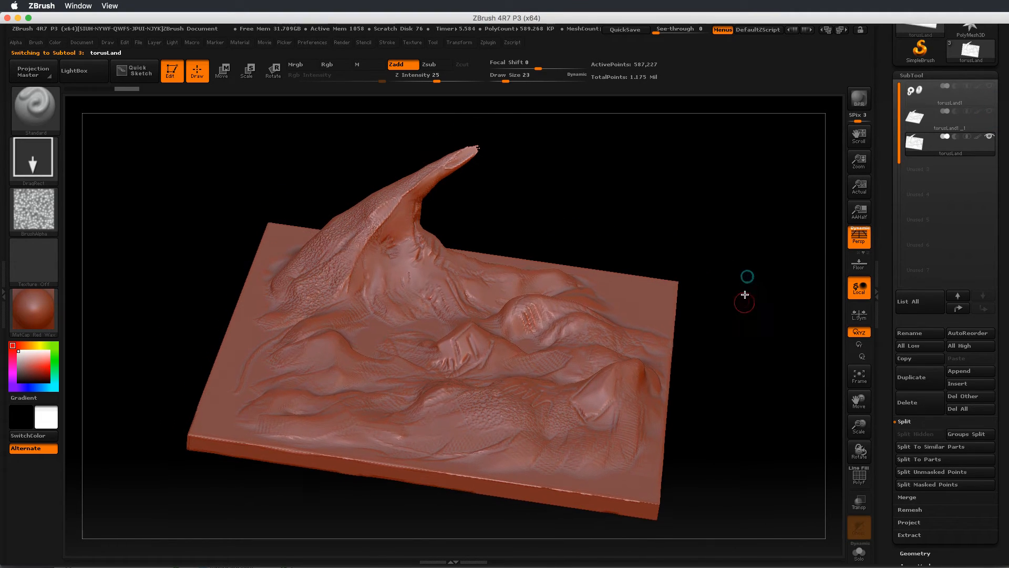
drag(642, 190, 715, 343)
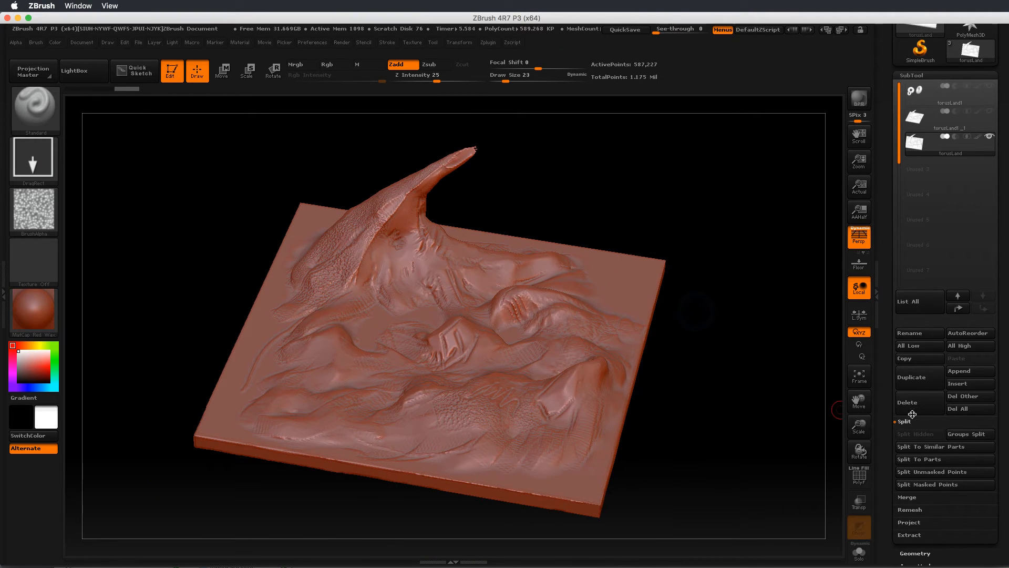
- Open the ZRemesher settings in the geometry options of the visible ground subtool
scroll(998, 336, down, 5)
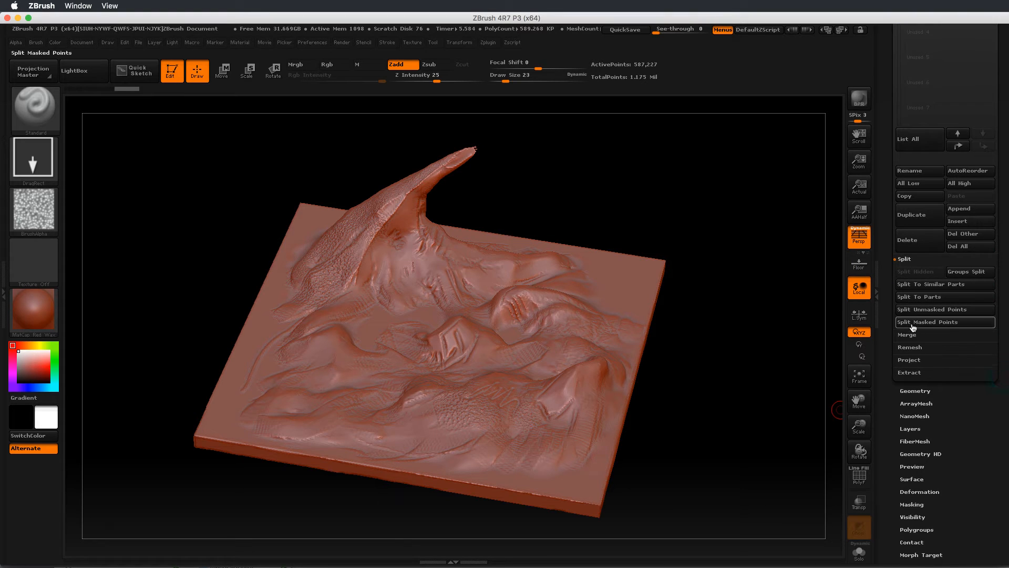
click(915, 391)
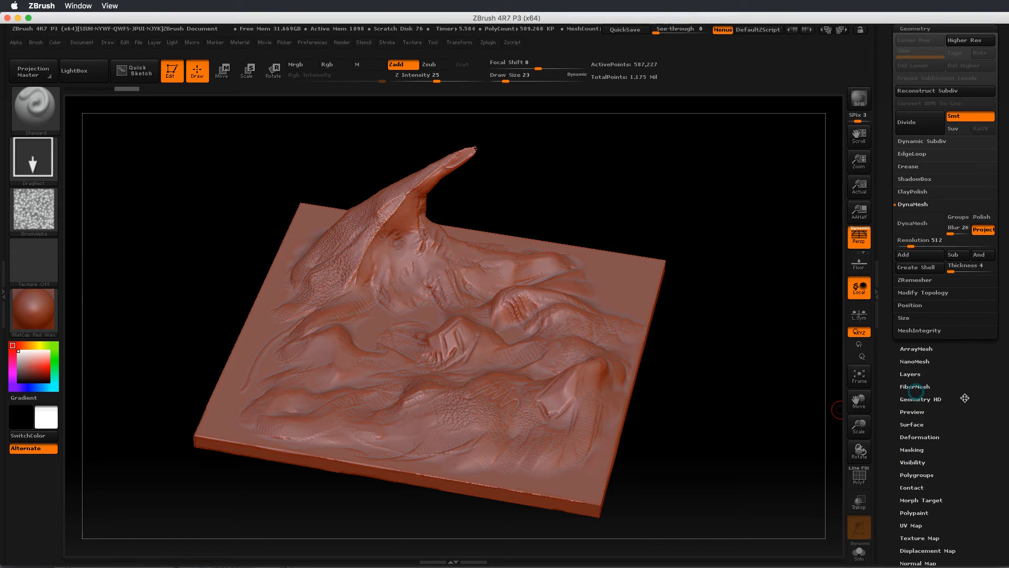
scroll(1003, 243, up, 5)
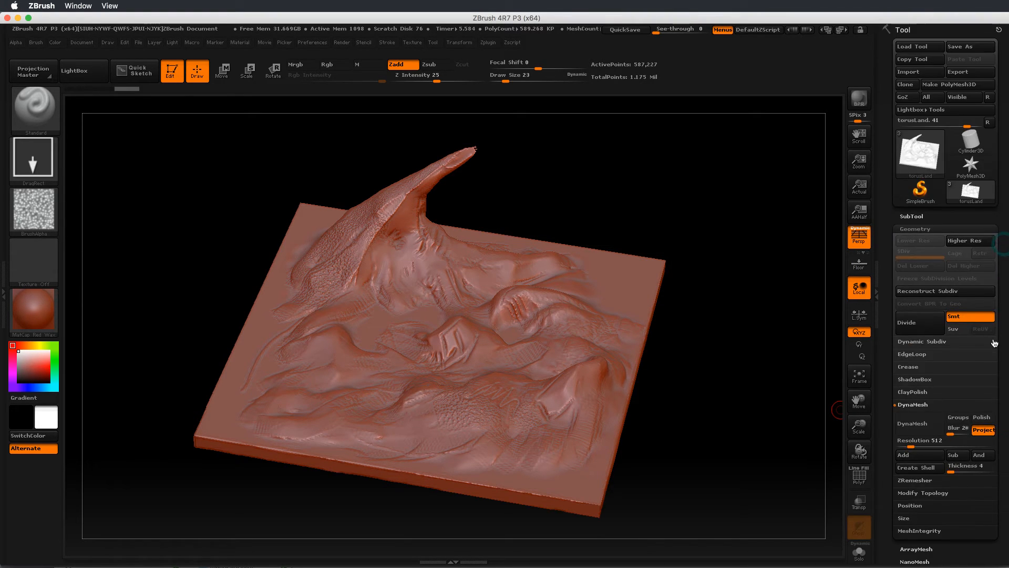
scroll(931, 240, down, 4)
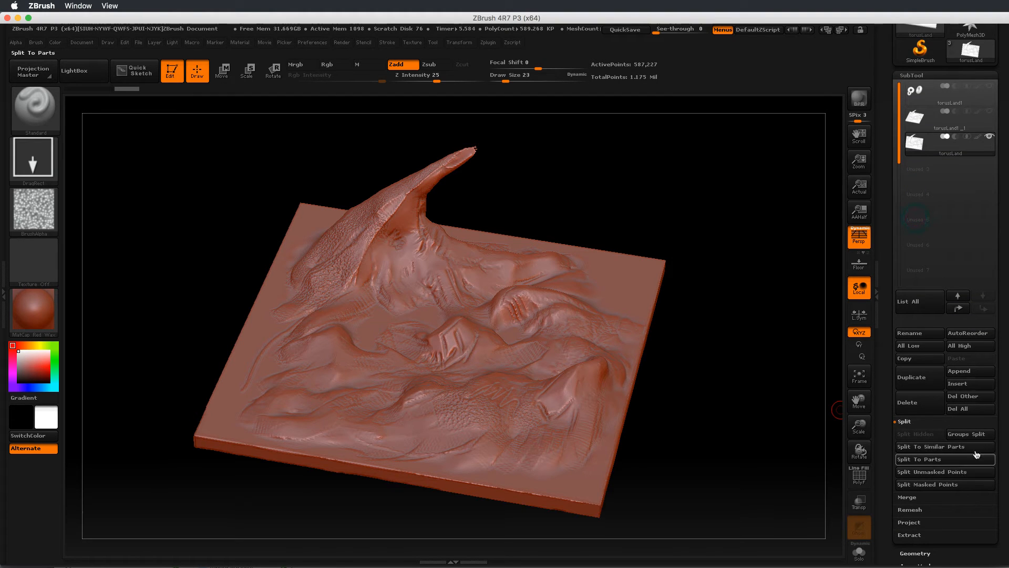
click(910, 509)
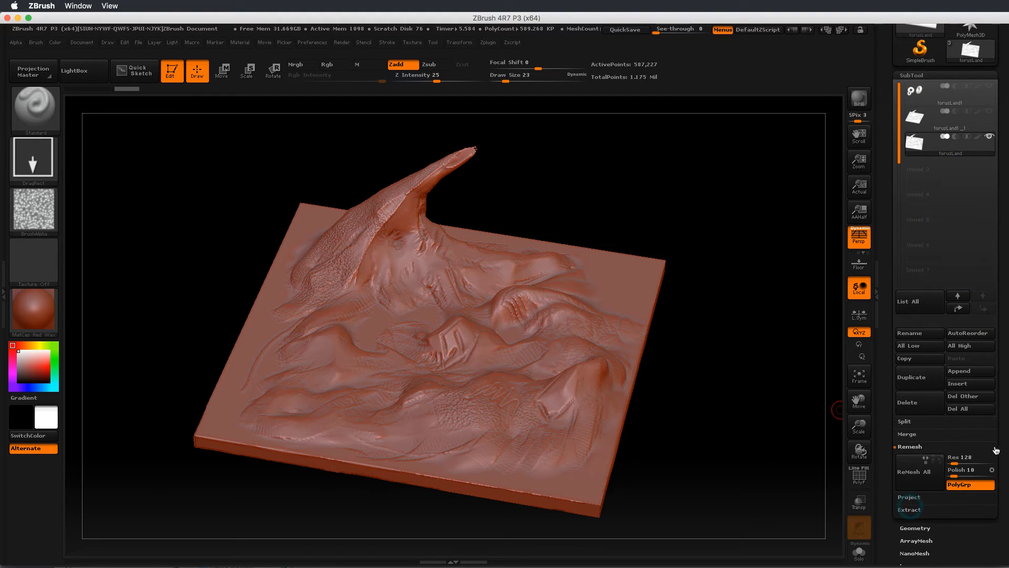
scroll(1002, 428, down, 4)
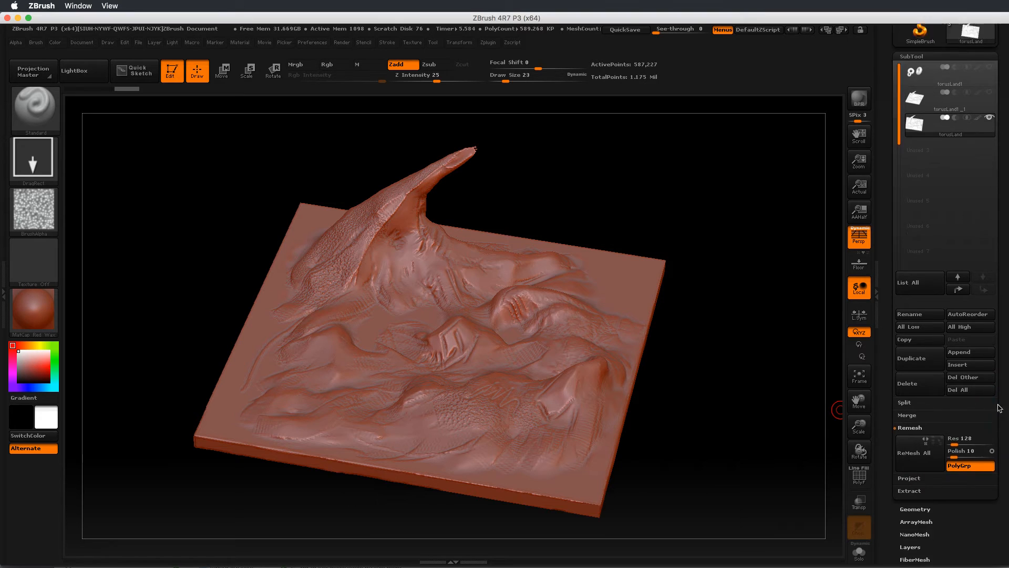
scroll(984, 353, up, 1)
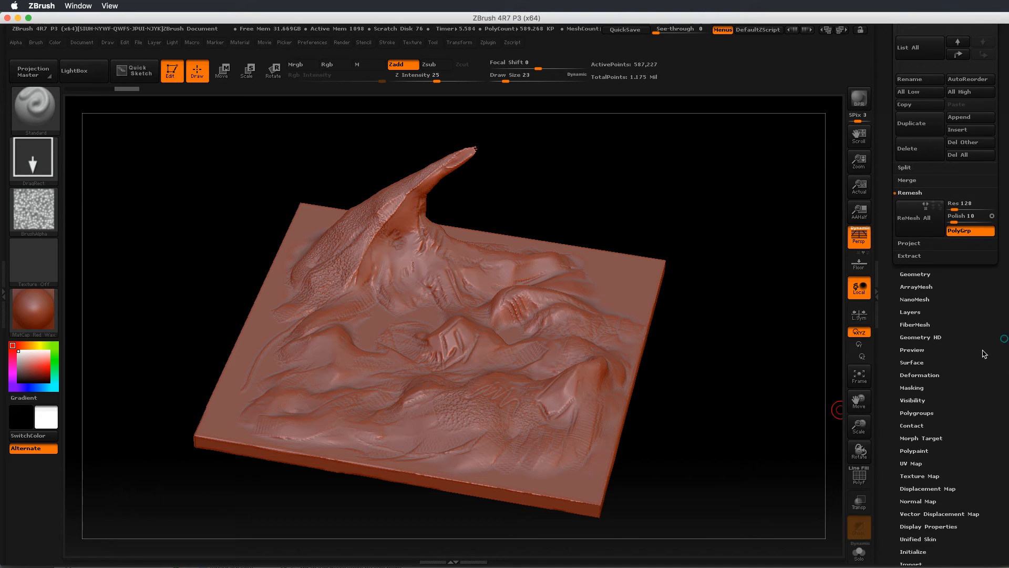
click(922, 275)
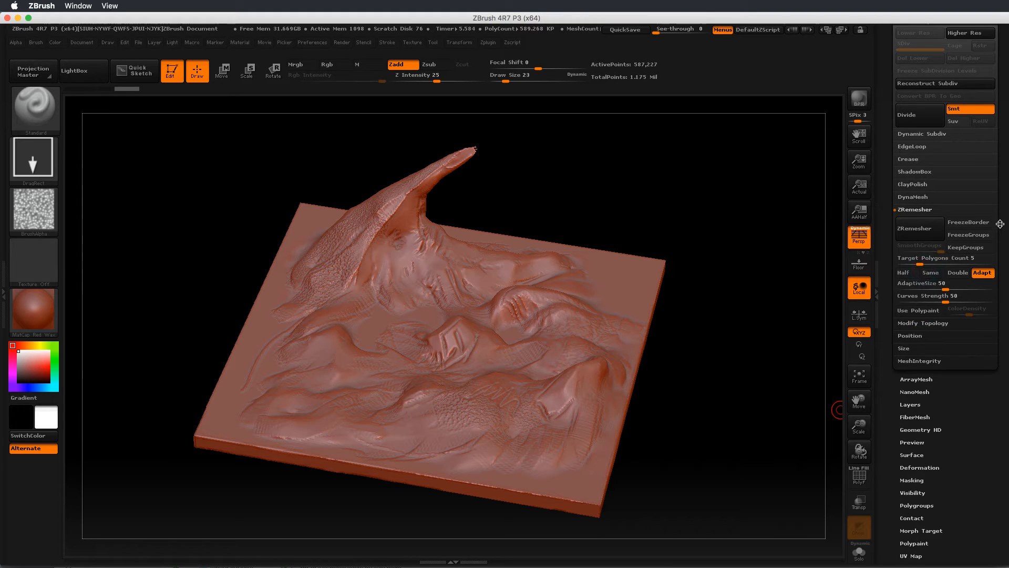
drag(1002, 222, 999, 234)
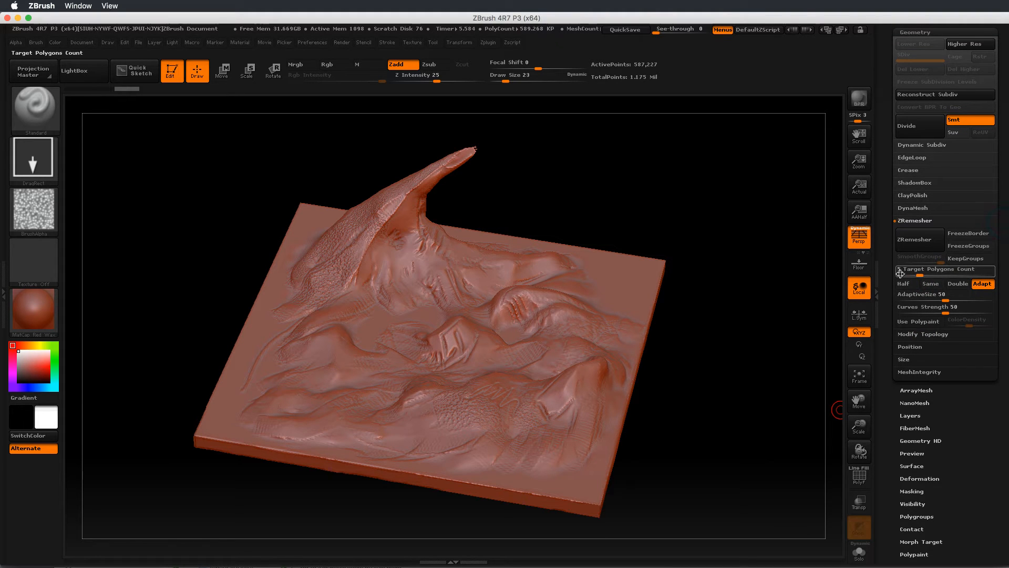
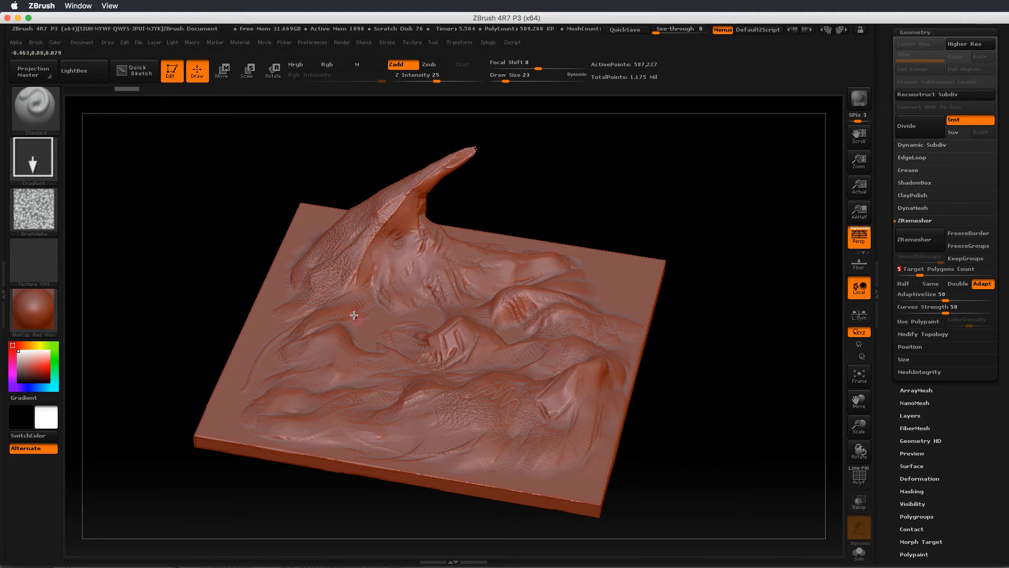
click(36, 108)
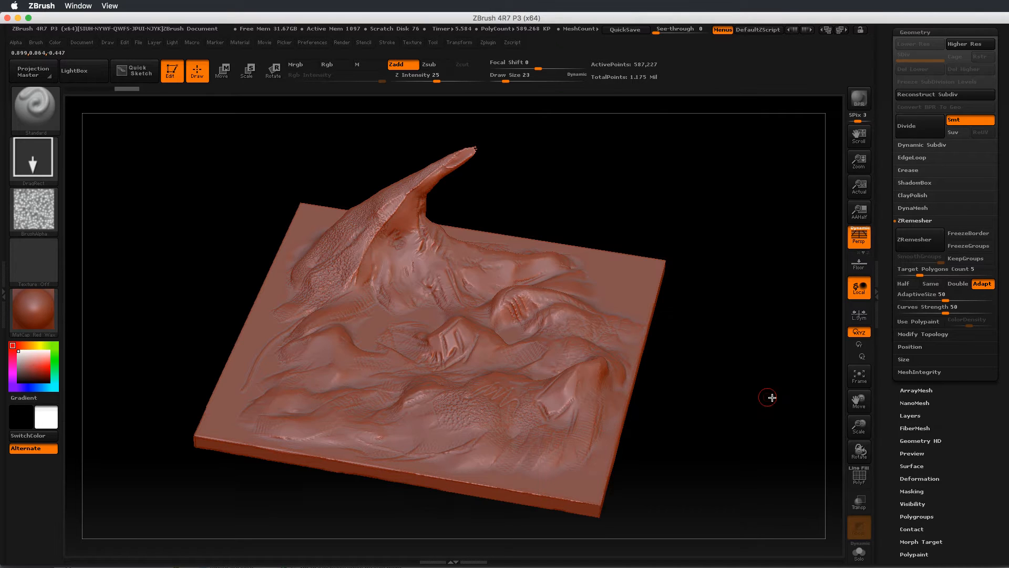
drag(717, 284, 717, 288)
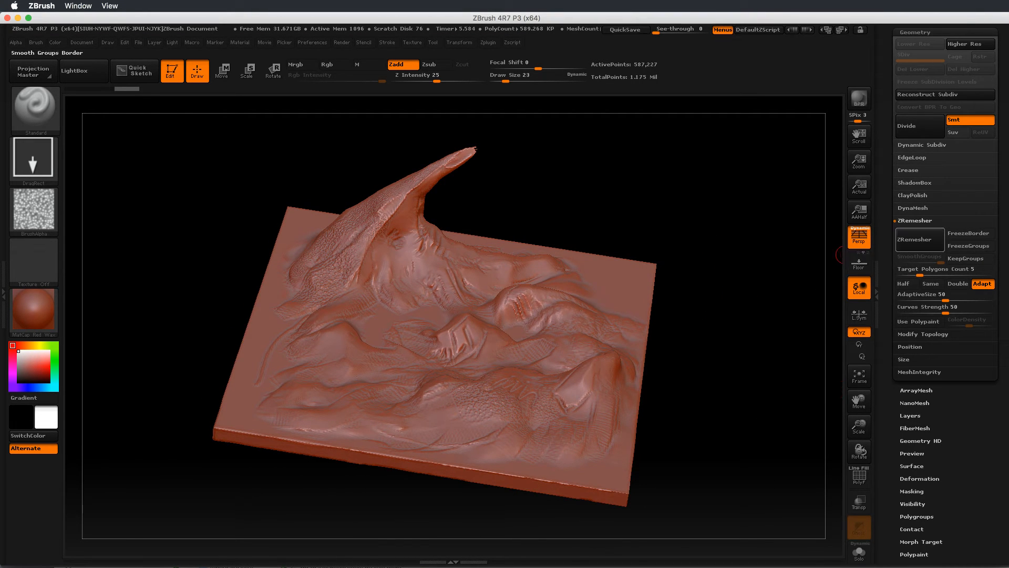
- Retopologize the duplicated ground with ZRemesher at a target polygon count of 5 and inspect its wireframe
click(920, 241)
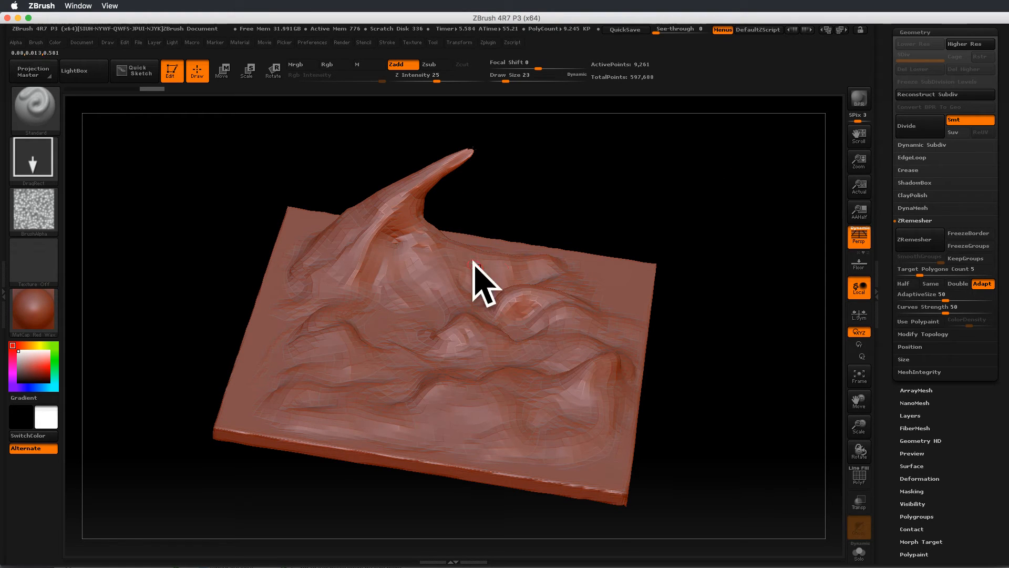
drag(565, 193, 727, 331)
click(859, 476)
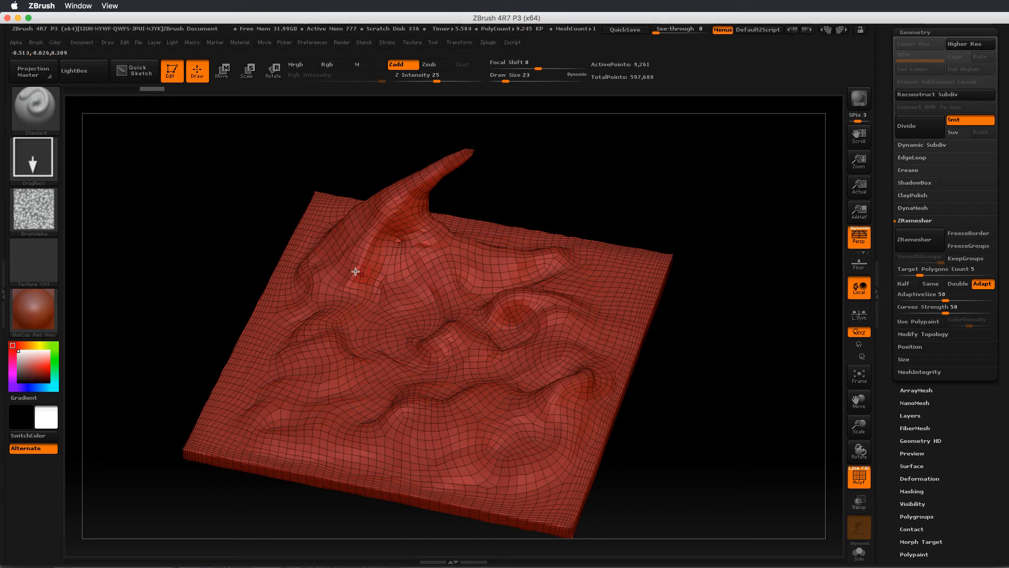
drag(690, 412, 661, 377)
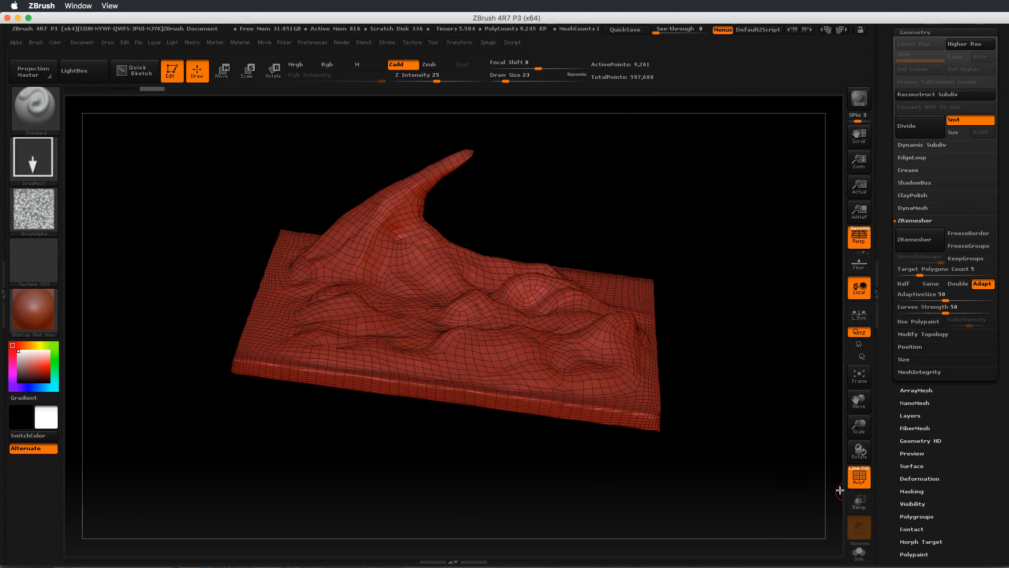
click(858, 475)
mouse_move(746, 357)
mouse_down()
mouse_move(718, 398)
mouse_move(741, 416)
mouse_move(756, 388)
mouse_move(725, 394)
mouse_move(746, 396)
mouse_up()
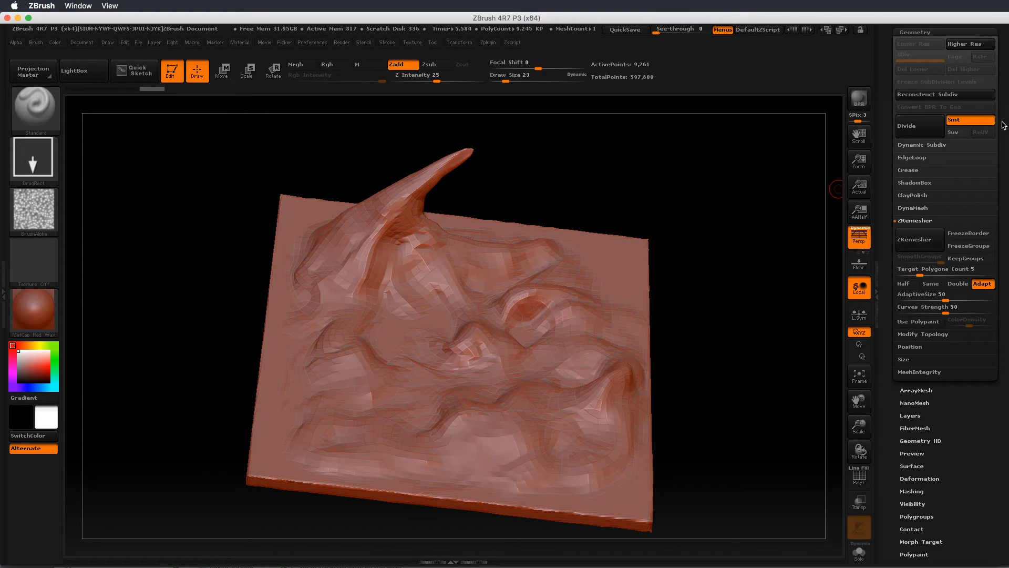
- Compare the detailed ground subtool with the remeshed one, leaving only the remeshed lowest subtool selected and visible
drag(1002, 123, 992, 202)
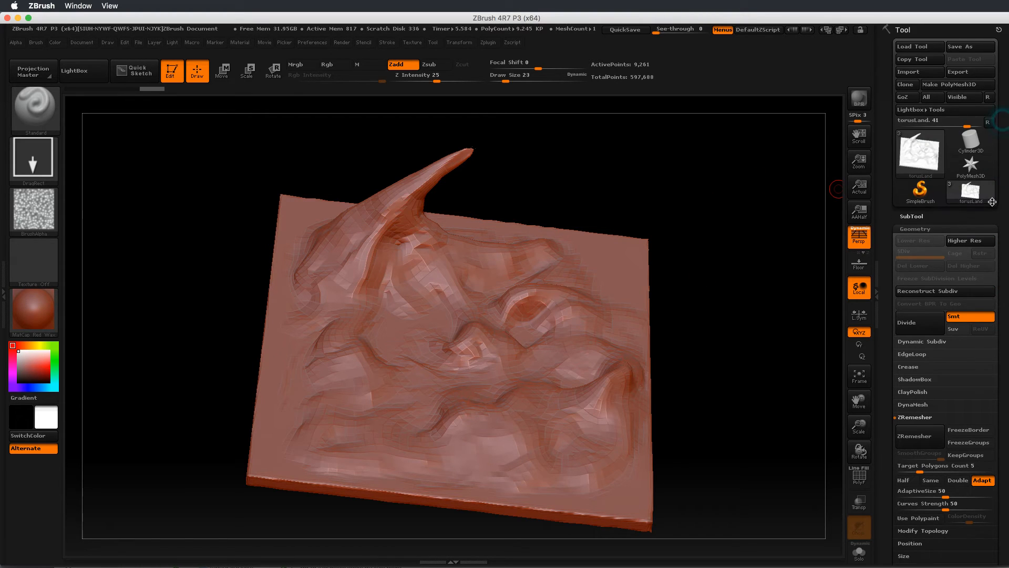
click(907, 230)
click(911, 216)
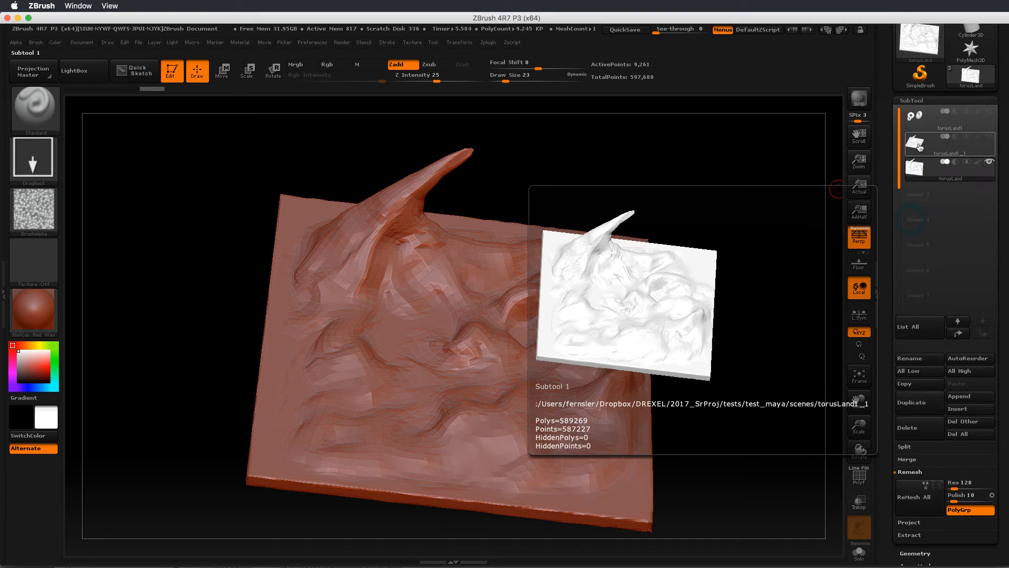
click(920, 147)
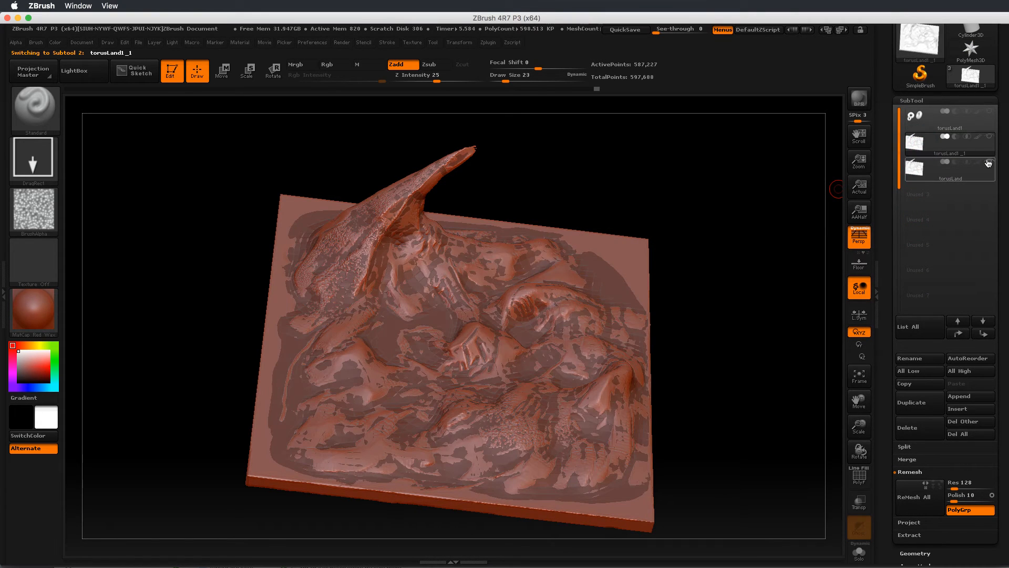
click(988, 163)
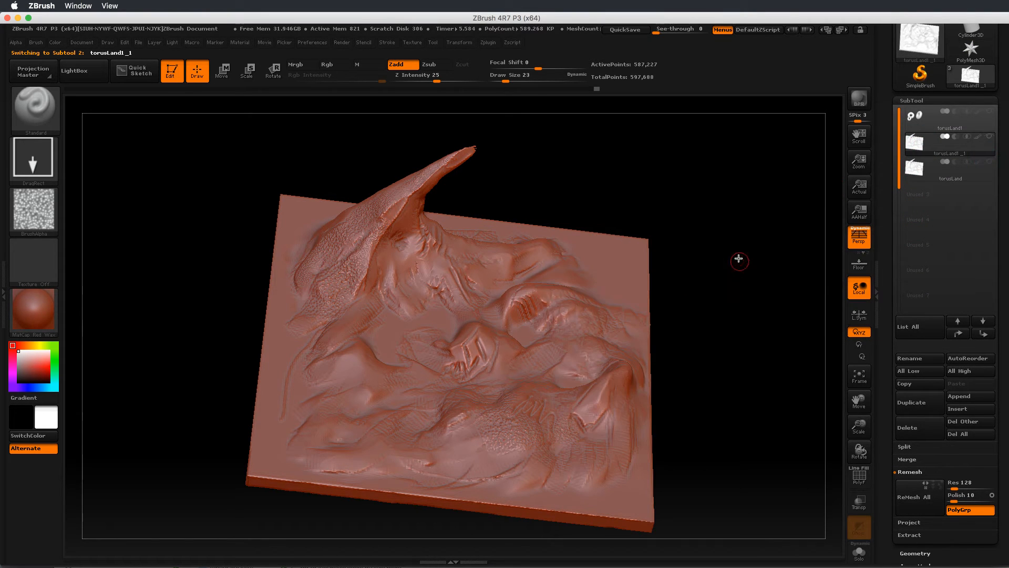
click(917, 168)
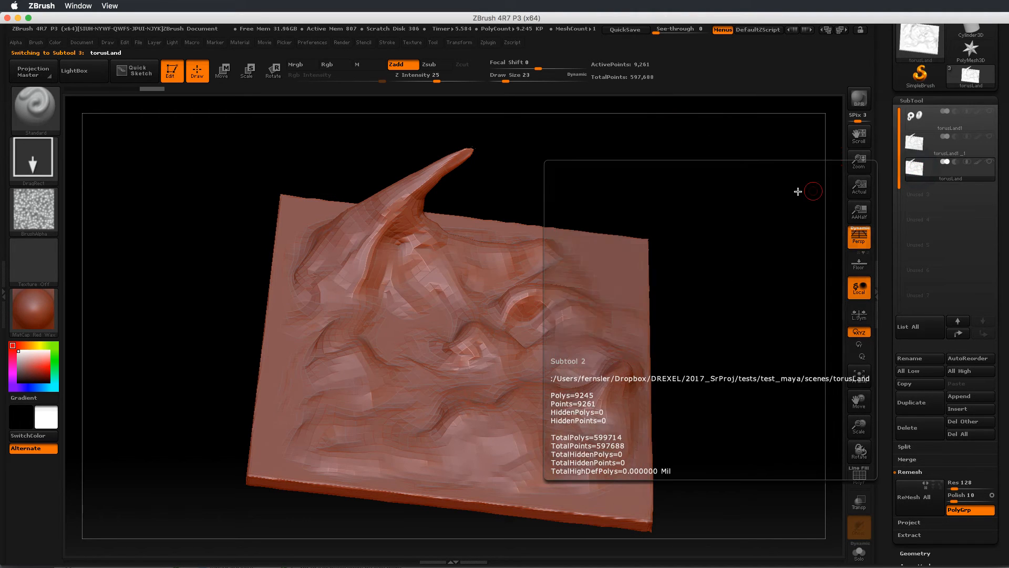
drag(725, 216, 720, 171)
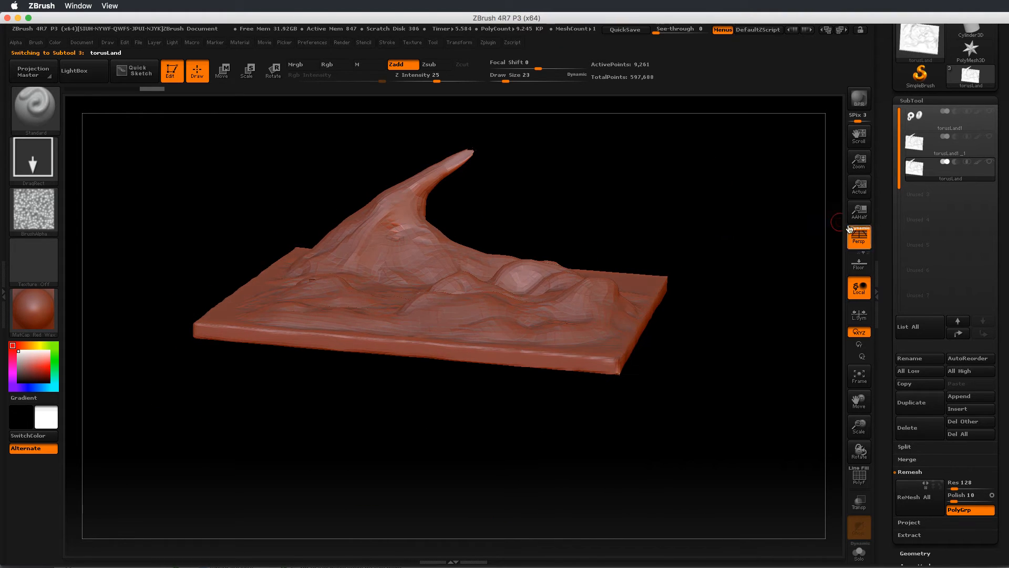
- Turn off perspective and show the remeshed ground exactly from the side
click(858, 239)
drag(699, 210, 503, 186)
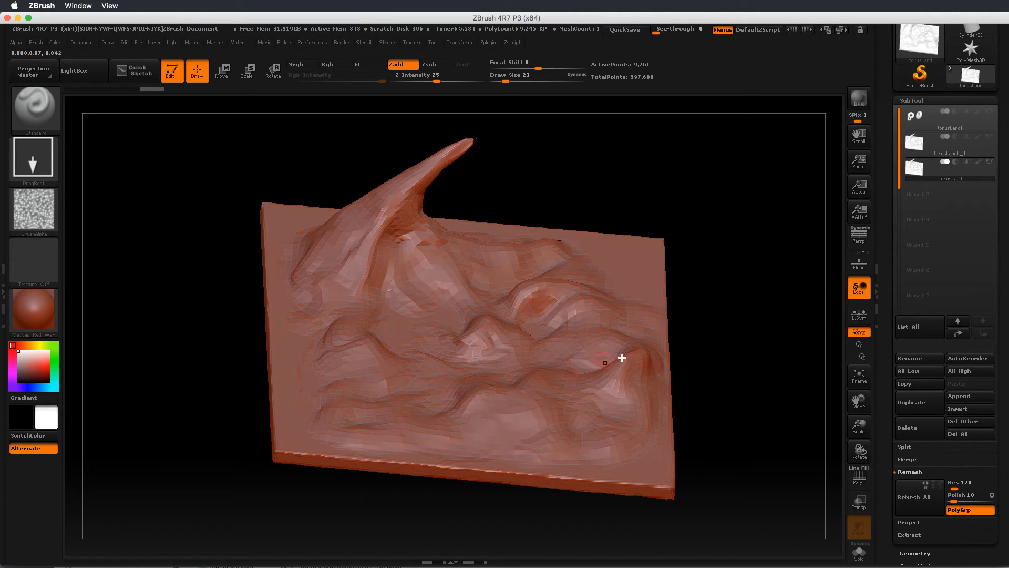
drag(747, 289, 733, 227)
drag(543, 345, 553, 380)
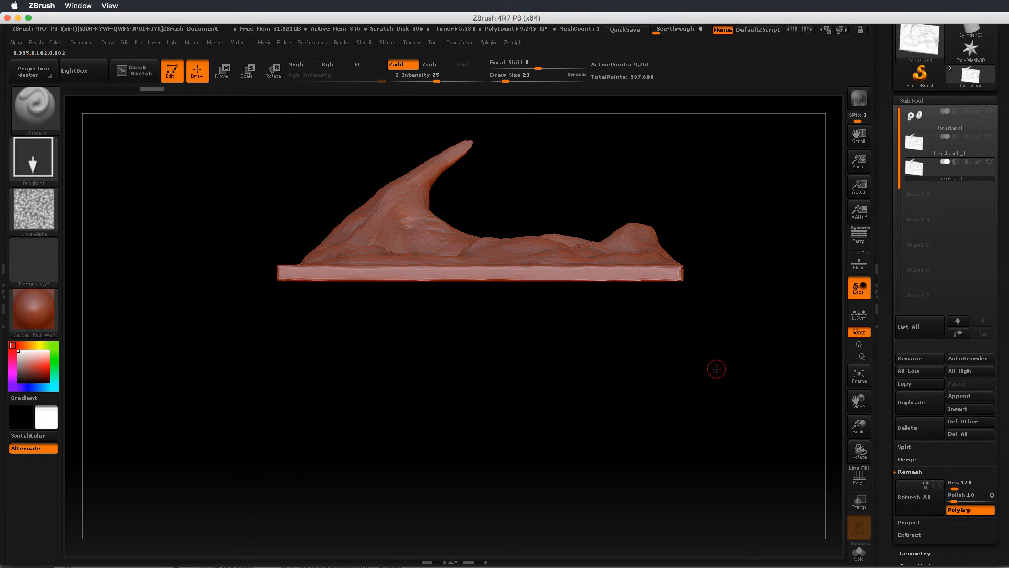
alt+drag(715, 325, 700, 387)
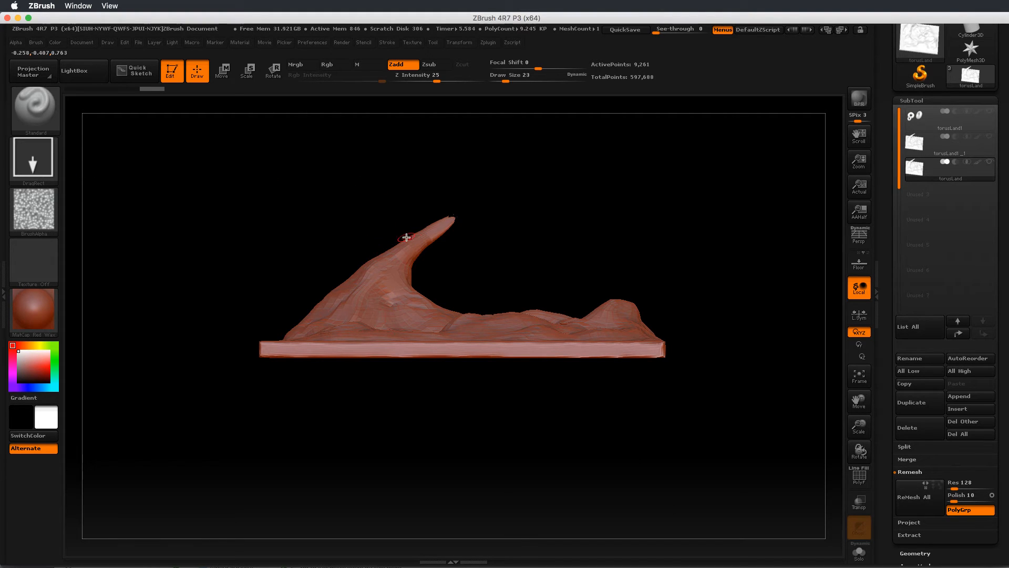
- Isolate the terrain above the slab as its own polygroup, display the polygroup wireframe, and unhide the whole mesh
key(ctrl+shift)
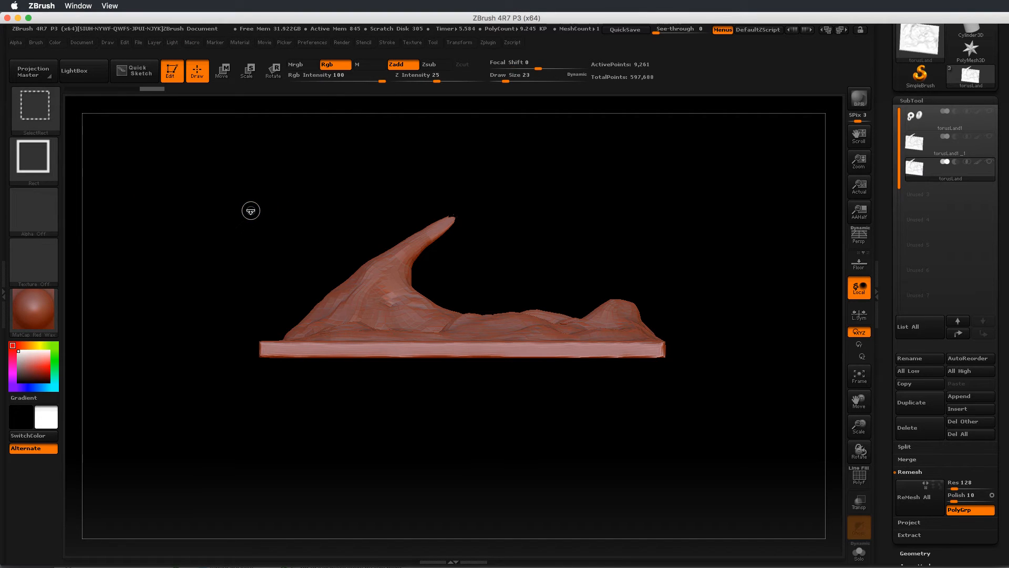
ctrl+shift+drag(204, 170, 718, 341)
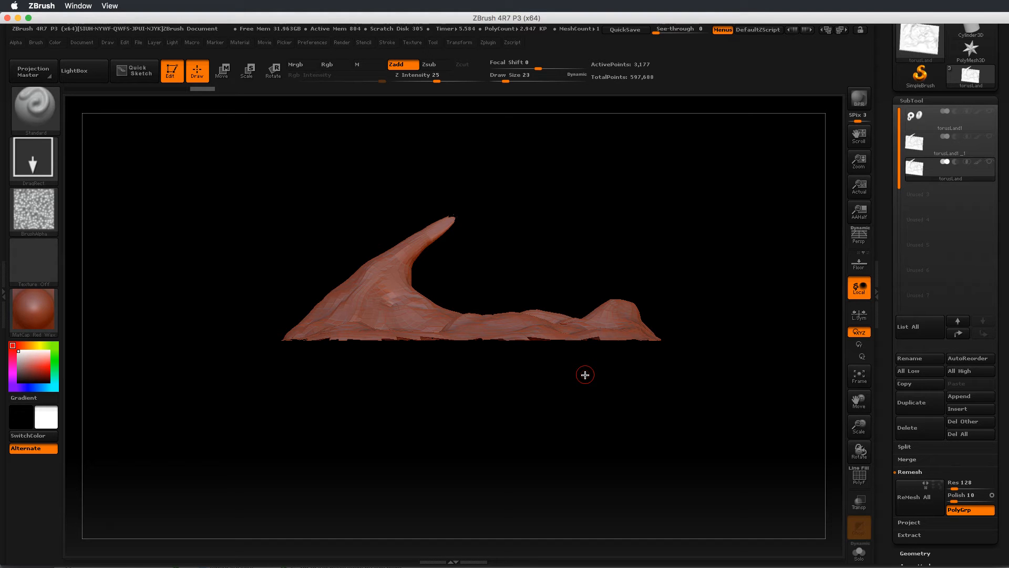
click(862, 477)
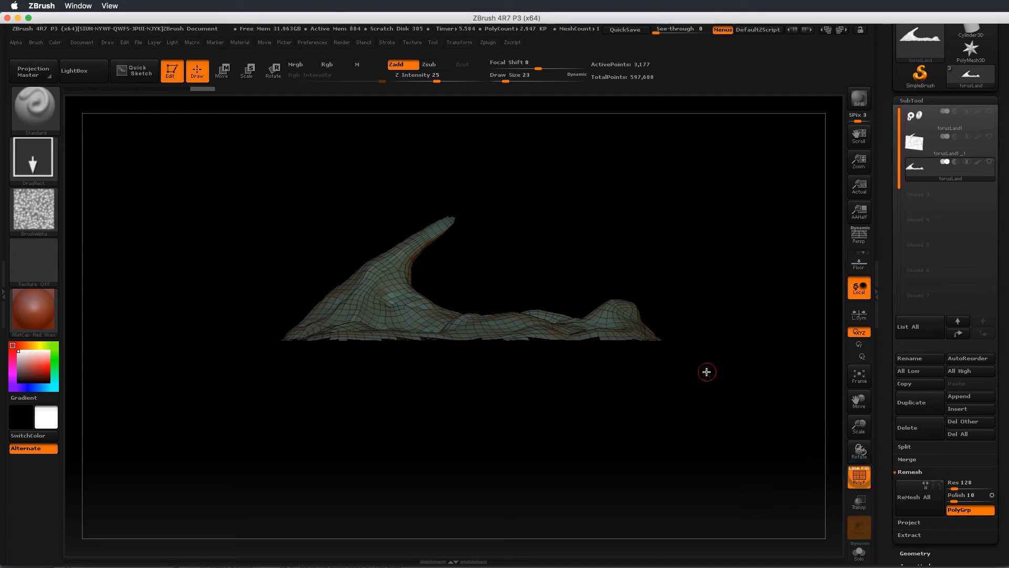
key(ctrl+shift)
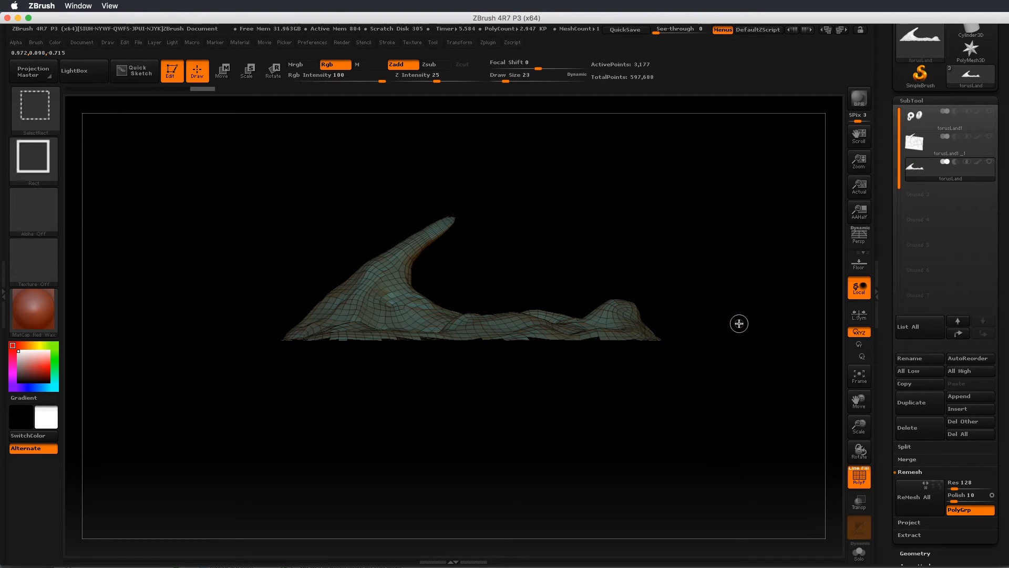
ctrl+shift+click(741, 321)
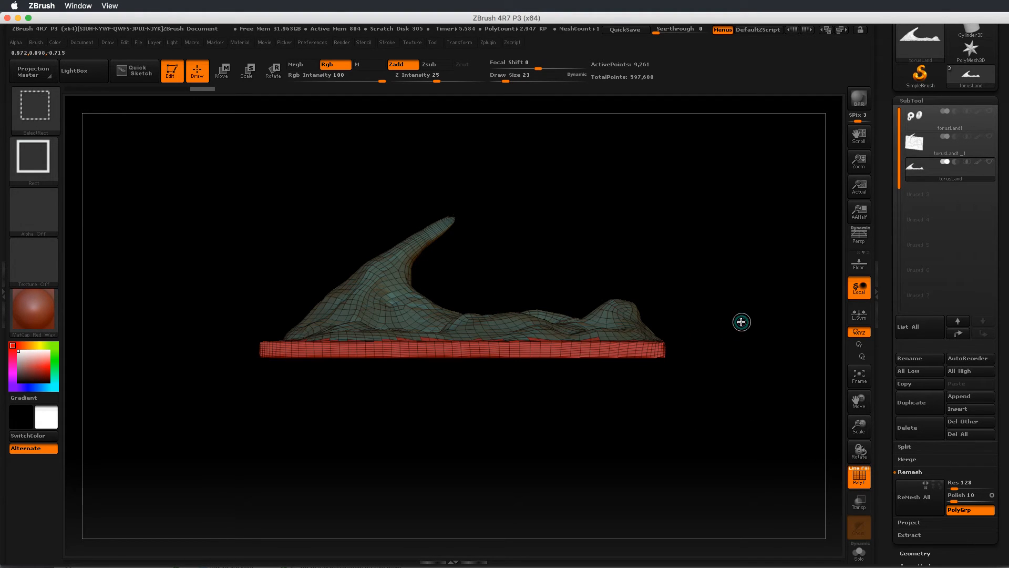
drag(734, 333, 765, 289)
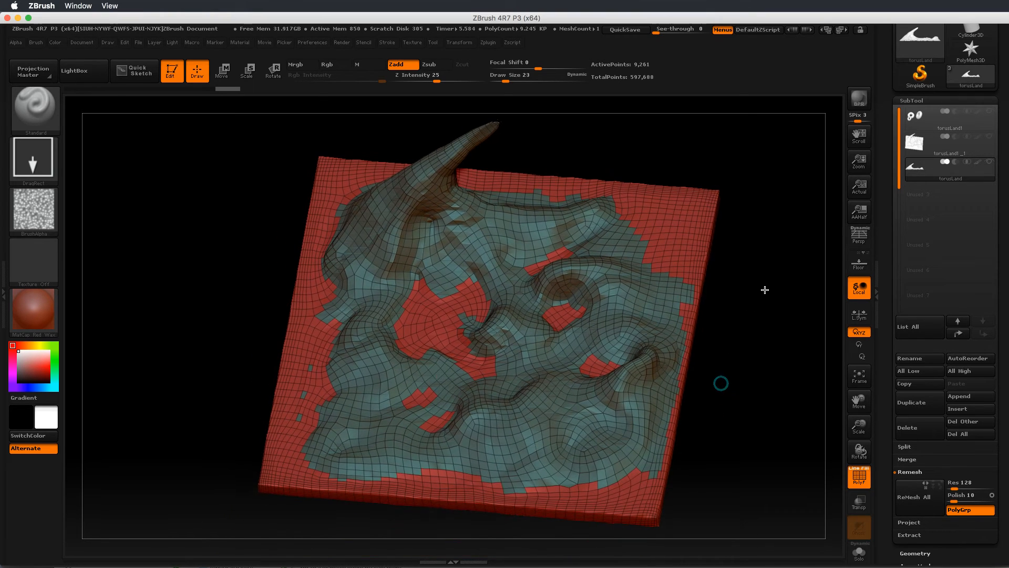
- Isolate the terrain and slab polygroups in turn to examine their borders and the stray polygons near the slab's edge
ctrl+shift+click(369, 375)
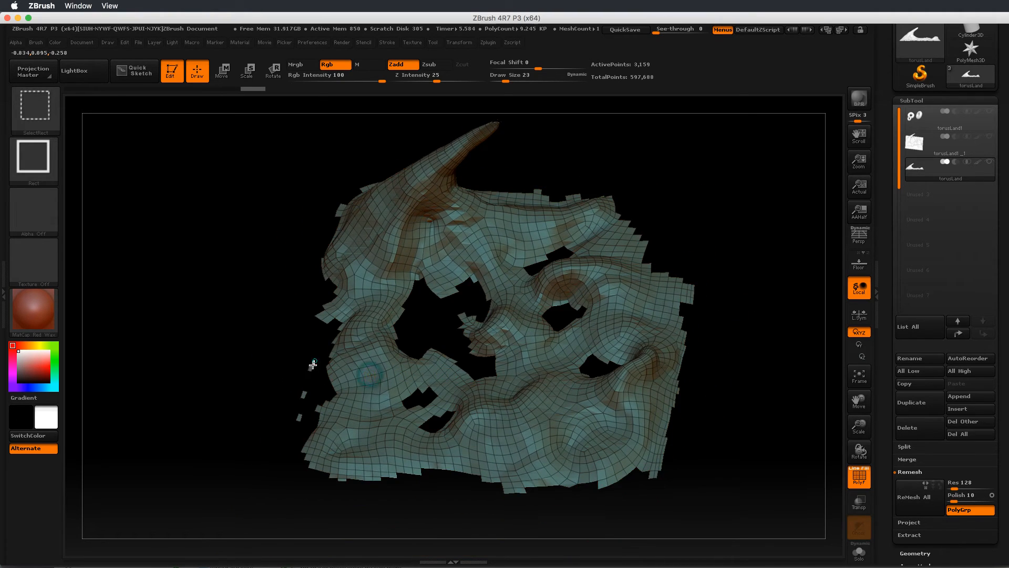
ctrl+shift+click(313, 365)
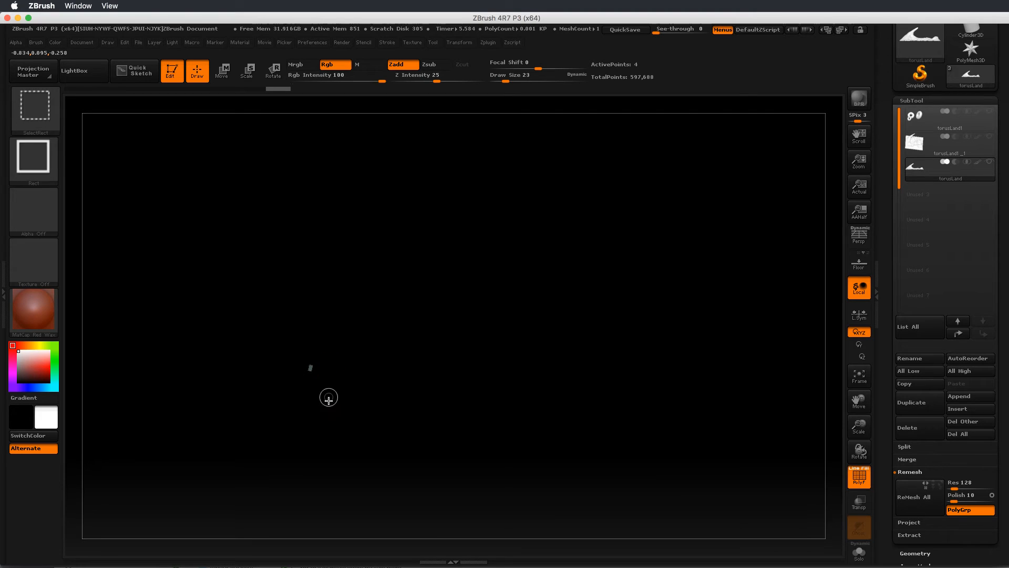
ctrl+shift+click(312, 369)
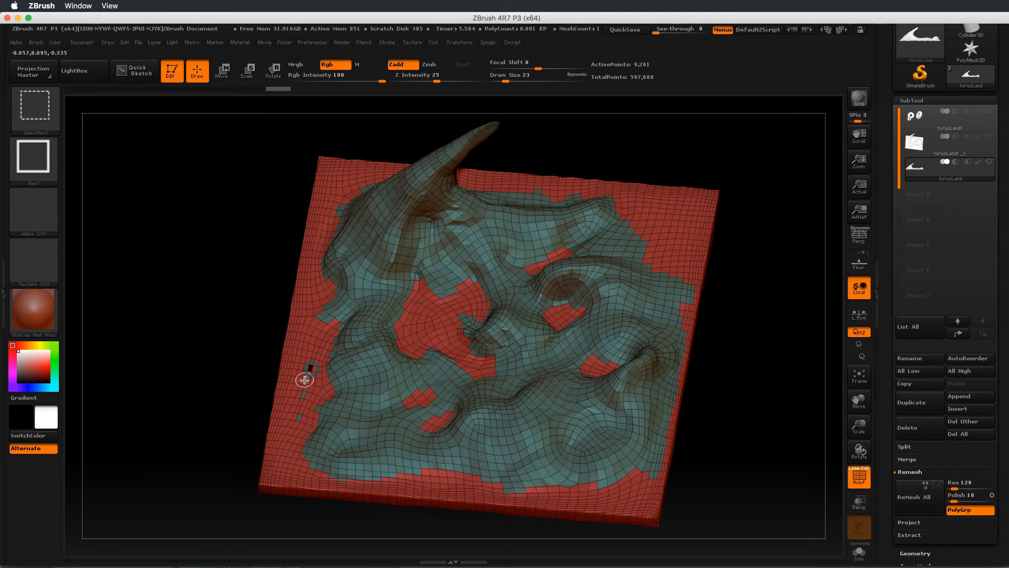
ctrl+shift+click(305, 393)
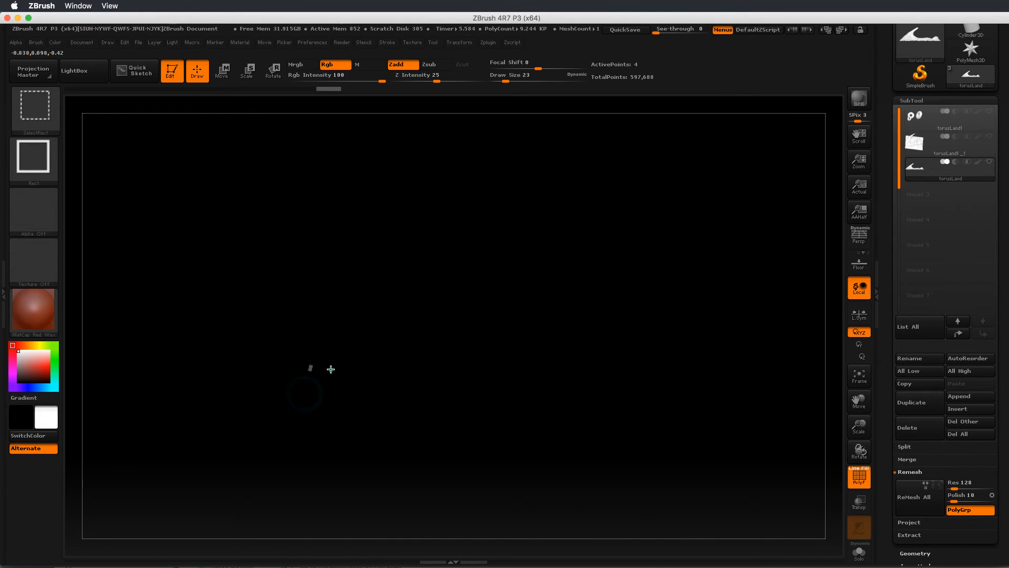
ctrl+shift+click(331, 369)
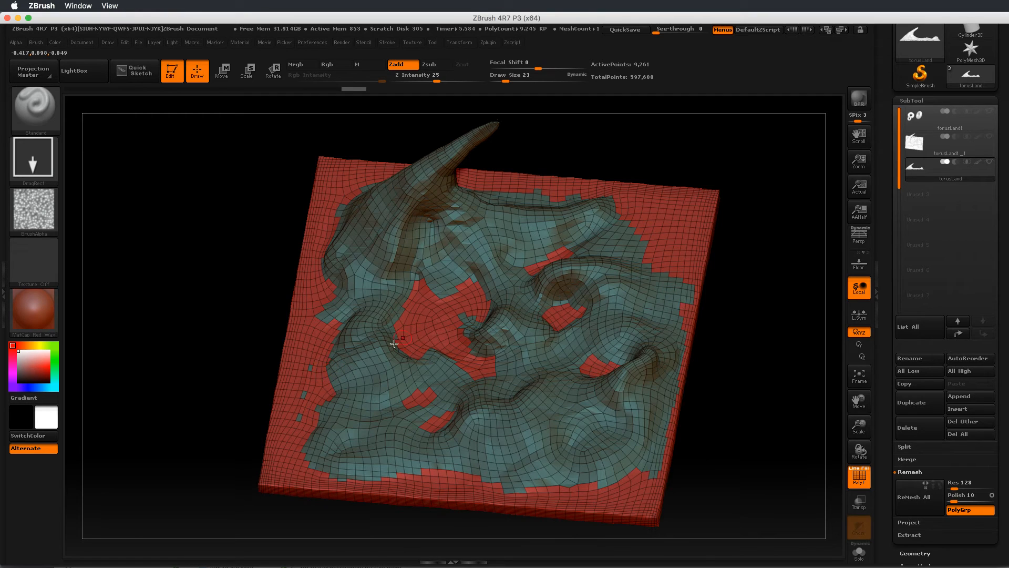
ctrl+shift+click(372, 367)
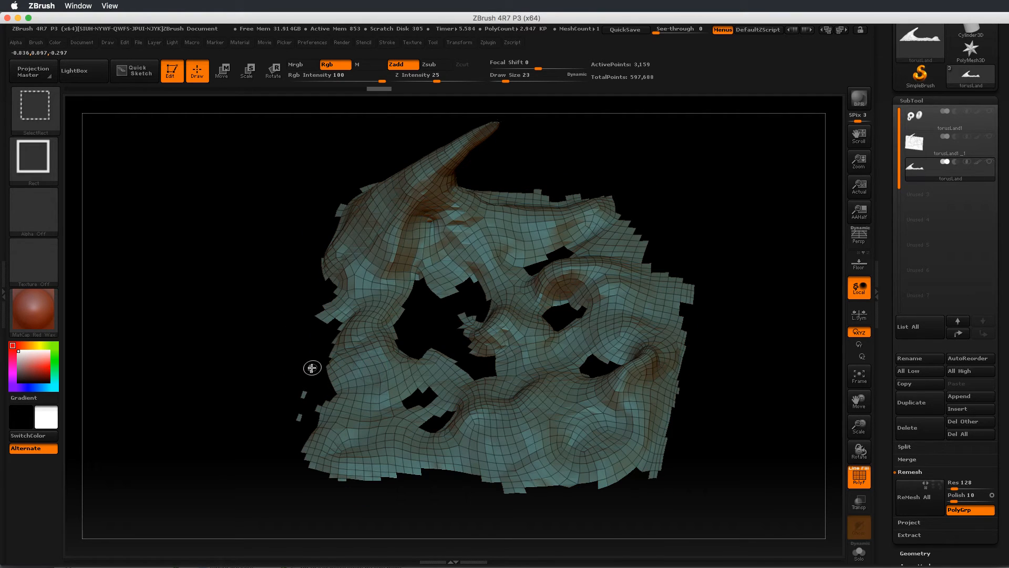
ctrl+shift+click(280, 361)
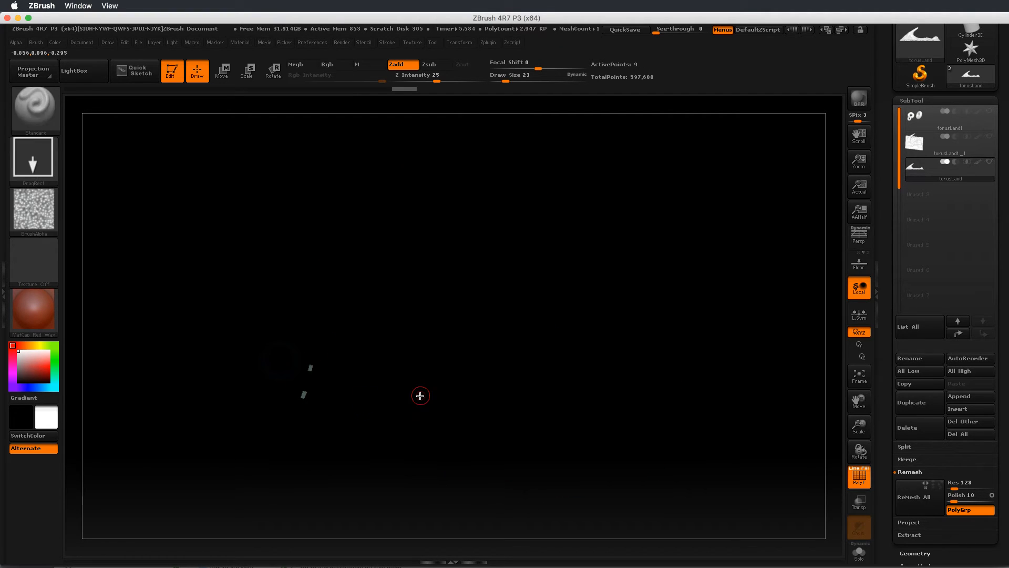
ctrl+shift+click(327, 397)
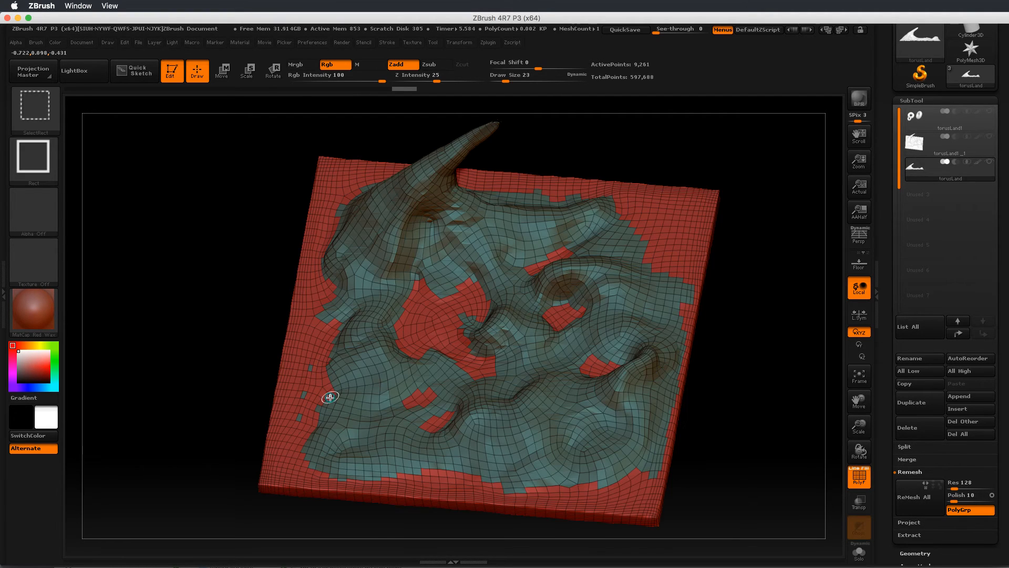
ctrl+shift+click(289, 394)
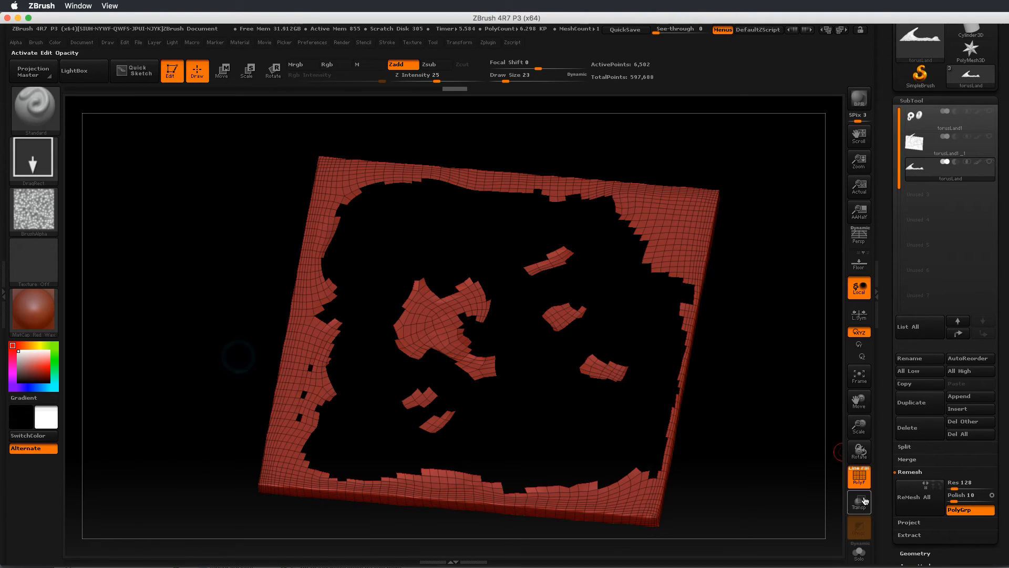
- Unhide the whole ground mesh and regroup it as a single polygroup
mouse_move(743, 439)
ctrl+shift+mouse_down()
mouse_move(761, 410)
mouse_move(756, 383)
mouse_move(741, 396)
mouse_move(766, 385)
ctrl+shift+mouse_up()
ctrl+shift+click(762, 410)
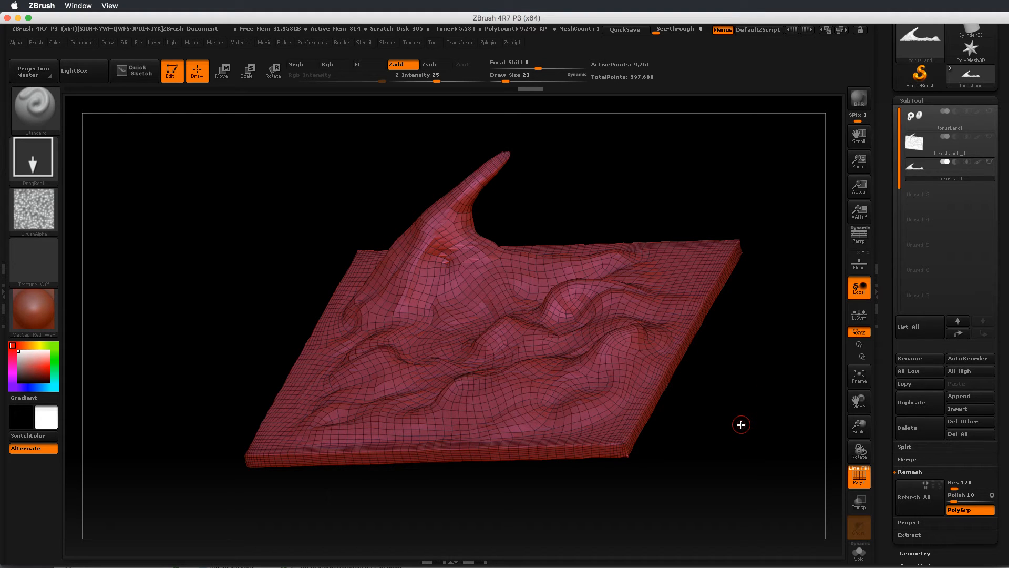
- From the side, isolate the terrain with the slab's top surface, assign it a new polygroup, and unhide the whole mesh
drag(723, 420, 733, 399)
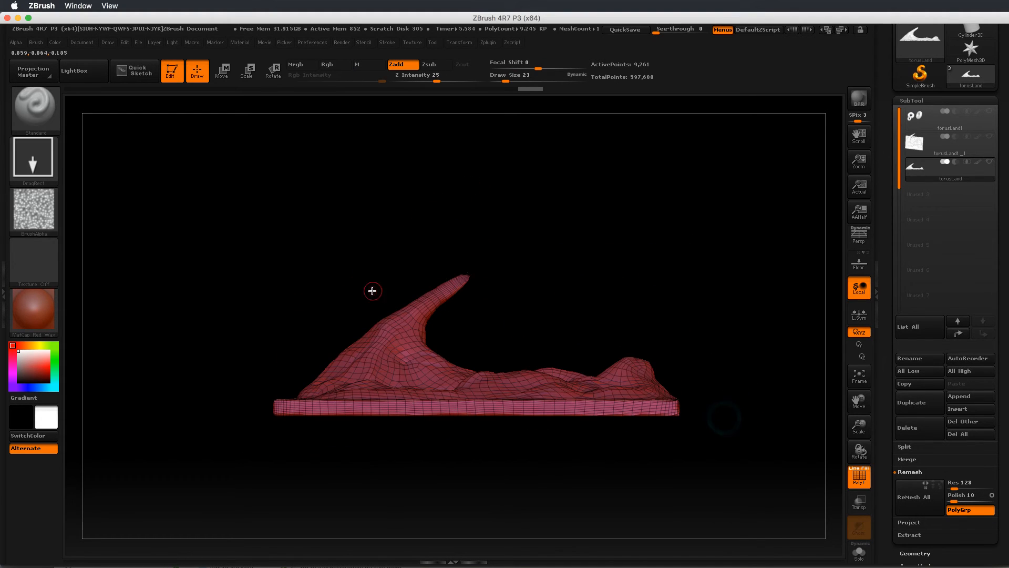
key(ctrl)
key(ctrl+shift)
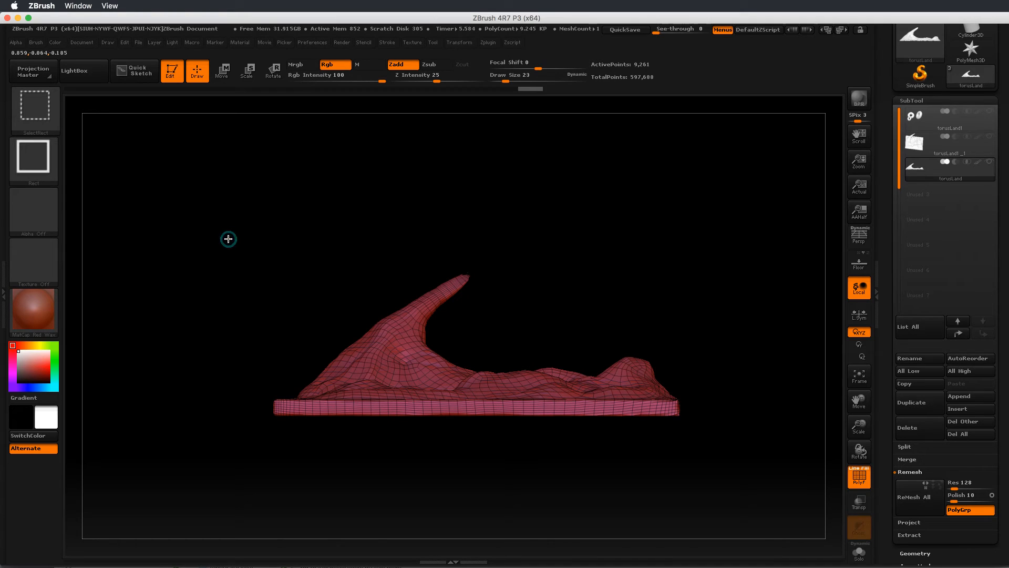
ctrl+shift+drag(228, 239, 726, 402)
drag(692, 316, 713, 314)
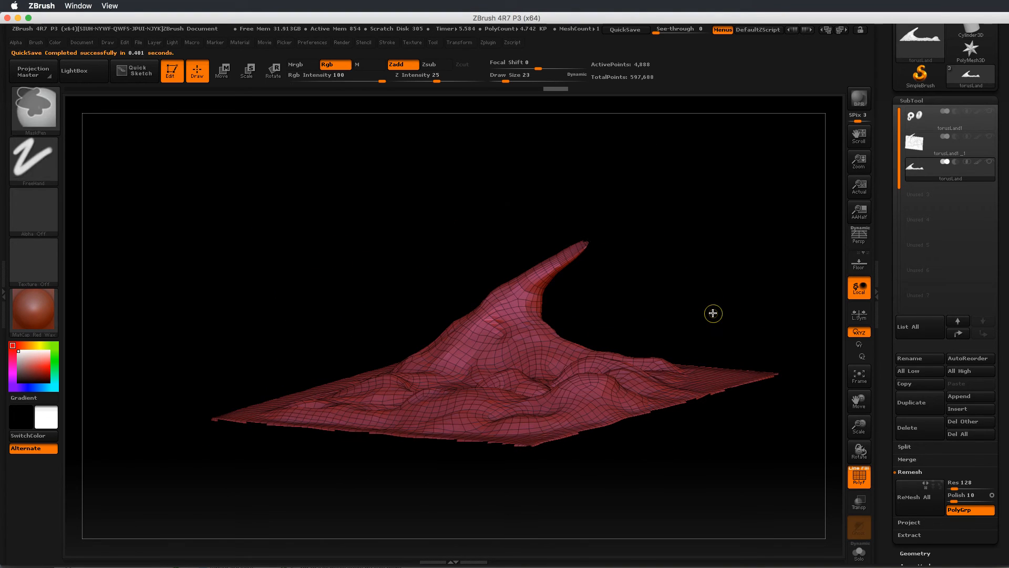
key(ctrl+w)
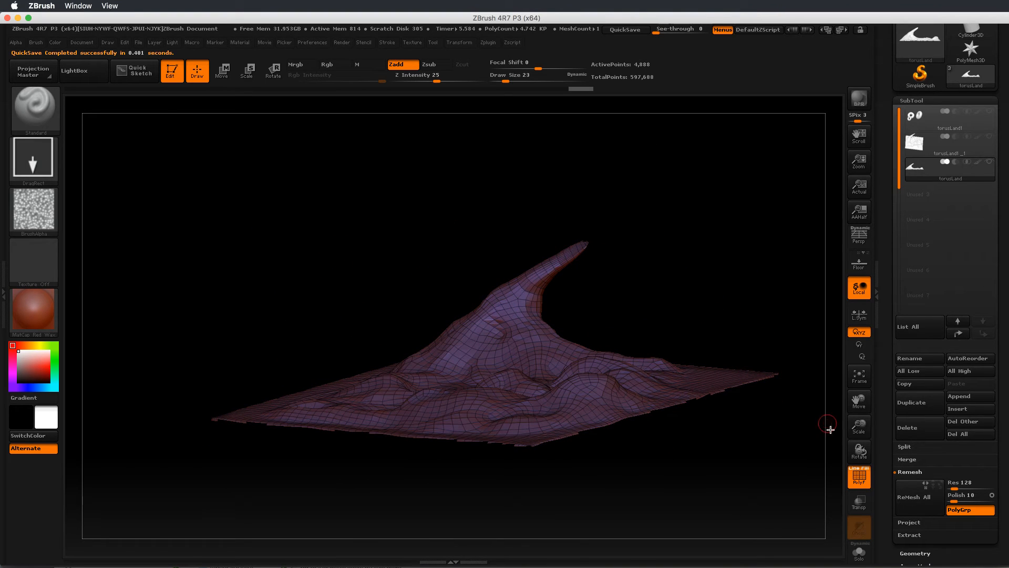
ctrl+shift+click(705, 311)
mouse_move(704, 311)
mouse_down()
mouse_move(725, 342)
mouse_move(710, 254)
mouse_move(716, 333)
mouse_move(727, 339)
mouse_move(704, 372)
mouse_move(712, 329)
mouse_up()
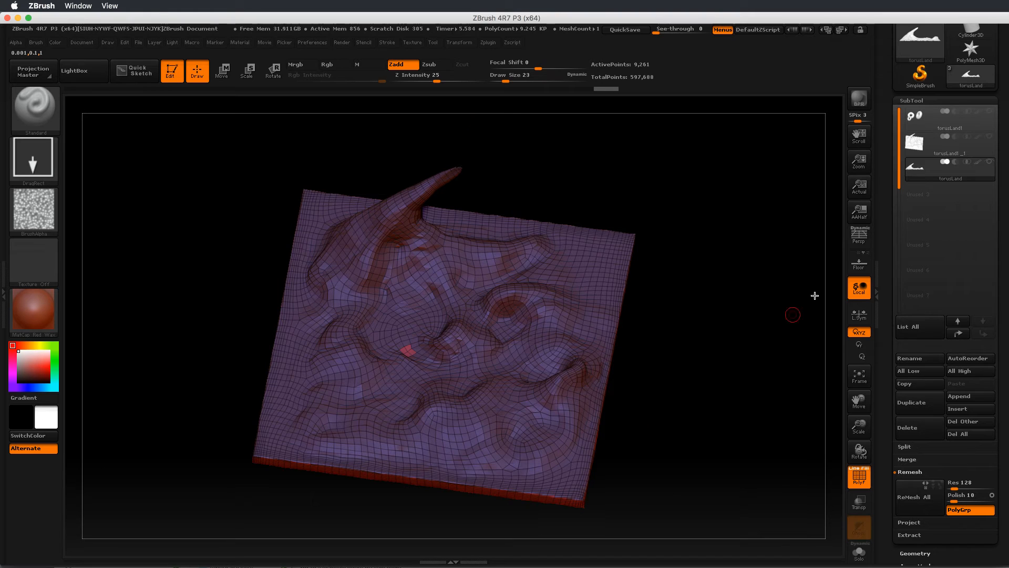
- Enable control painting in UV Master for the retopologized ground, with Protect as the painting mode
click(489, 43)
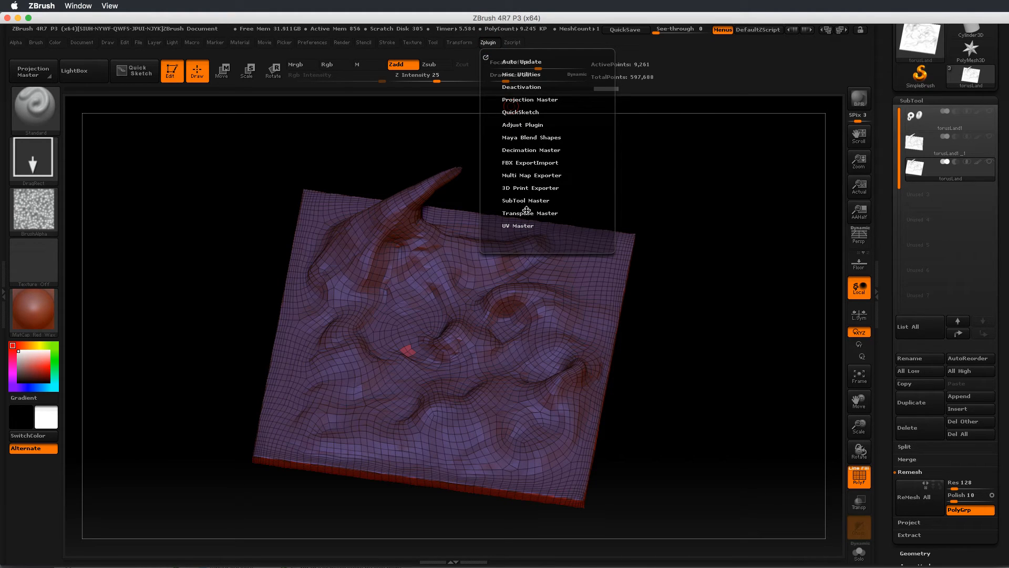
click(525, 226)
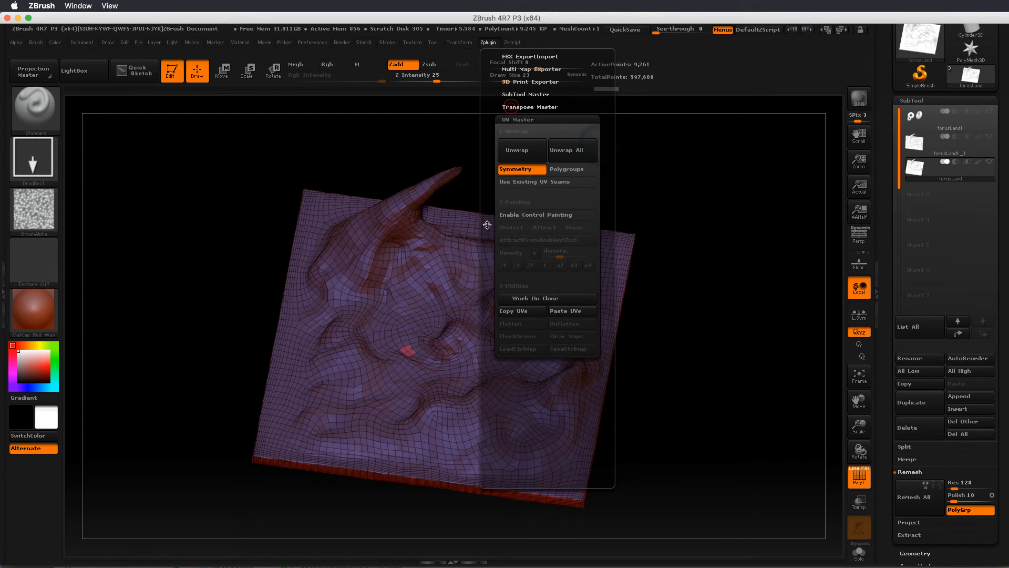
click(509, 311)
click(534, 215)
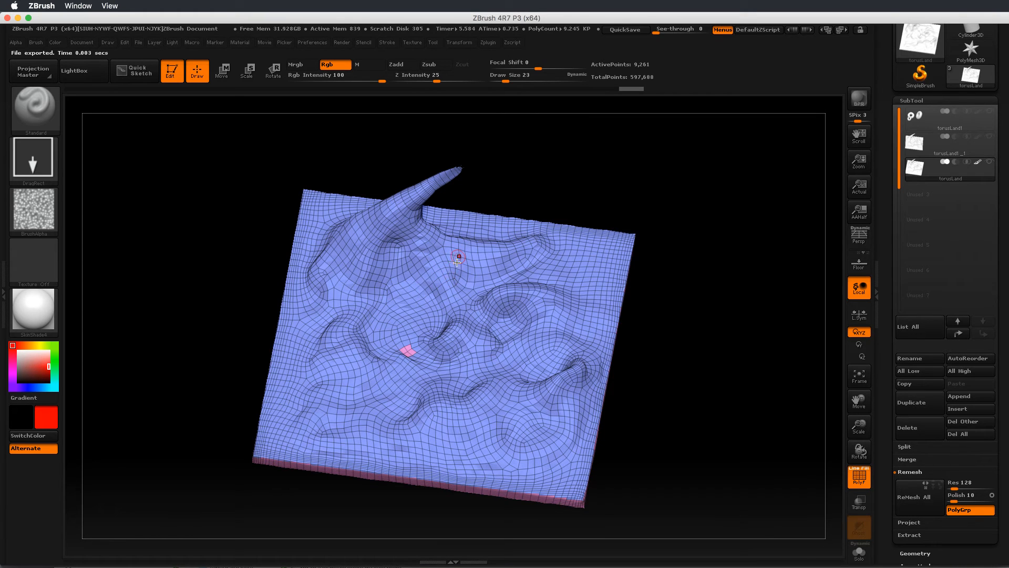
drag(680, 181, 618, 231)
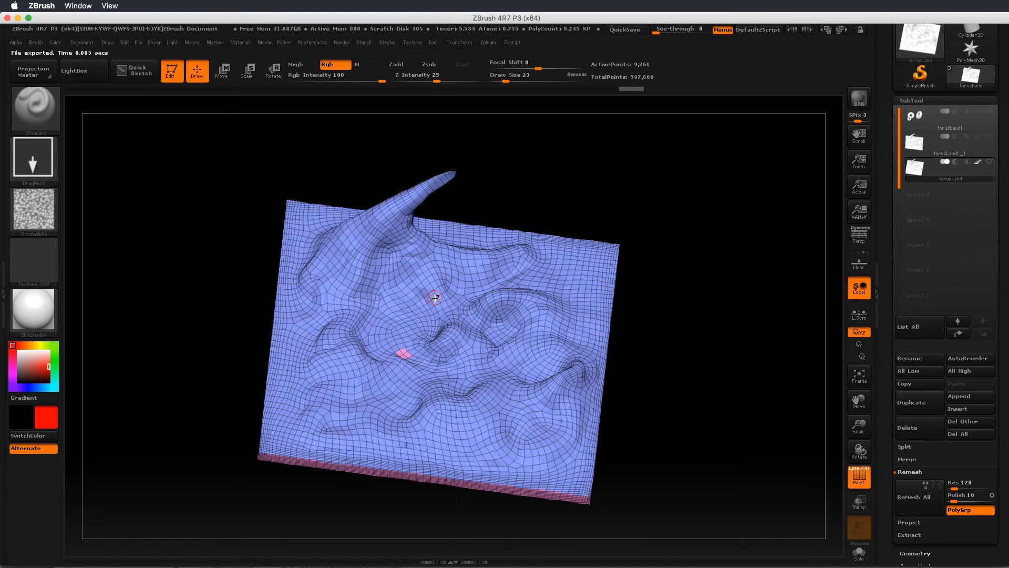
- Set the painting brush to draw size 124 with the Dots stroke and no alpha
key(s)
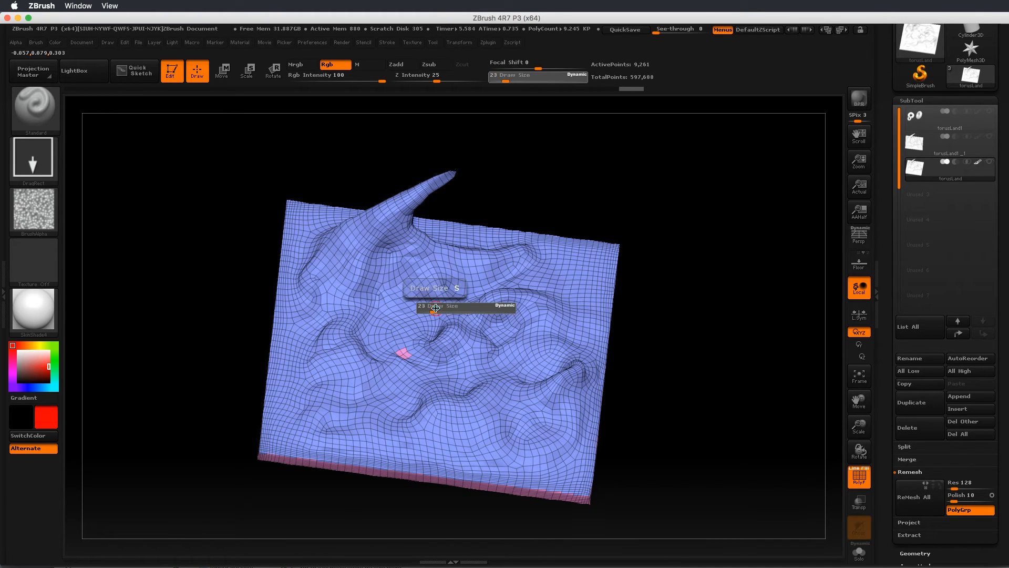
drag(435, 308, 453, 307)
mouse_move(560, 397)
ctrl+mouse_down()
mouse_move(563, 383)
mouse_move(565, 408)
ctrl+mouse_up()
key(ctrl+z)
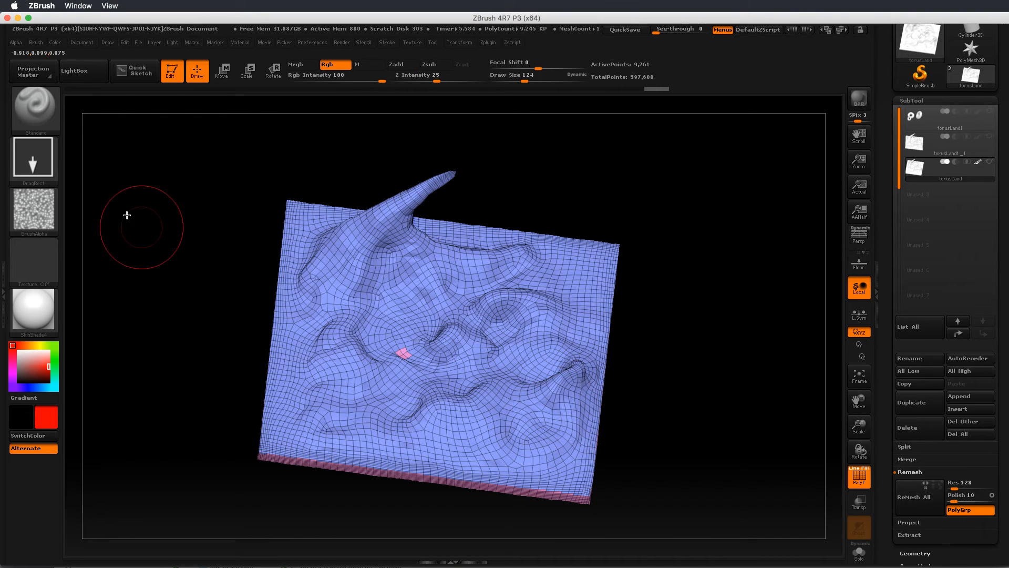
click(36, 165)
click(107, 167)
click(34, 211)
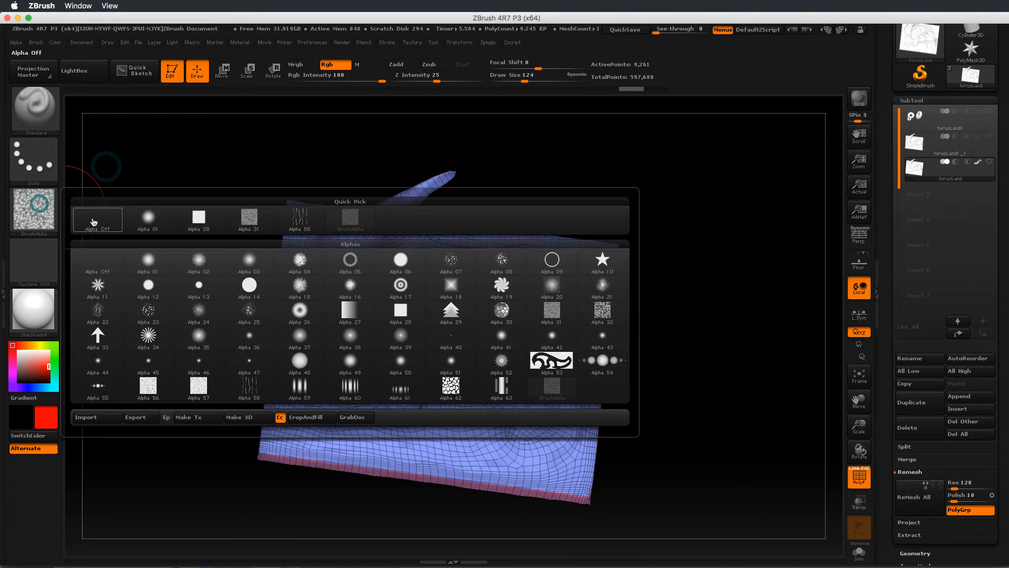
click(92, 218)
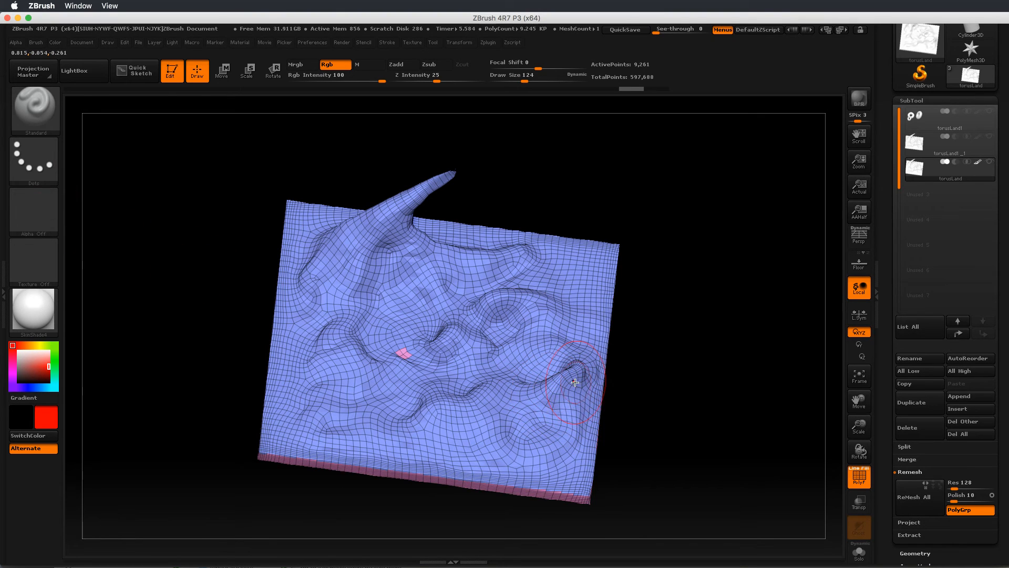
- Paint red Protect areas over the horn, its base and the main raised parts of the terrain
mouse_move(575, 382)
mouse_down()
mouse_move(494, 426)
mouse_move(566, 401)
mouse_move(415, 421)
mouse_move(336, 378)
mouse_move(399, 365)
mouse_move(455, 329)
mouse_up()
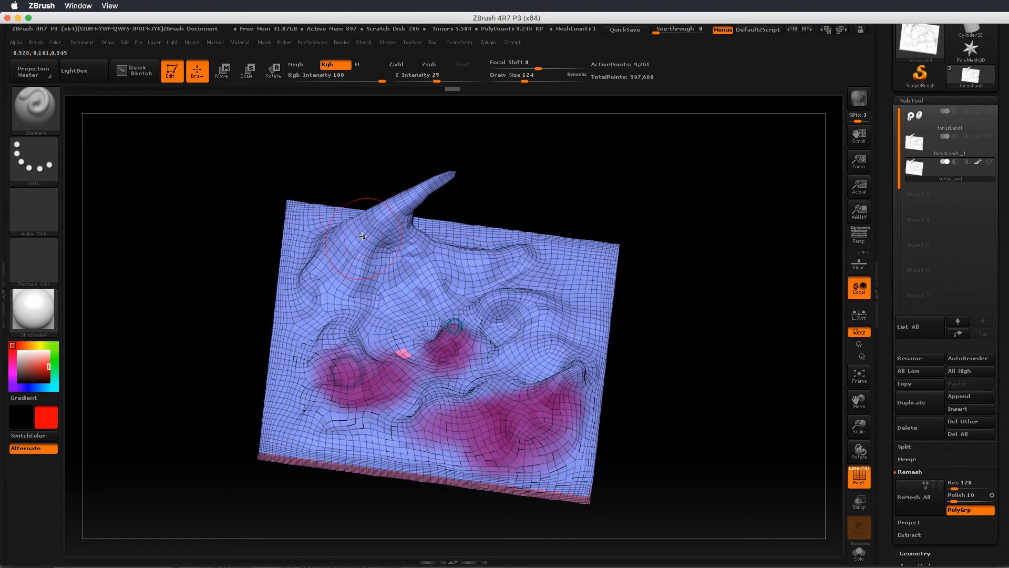
mouse_move(362, 236)
mouse_down()
mouse_move(420, 195)
mouse_move(368, 247)
mouse_move(350, 292)
mouse_move(321, 310)
mouse_move(510, 261)
mouse_move(389, 306)
mouse_move(439, 259)
mouse_move(421, 263)
mouse_up()
mouse_move(743, 173)
mouse_down()
mouse_move(668, 210)
mouse_move(696, 198)
mouse_move(669, 138)
mouse_move(717, 205)
mouse_move(556, 172)
mouse_up()
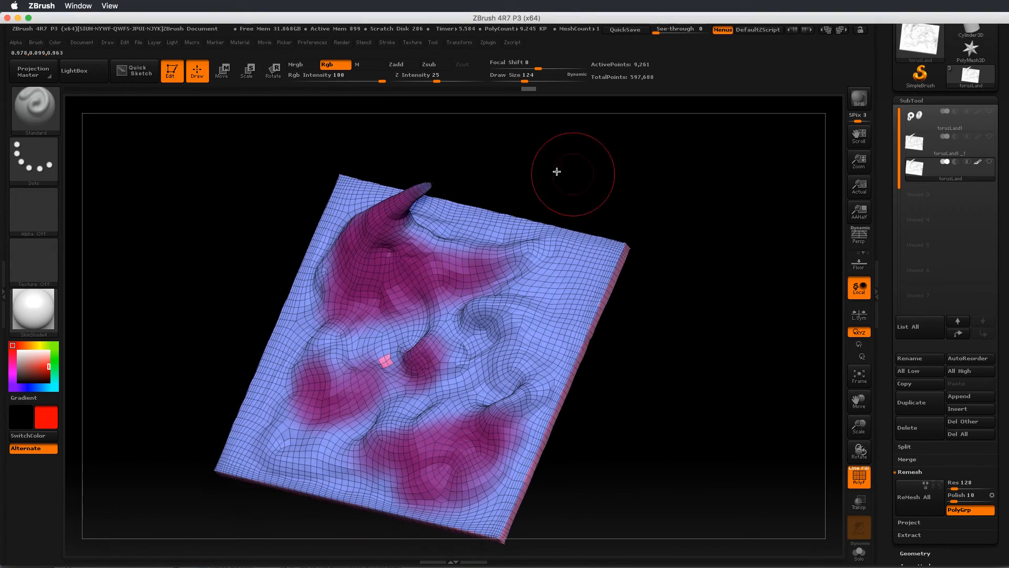
- Switch control painting to Attract and paint blue seam areas behind the horn and along the valleys between the protected regions
click(413, 43)
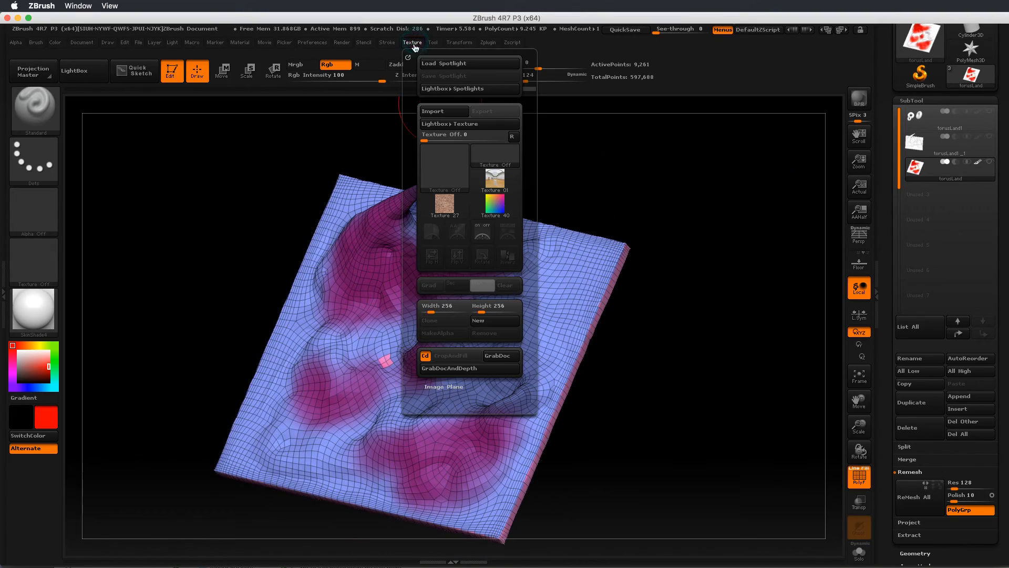
click(488, 43)
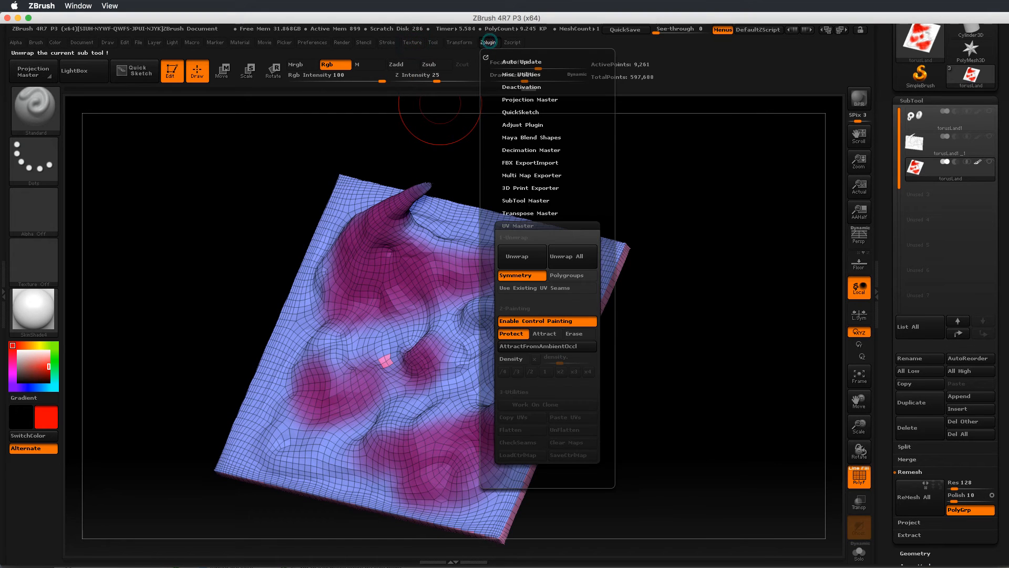
click(547, 336)
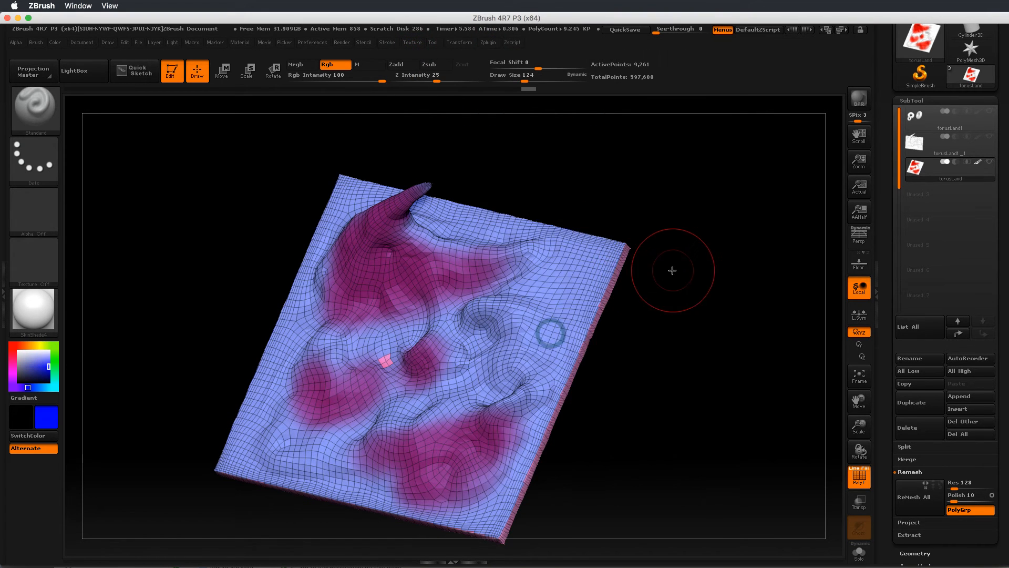
drag(669, 271, 559, 251)
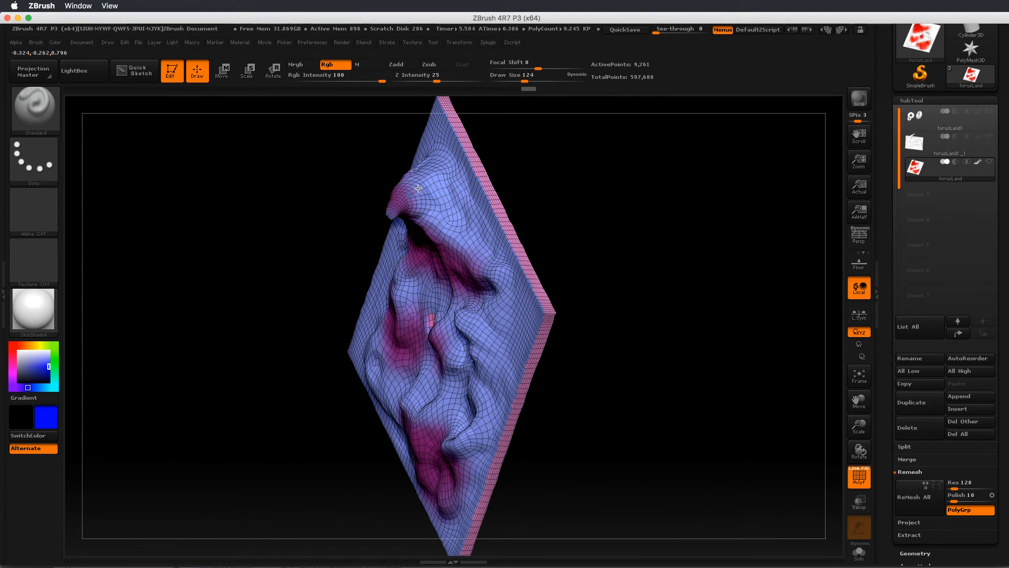
click(435, 177)
mouse_move(557, 202)
mouse_down()
mouse_move(597, 173)
mouse_move(622, 171)
mouse_move(586, 302)
mouse_move(486, 319)
mouse_up()
mouse_move(549, 355)
mouse_down()
mouse_move(525, 382)
mouse_move(459, 397)
mouse_move(351, 396)
mouse_move(481, 392)
mouse_up()
drag(462, 307, 336, 290)
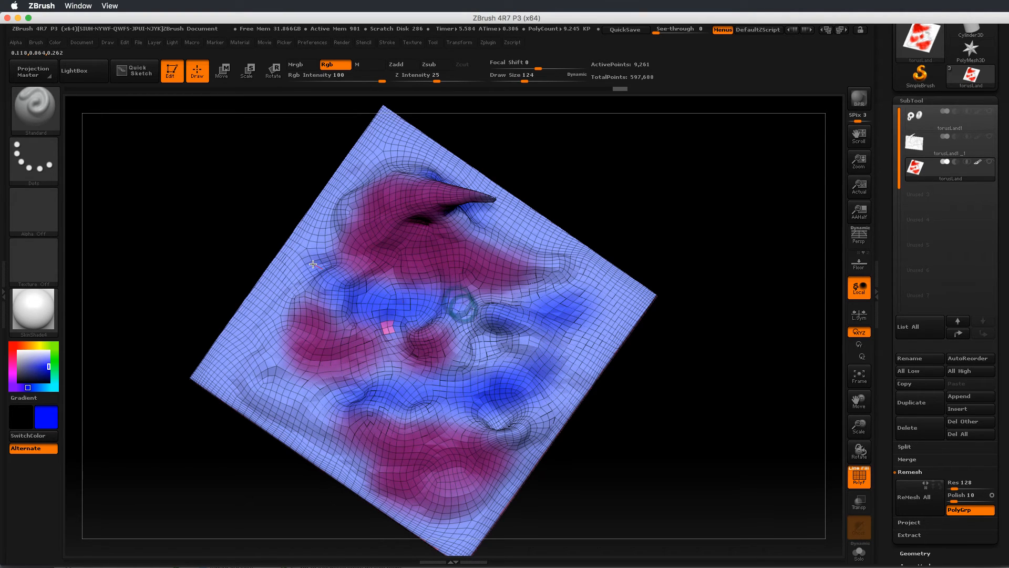
drag(624, 230, 663, 157)
drag(704, 215, 680, 230)
- Unwrap the ground mesh with UV Master using Polygroups and with Symmetry off
click(484, 43)
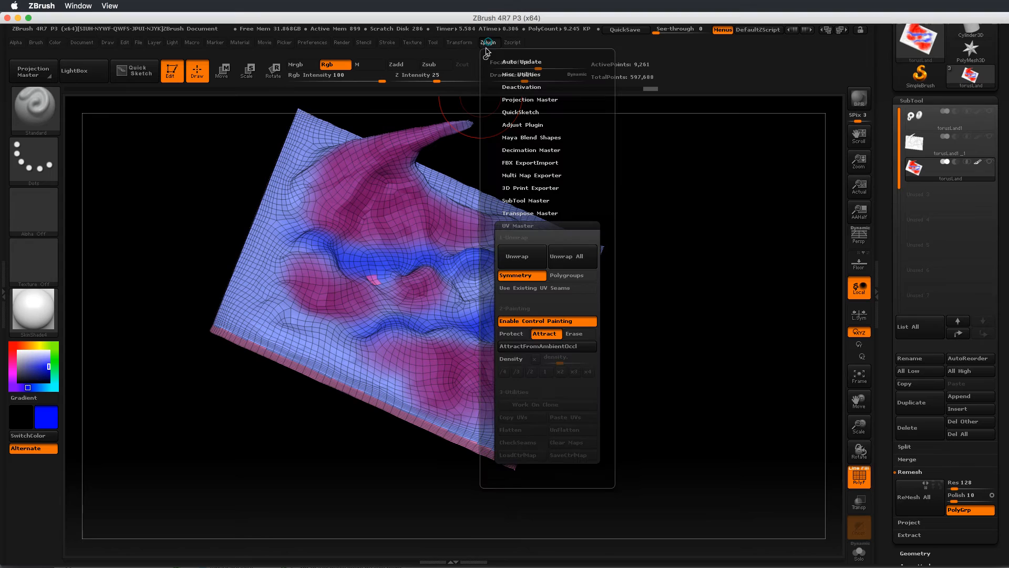
click(564, 277)
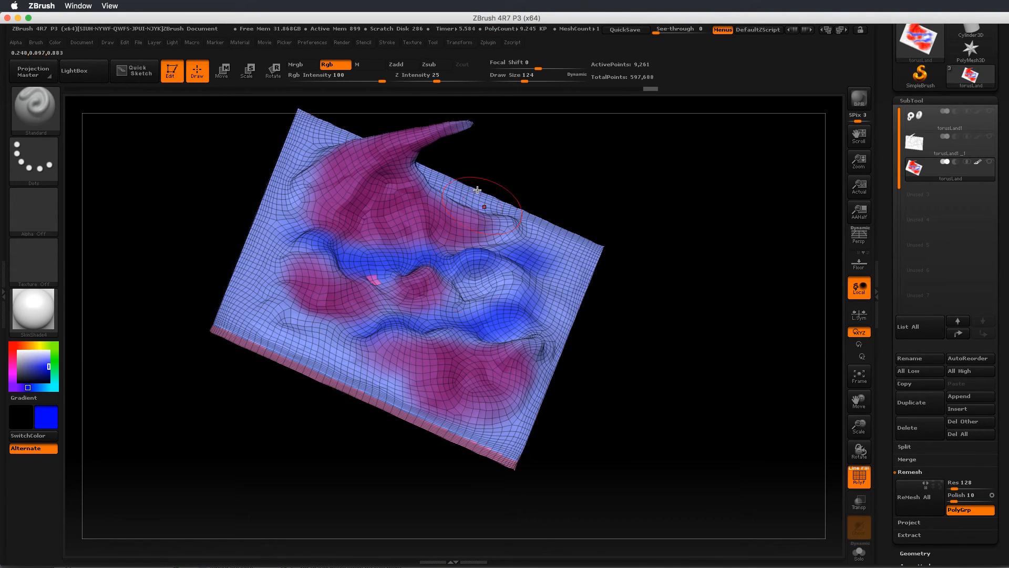
click(459, 42)
click(486, 43)
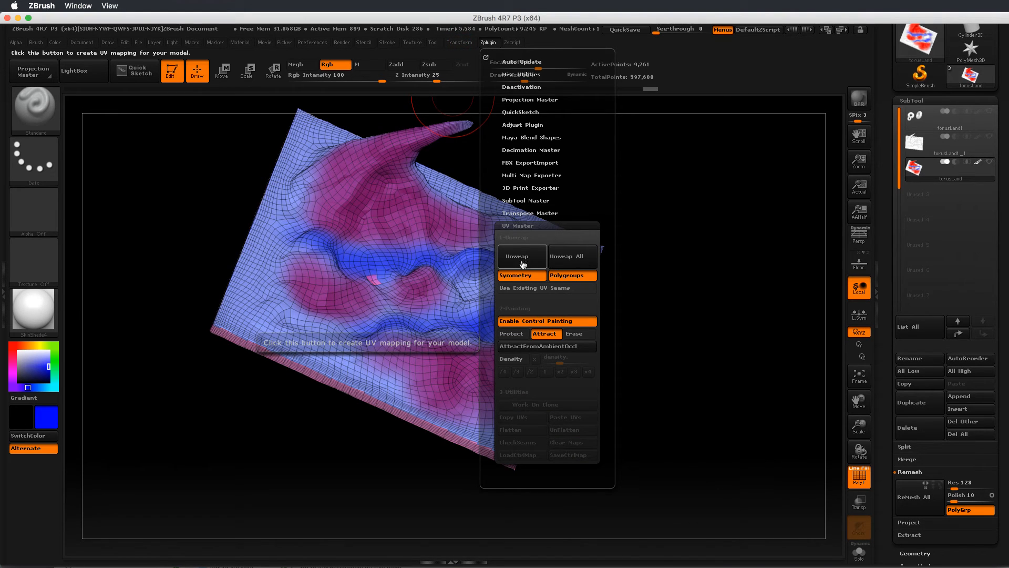
click(516, 273)
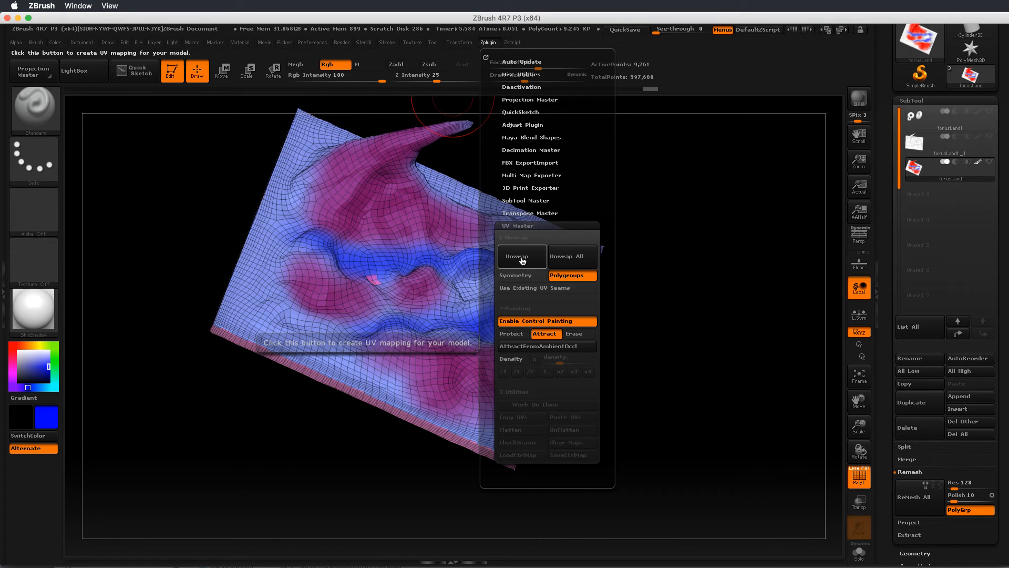
click(521, 260)
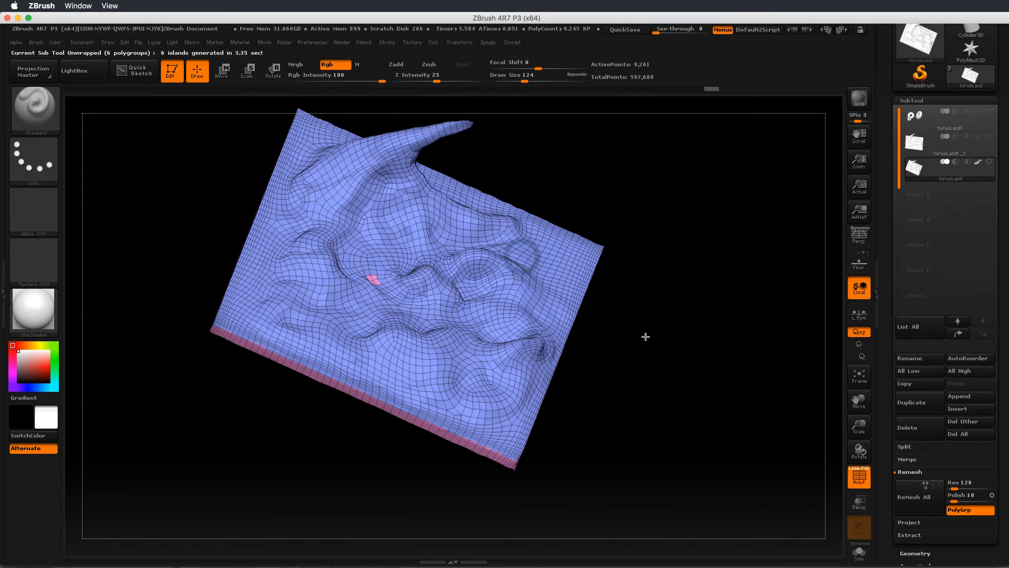
drag(686, 346, 685, 300)
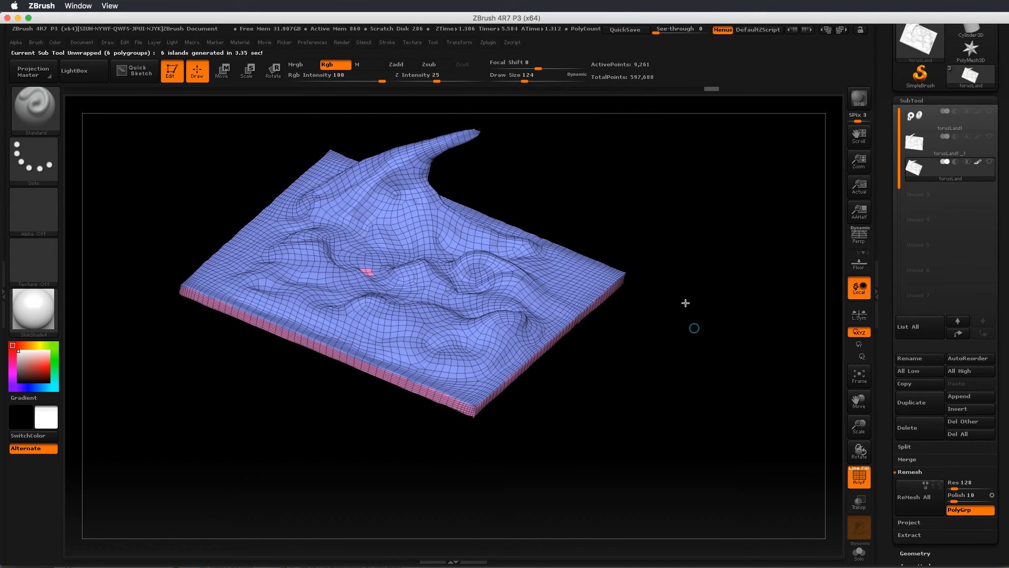
- Flatten the unwrapped ground to examine its UV islands, and unflatten it back to the 3D mesh
click(487, 43)
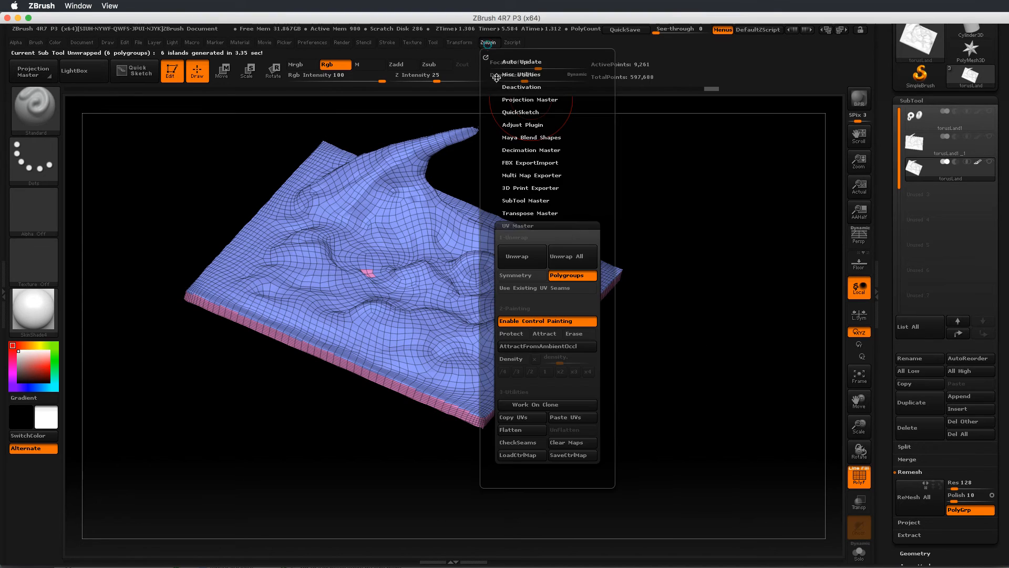
click(534, 430)
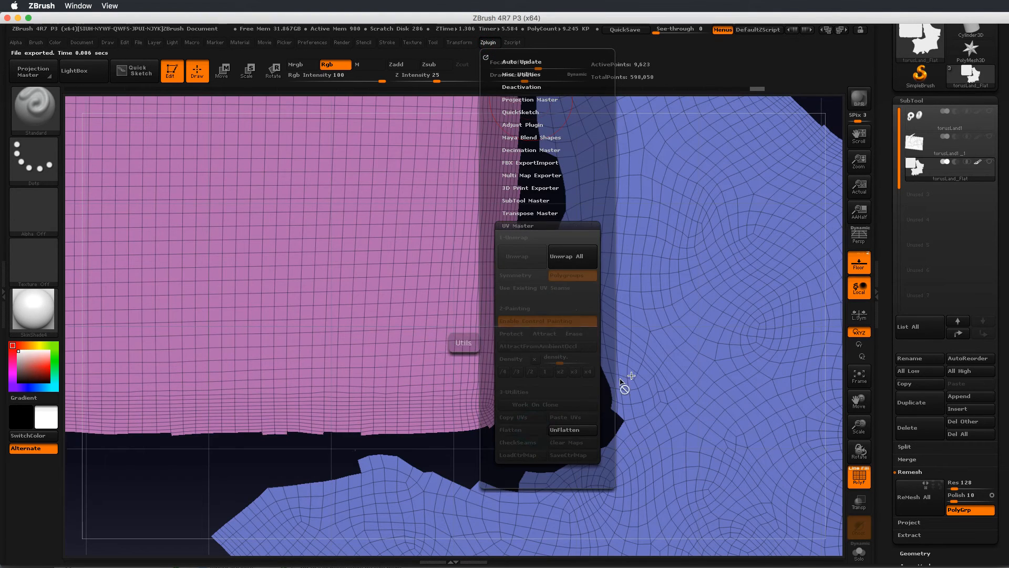
alt+drag(562, 367, 543, 255)
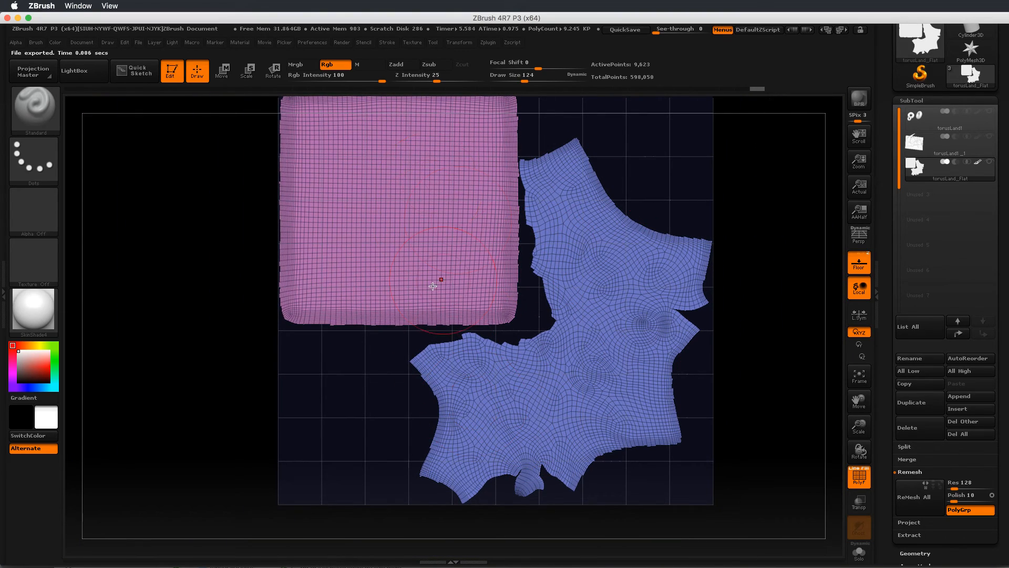
alt+drag(757, 225, 736, 285)
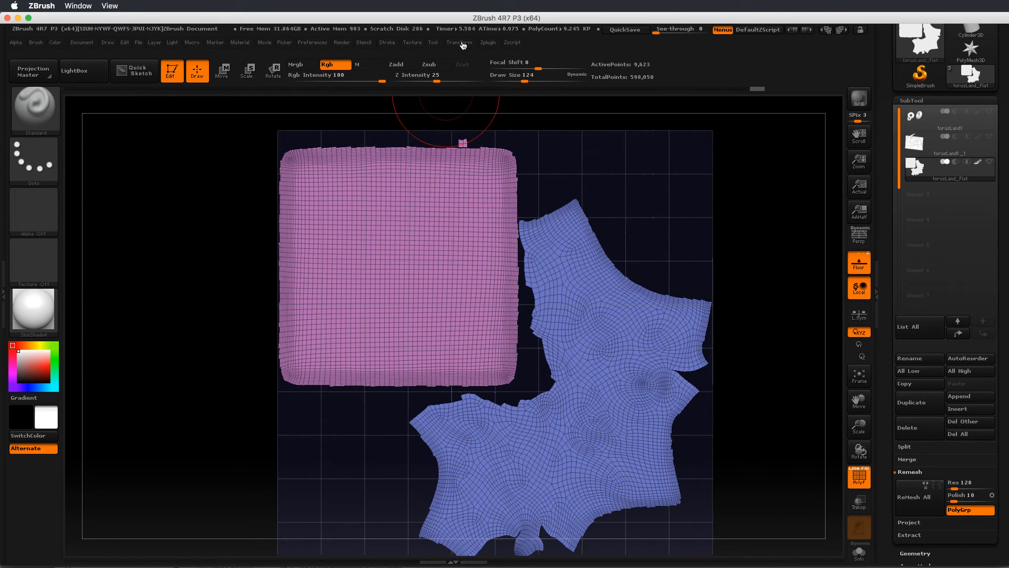
click(485, 44)
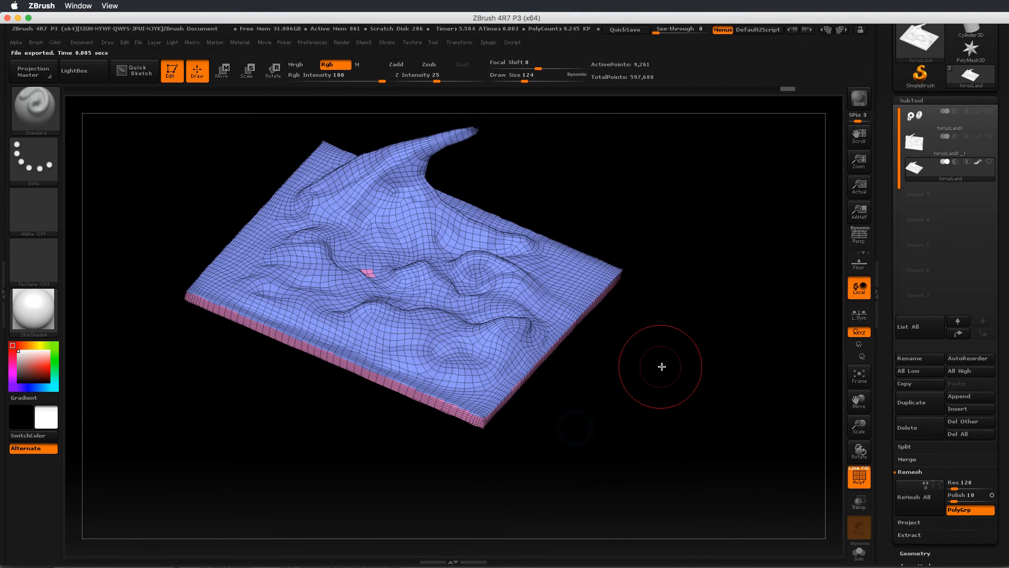
mouse_move(660, 364)
mouse_down()
mouse_move(667, 277)
mouse_move(664, 394)
mouse_move(673, 352)
mouse_up()
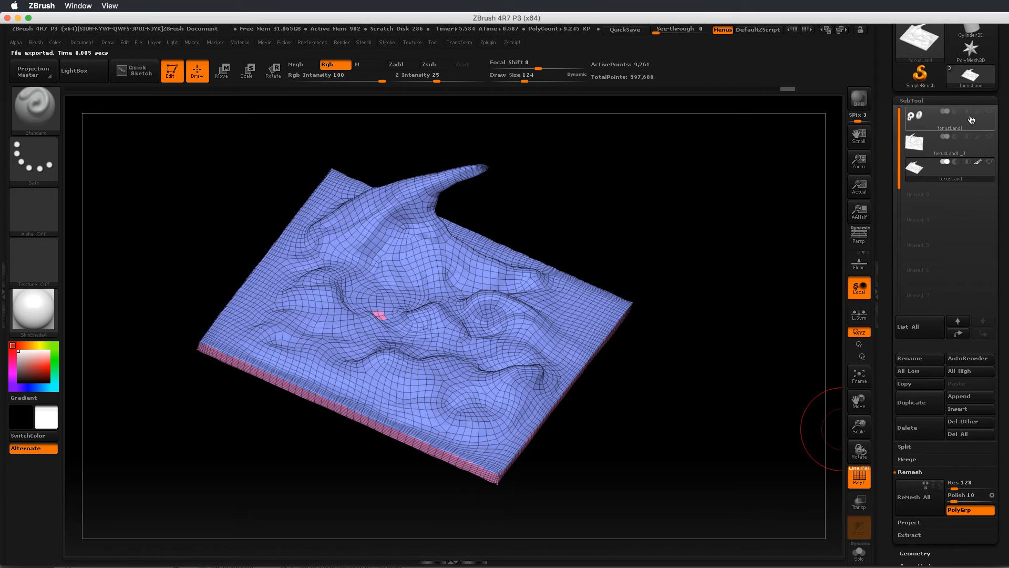
- Divide the ground mesh up to subdivision level 5 and turn off the polygroup wireframe
click(952, 99)
click(919, 114)
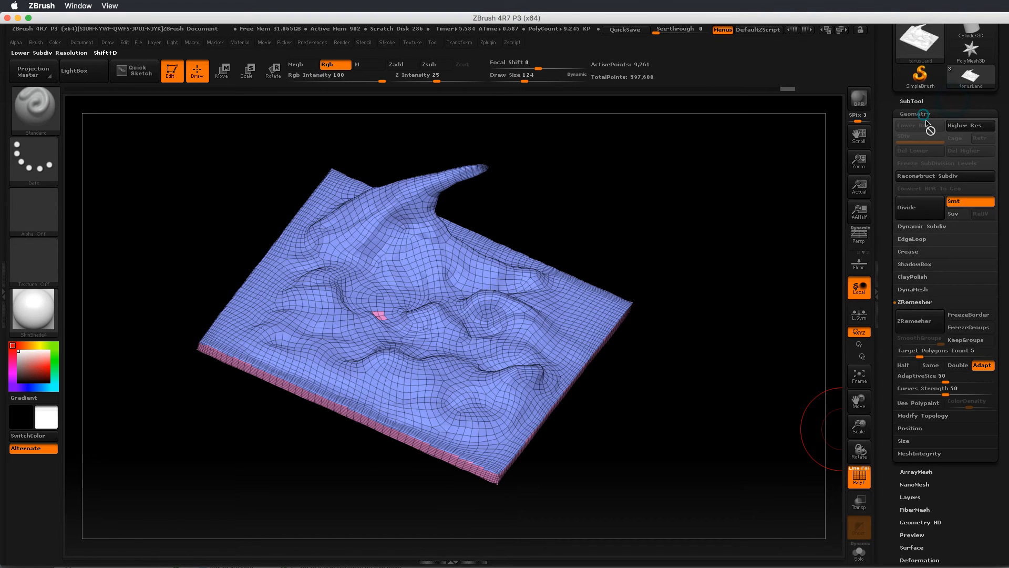
click(921, 209)
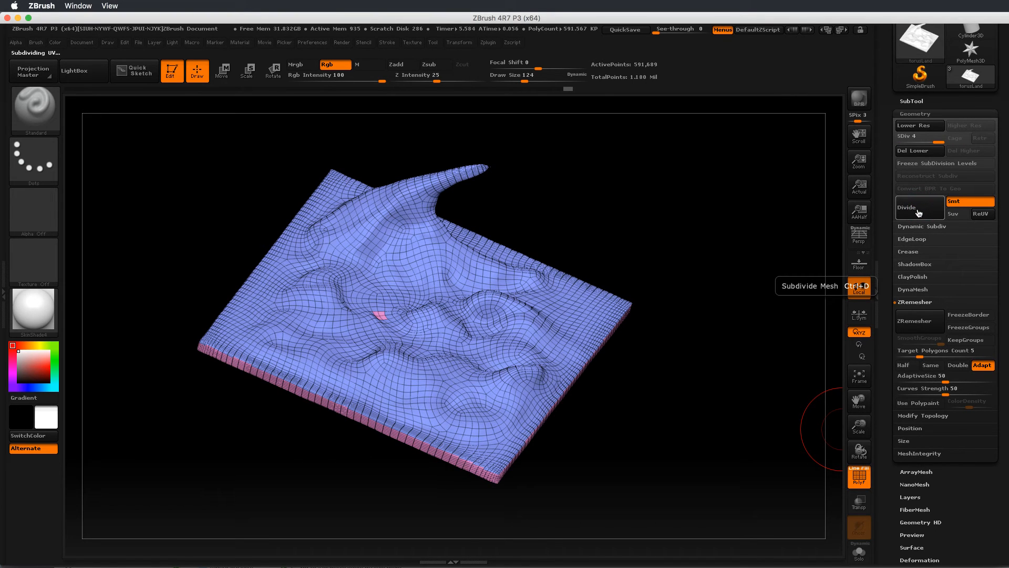
click(918, 212)
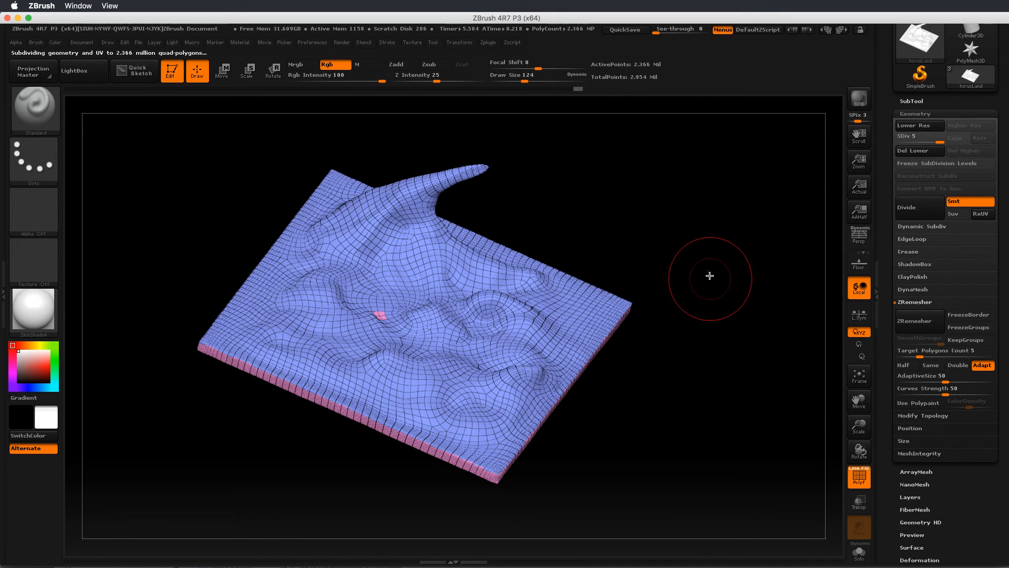
drag(710, 272, 712, 431)
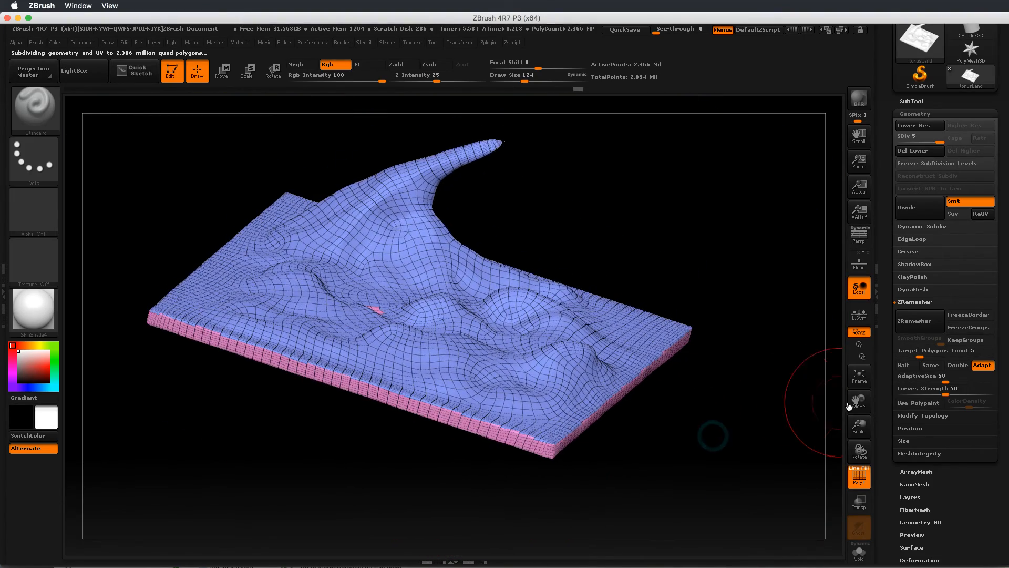
click(862, 480)
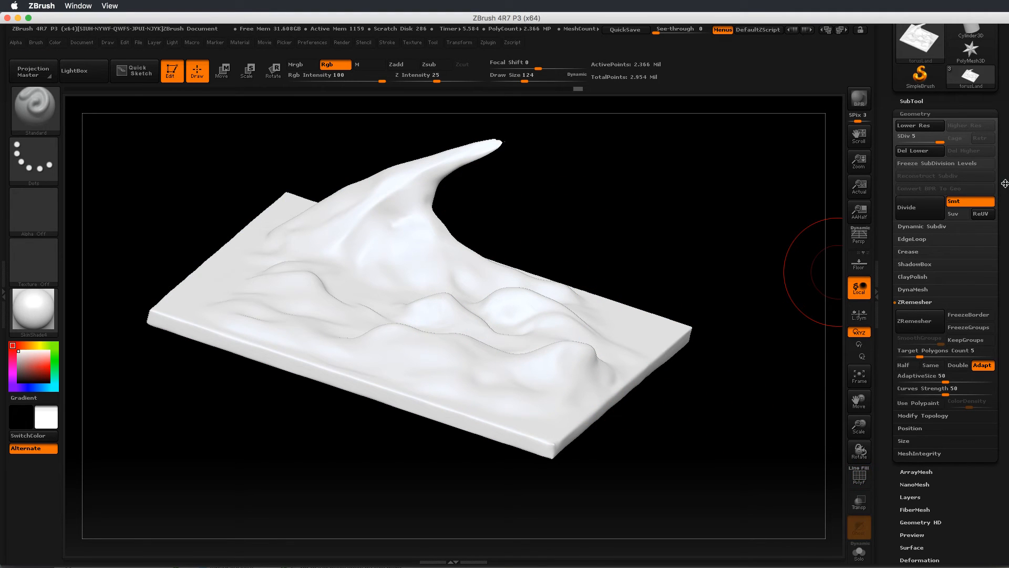
- Show the original sculpted terrain subtool together with the subdivided ground mesh
click(911, 101)
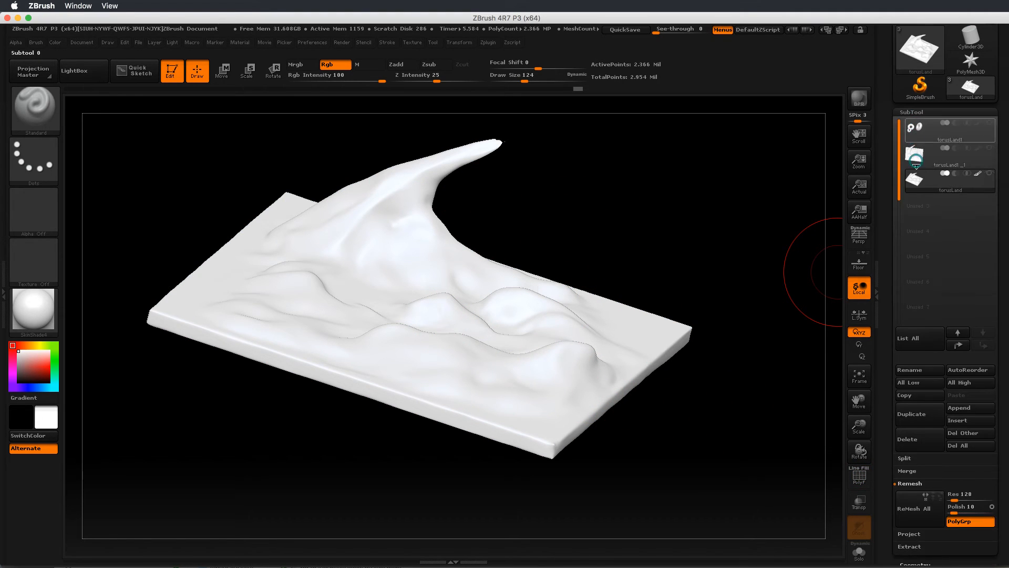
click(915, 161)
click(991, 140)
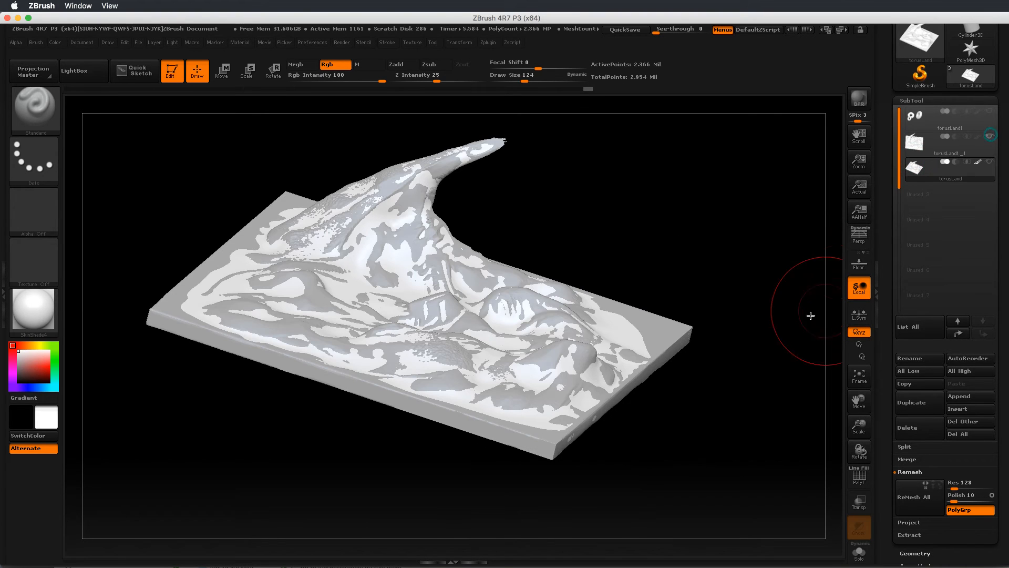
drag(263, 453, 277, 477)
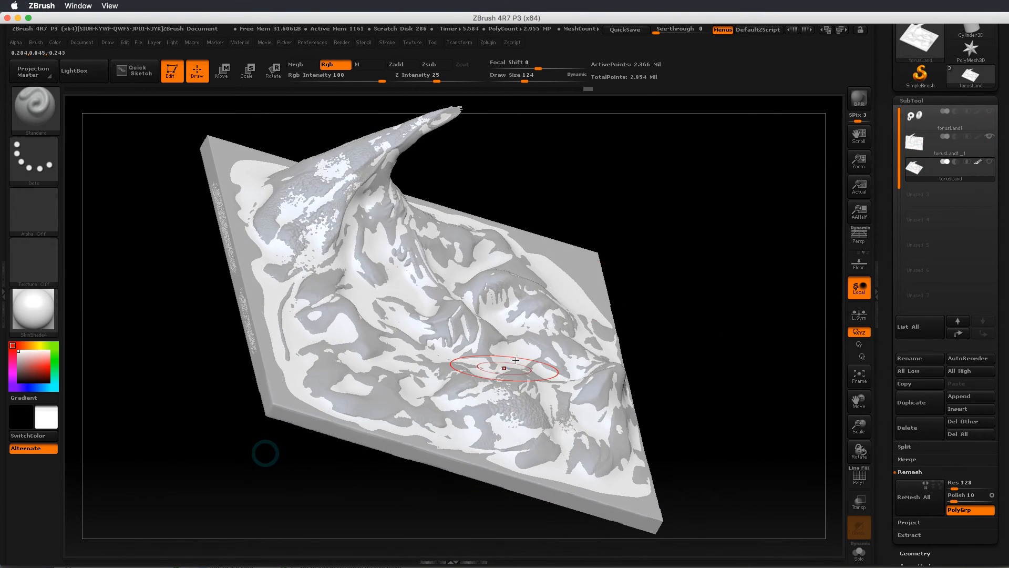
- Project the original sculpt's detail onto the subdivided ground mesh with ProjectAll, and hide the original terrain subtool
drag(652, 189, 636, 190)
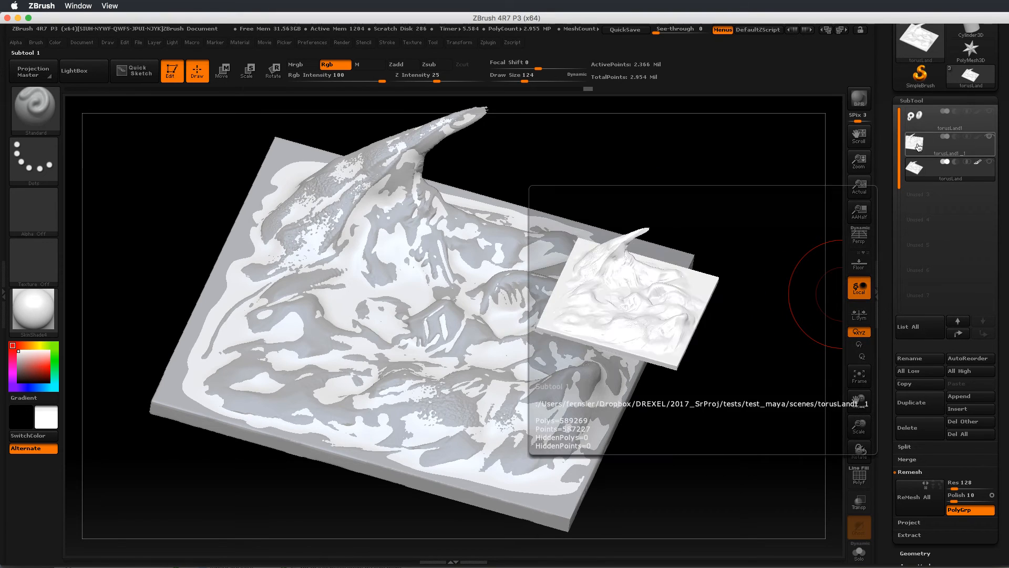
mouse_move(922, 179)
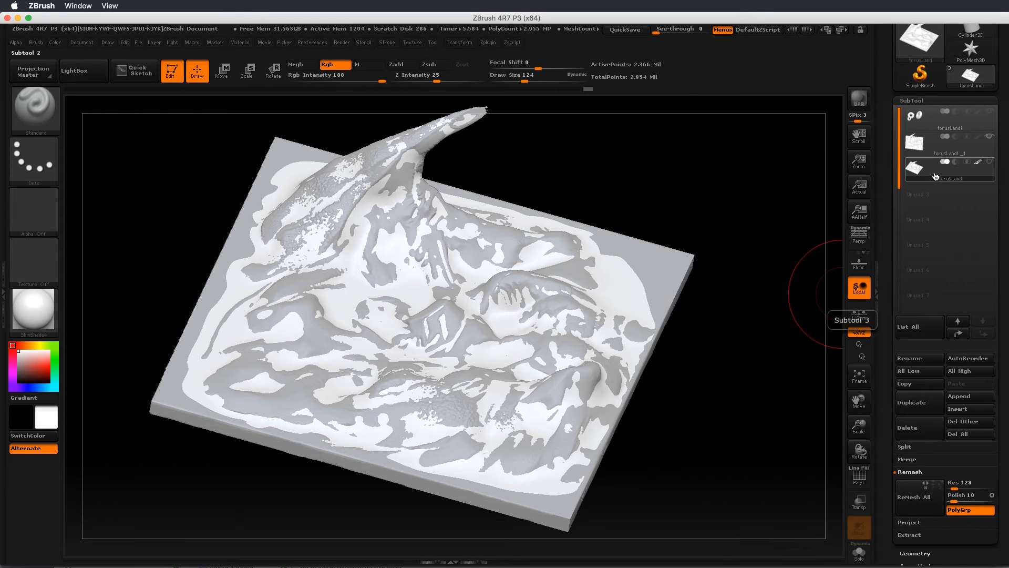
mouse_move(944, 165)
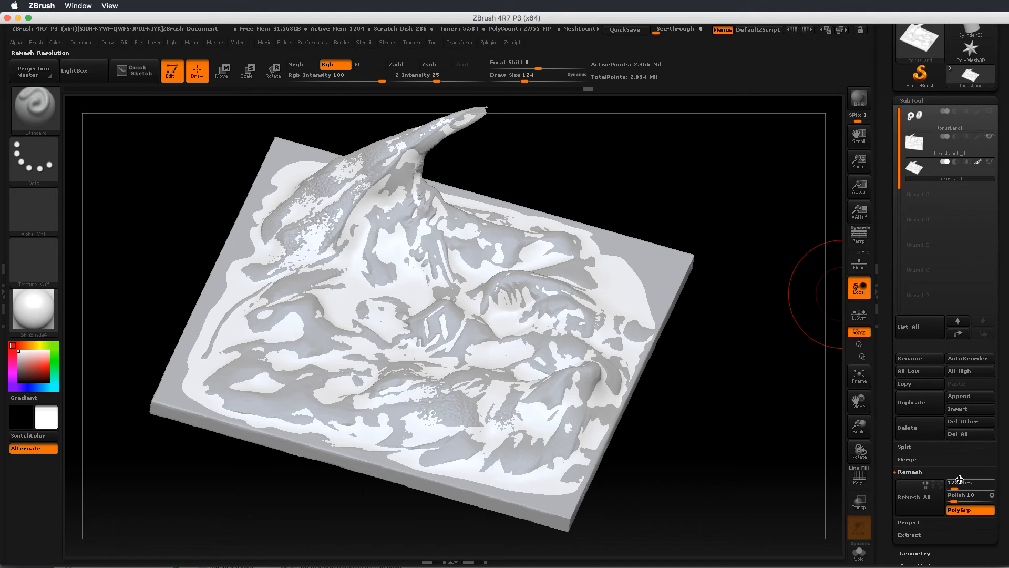
click(906, 472)
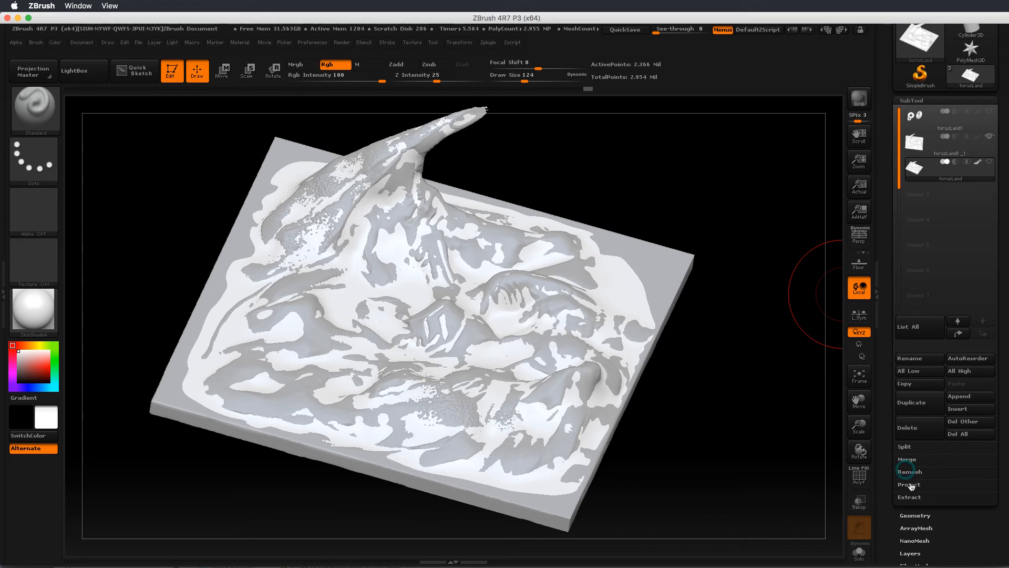
click(910, 485)
drag(1000, 450, 1000, 404)
click(915, 470)
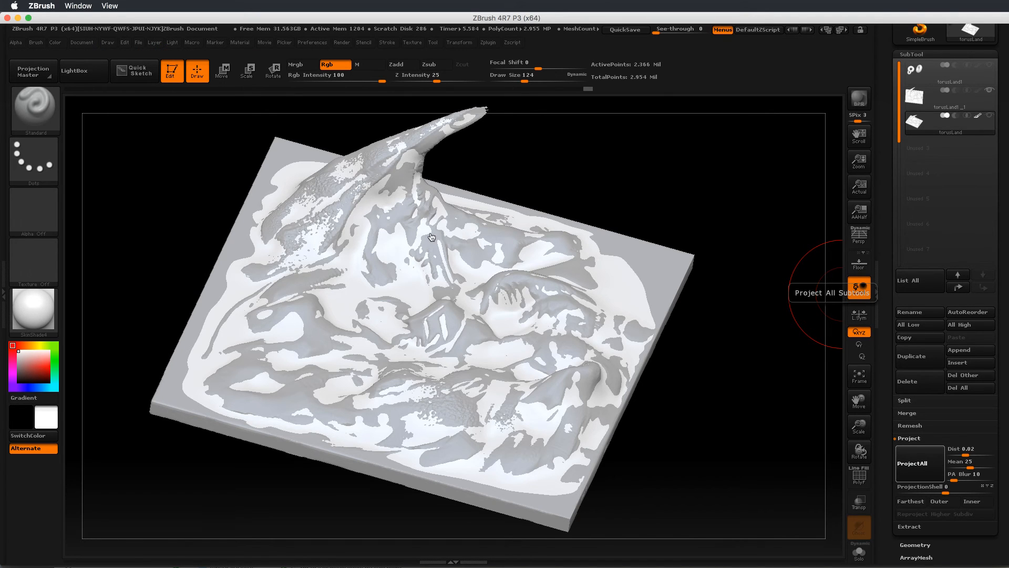
drag(696, 414, 749, 266)
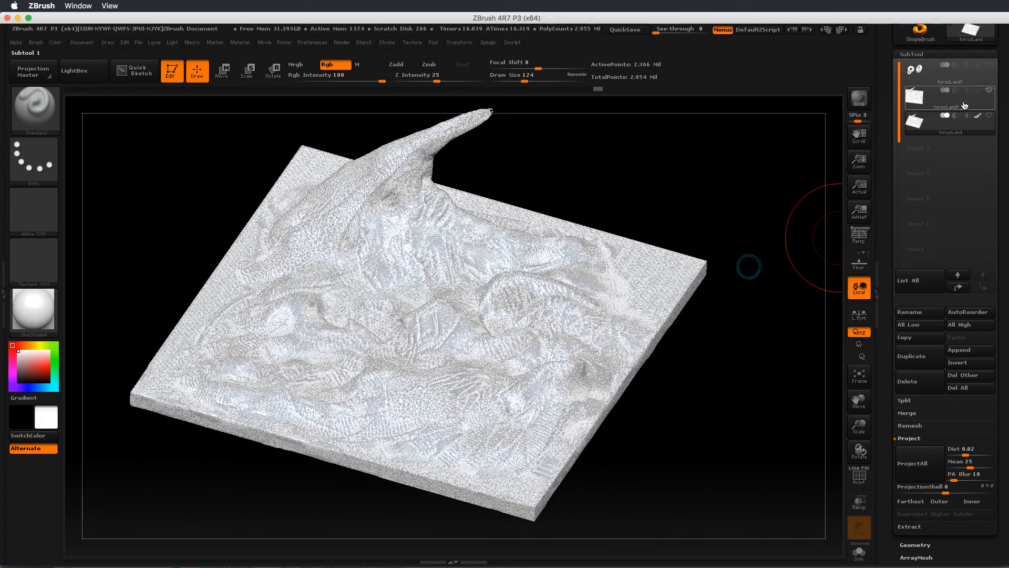
click(990, 93)
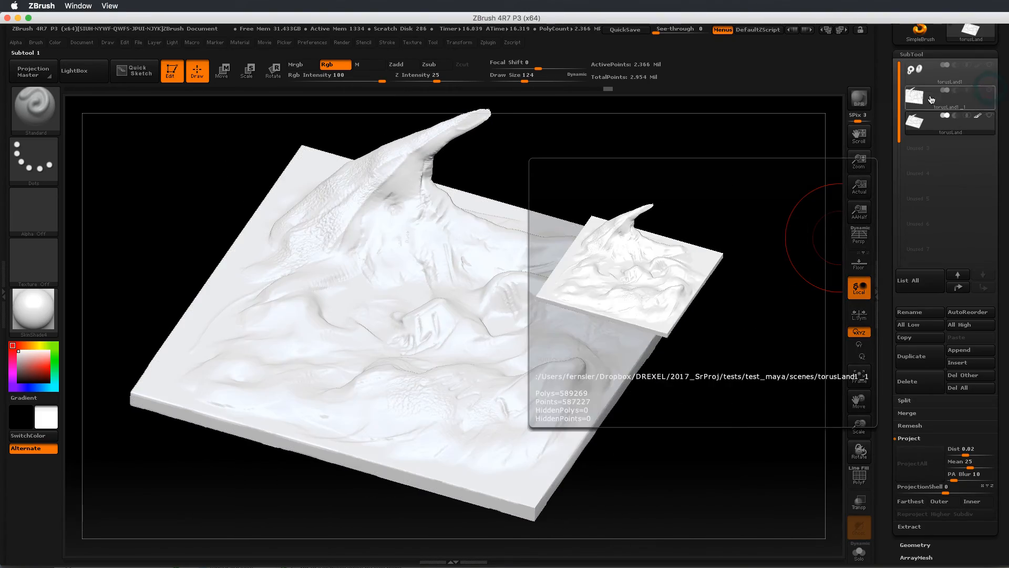
- Compare the polygon wireframe of the original sculpted terrain with that of the retopologized ground mesh
click(920, 99)
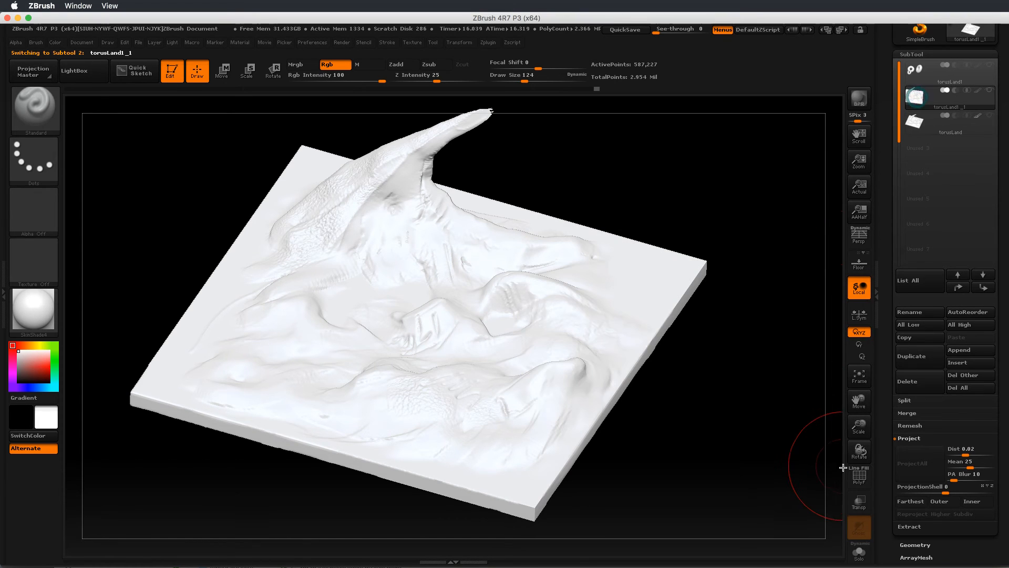
click(859, 475)
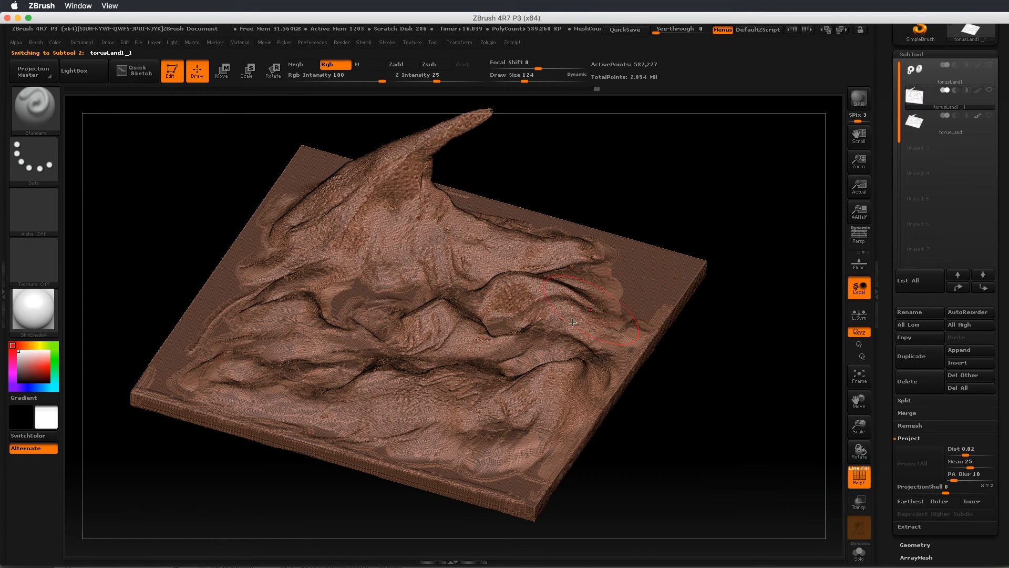
click(919, 123)
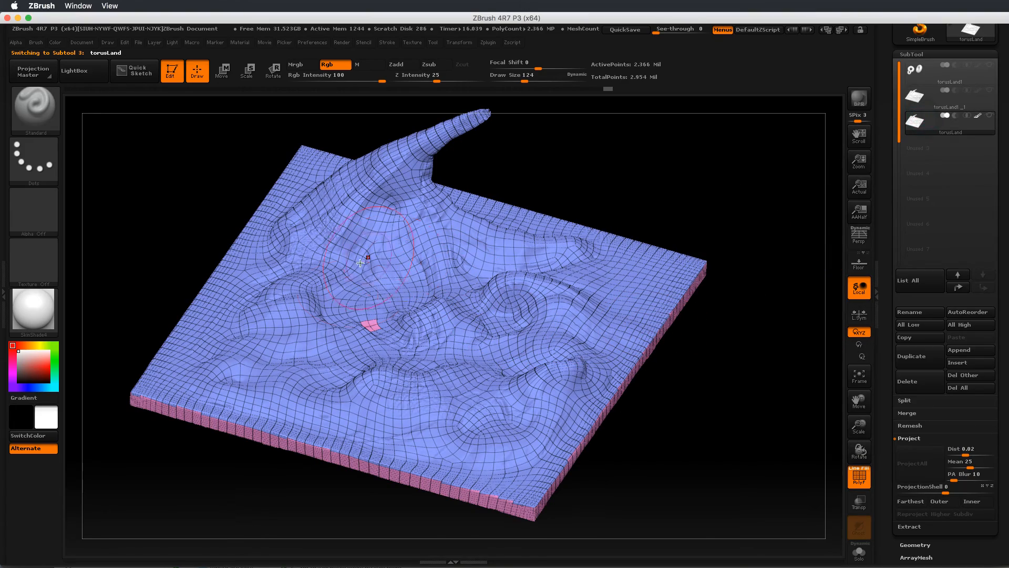
drag(675, 466, 811, 333)
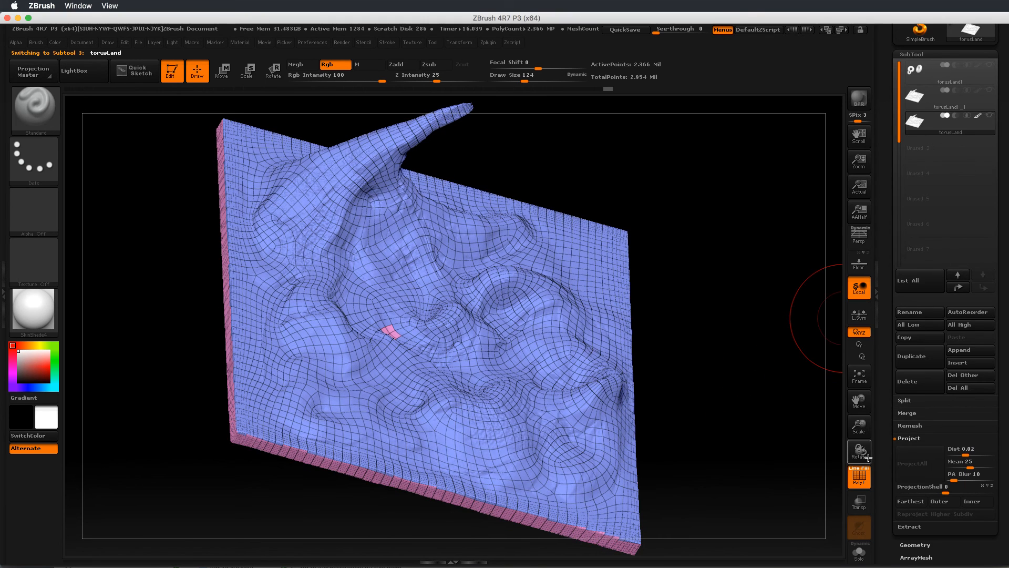
click(863, 481)
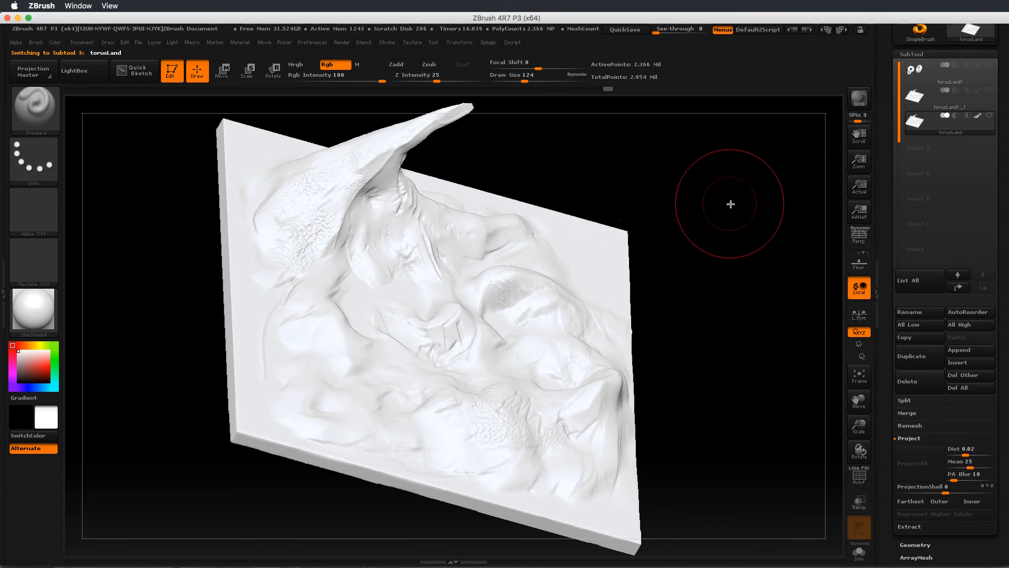
- Examine the projected sculpt detail on the ground mesh and horn from several angles
drag(730, 205, 705, 189)
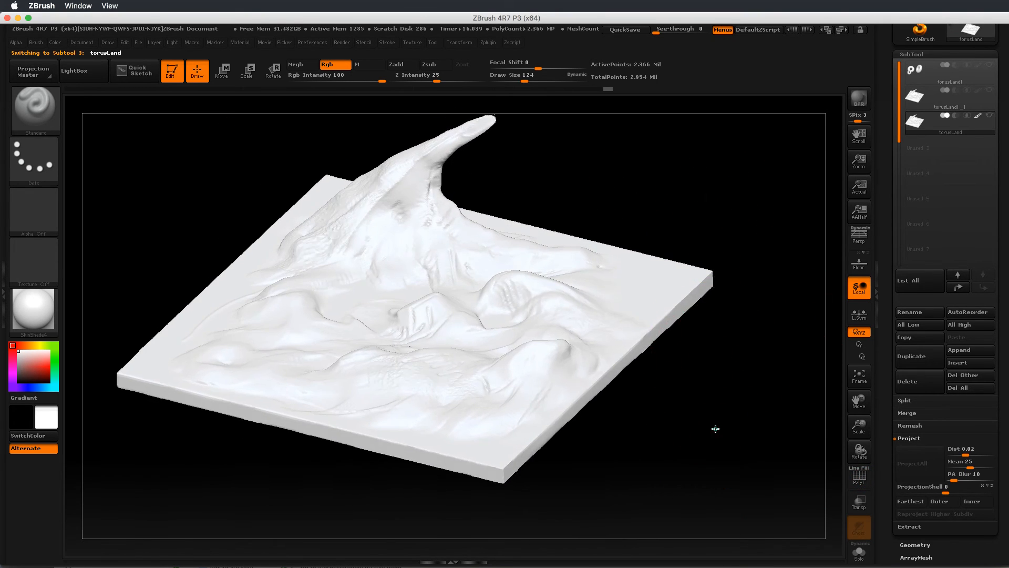
drag(715, 429, 605, 502)
drag(210, 466, 218, 520)
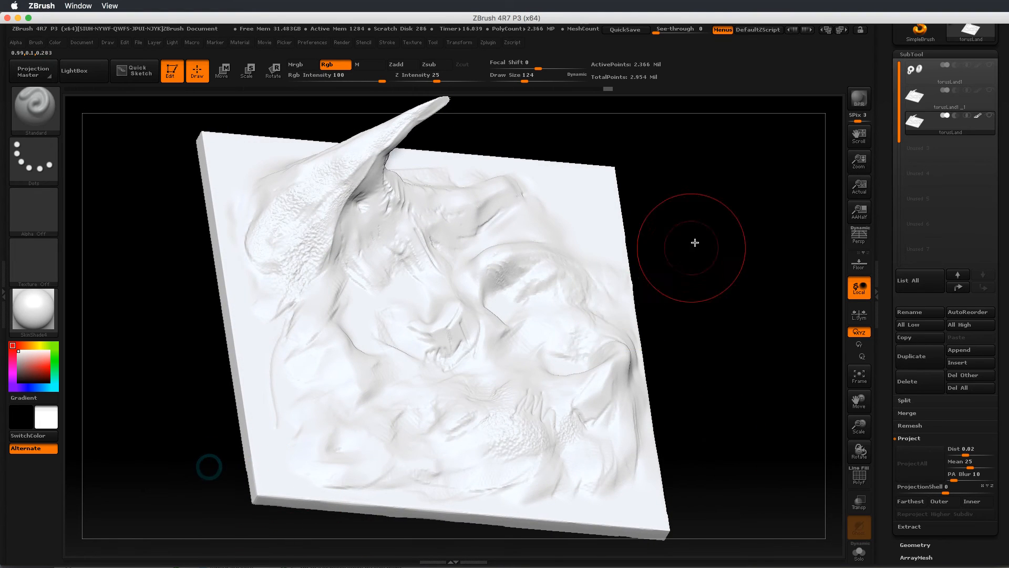
drag(707, 213, 690, 227)
drag(708, 374, 712, 330)
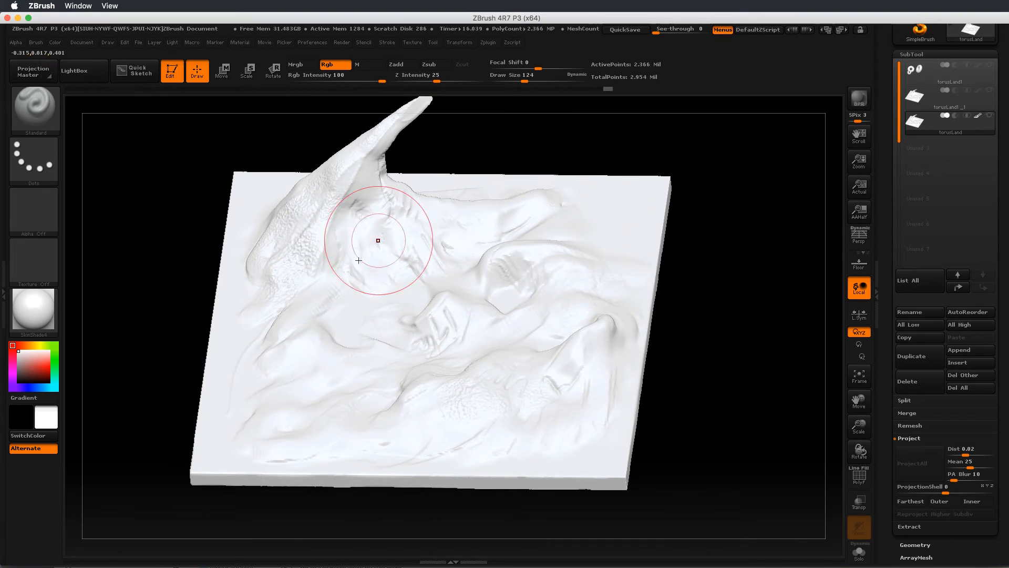
drag(736, 294, 756, 309)
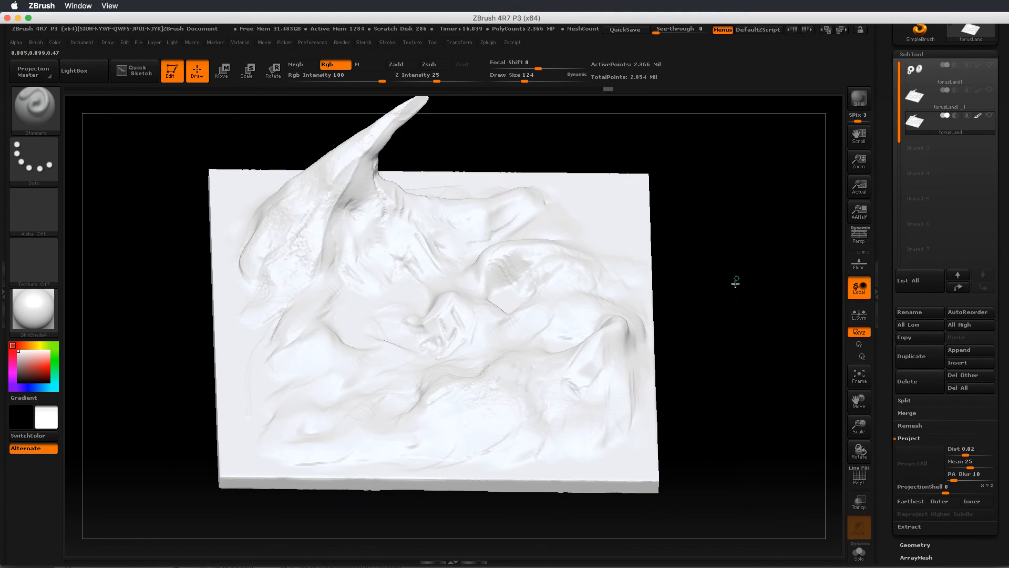
mouse_move(735, 279)
mouse_down()
mouse_move(736, 237)
mouse_move(730, 290)
mouse_move(778, 230)
mouse_move(778, 214)
mouse_up()
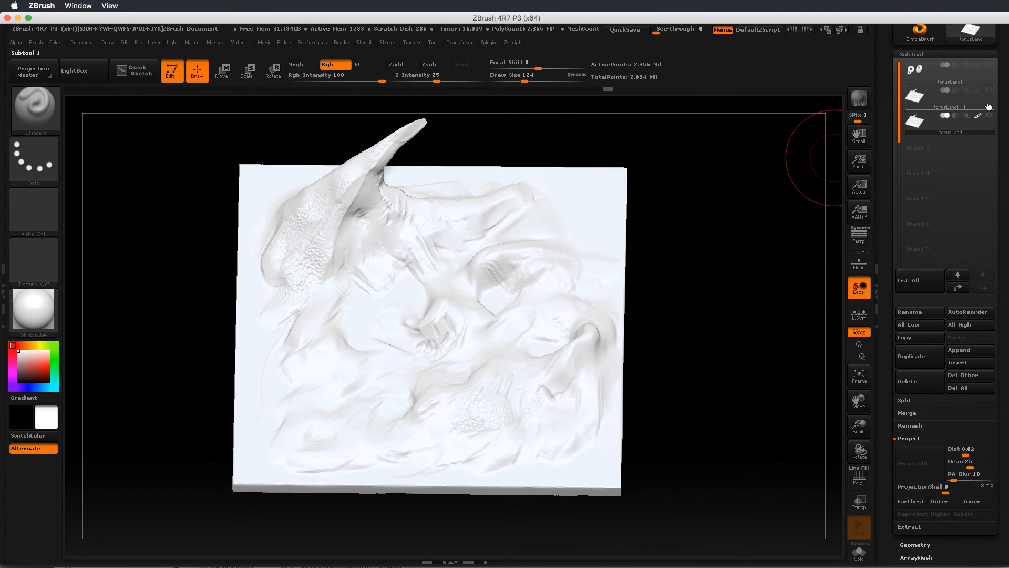
- Add the Cavity map to the Multi Map Exporter selection and review the Normal and Ambient Occlusion map export options
click(488, 45)
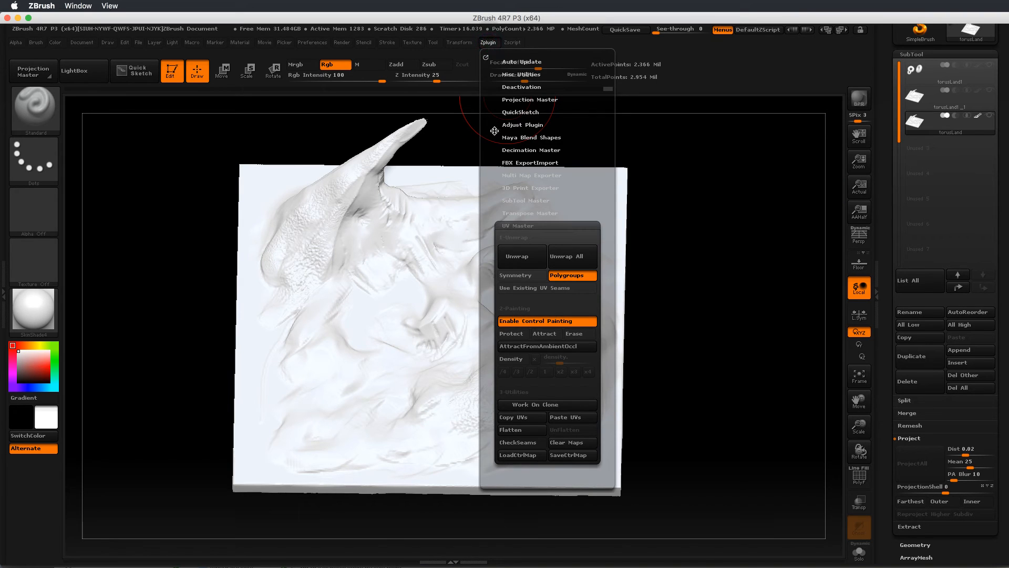
click(524, 175)
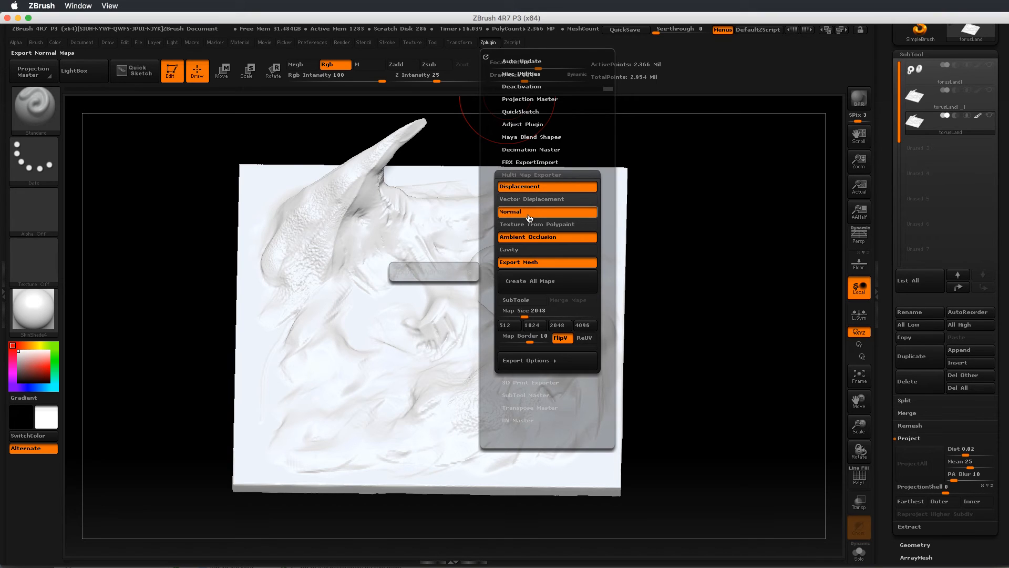
click(521, 249)
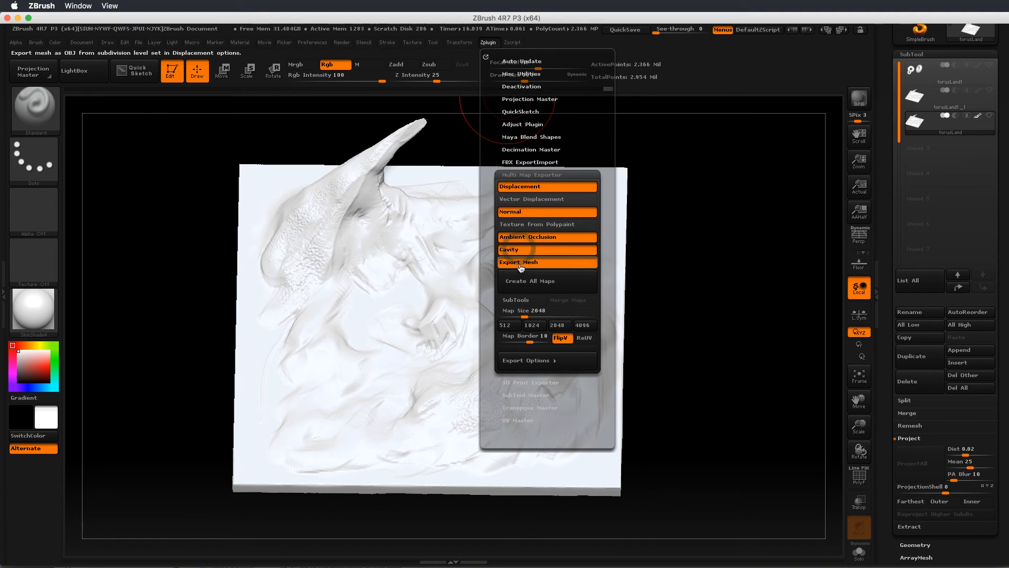
click(542, 361)
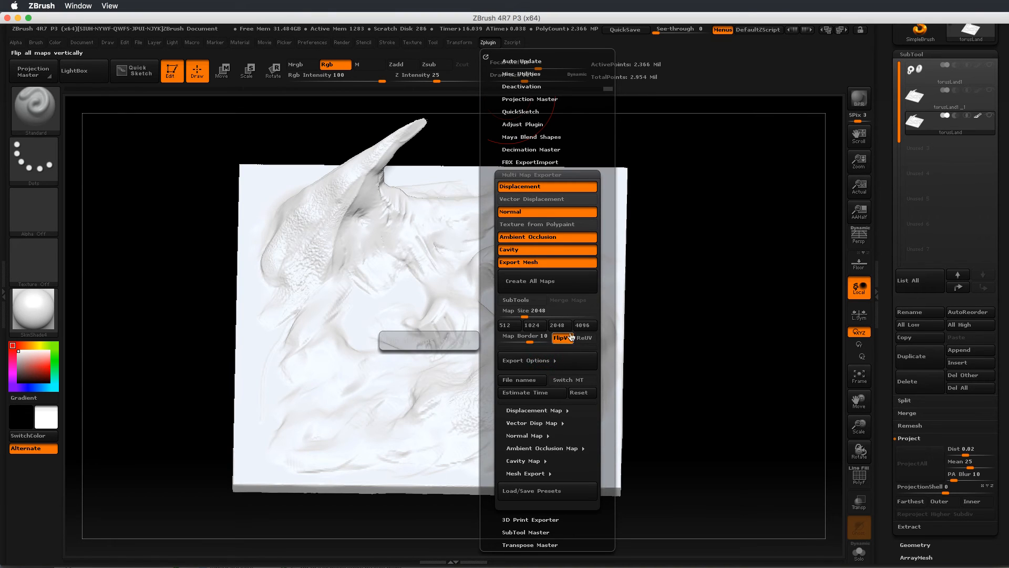
drag(608, 303, 608, 249)
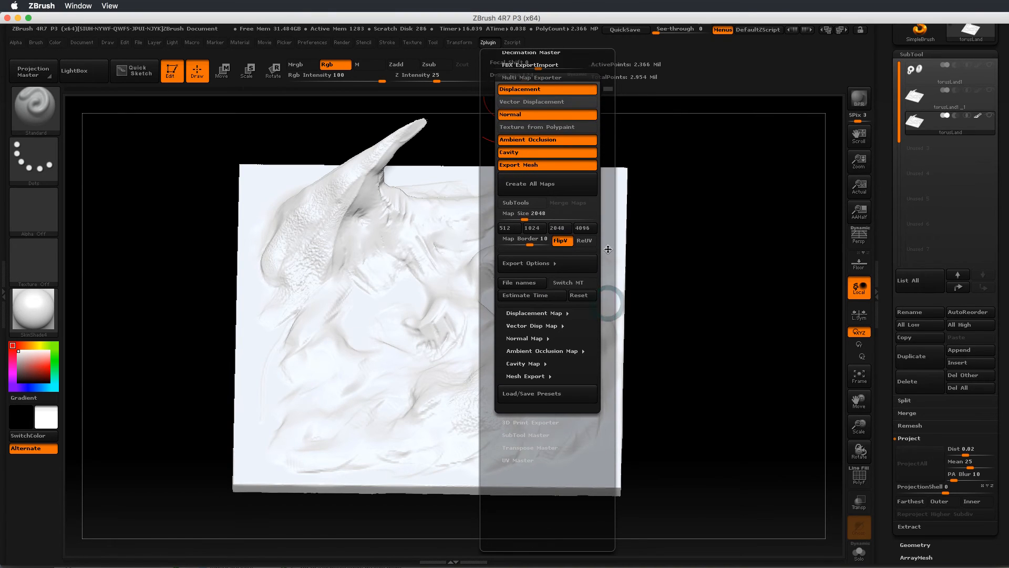
click(521, 338)
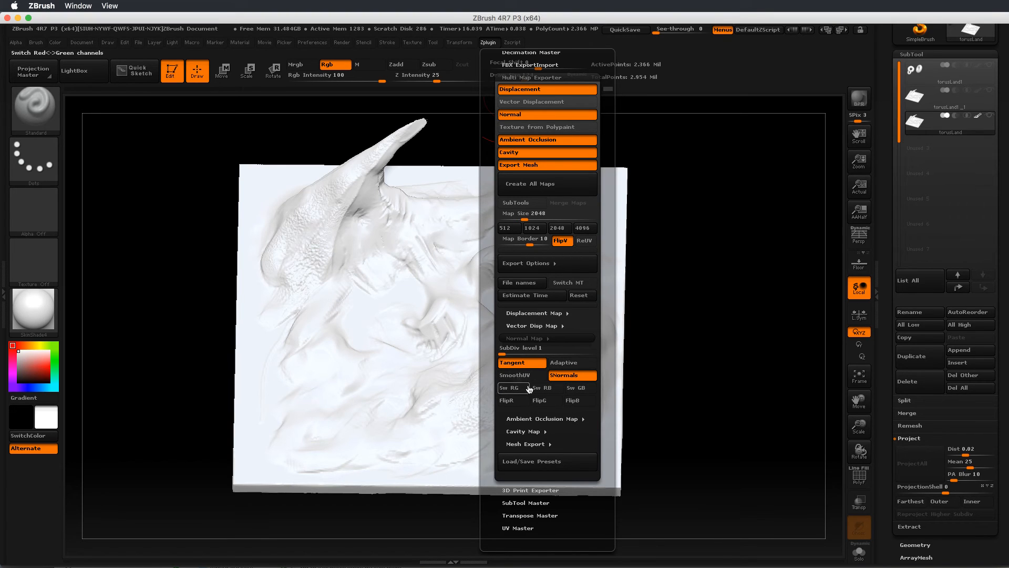
click(553, 418)
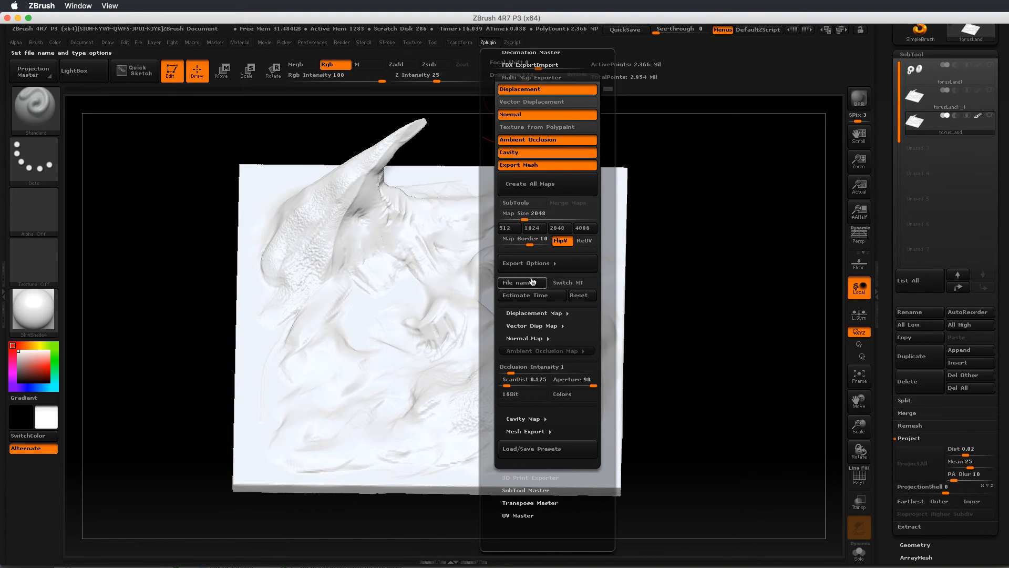
- Create all maps and save them under the name torusLand in the scenes folder with the EXR format
click(533, 185)
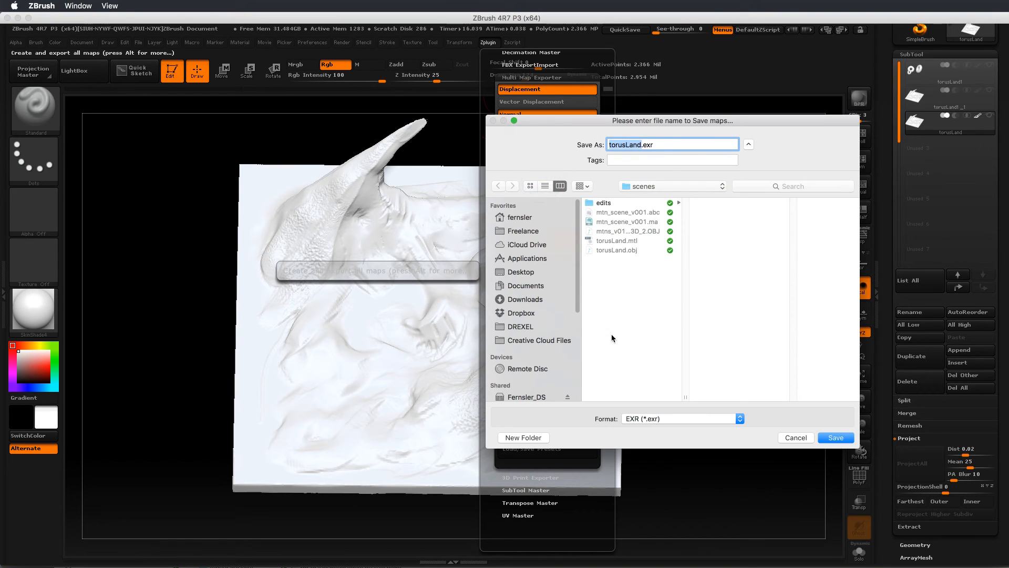
click(654, 420)
click(655, 419)
click(836, 438)
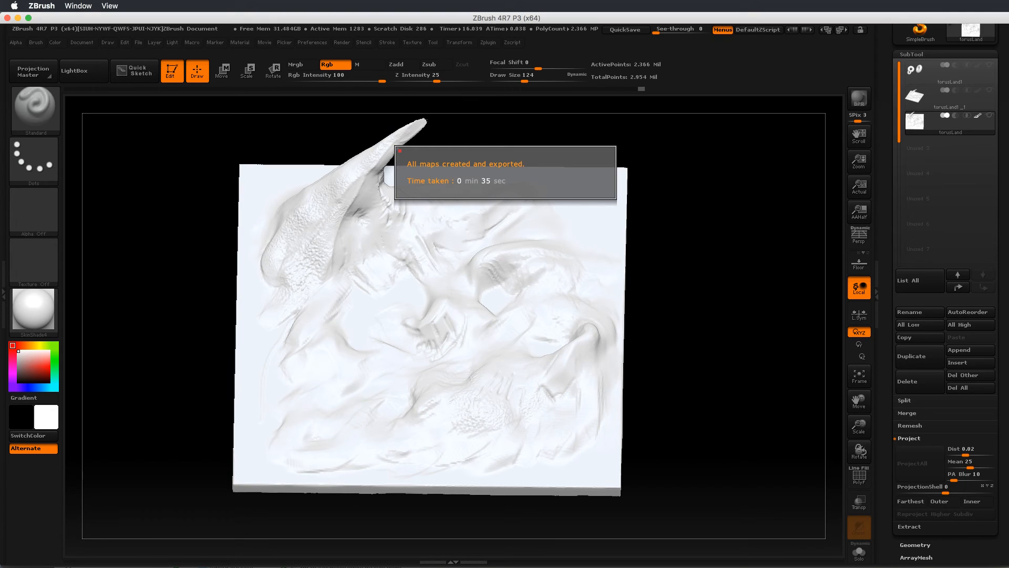
- Switch to Finder and preview the exported torusLand_copy.OBJ mesh in the scenes folder, rotating it for inspection
drag(866, 391, 182, 217)
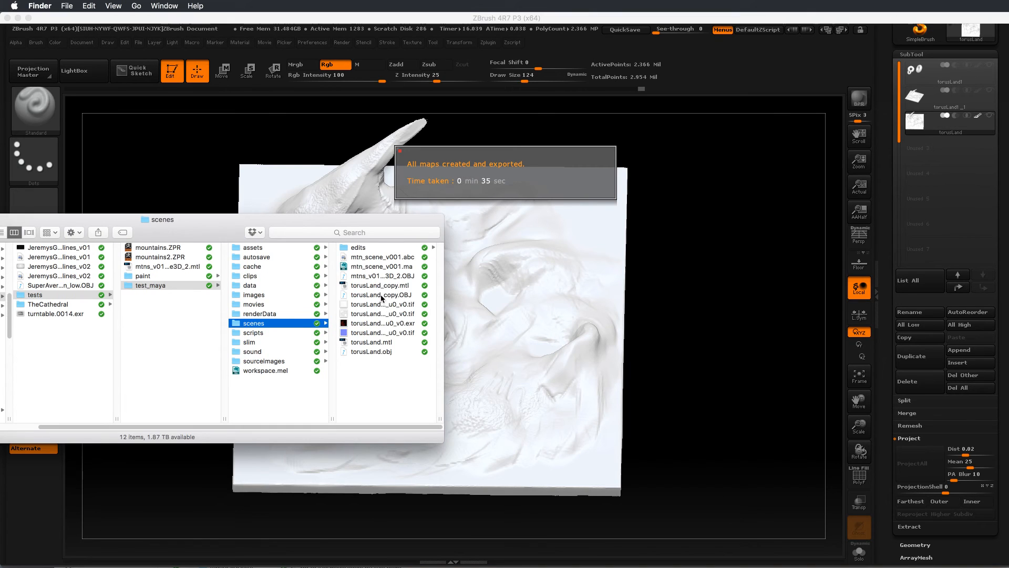
click(382, 295)
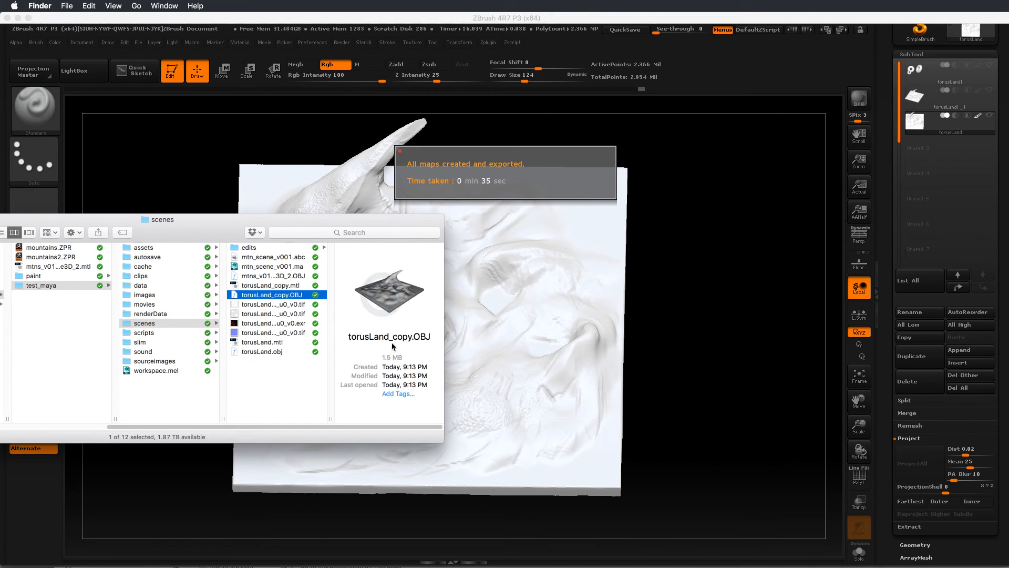
key(space)
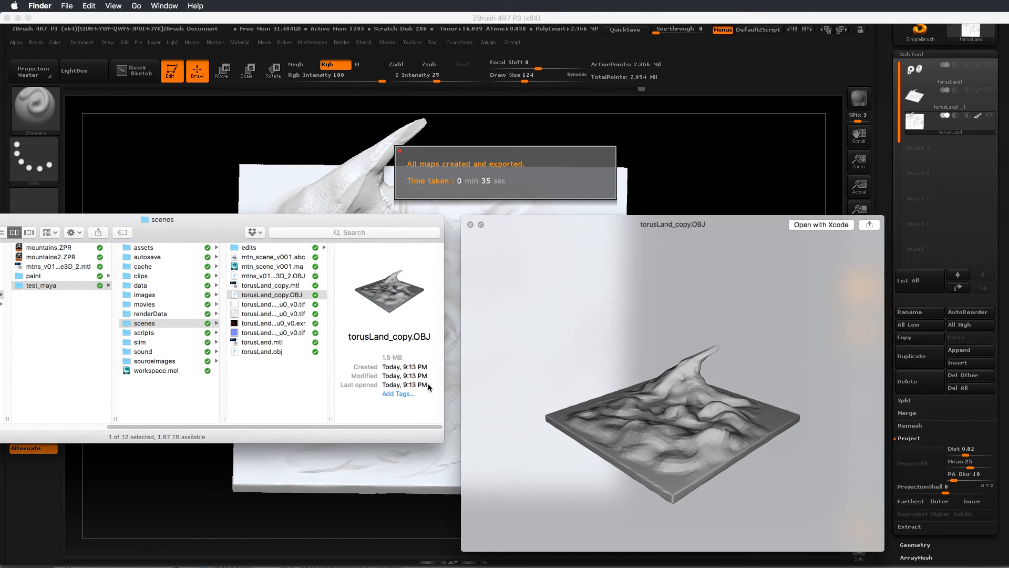
drag(660, 395, 646, 342)
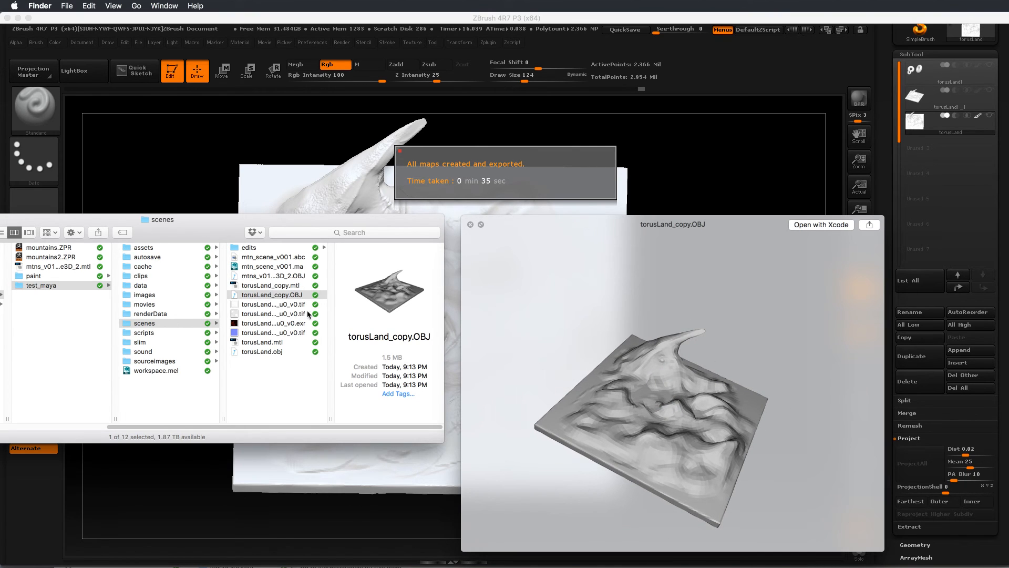
- Preview the exported ambient occlusion, cavity, displacement and normal maps of torusLand, and close the preview
click(292, 305)
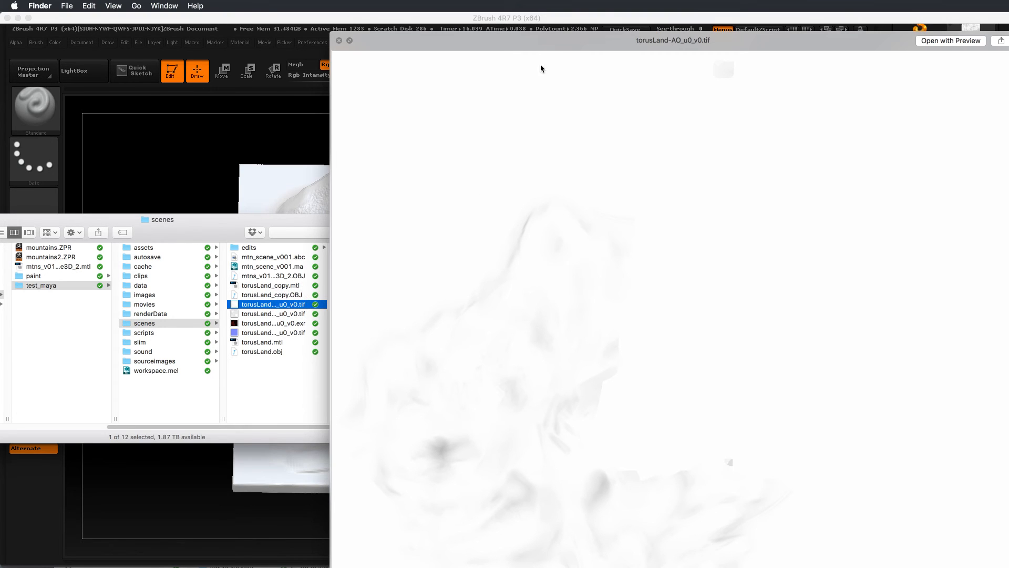
click(293, 315)
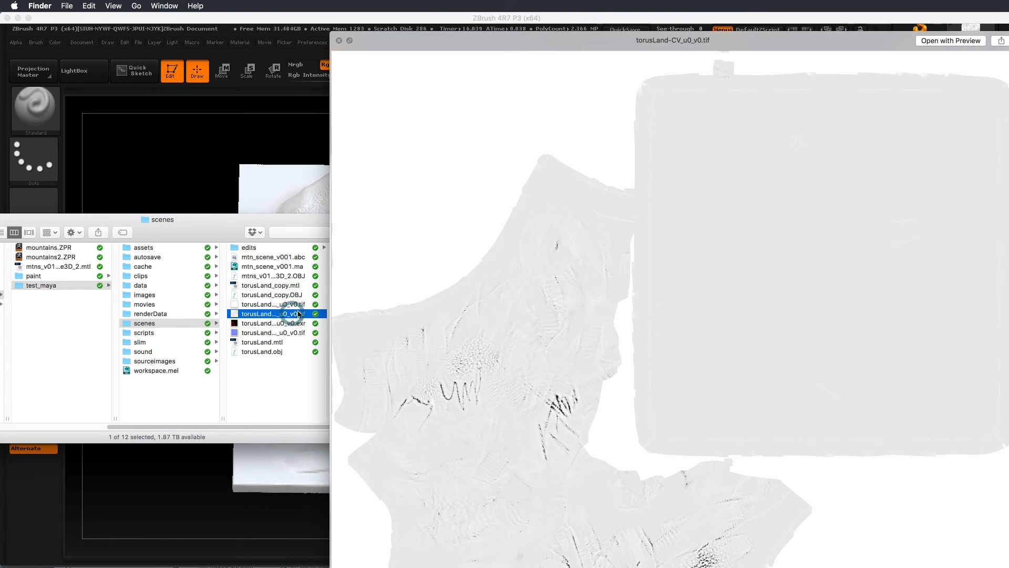
click(270, 324)
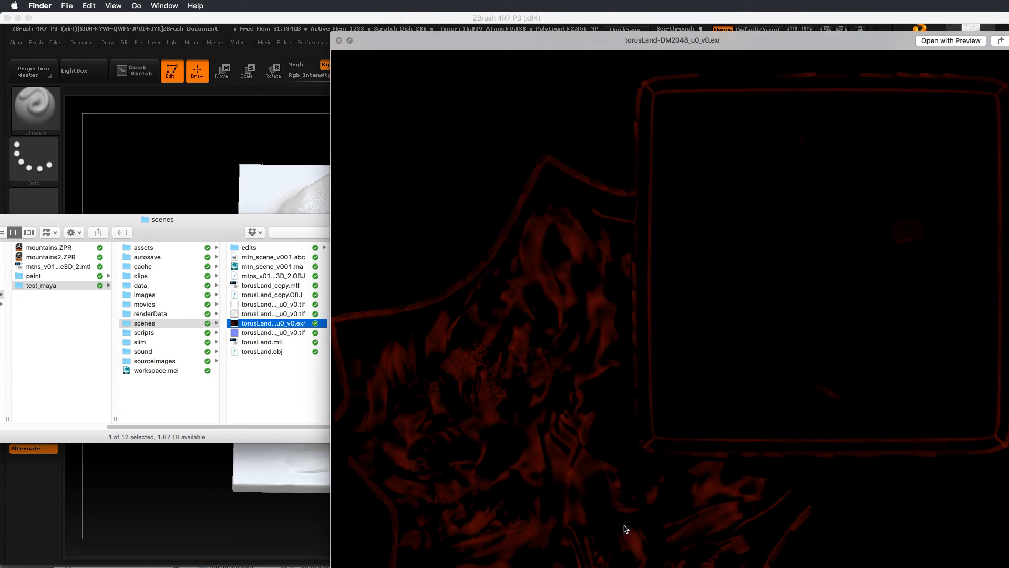
click(274, 333)
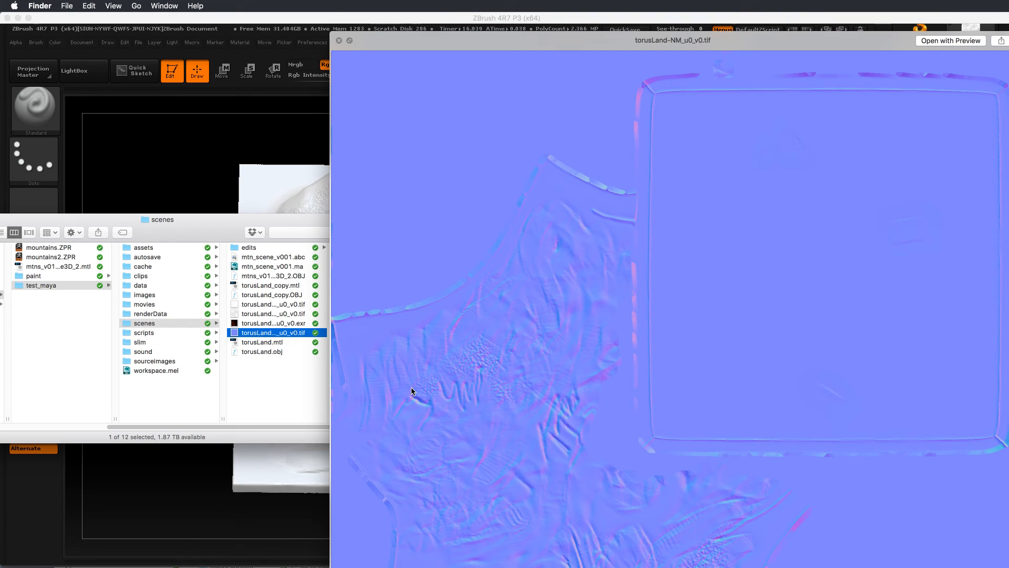
click(339, 41)
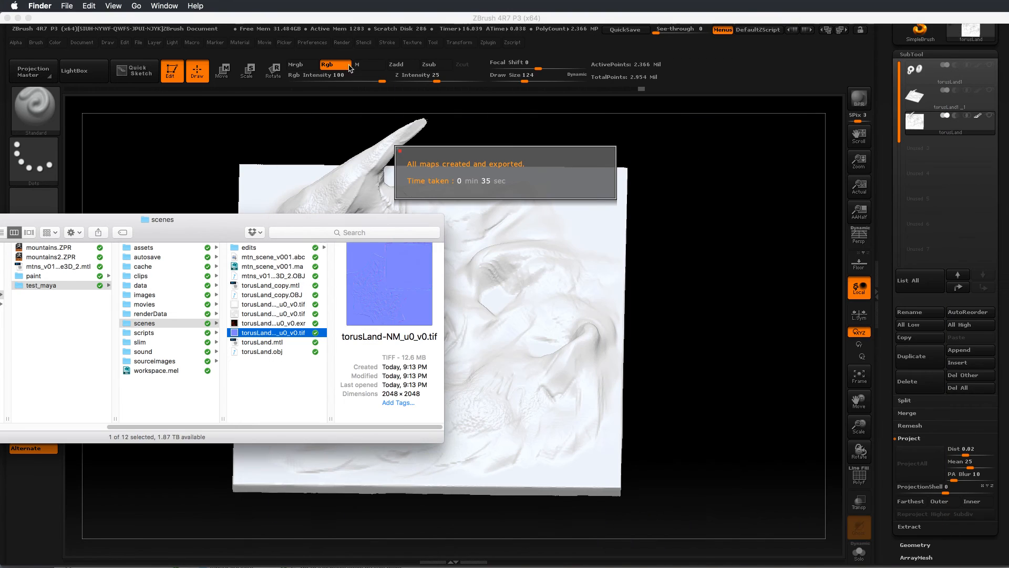
- Switch to Maya and hide the original flat ground mesh beneath the tori
key(super+Tab)
key(super+Tab)
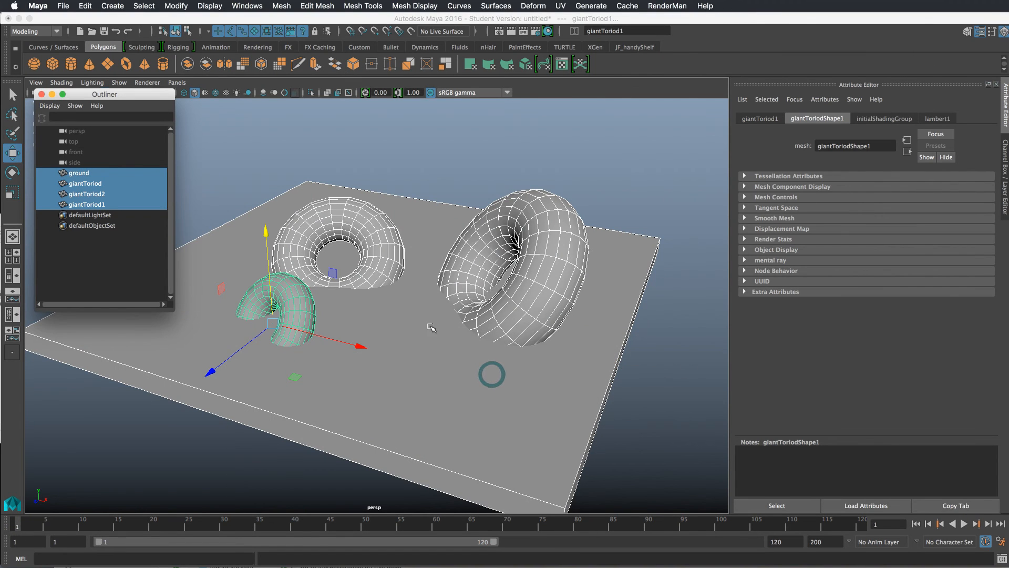
click(428, 370)
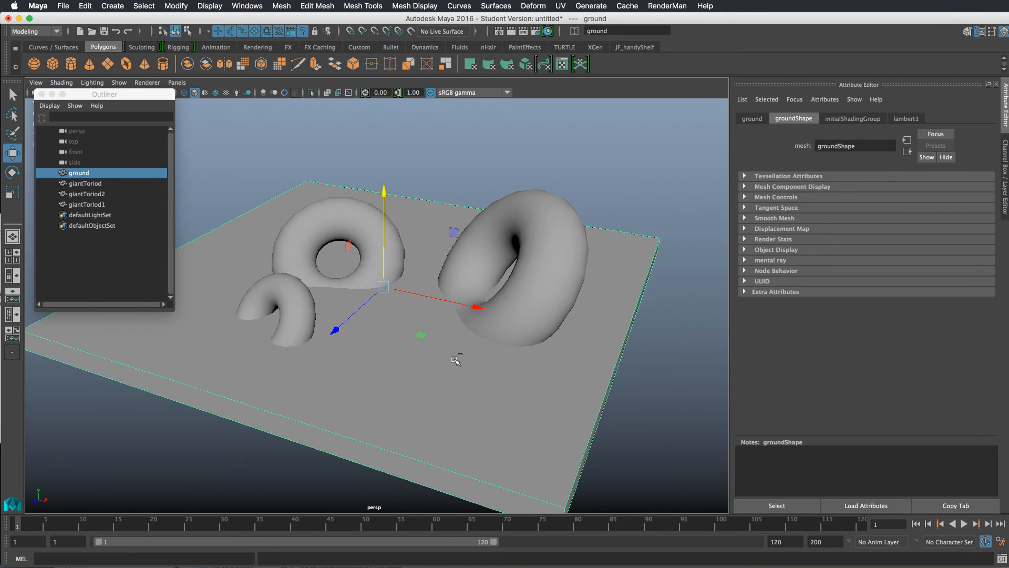
key(ctrl+h)
- Import torusLand_copy.OBJ from the project's scenes folder into the torus scene
key(ctrl+i)
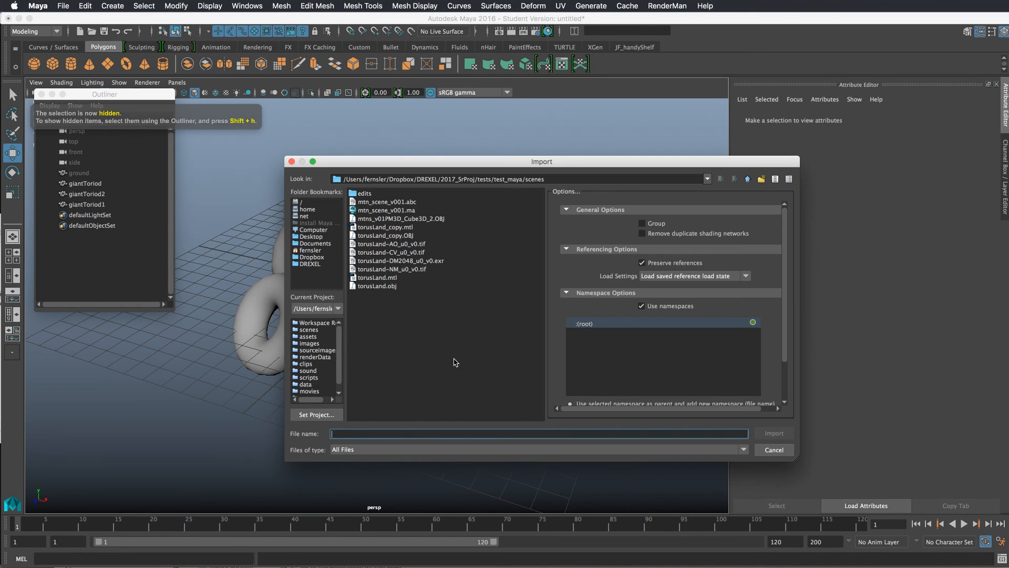
click(407, 279)
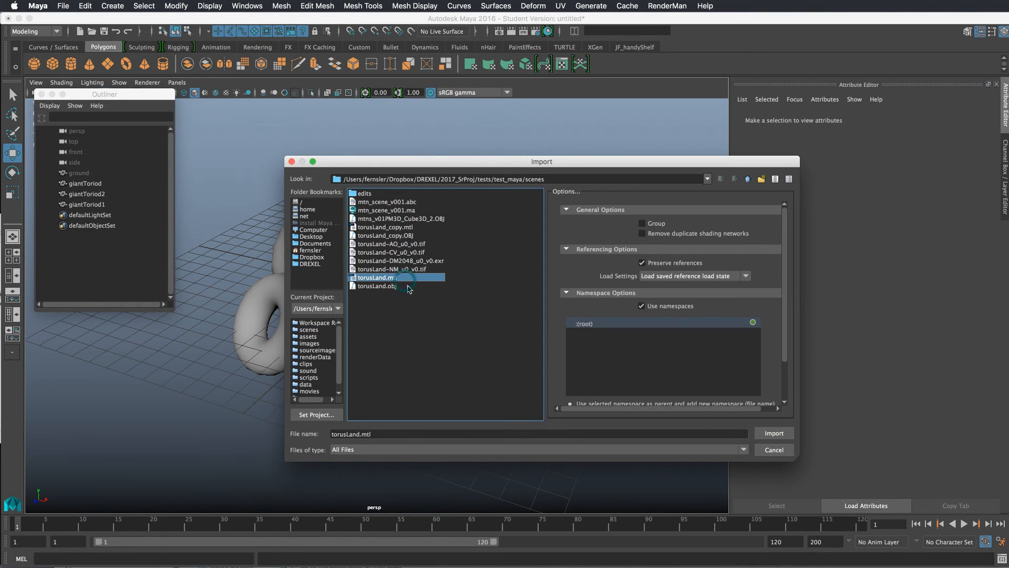
click(413, 236)
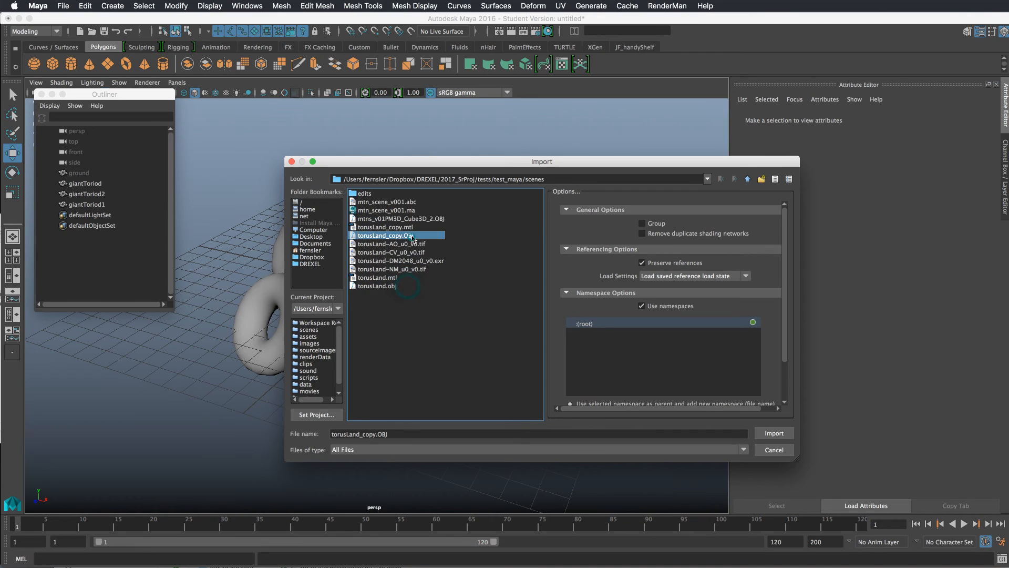
click(774, 433)
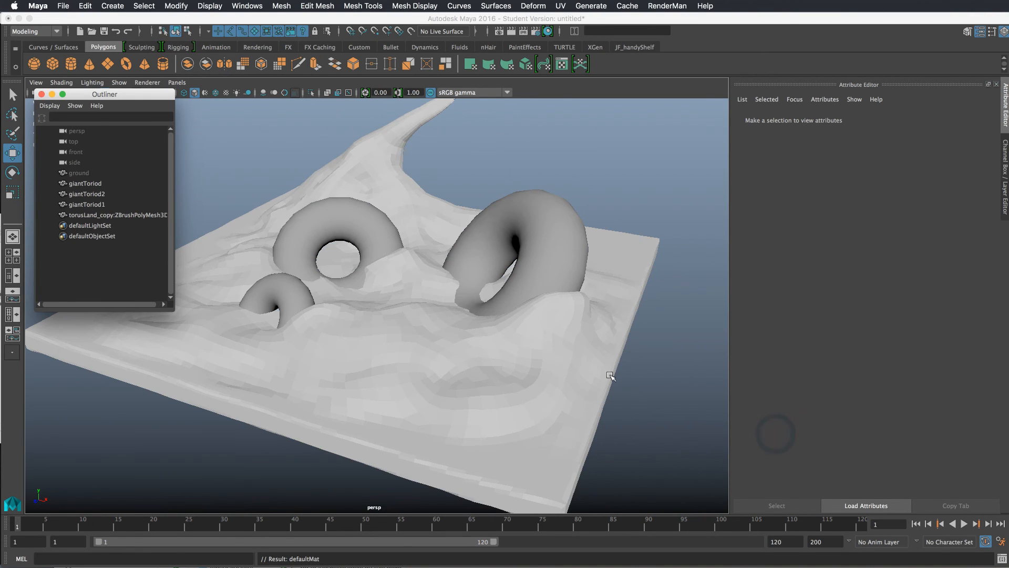
alt+drag(569, 417, 604, 390)
- Assign a new Maya Blinn material to the imported terrain mesh and deselect it
click(544, 392)
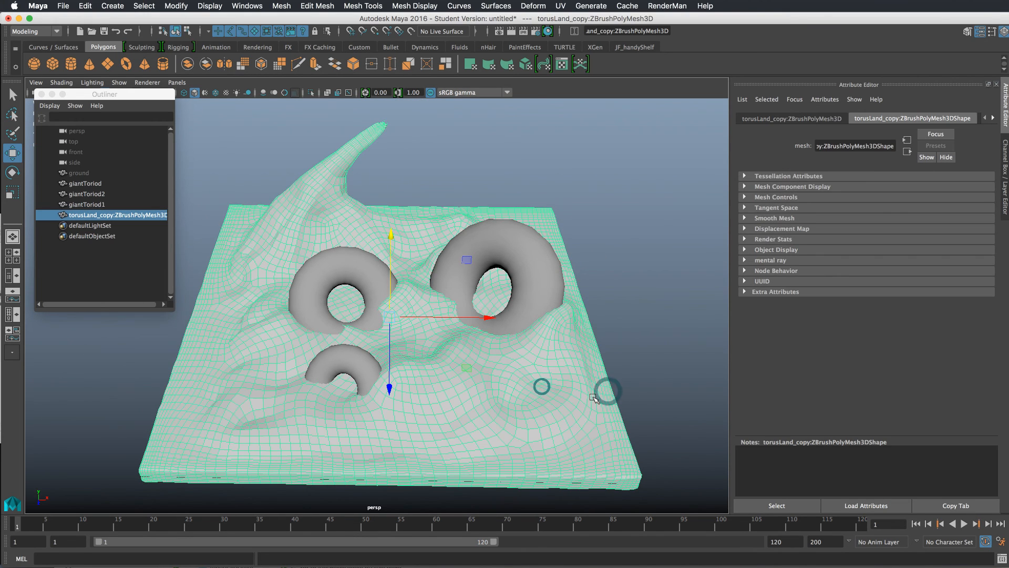
right_click(510, 375)
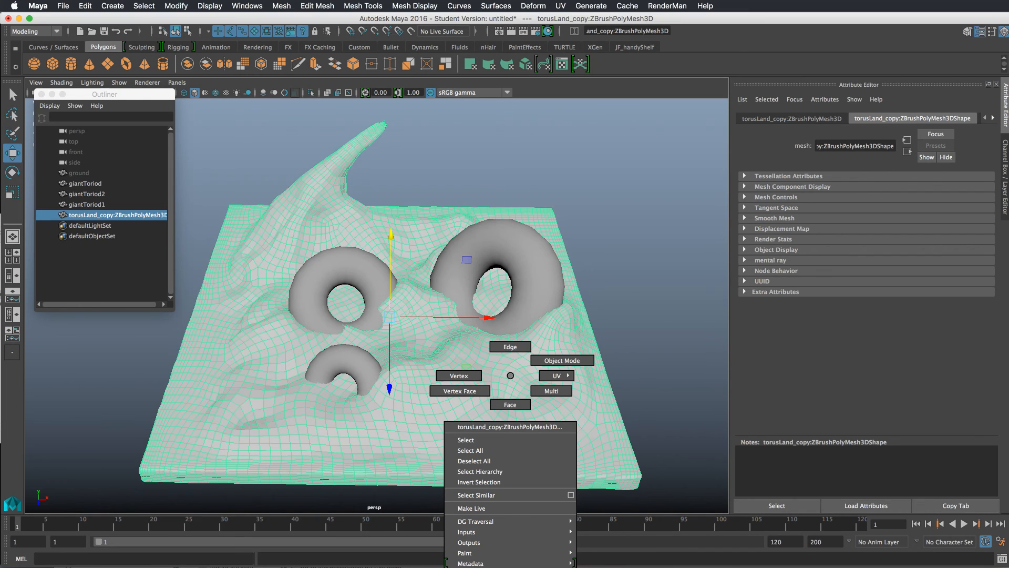
click(518, 565)
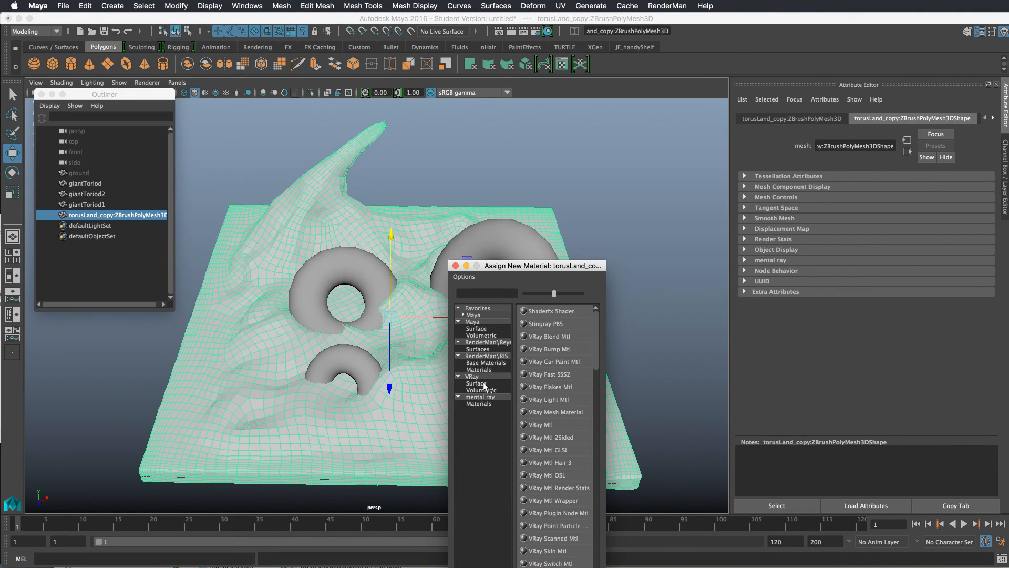
click(482, 328)
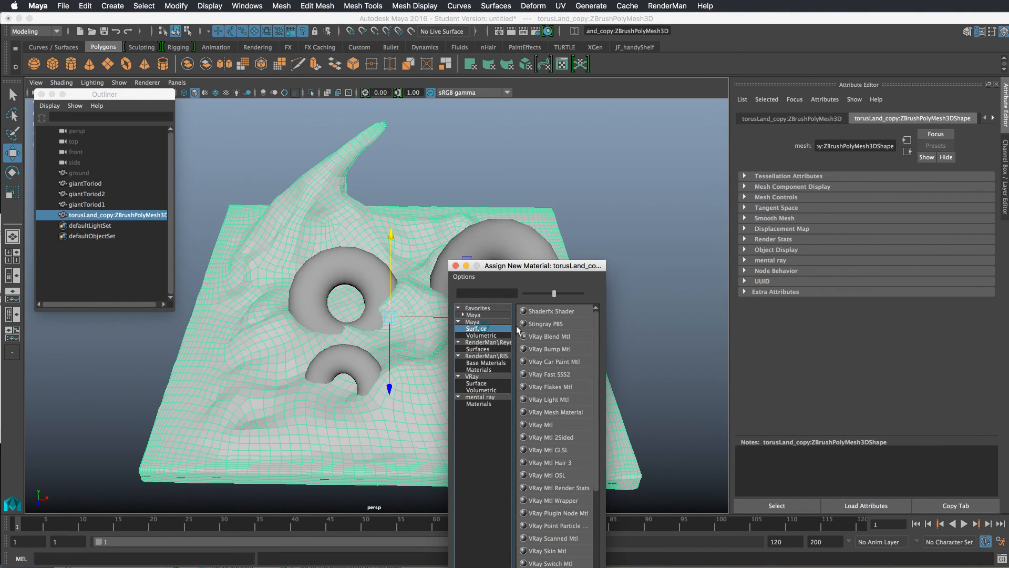
click(487, 315)
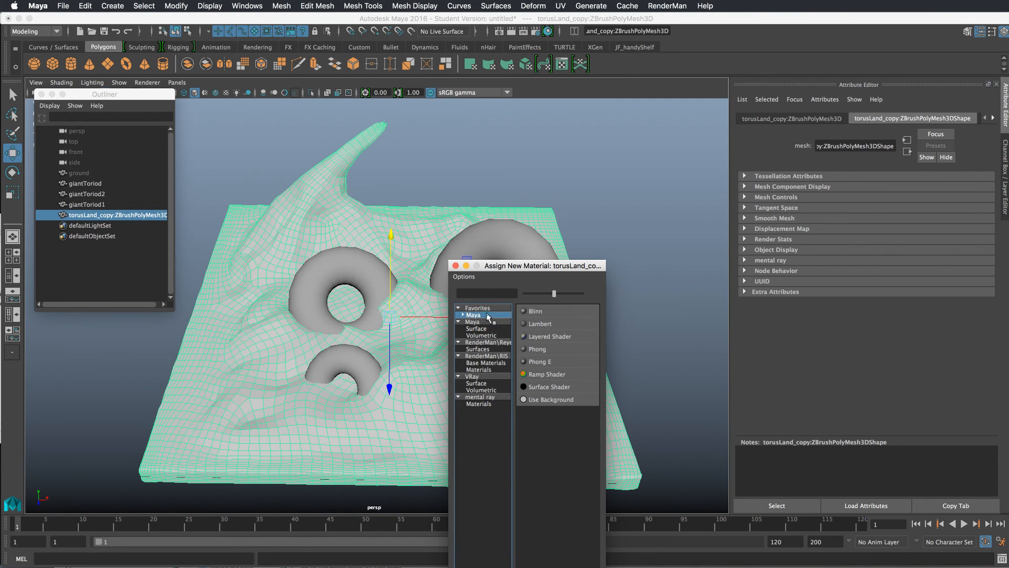
click(537, 312)
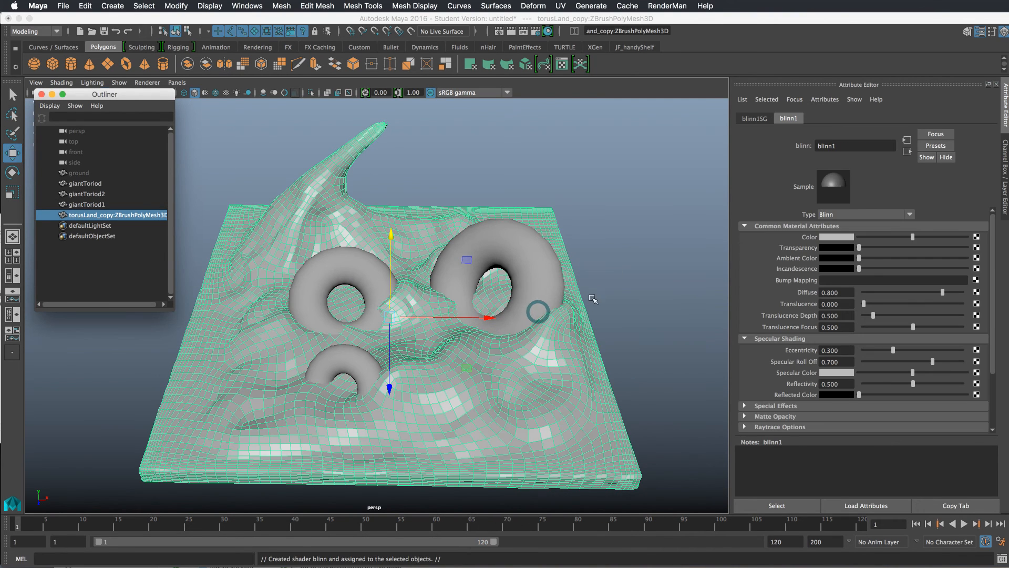
alt+drag(605, 283, 612, 285)
click(621, 245)
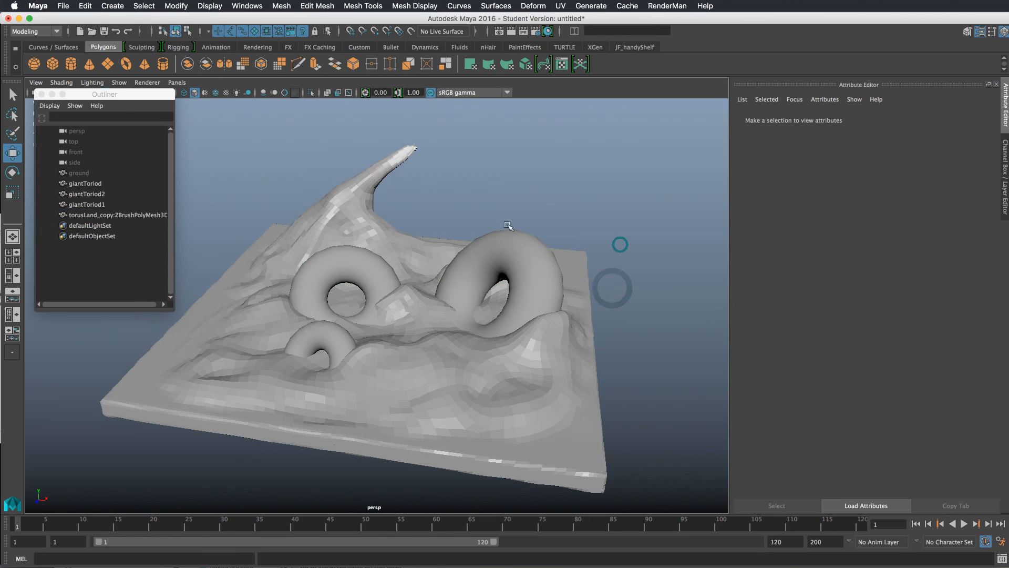
click(385, 232)
click(490, 212)
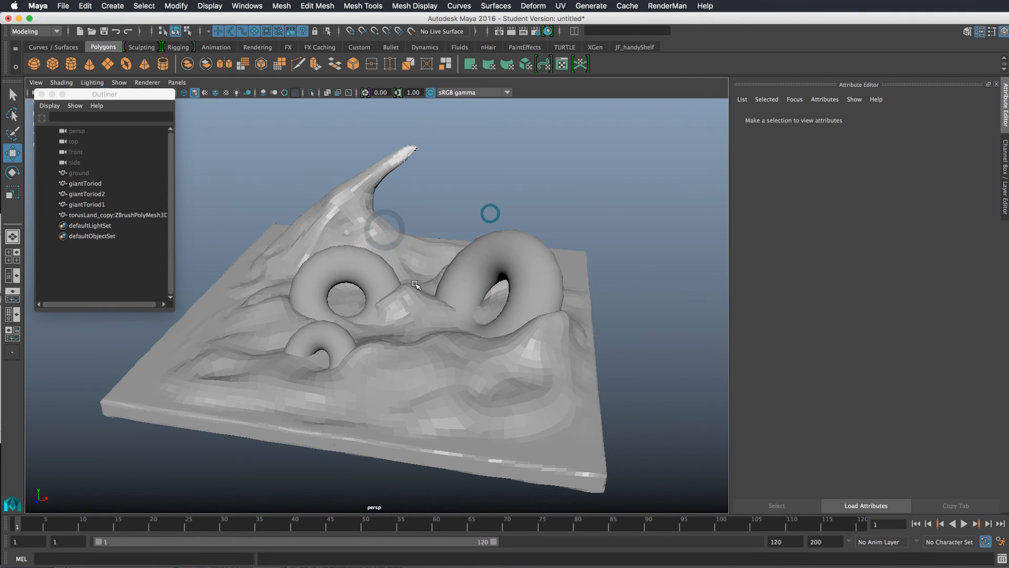
- Soften the edges of the imported terrain mesh
click(533, 424)
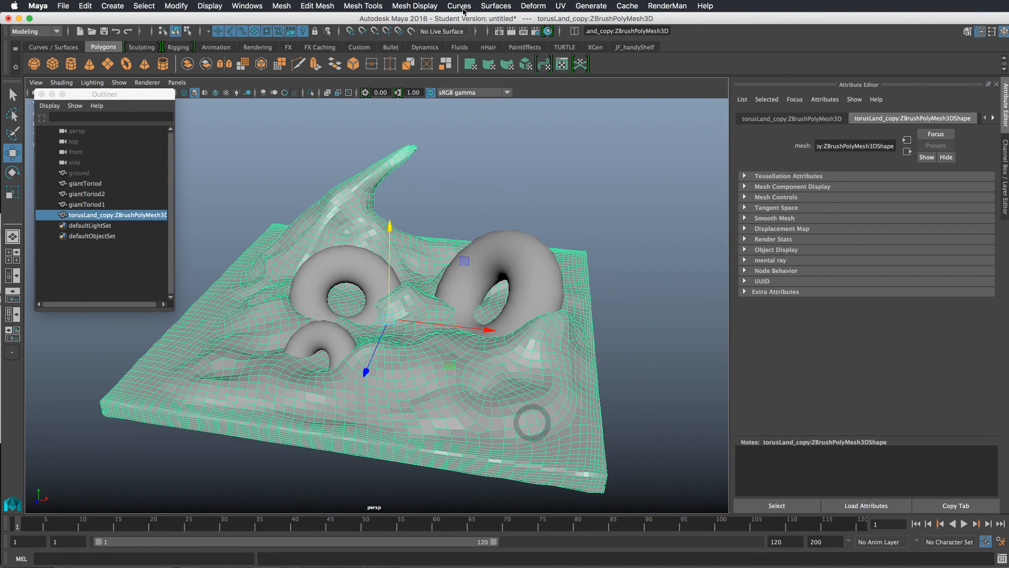
click(559, 183)
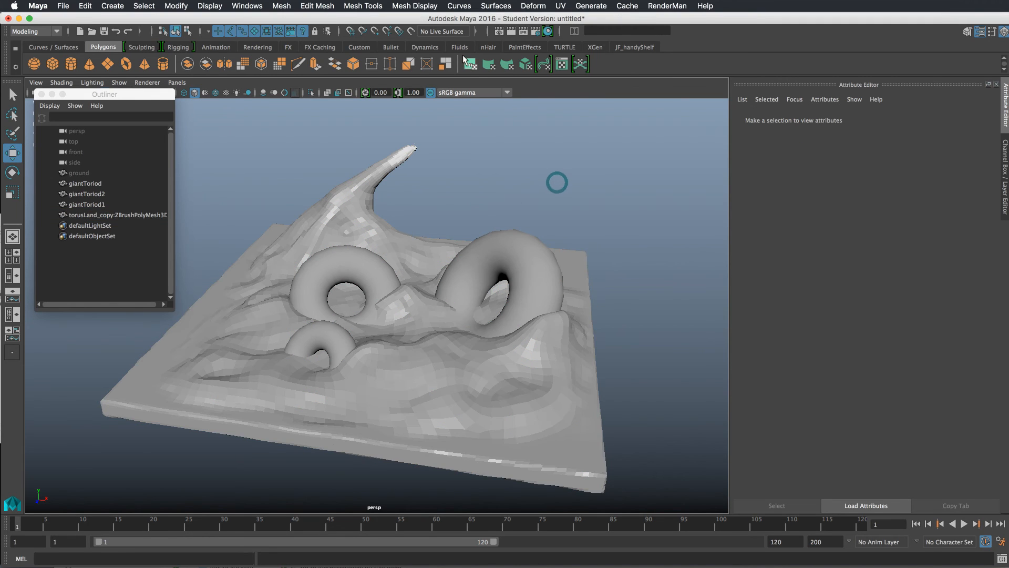
click(521, 6)
click(415, 6)
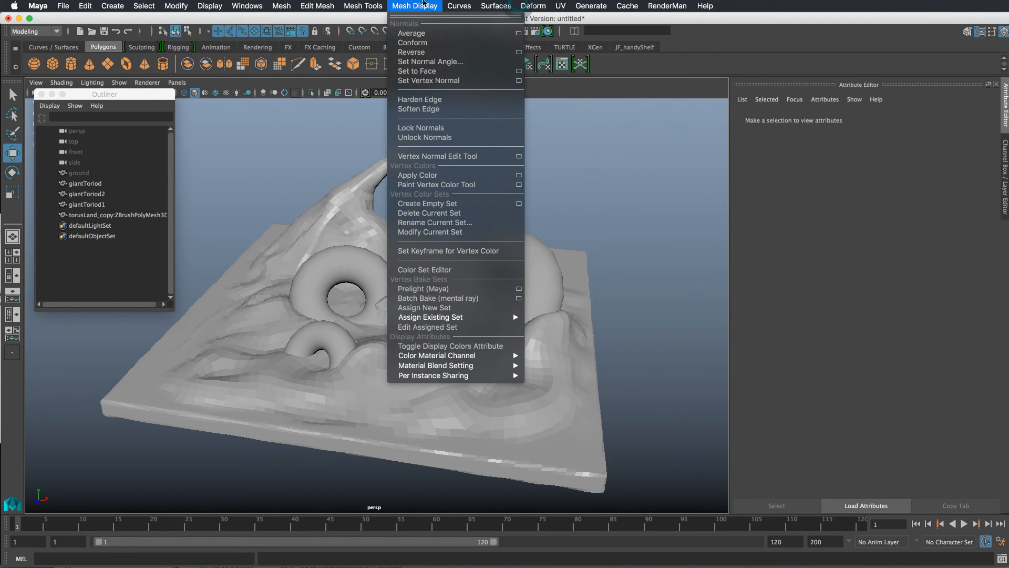
click(427, 109)
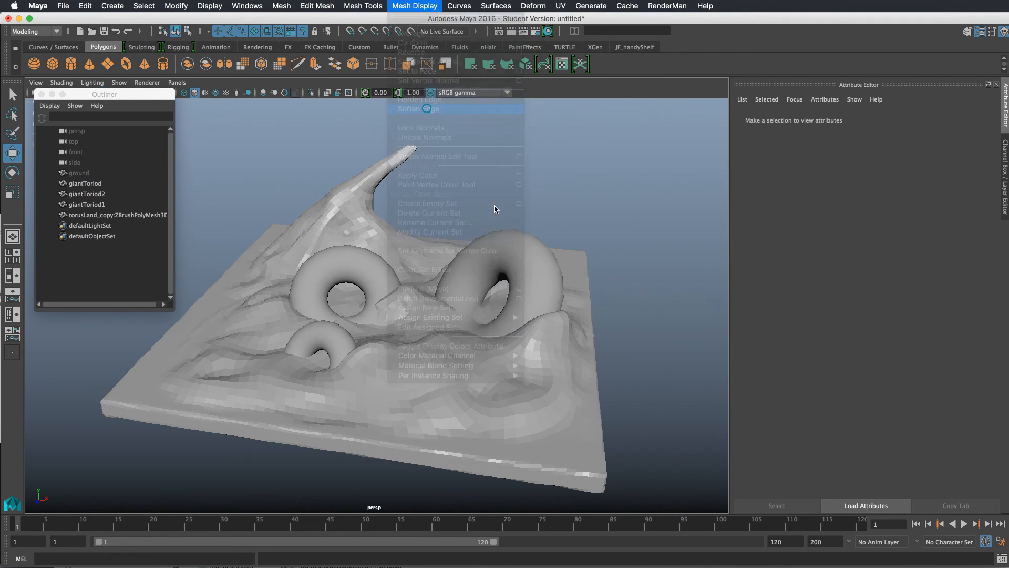
click(375, 224)
click(415, 6)
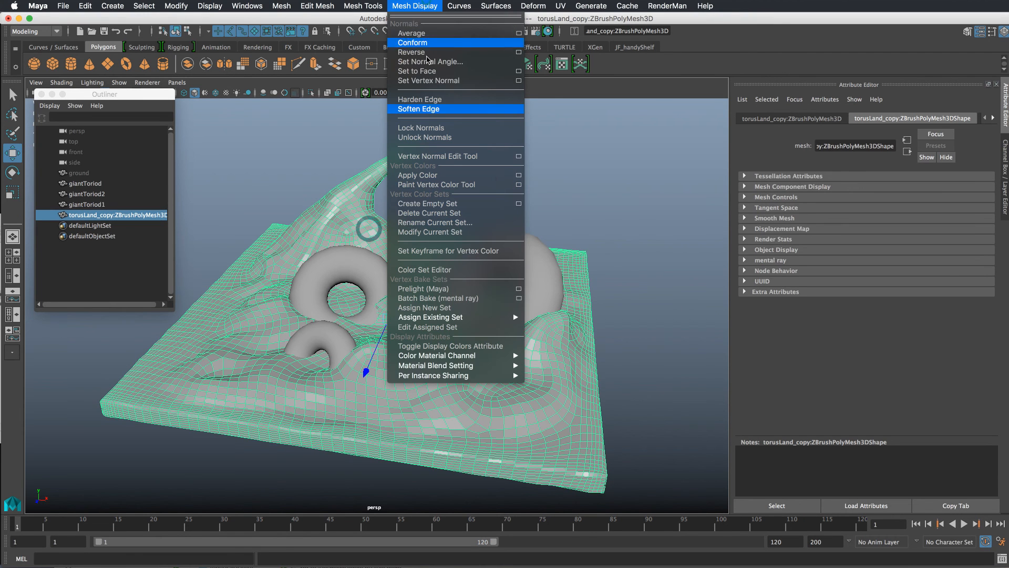
click(427, 109)
click(506, 175)
alt+drag(460, 147, 466, 162)
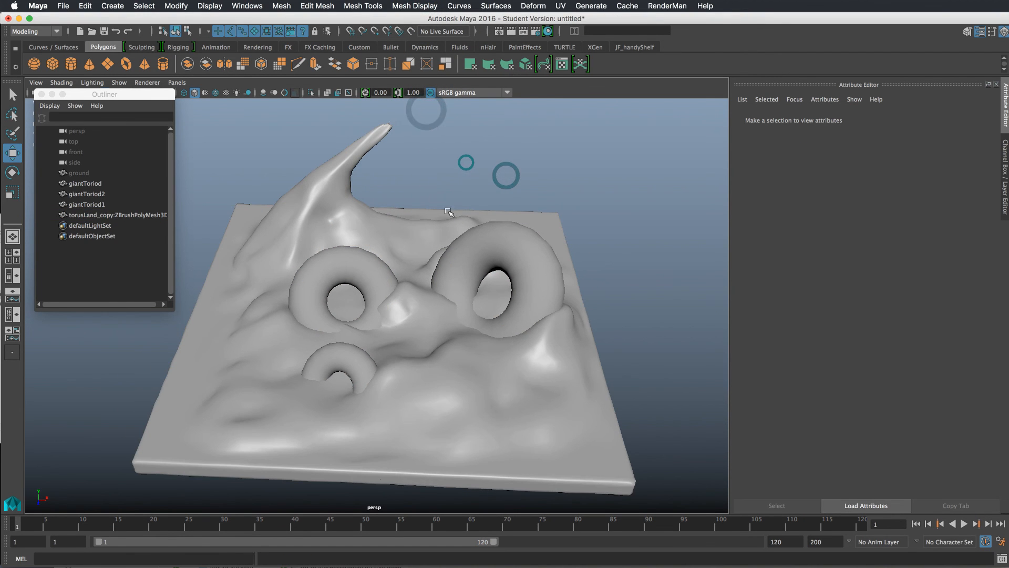
- Connect a File texture to the terrain Blinn's bump mapping and set it to be used as Tangent Space Normals
click(401, 237)
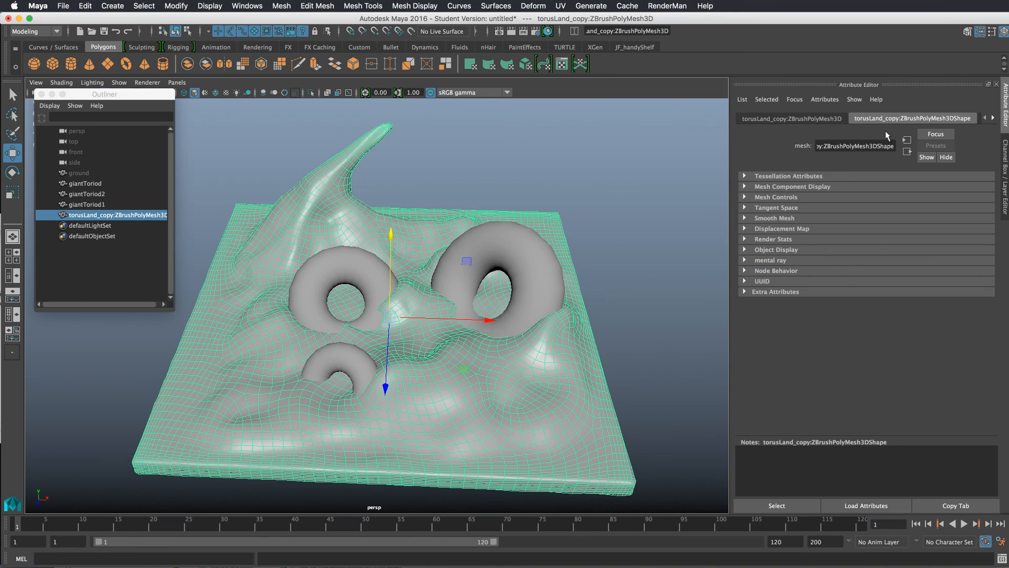
click(993, 118)
click(993, 118)
click(959, 118)
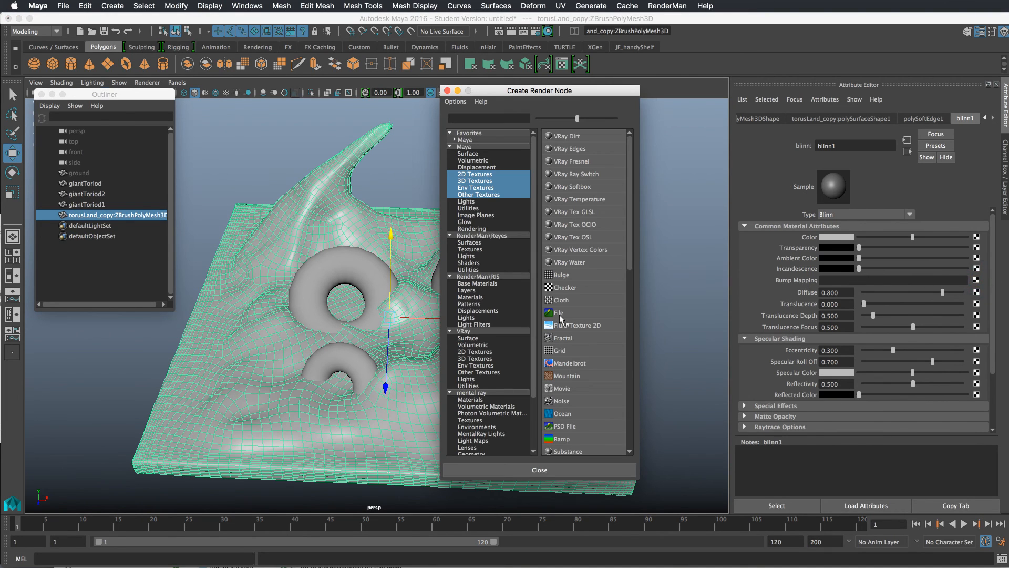
click(560, 314)
click(844, 249)
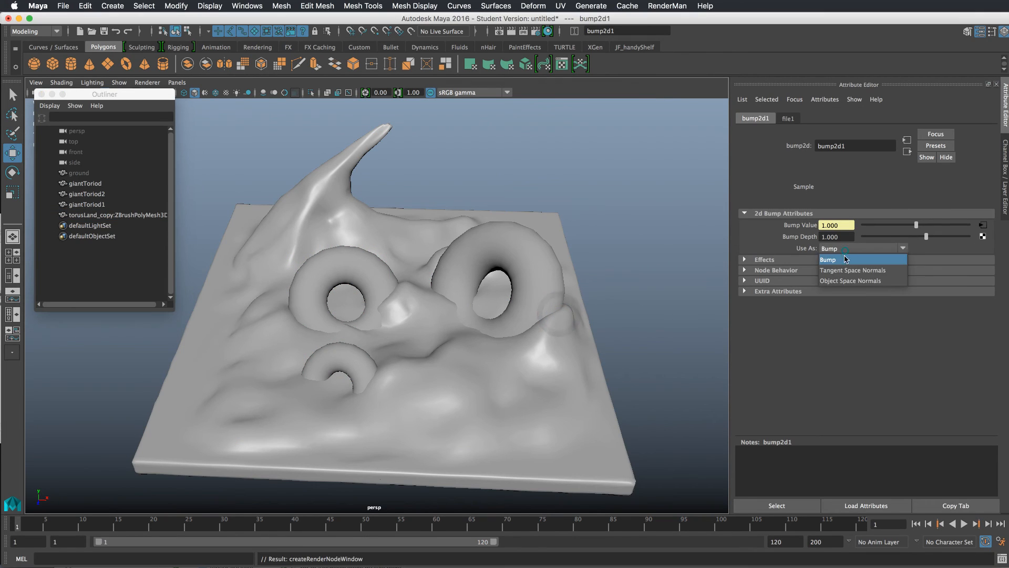
click(846, 269)
- Load torusLand-NM_u0_v0.tif from the scenes folder as the bump file texture's image
click(788, 118)
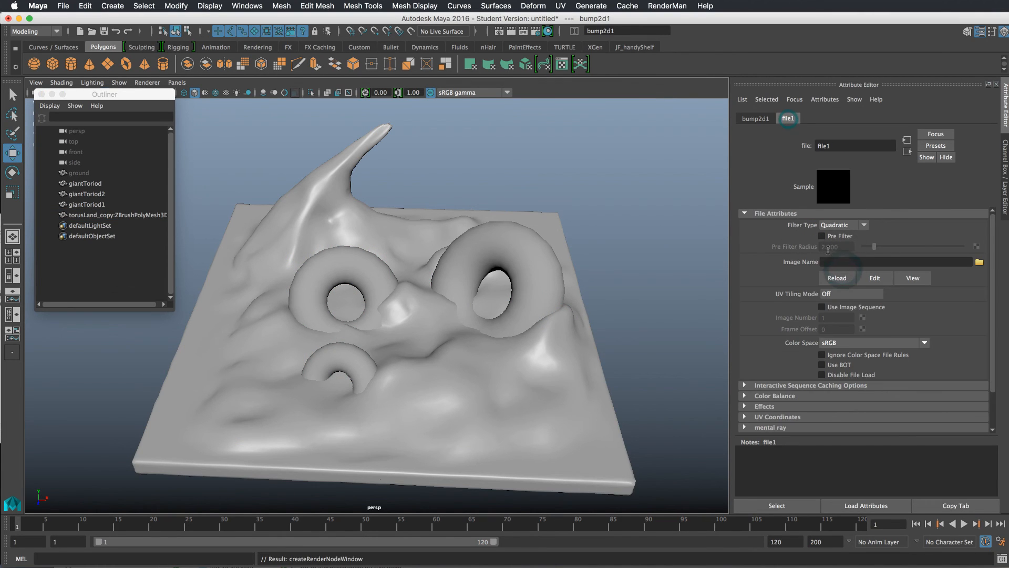
click(979, 262)
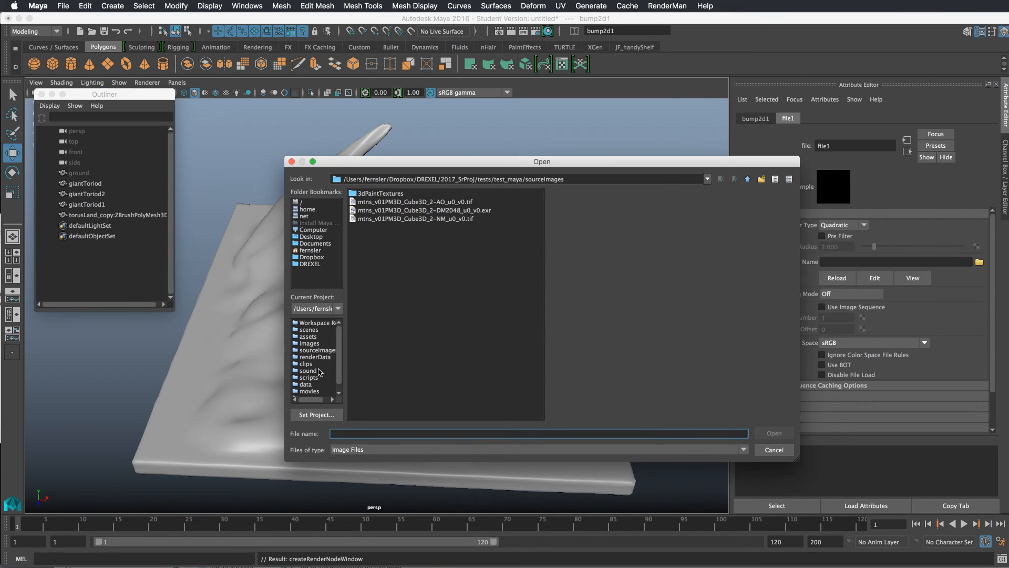
click(324, 331)
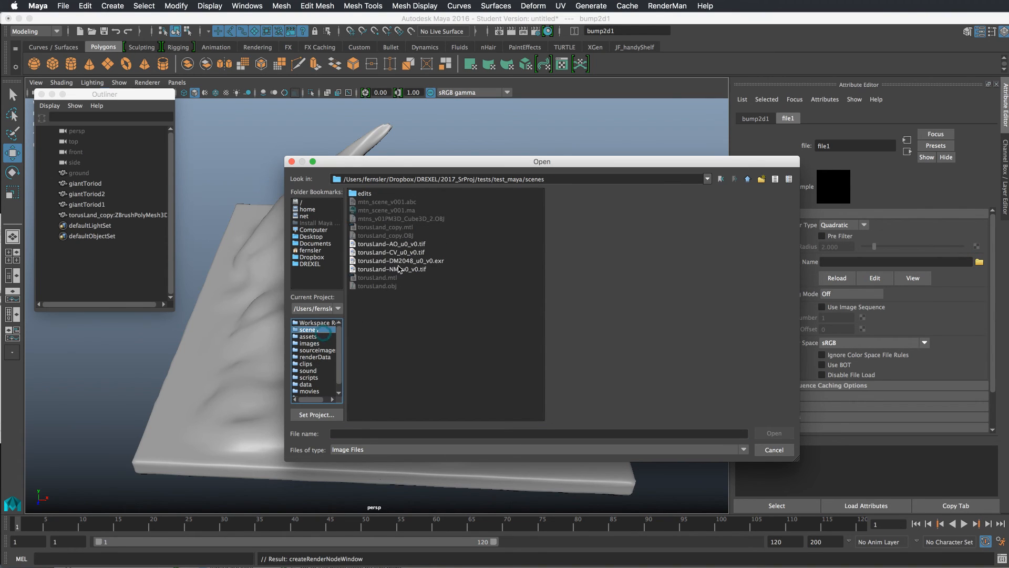
click(418, 269)
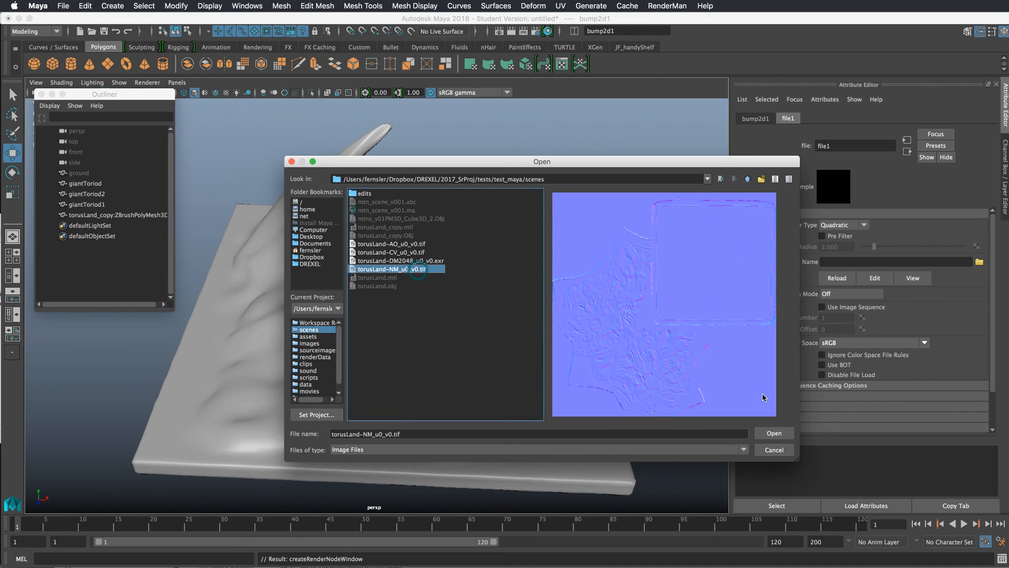
click(774, 432)
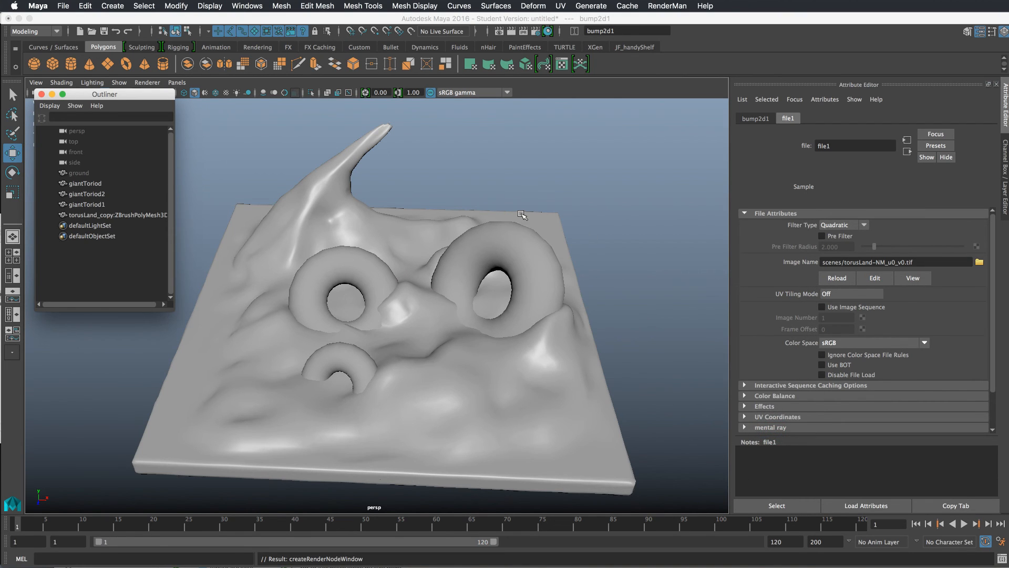
- Turn on textured display and examine the normal-map detail on the terrain from several angles
key(6)
mouse_move(597, 220)
alt+mouse_down()
mouse_move(610, 273)
mouse_move(675, 216)
mouse_move(689, 317)
mouse_move(683, 327)
mouse_move(608, 284)
alt+mouse_up()
alt+drag(599, 209, 585, 235)
click(636, 256)
mouse_move(656, 268)
alt+mouse_down()
mouse_move(610, 243)
mouse_move(633, 258)
mouse_move(653, 250)
mouse_move(653, 259)
mouse_move(625, 256)
mouse_move(647, 278)
alt+mouse_up()
click(579, 317)
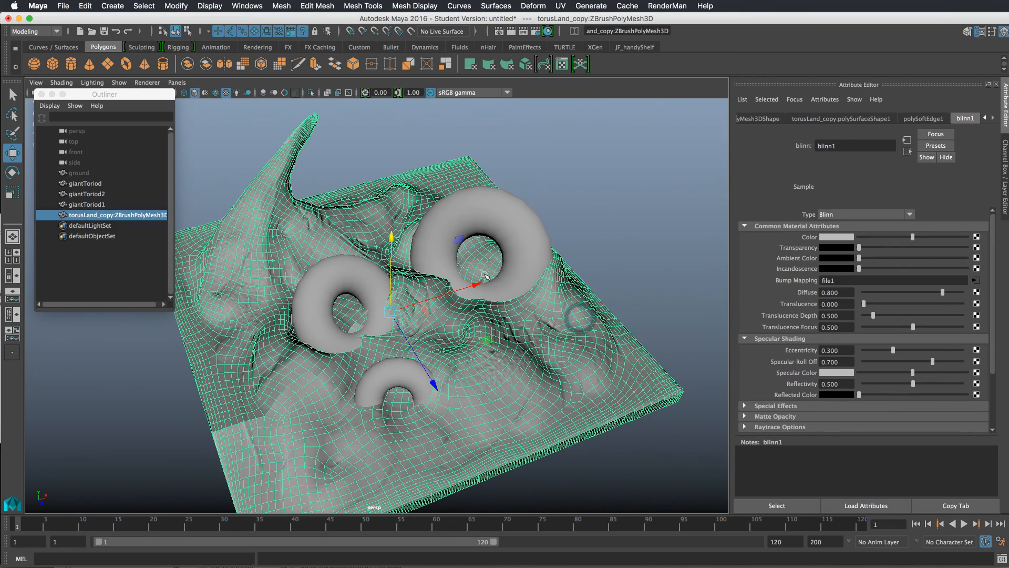
alt+drag(587, 257, 587, 256)
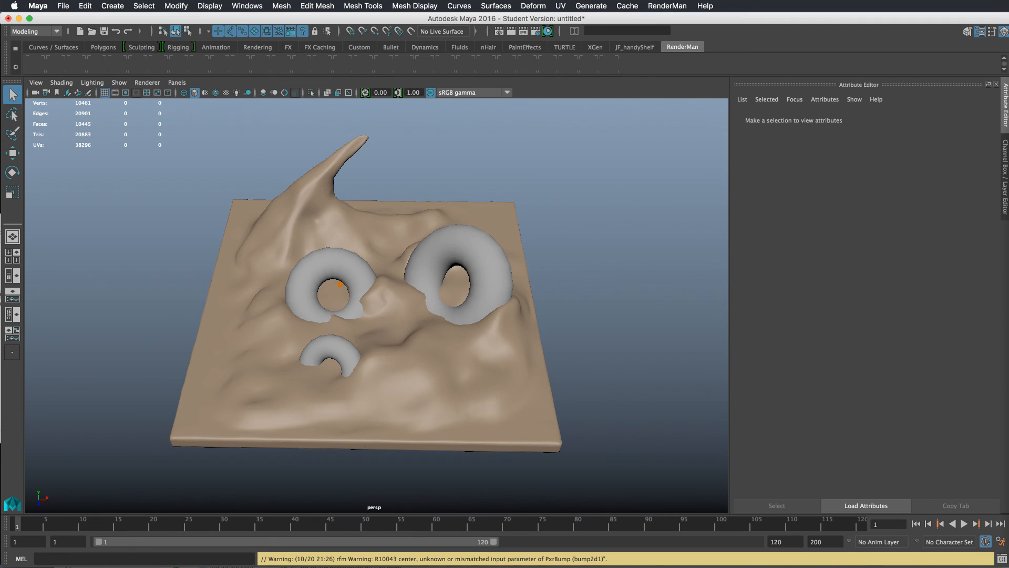
- Bring up the Hypershade and examine the PxrDisney1, RMSDisplacement2, PxrDisney1SG and torusLand-DM2048 displacement file nodes
drag(442, 566, 481, 105)
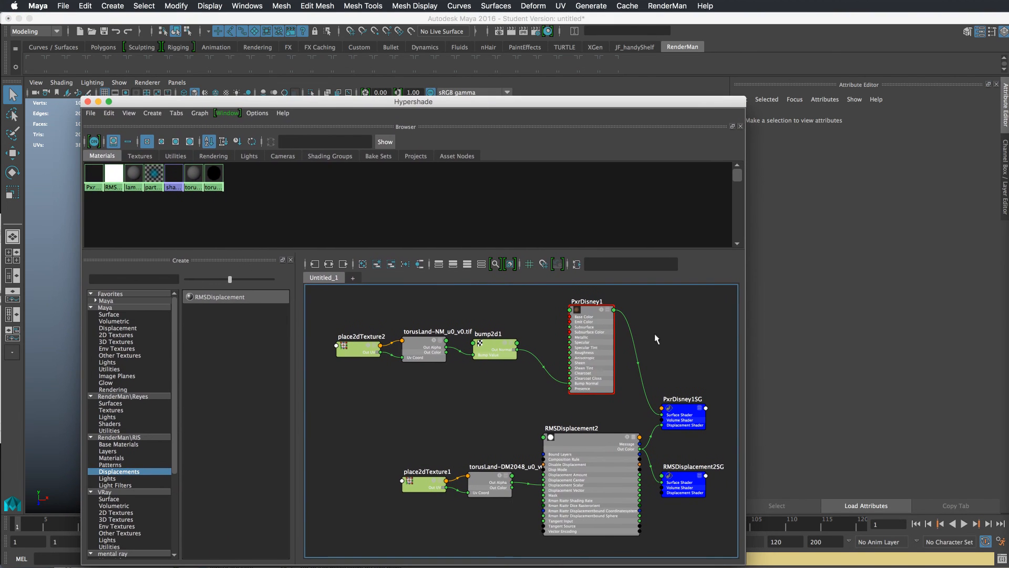
drag(585, 314, 581, 317)
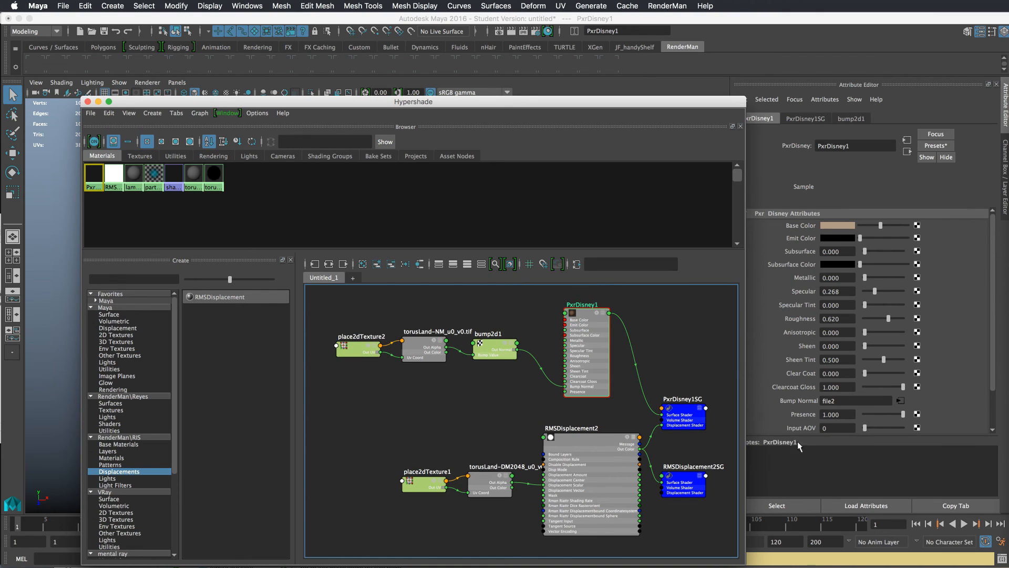
drag(567, 448, 559, 447)
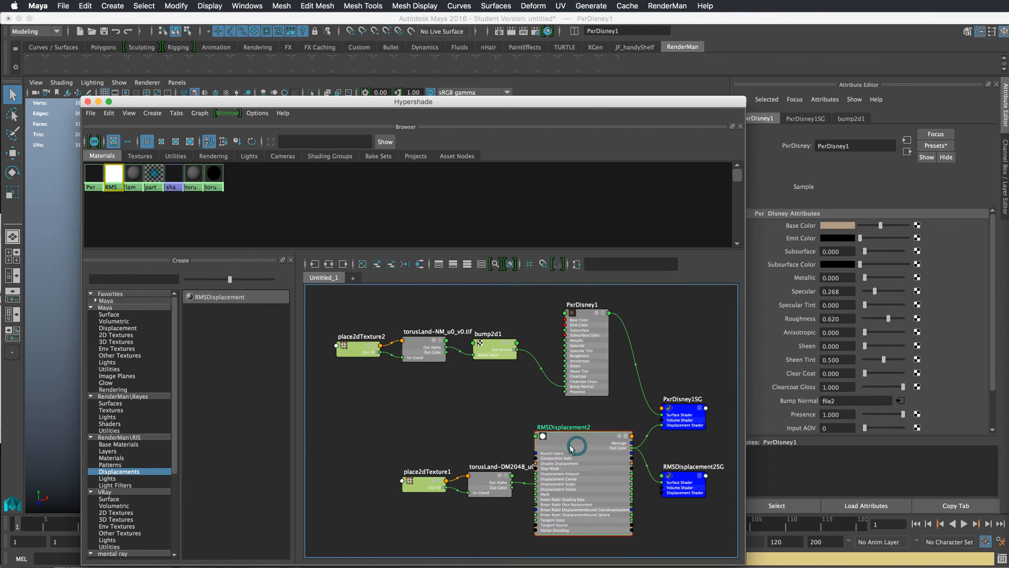
click(699, 404)
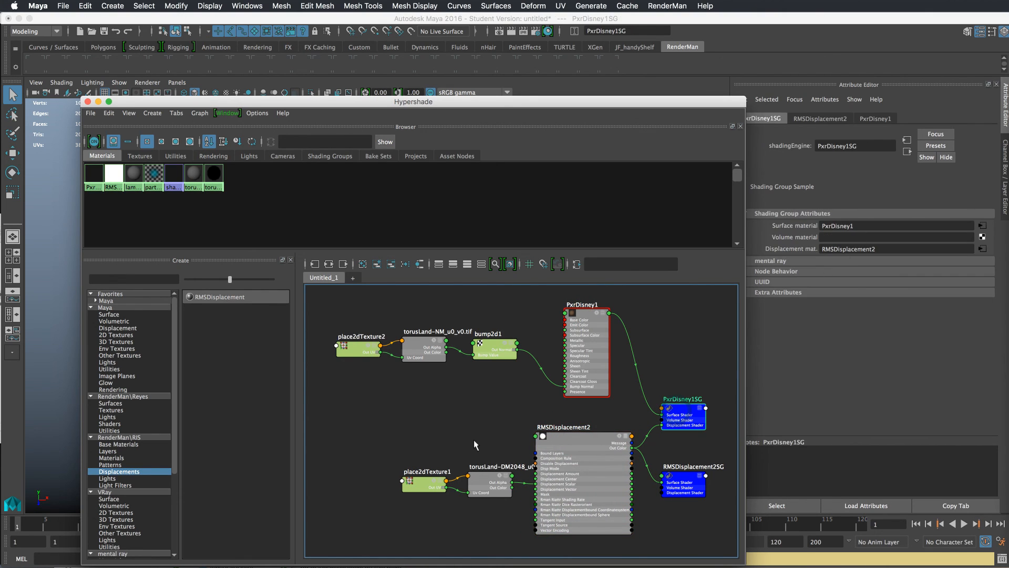
drag(485, 493, 481, 492)
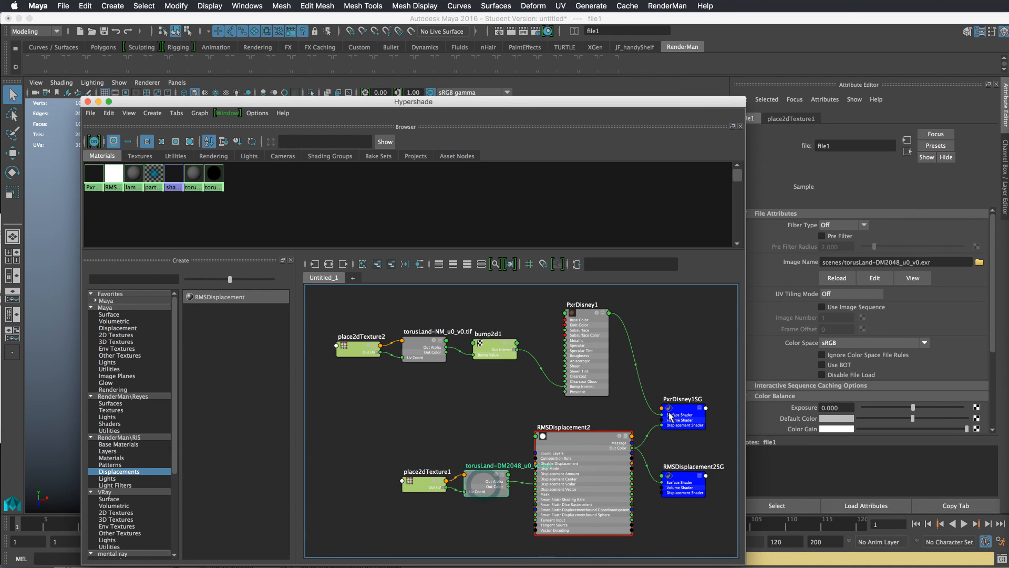
- Examine the settings of the RMSDisplacement2, torusLand-NM_u0_v0.tif file and bump2d1 nodes in the shading network
click(580, 446)
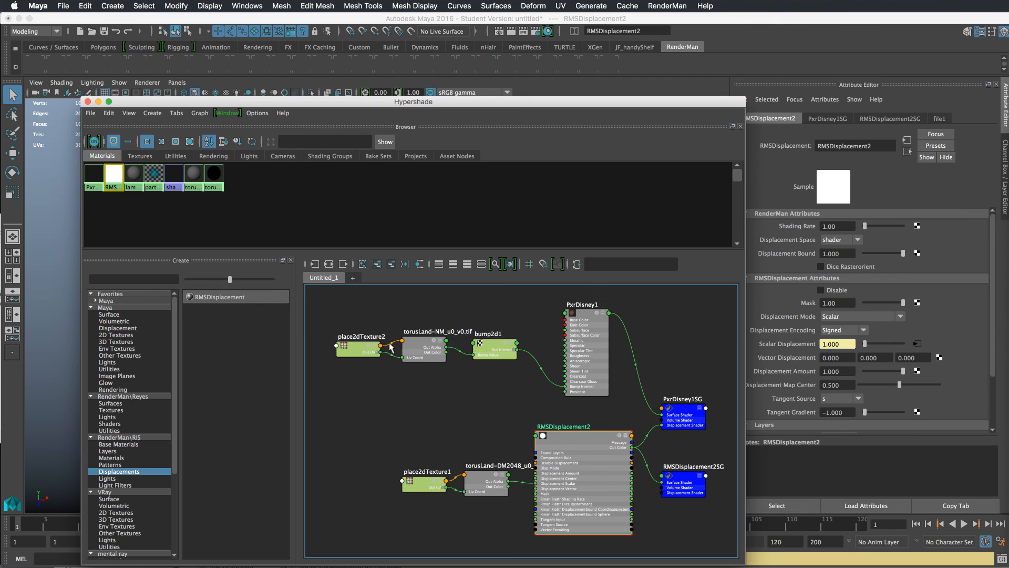
drag(423, 348, 424, 344)
drag(504, 345, 500, 346)
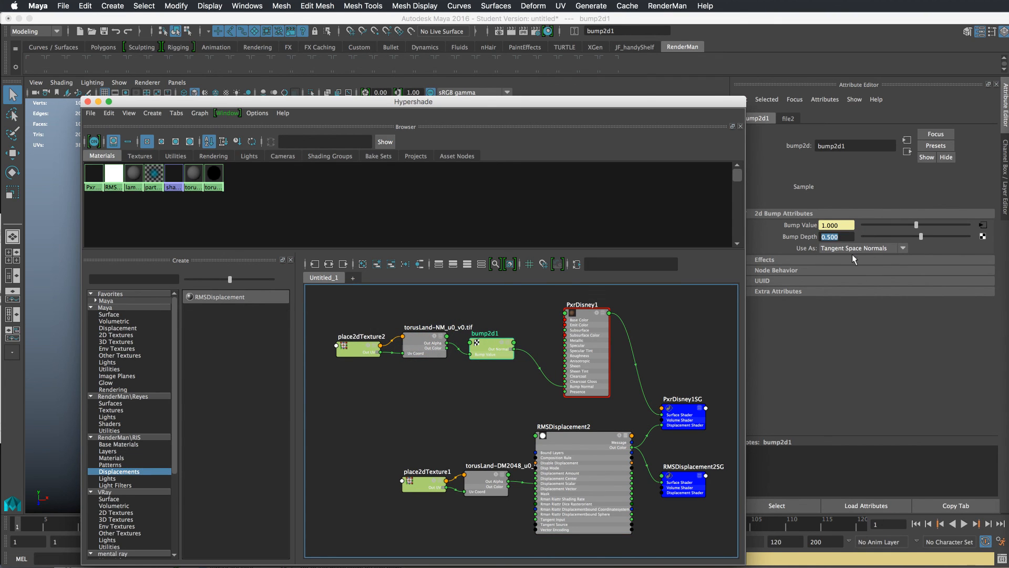
- Look through the RenderMan RIS Layers and Patterns node categories, including the Pxr pattern nodes
click(126, 459)
click(128, 452)
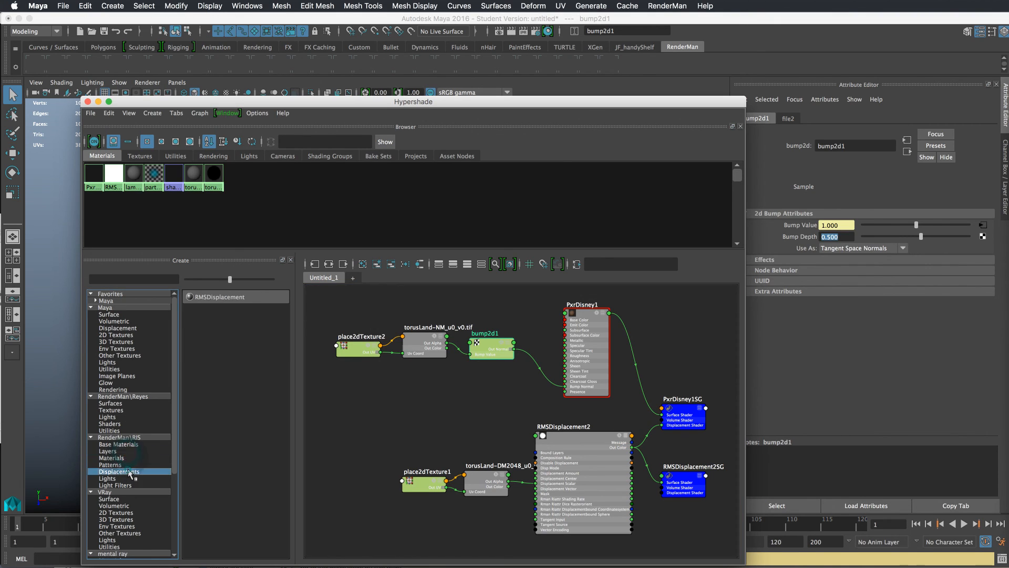
click(128, 458)
click(126, 465)
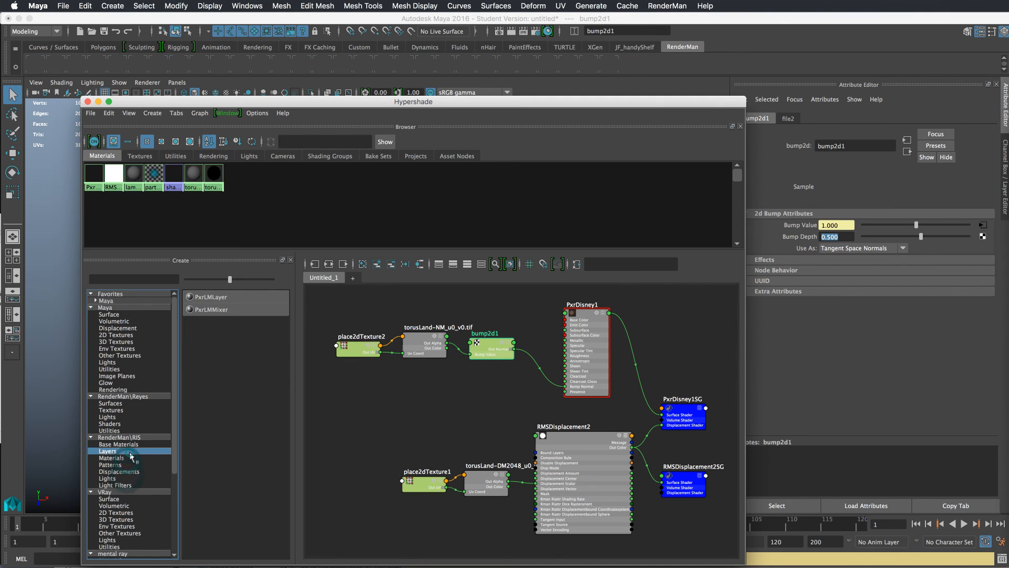
drag(284, 395, 283, 481)
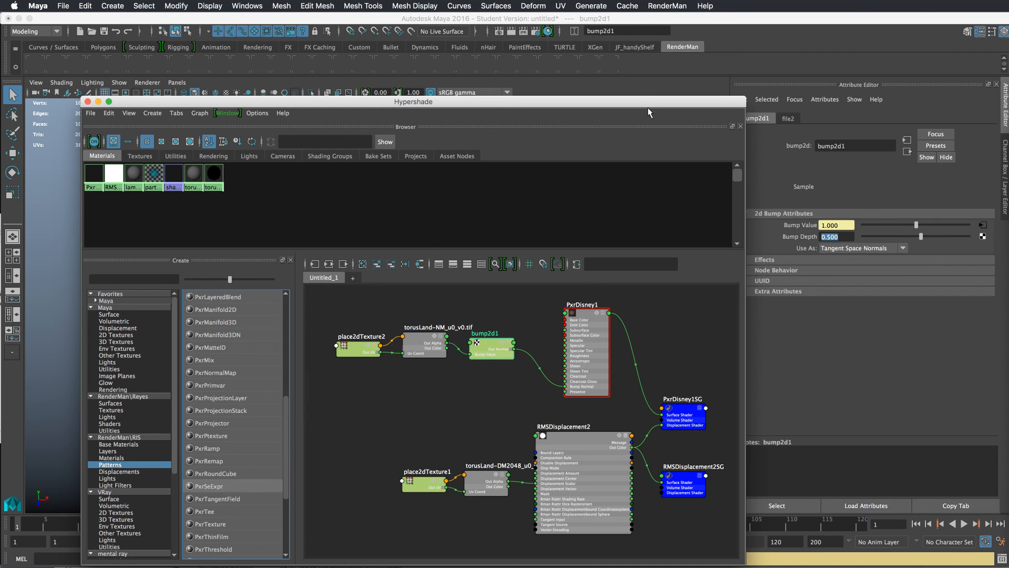
- Put the Hypershade away, select the terrain mesh and render the current view with RenderMan
drag(648, 105, 643, 46)
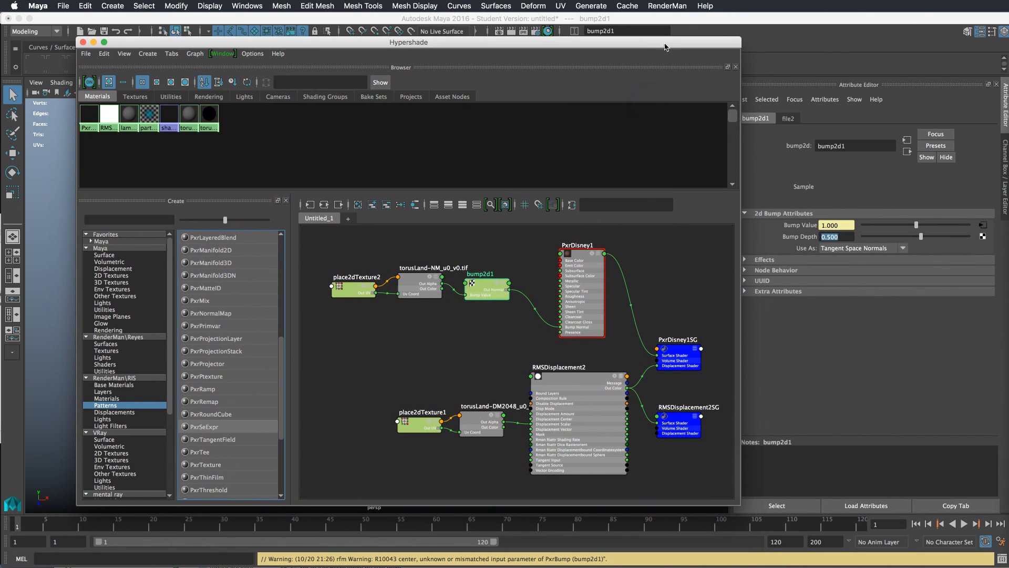
click(665, 47)
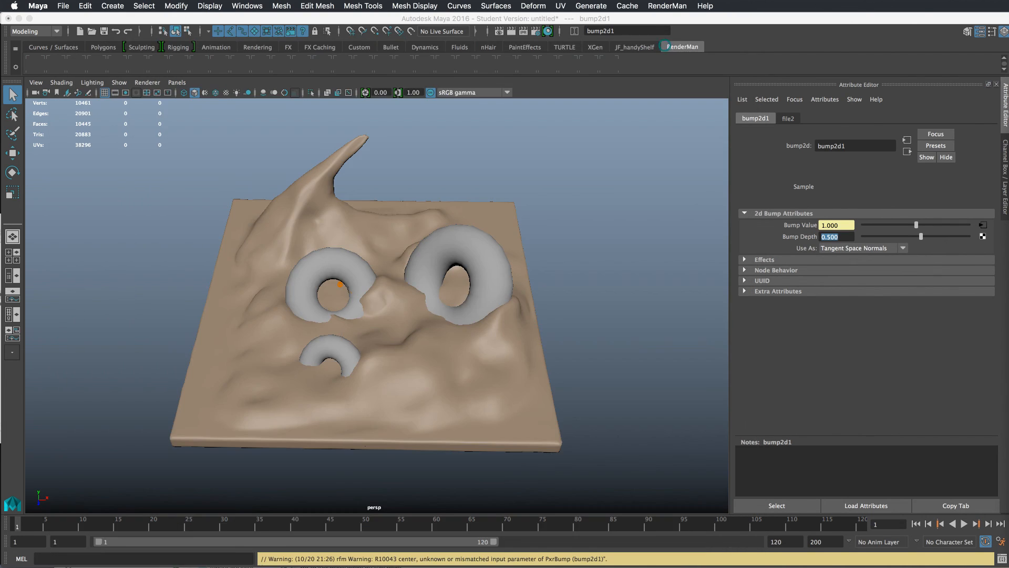
click(459, 317)
click(462, 322)
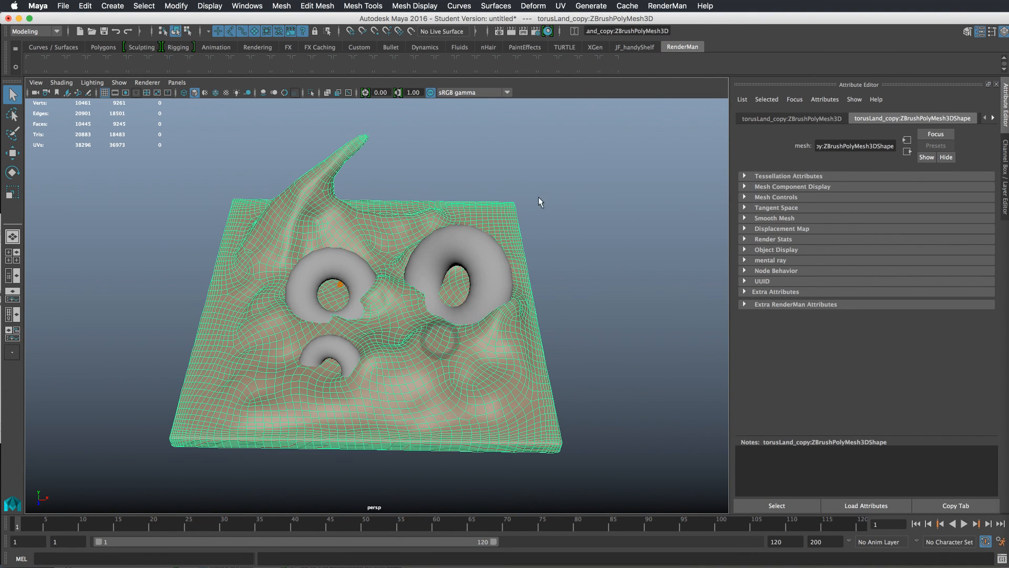
click(520, 32)
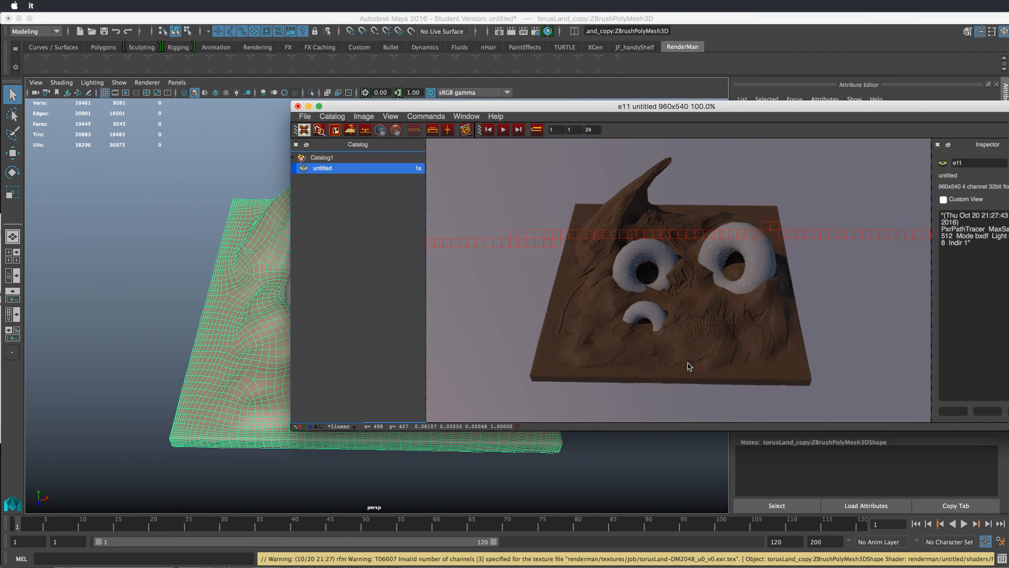
- Switch to ZBrush, dismiss the map export notice and tilt the terrain sculpt to compare it with the RenderMan render
key(super+Tab)
key(super+Tab)
key(super+Tab)
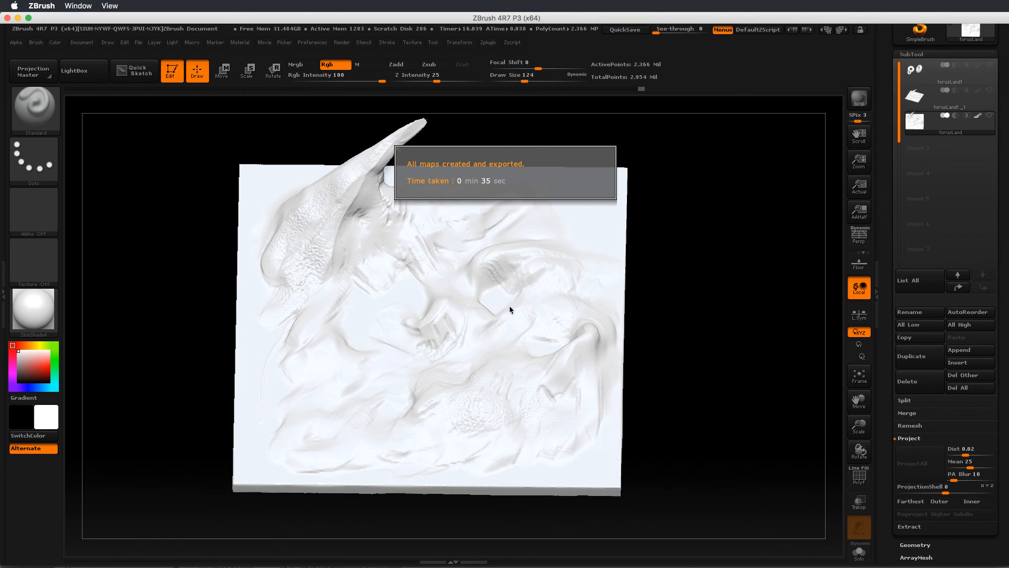
click(667, 260)
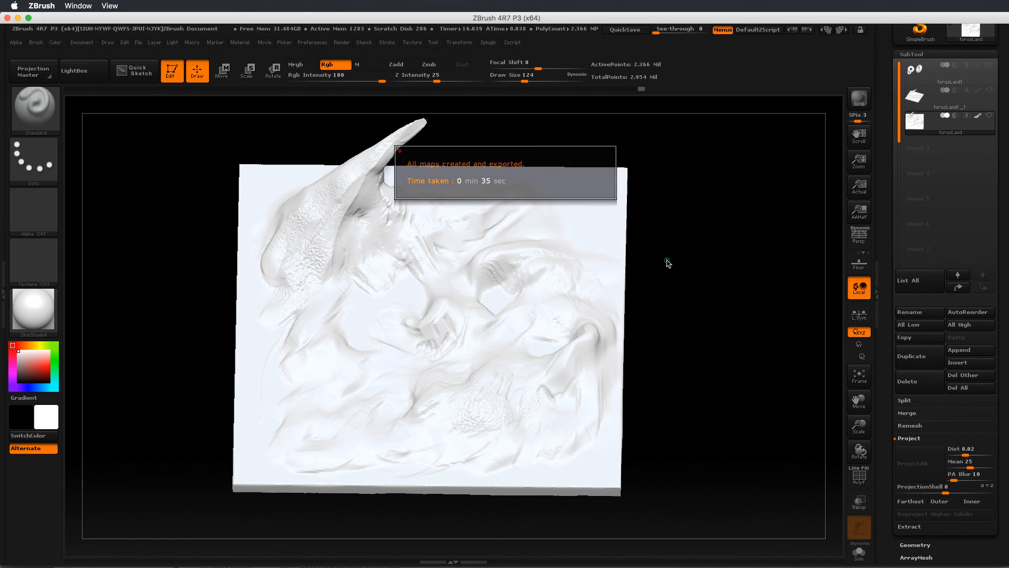
mouse_move(669, 290)
alt+mouse_down()
mouse_move(672, 267)
mouse_move(678, 319)
mouse_move(678, 291)
alt+mouse_up()
key(ctrl)
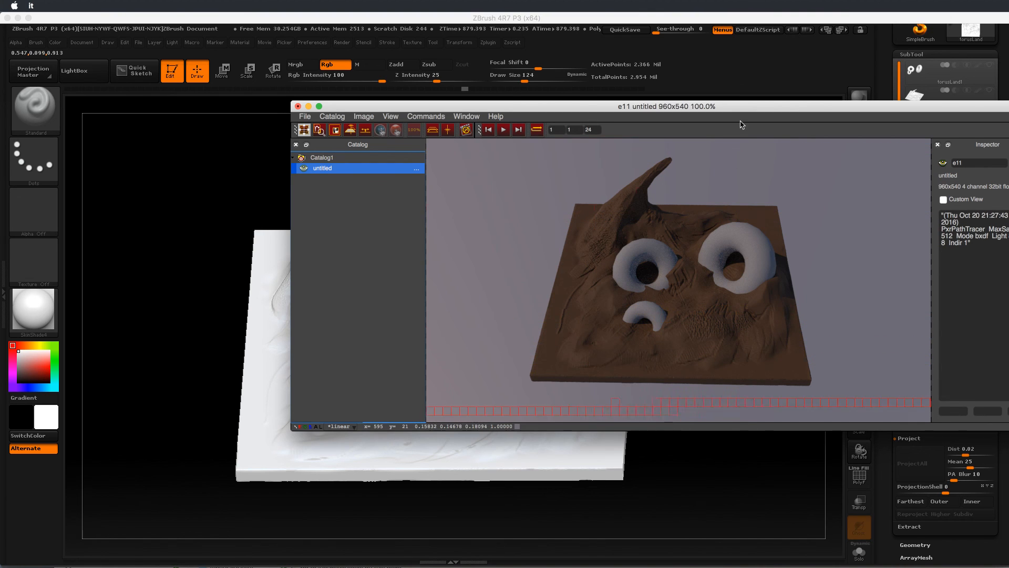
drag(740, 118, 520, 138)
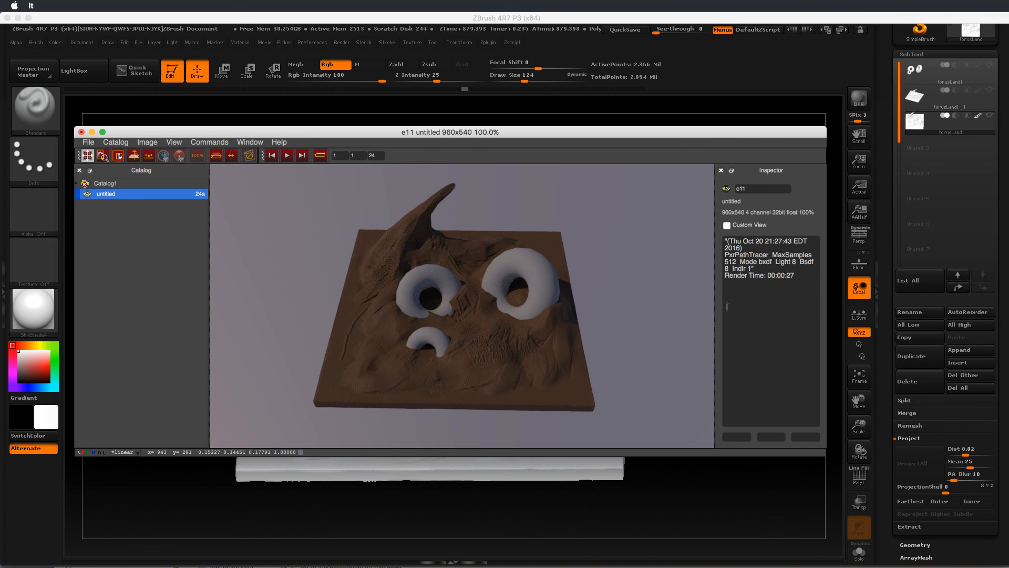
- Switch to Safari and look through the ZBrush 4R7 course categories on Pixologic's ZClassroom page
key(super+Tab)
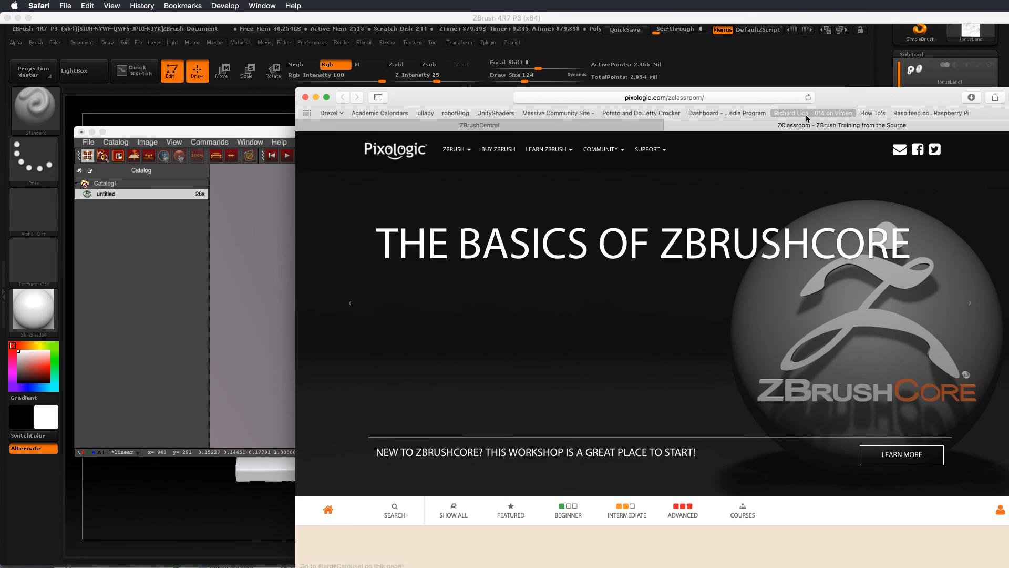
drag(844, 95, 703, 62)
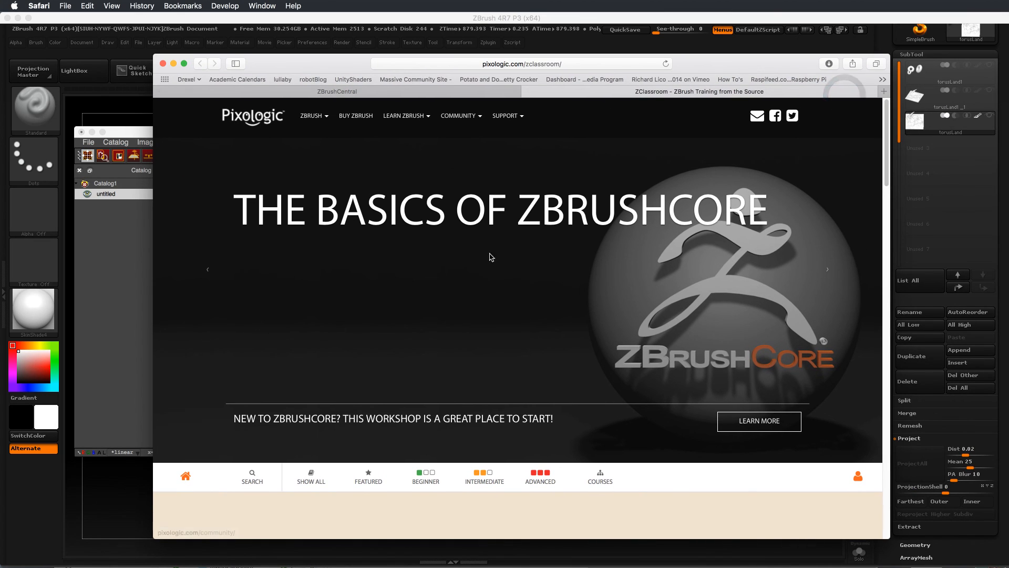
click(486, 65)
click(722, 132)
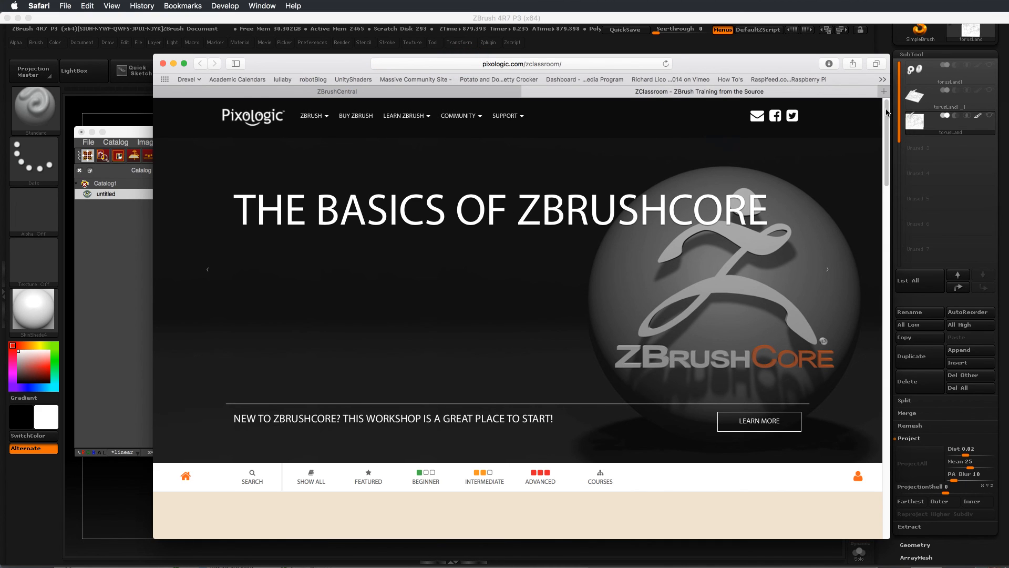
drag(887, 130, 876, 336)
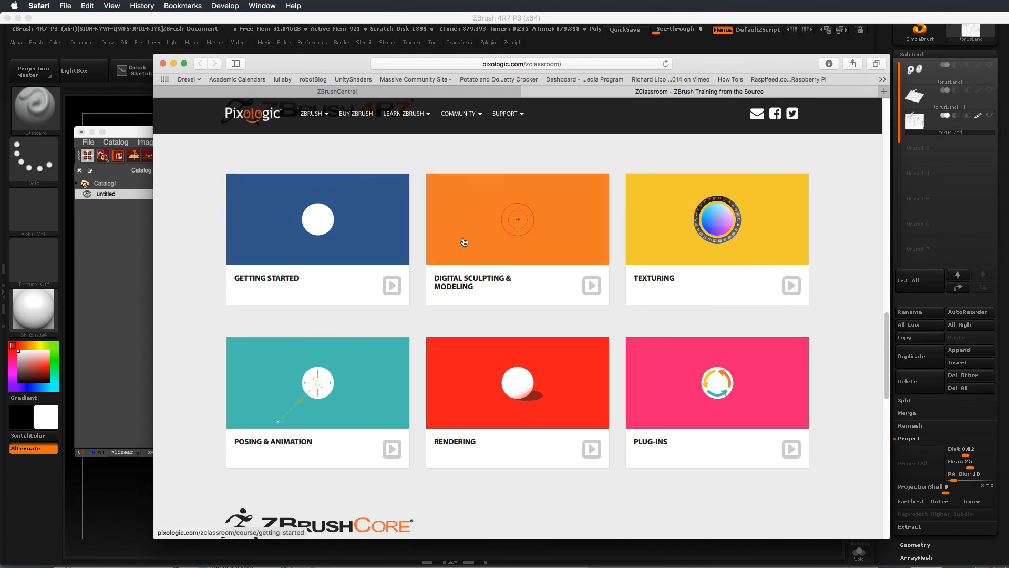
- Open ZClassroom from the ZBrushCentral page, look over its courses and return to the finished terrain render
click(348, 91)
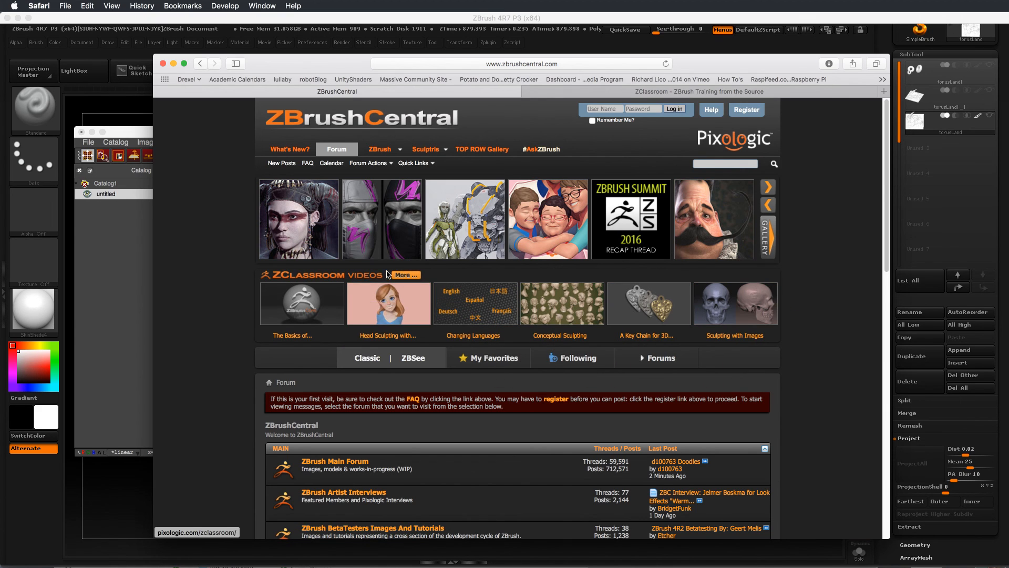
scroll(541, 341, down, 6)
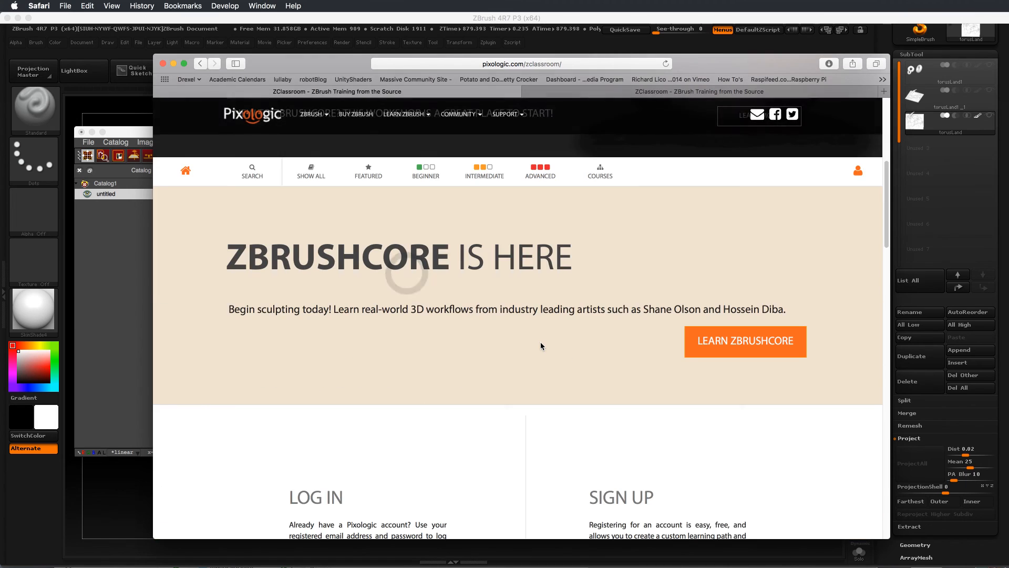
scroll(541, 346, down, 15)
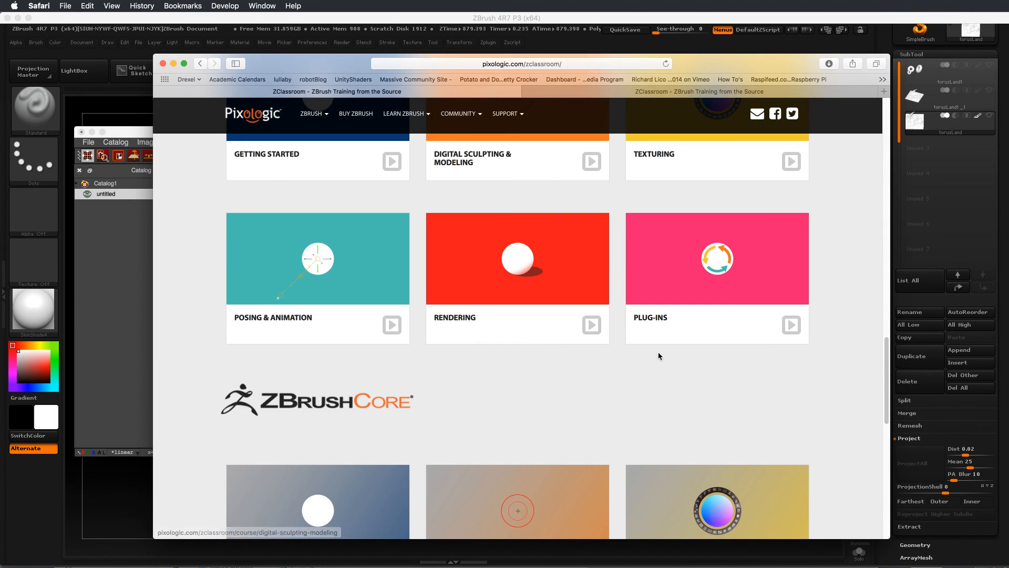
scroll(658, 351, up, 5)
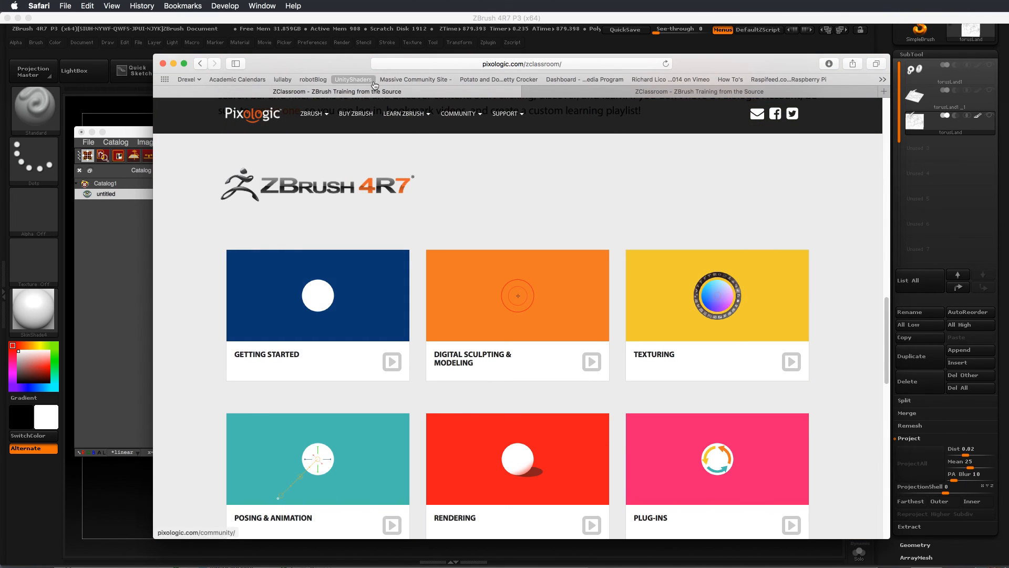
drag(325, 63, 568, 126)
click(350, 143)
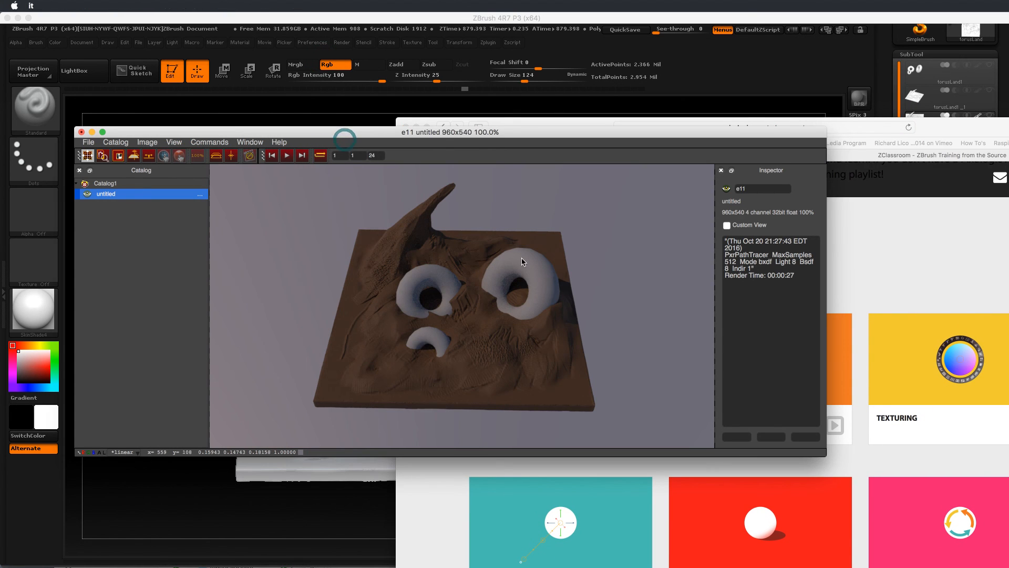